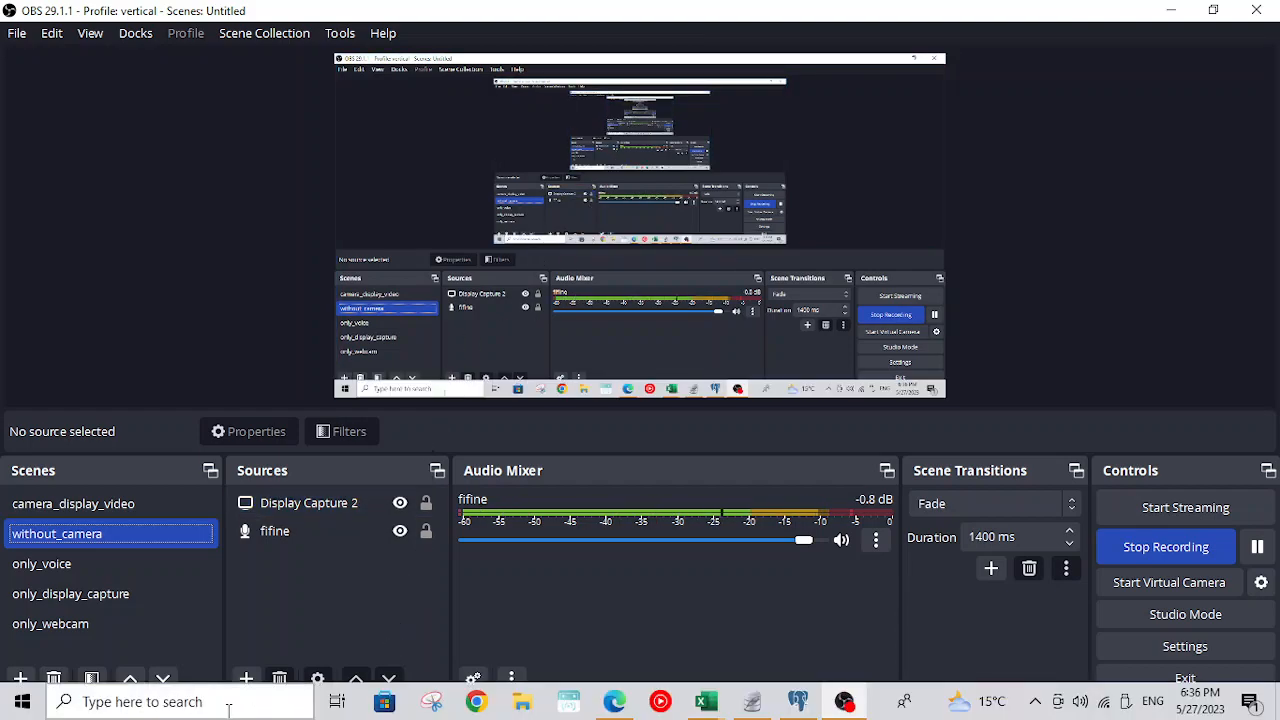
- Open Excel, close the extra blank workbook Book2 and maximize the blank workbook Book1
left_click(200, 701)
type("excel")
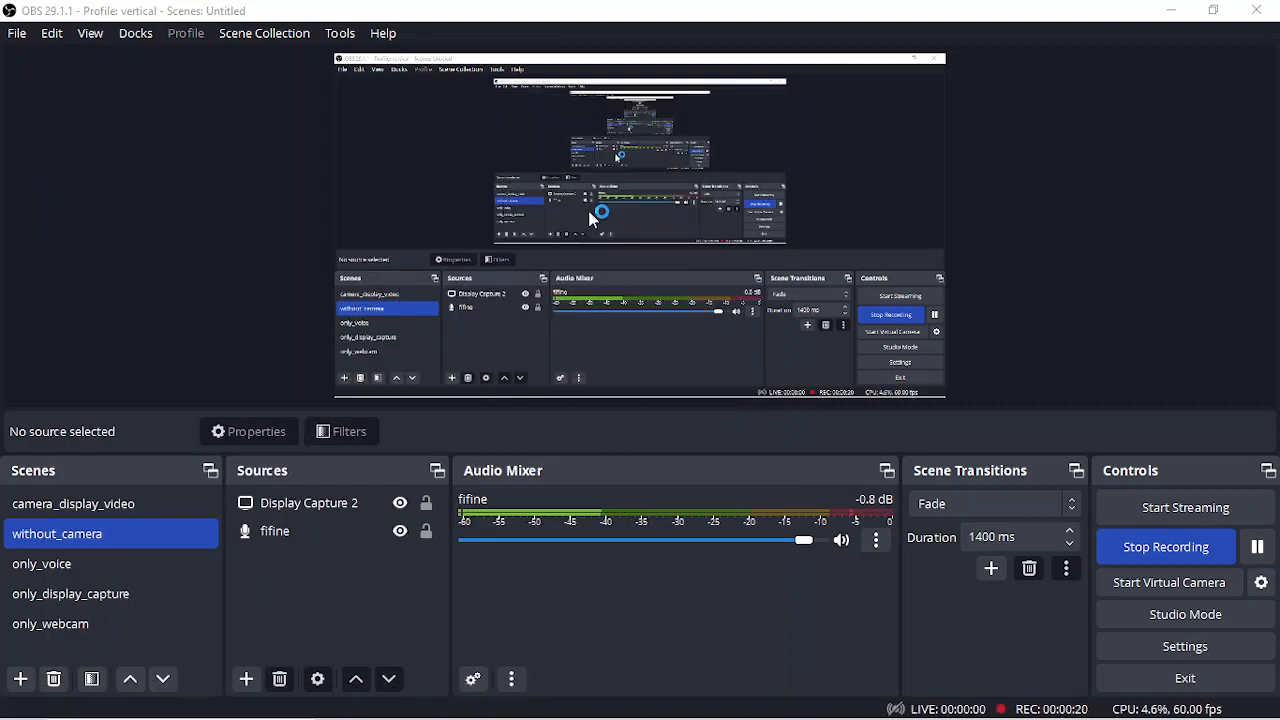
left_click(590, 214)
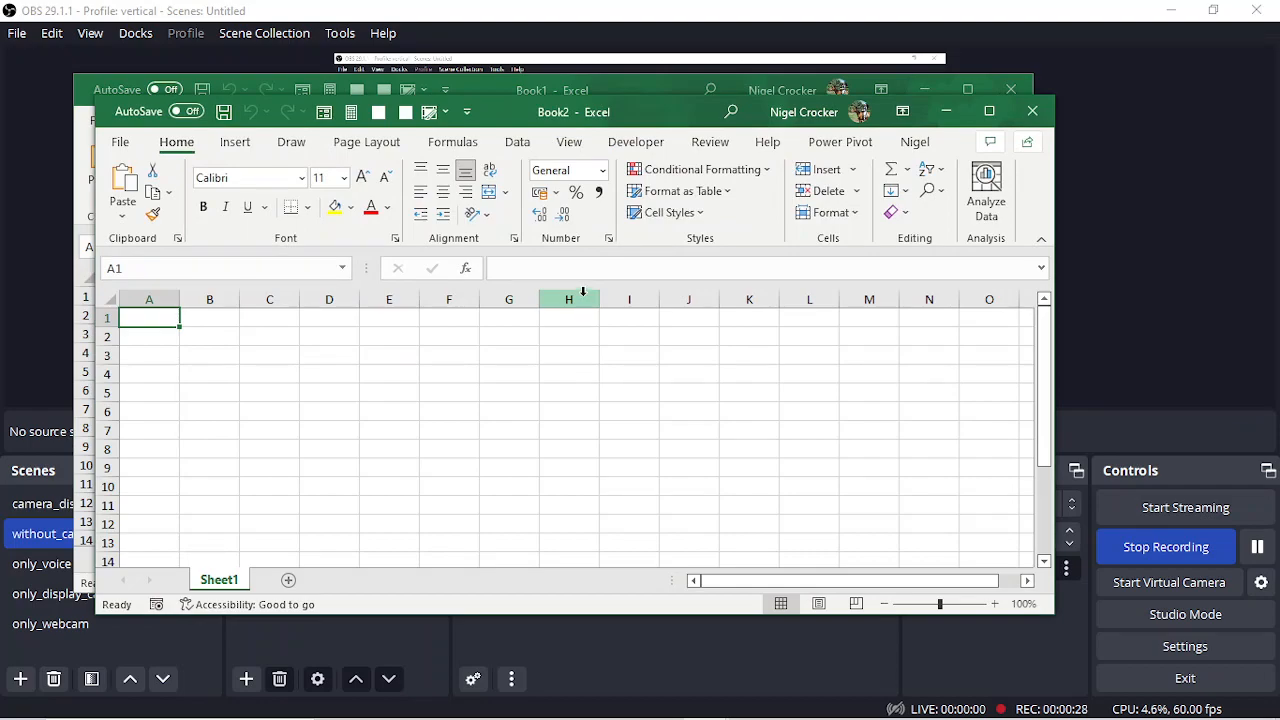
left_click(989, 112)
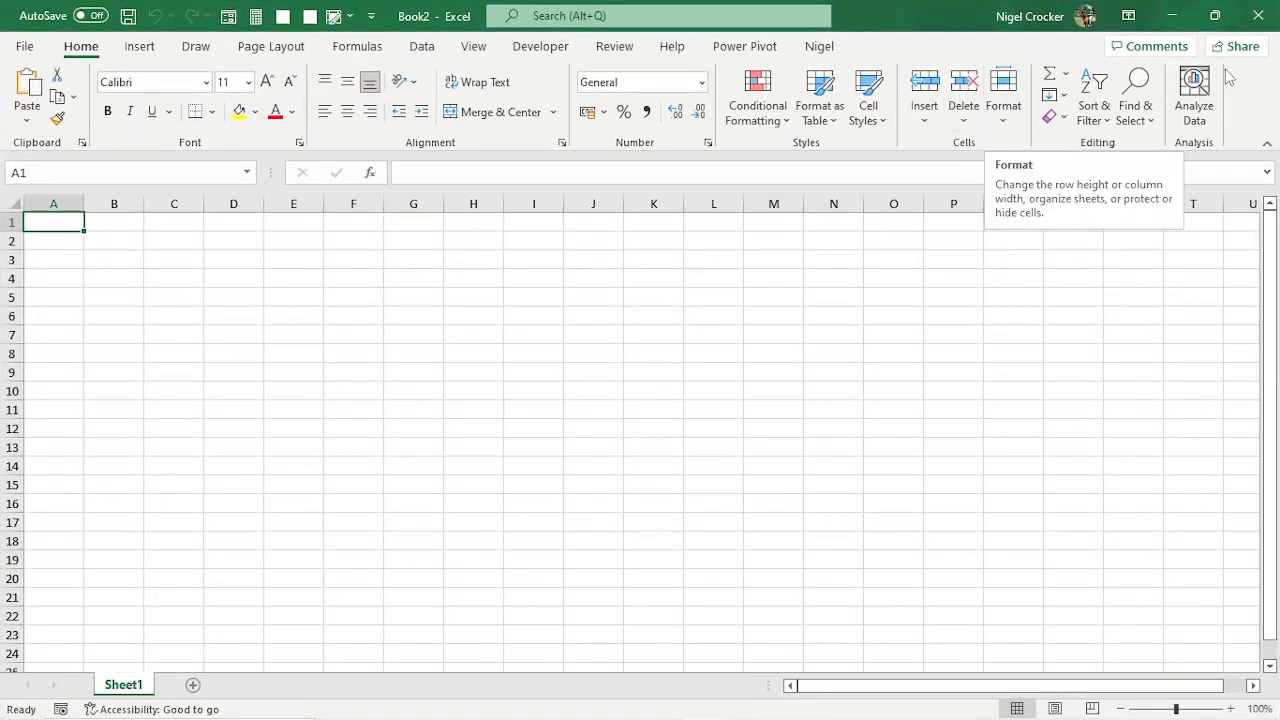
left_click(1257, 15)
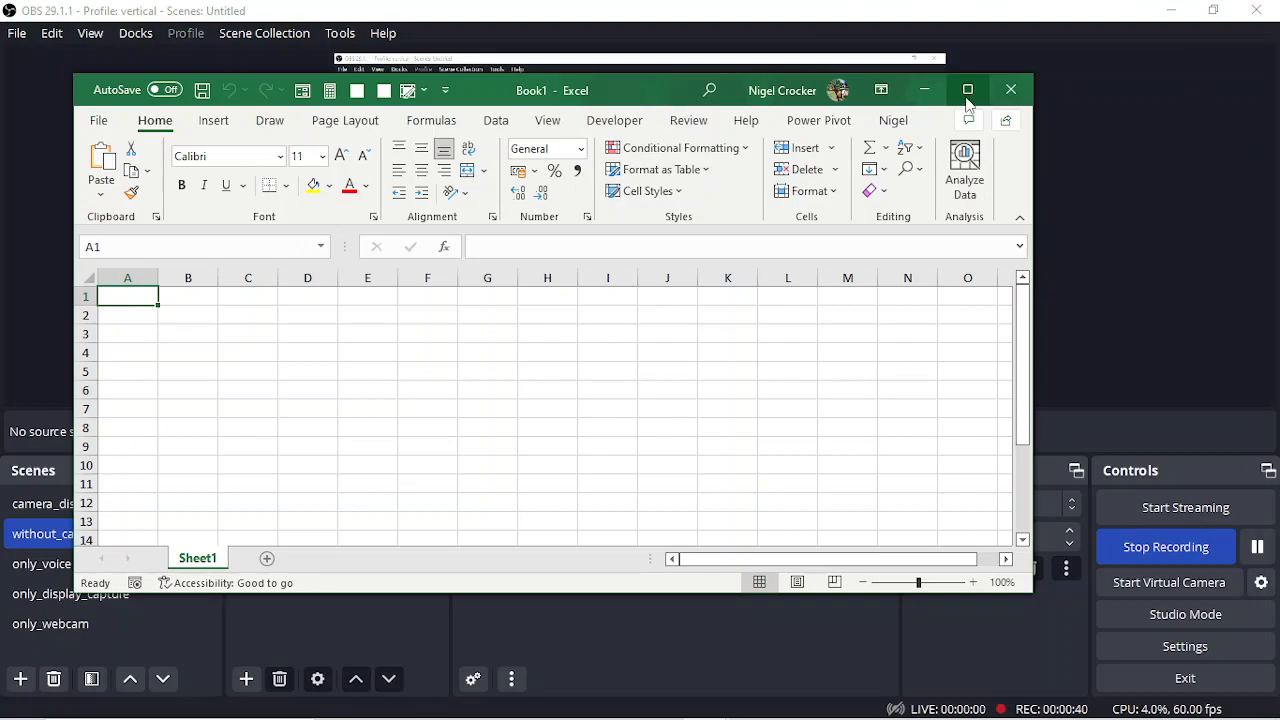
left_click(967, 90)
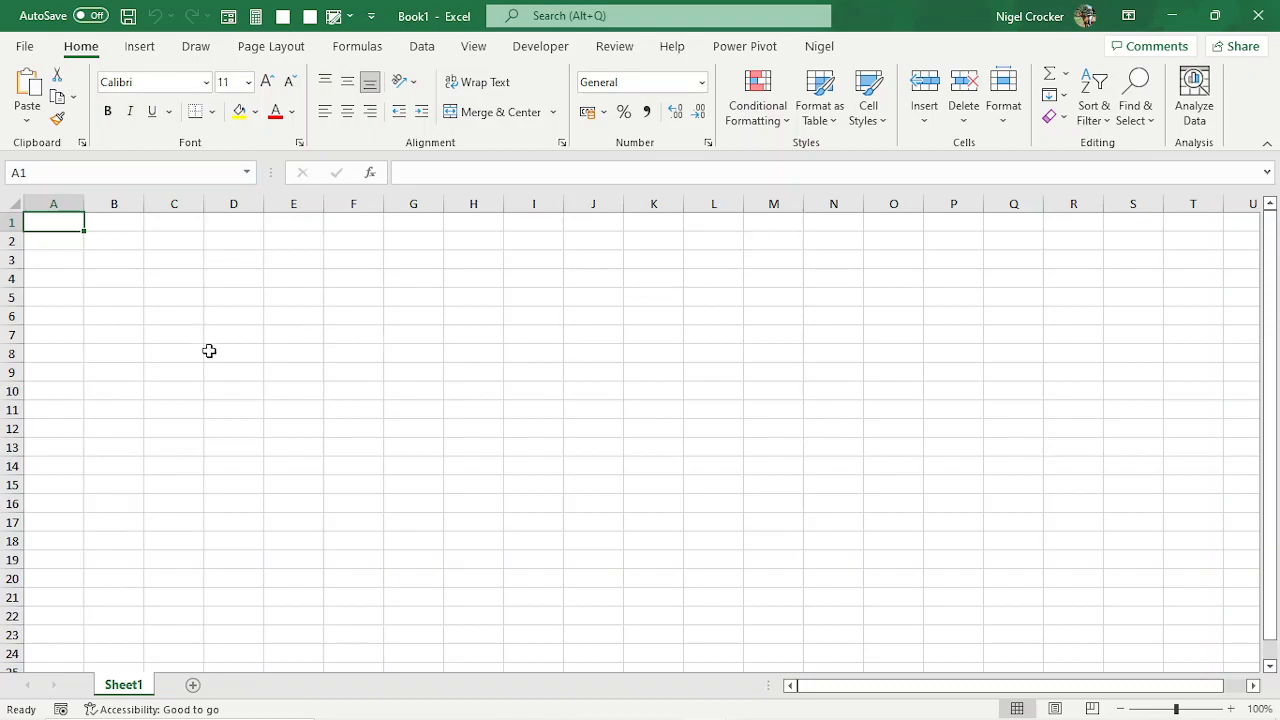
- Select cell B2, view the empty Power Pivot data model window and return to the worksheet
left_click(117, 237)
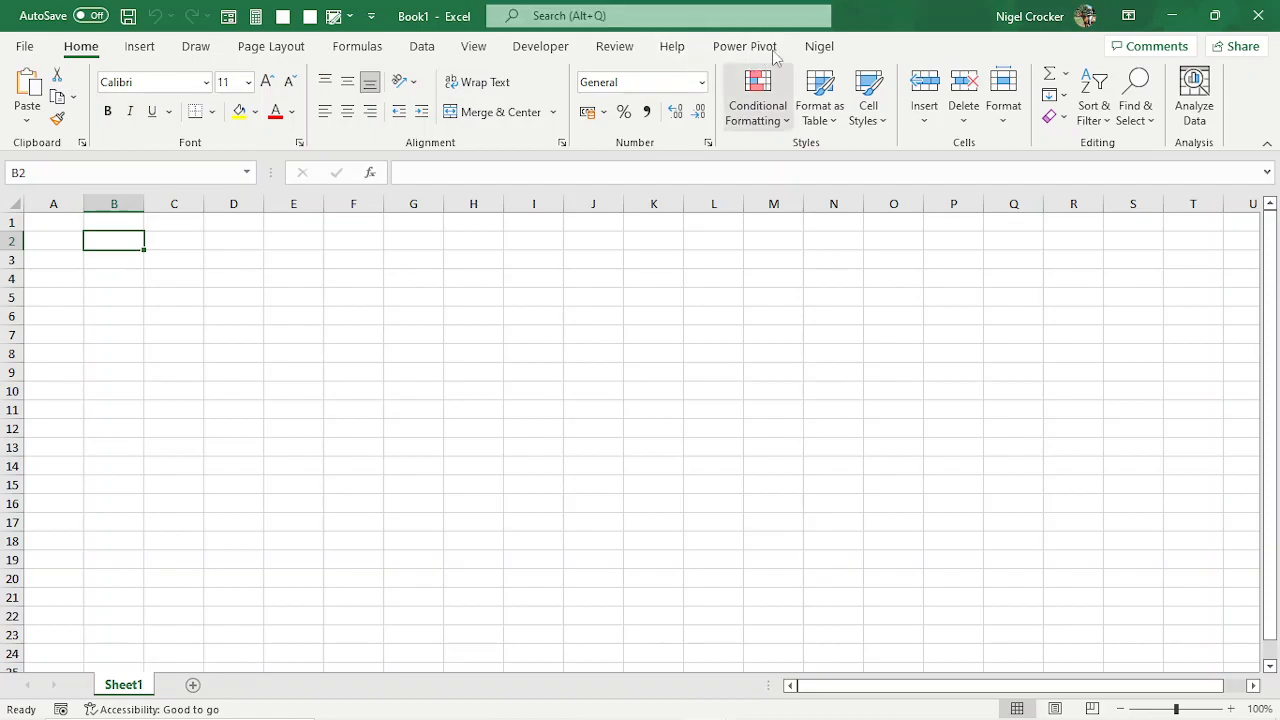
left_click(724, 48)
left_click(28, 88)
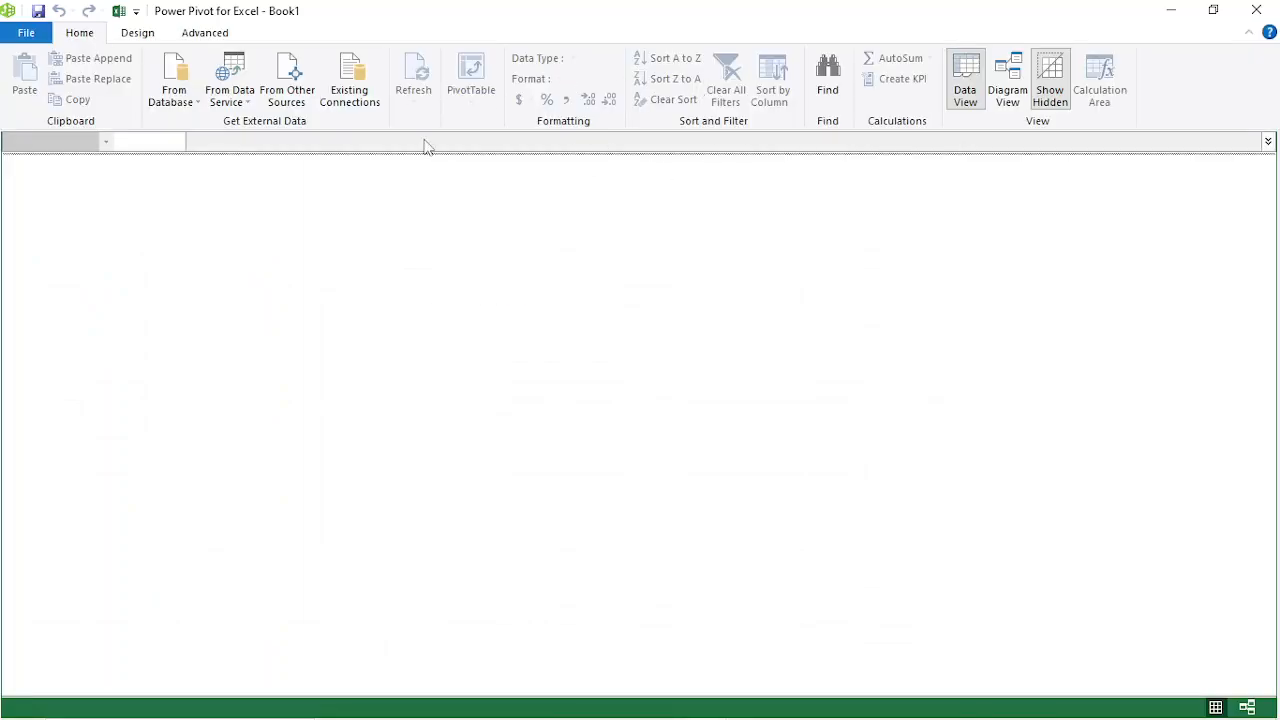
left_click(1258, 18)
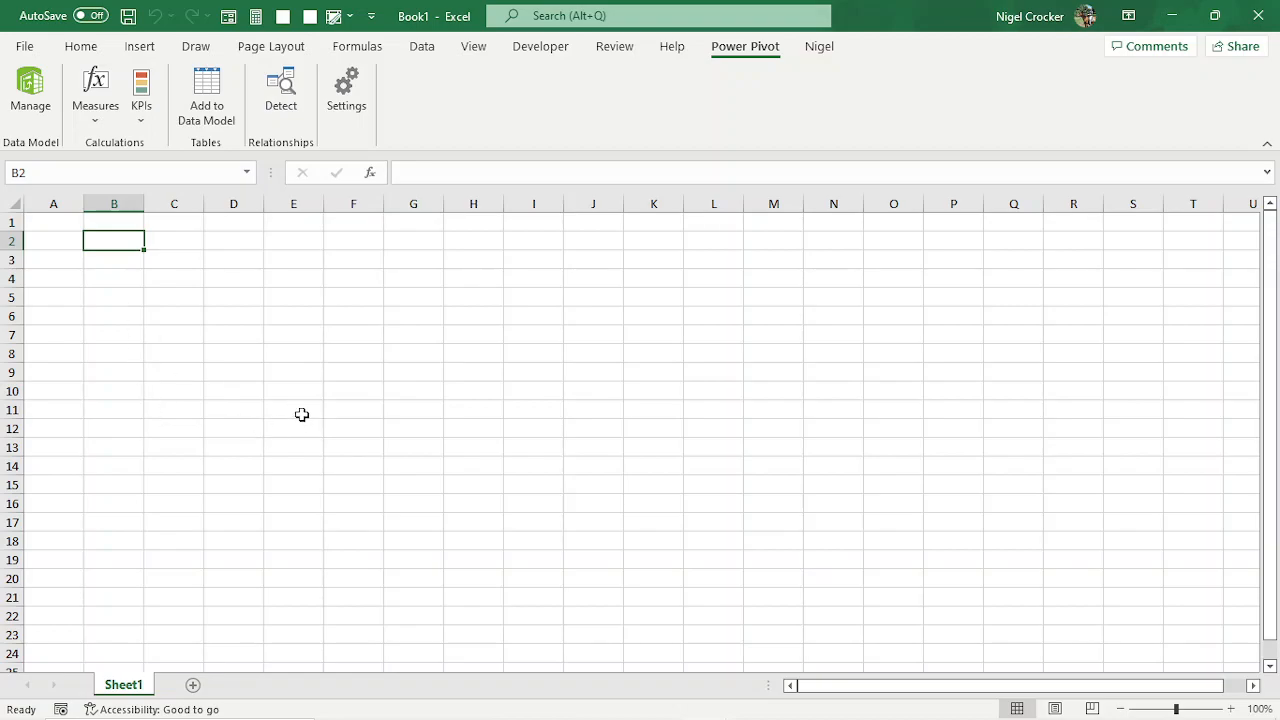
- Create a table without existing headers over the range B2:F14
left_click_drag(131, 243, 331, 445)
key("ctrl+t")
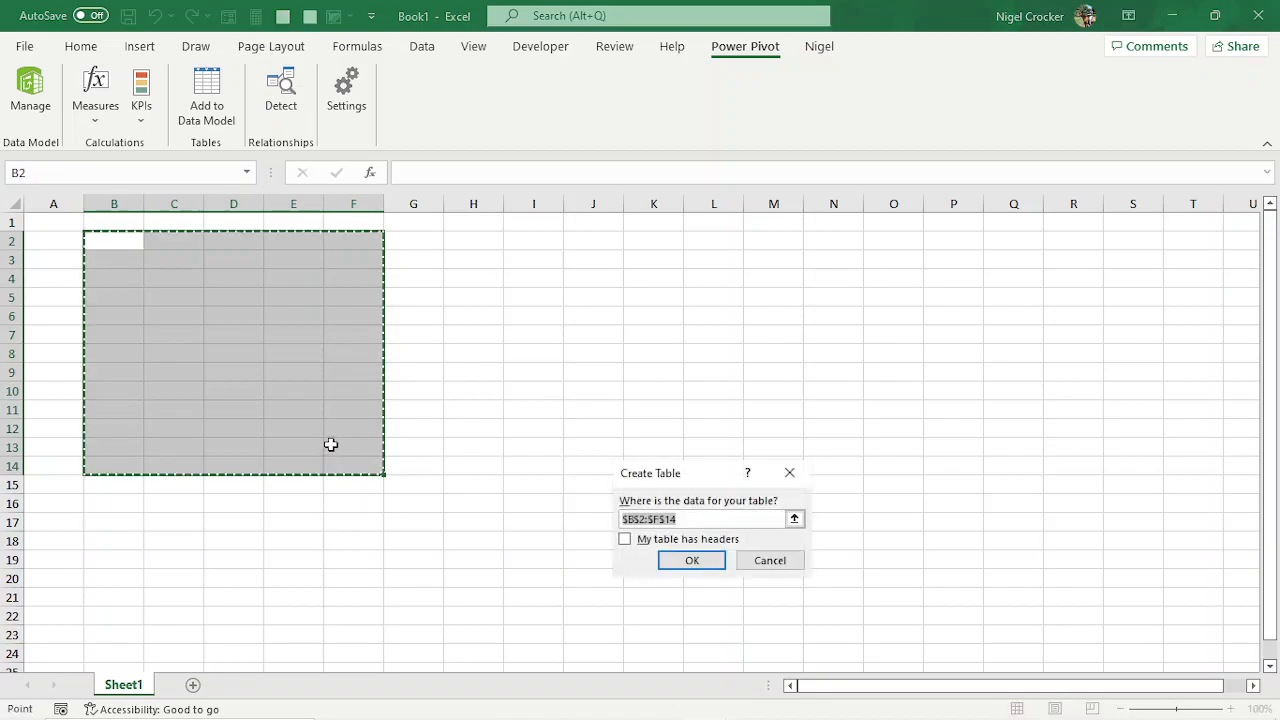
key("Return")
- Create a second table without existing headers over the range K3:N16
left_click_drag(731, 266, 902, 500)
key("ctrl+t")
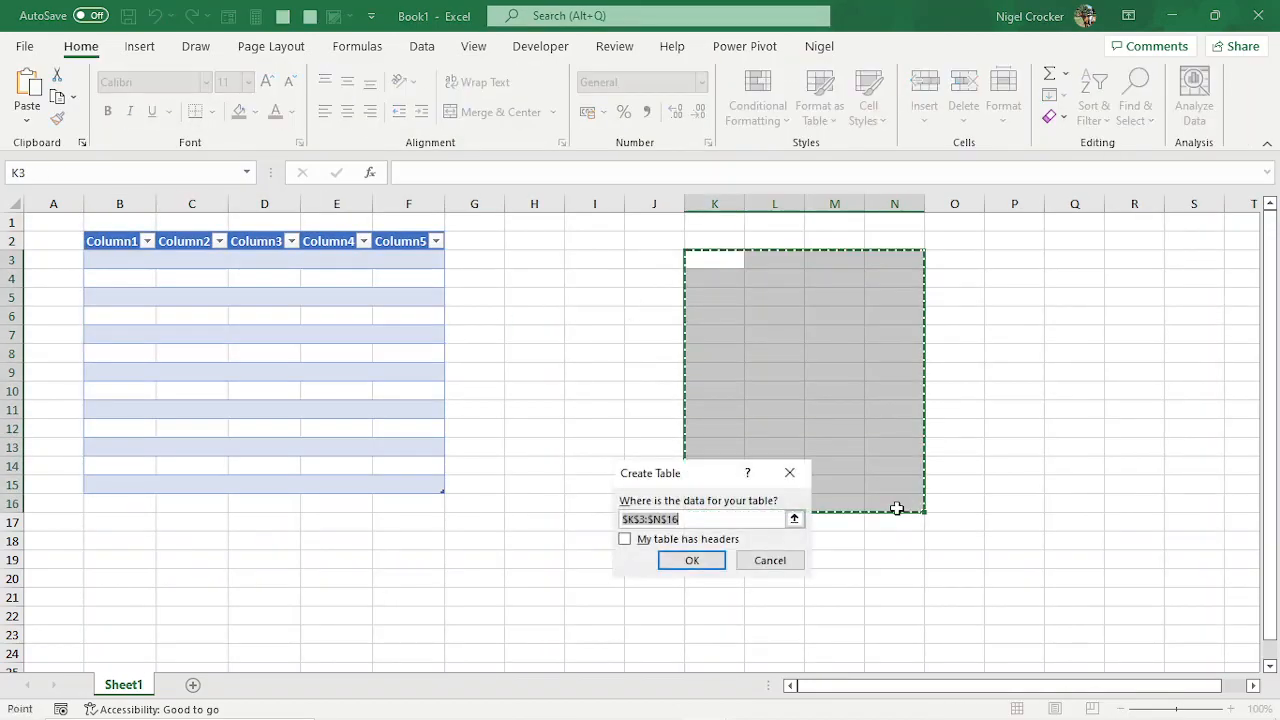
left_click(712, 562)
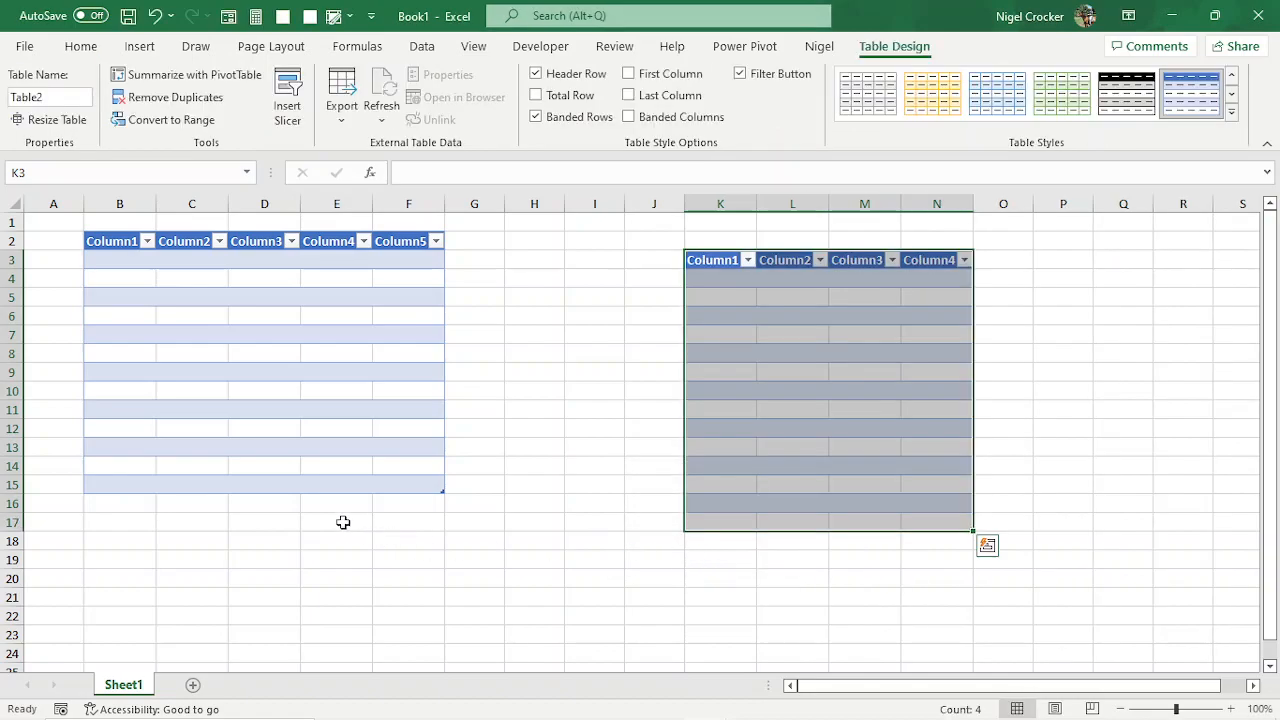
- Create a third, four-column table starting at cell D17, below the first table
left_click(242, 530)
left_click_drag(242, 530, 477, 663)
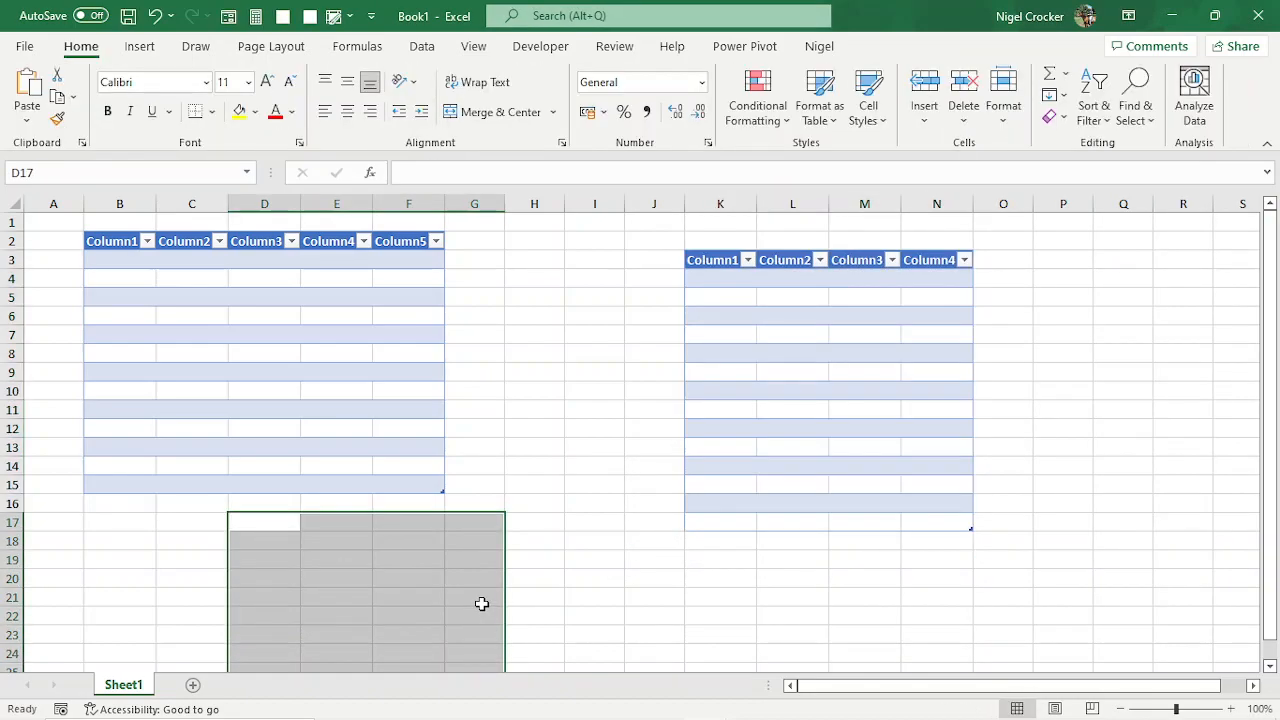
key("ctrl+t")
left_click(665, 553)
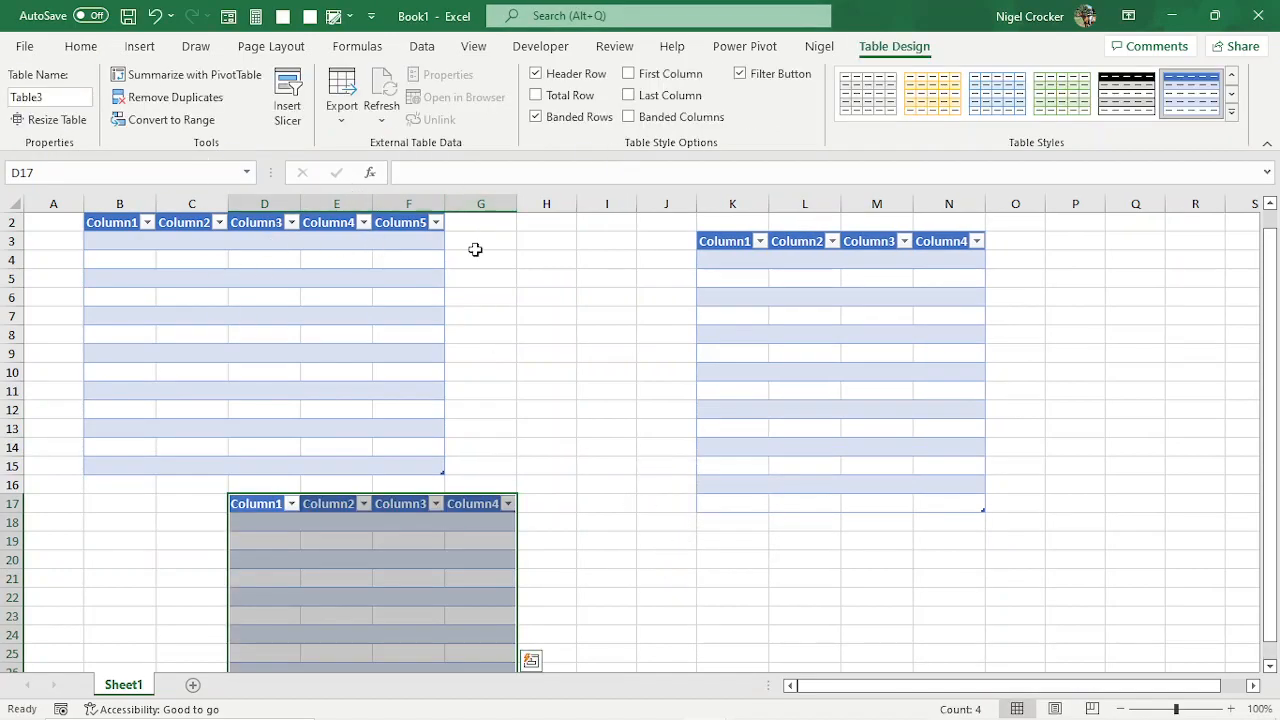
- Select the Column1 cells of the first table, then open the Power Pivot data model window and close it again
left_click(263, 356)
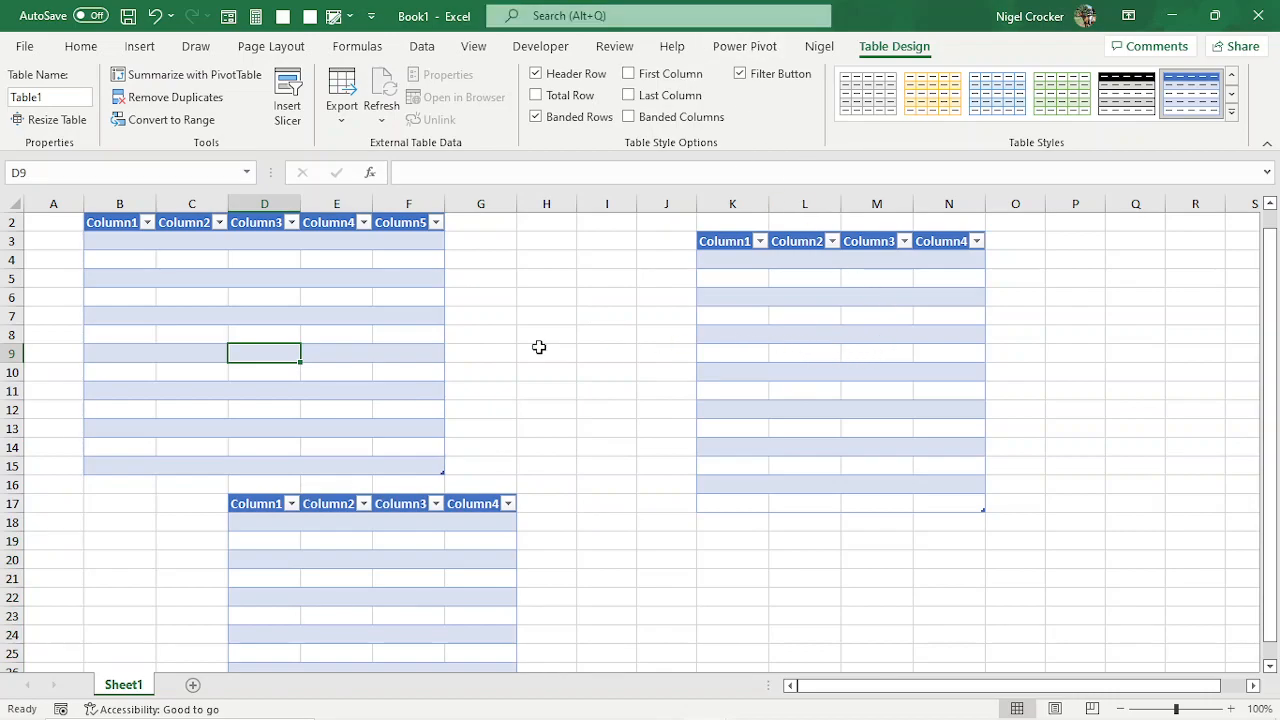
left_click(136, 240)
left_click_drag(136, 240, 123, 460)
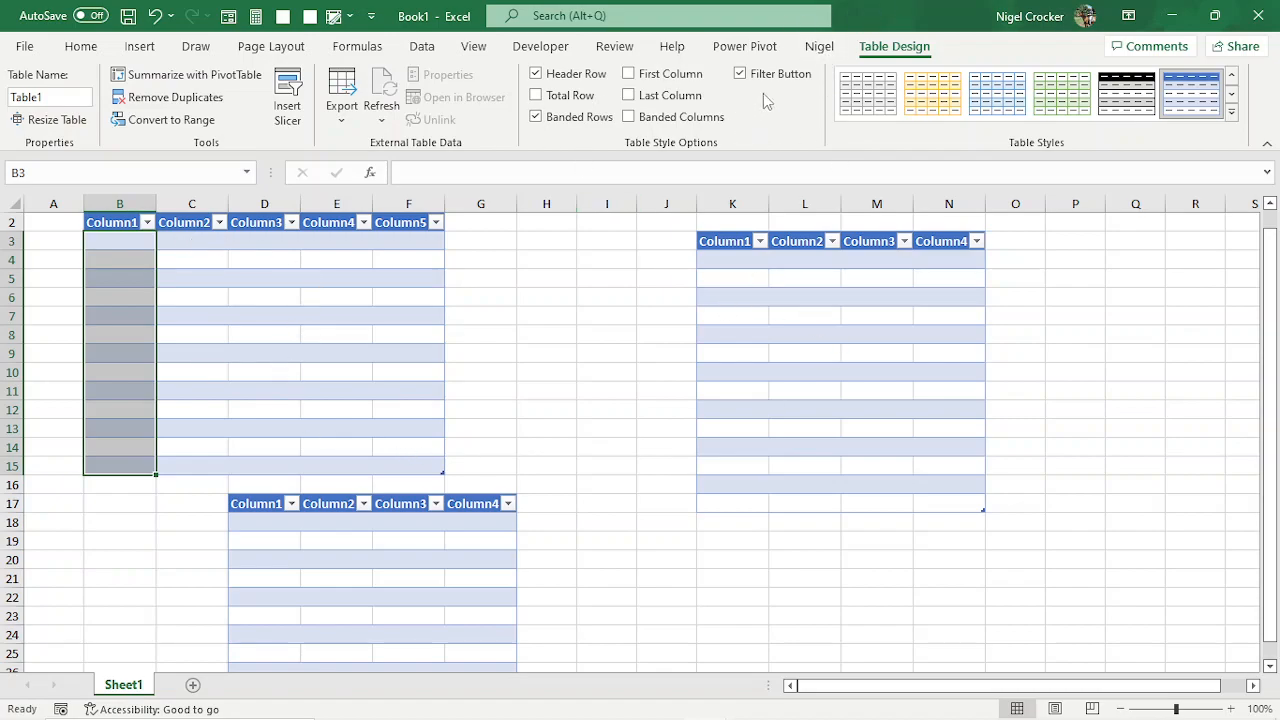
left_click(745, 46)
left_click(30, 90)
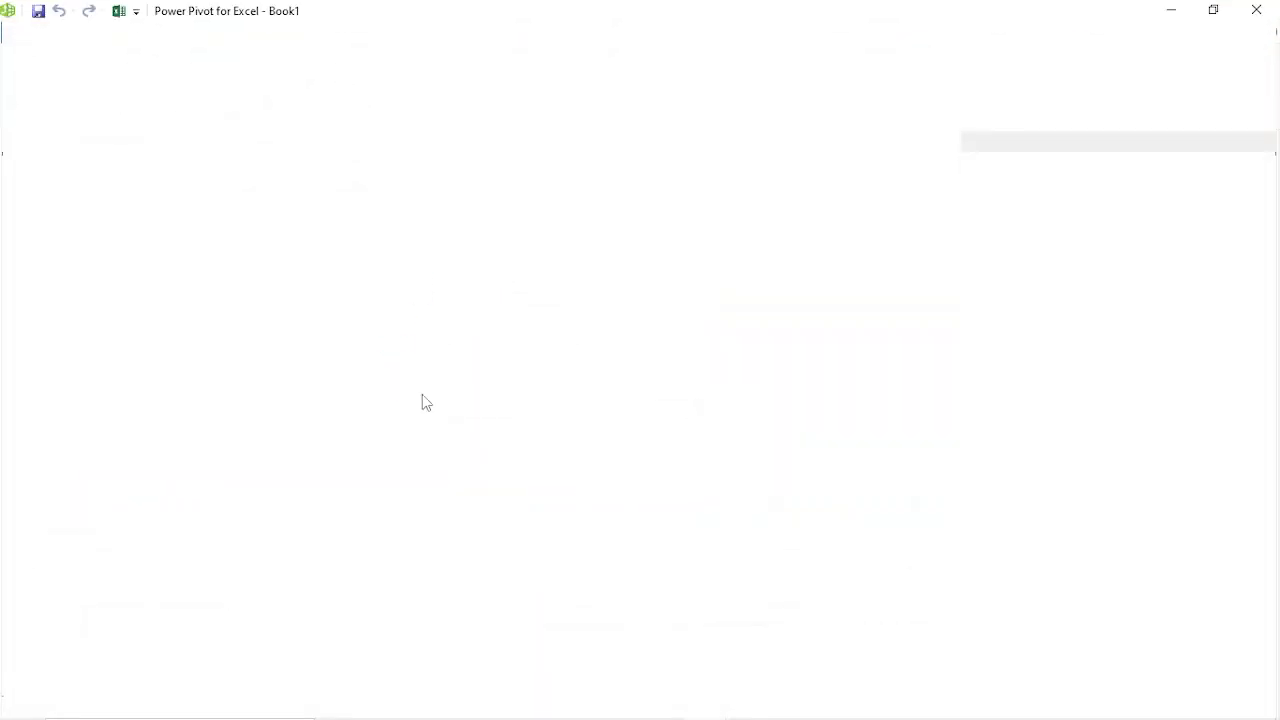
left_click(1255, 9)
- Check the table name of the table in columns K to N in its design settings
left_click(775, 318)
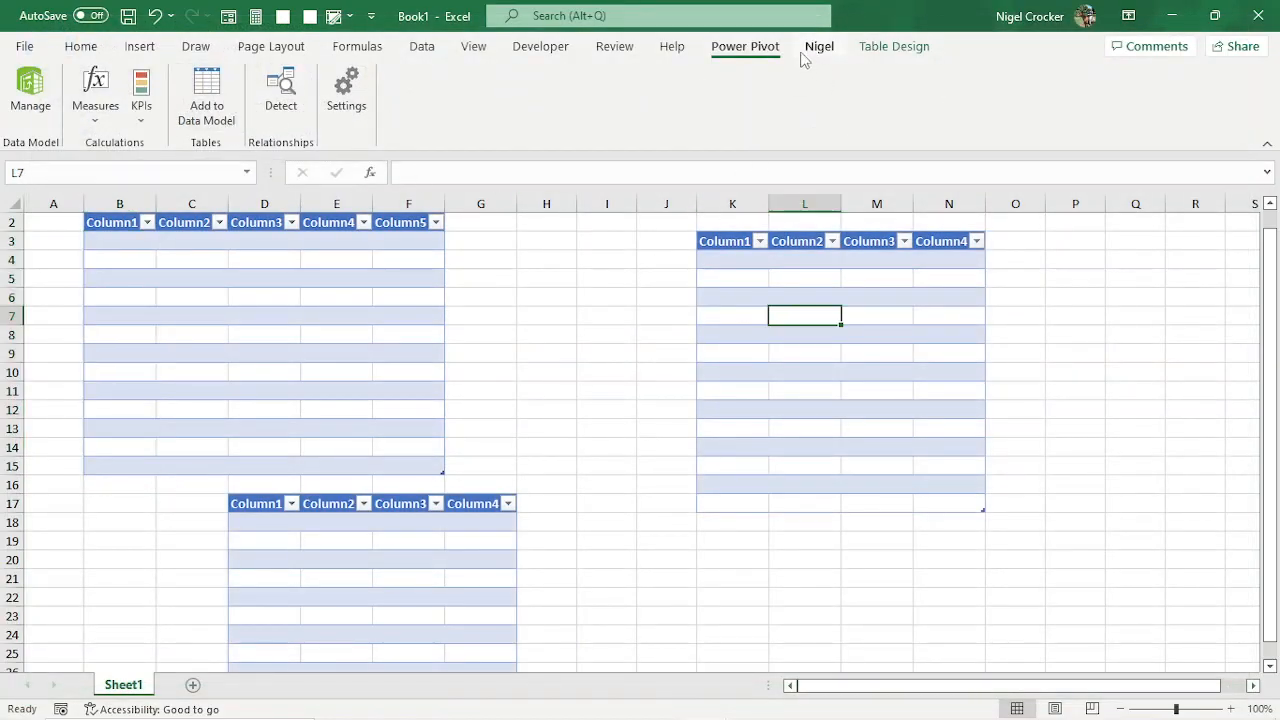
left_click(893, 47)
left_click(41, 97)
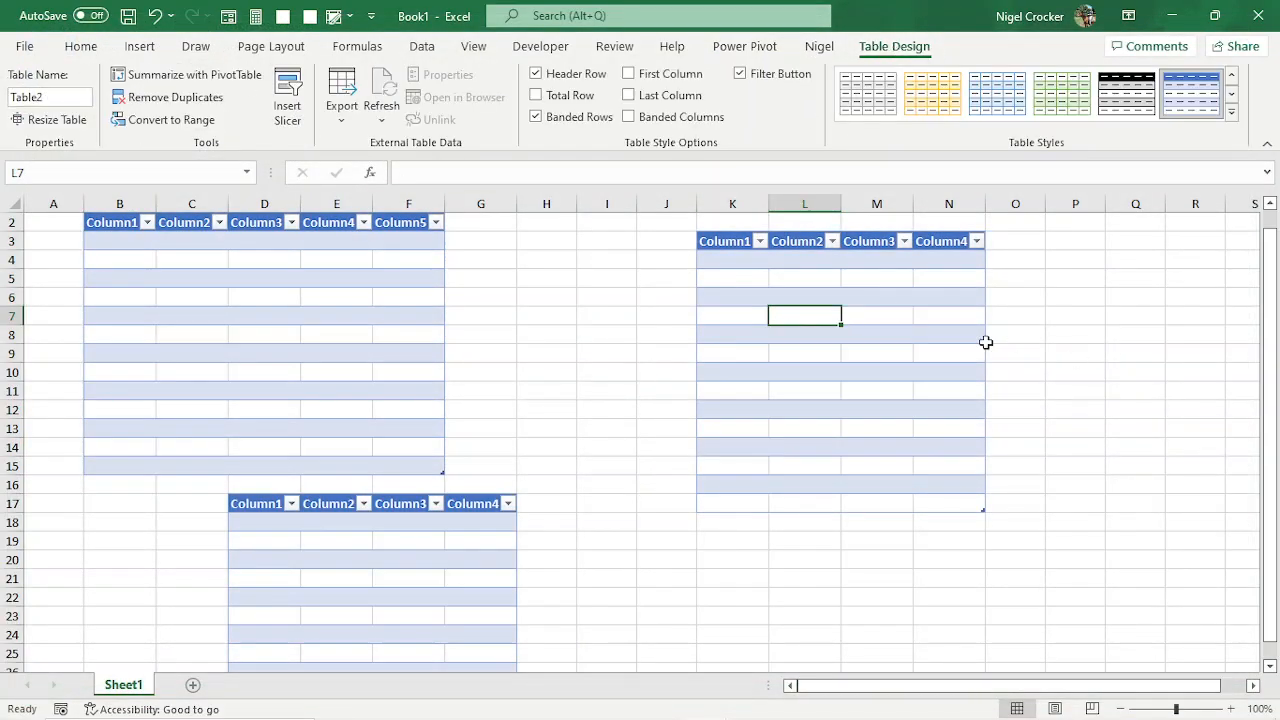
scroll(422, 429, "up", 2)
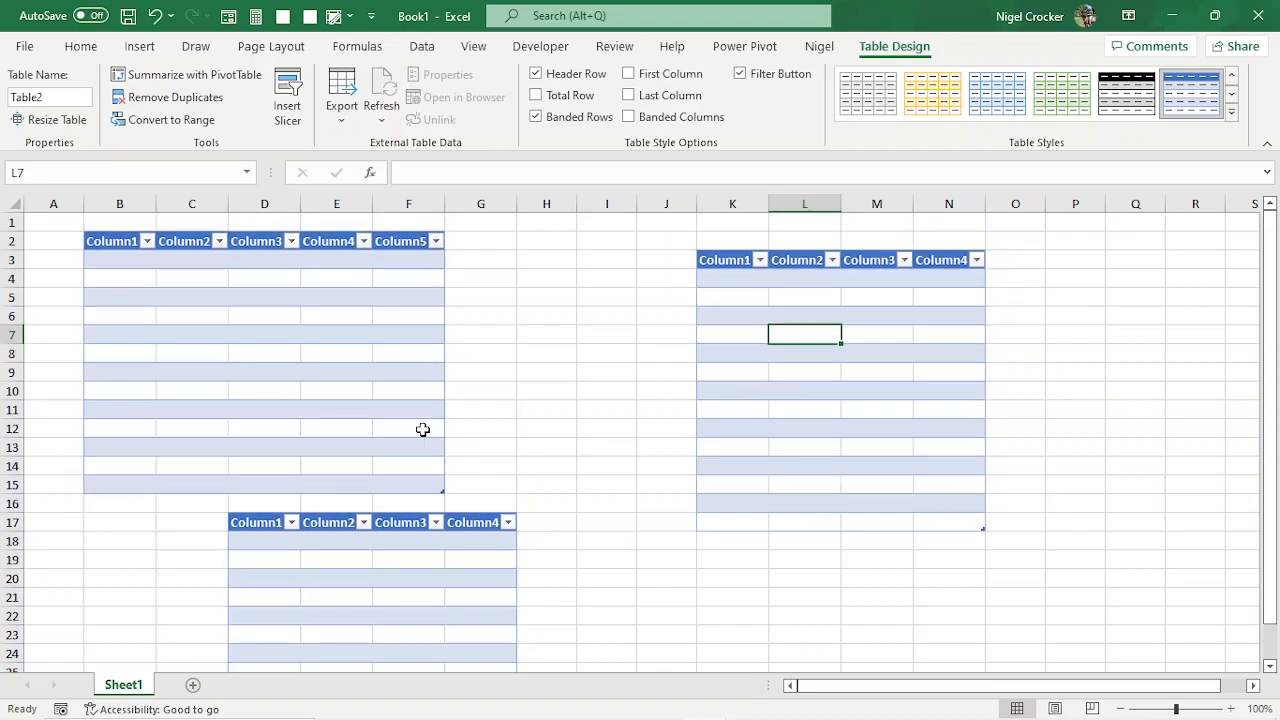
- Move between cells of the three tables to compare their table names and positions on the sheet
left_click(358, 331)
left_click(777, 380)
left_click(314, 368)
left_click(348, 578)
left_click(313, 356)
left_click(826, 338)
left_click(374, 603)
left_click(325, 374)
left_click(877, 390)
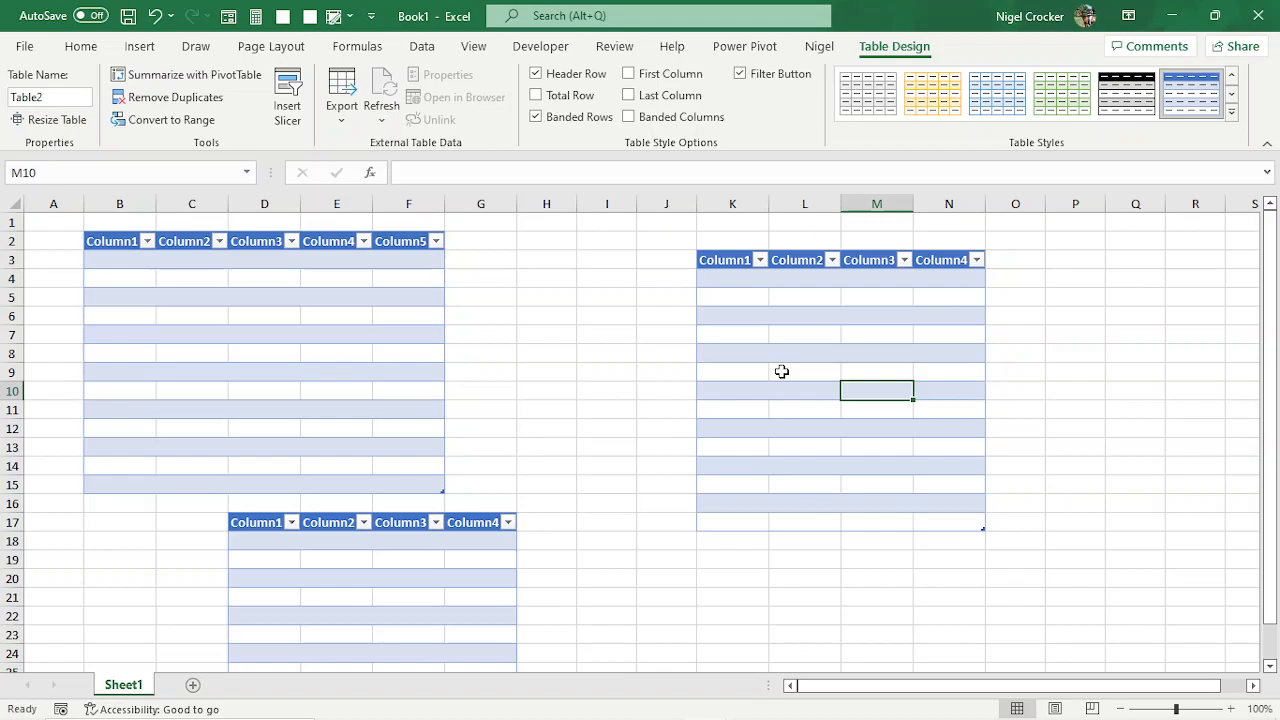
left_click(263, 334)
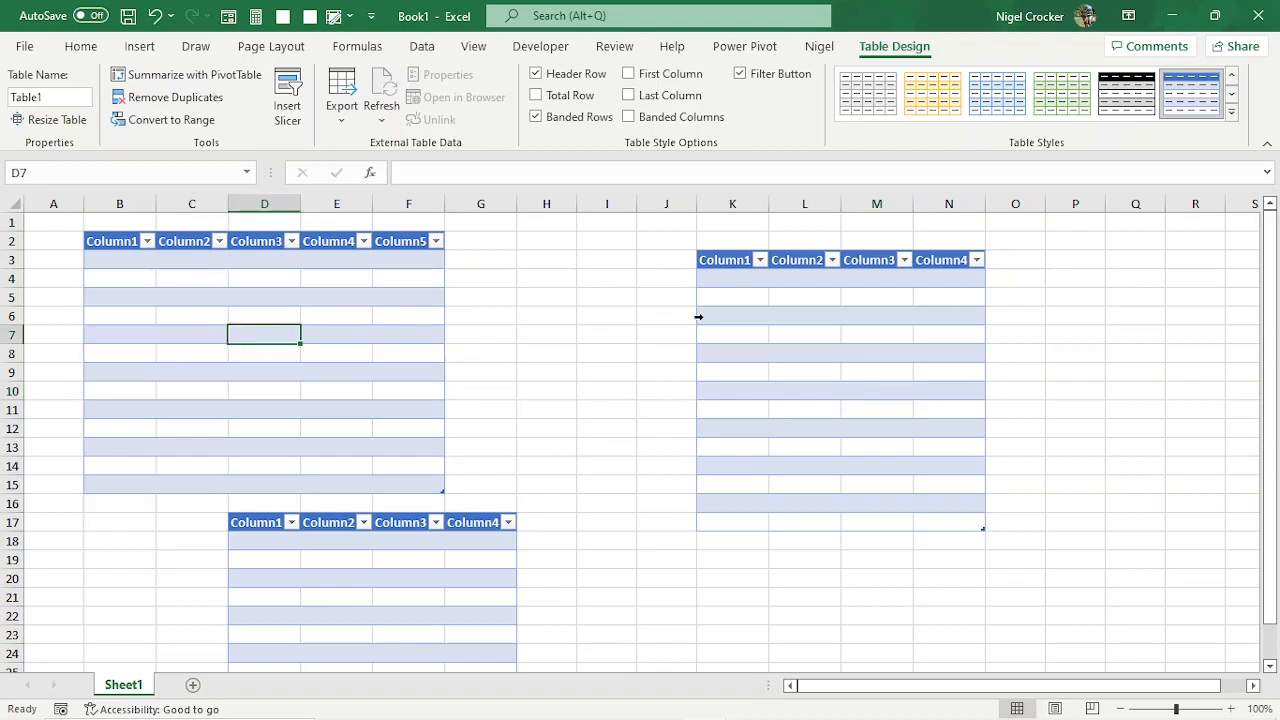
left_click(806, 330)
left_click(479, 597)
left_click(344, 363)
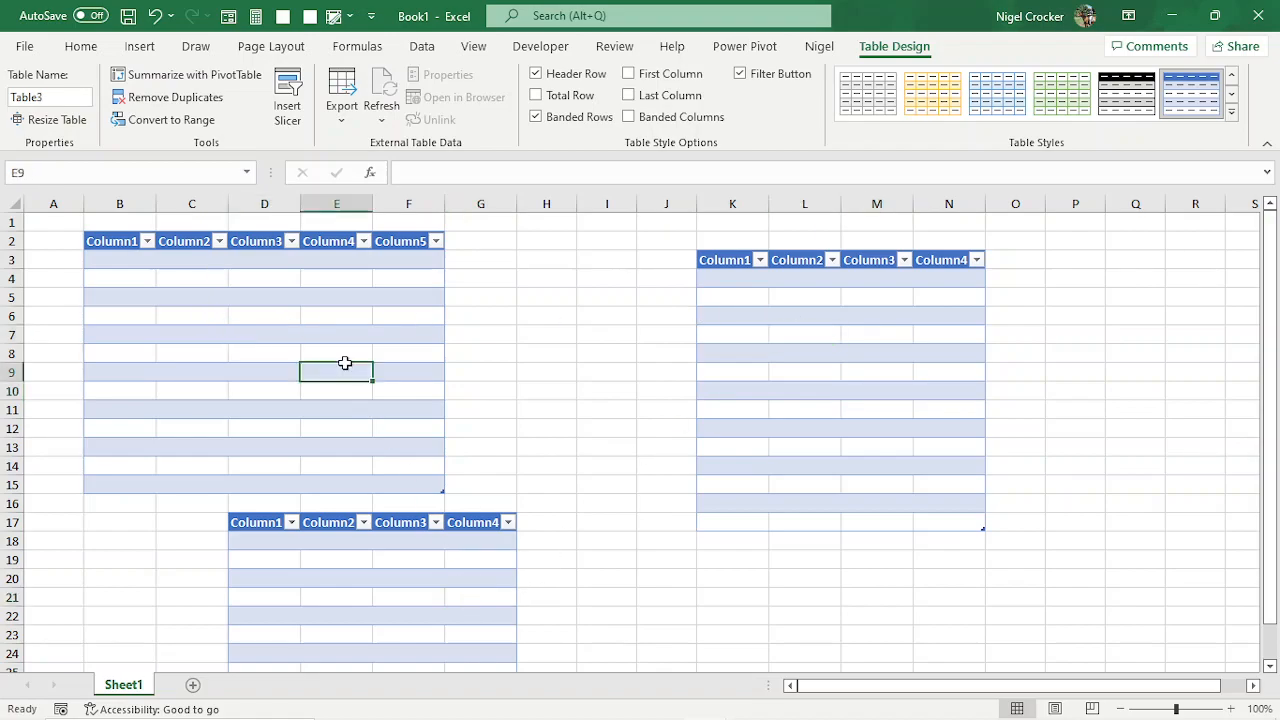
left_click(262, 296)
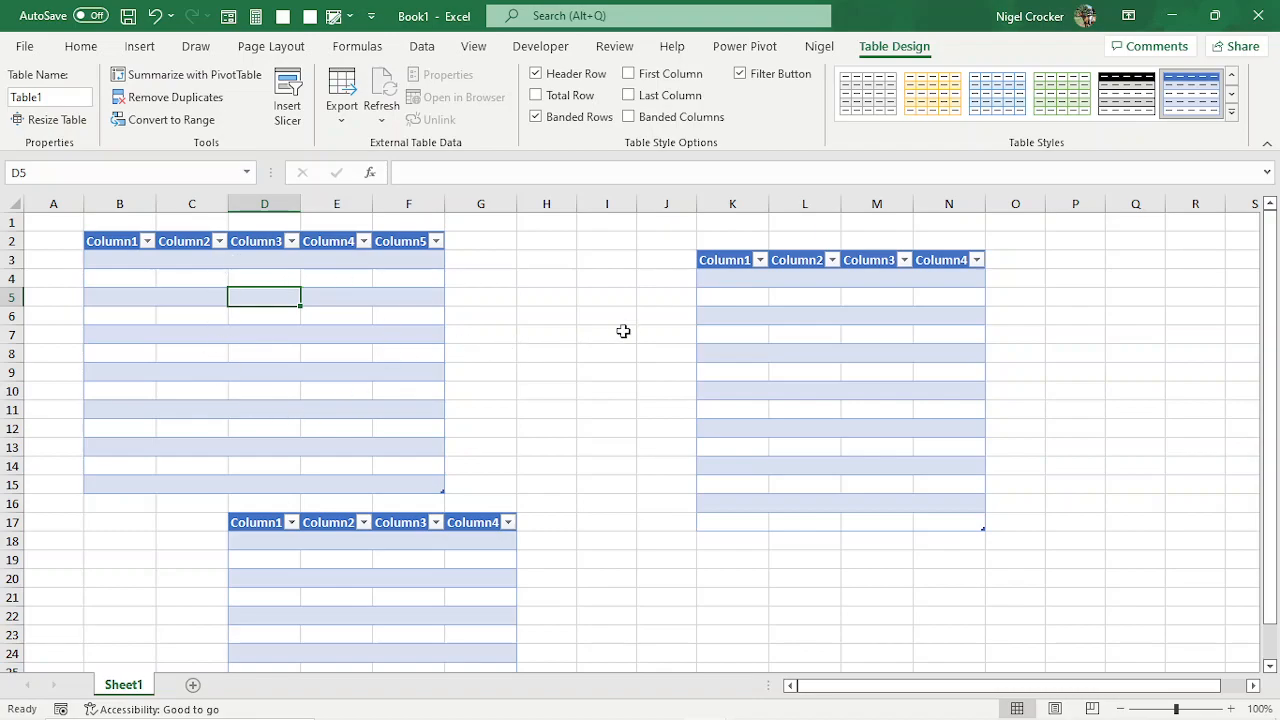
- Delete all three tables from Sheet1, leaving an empty worksheet
left_click_drag(670, 240, 923, 446)
left_click_drag(66, 224, 1069, 637)
mouse_move(1069, 657)
left_mouse_down()
mouse_move(1066, 691)
mouse_move(1074, 645)
left_mouse_up()
key("Delete")
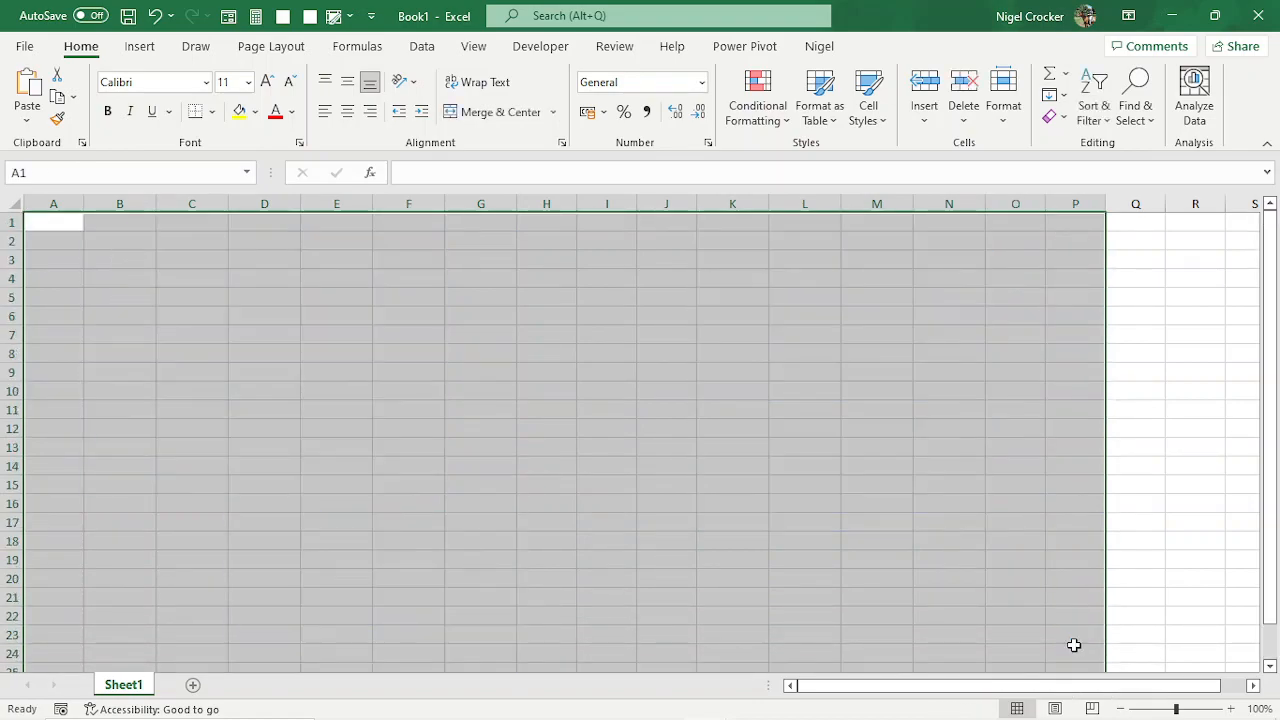
left_click(332, 379)
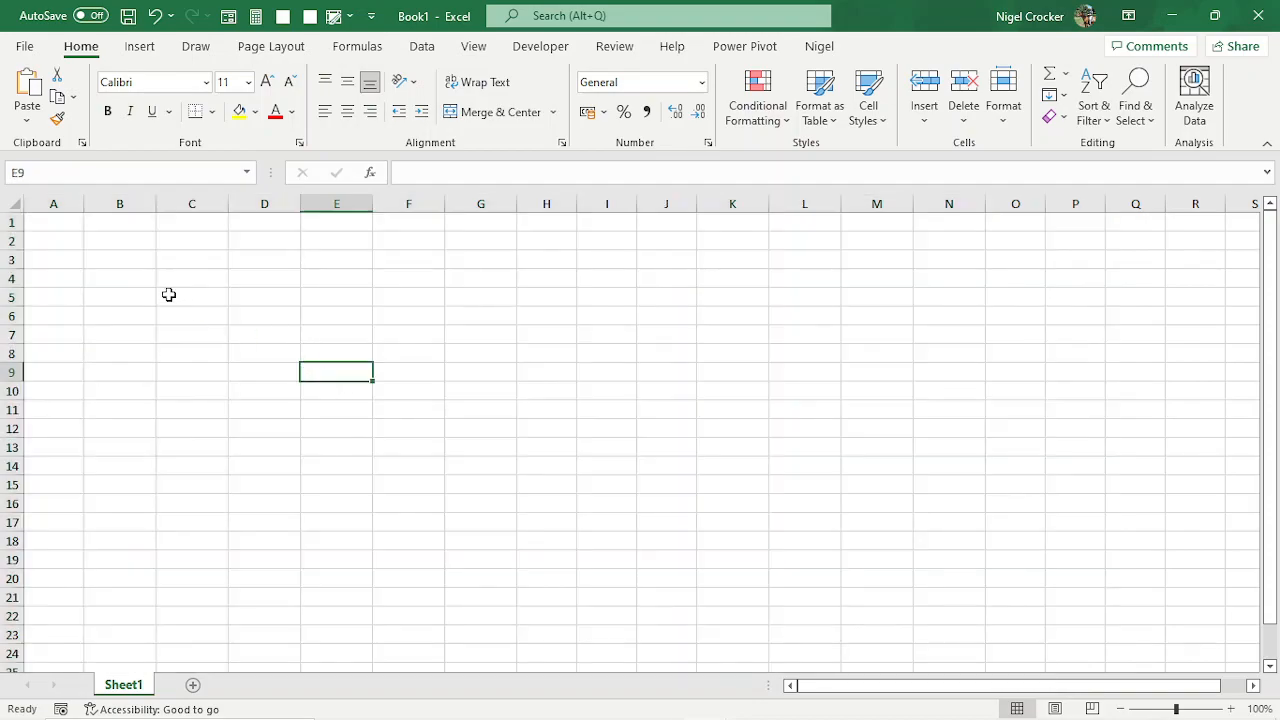
- Select the empty cell B2 and examine its content in the formula bar without entering anything
left_click(125, 250)
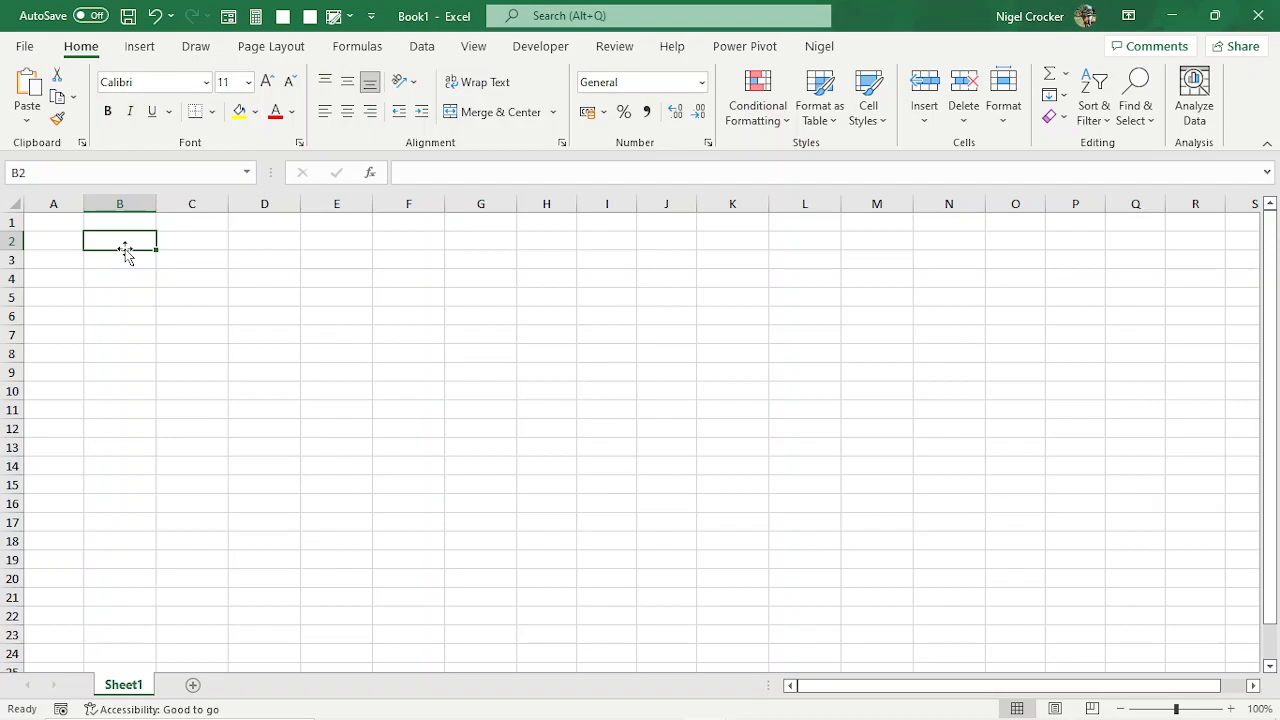
left_click(420, 180)
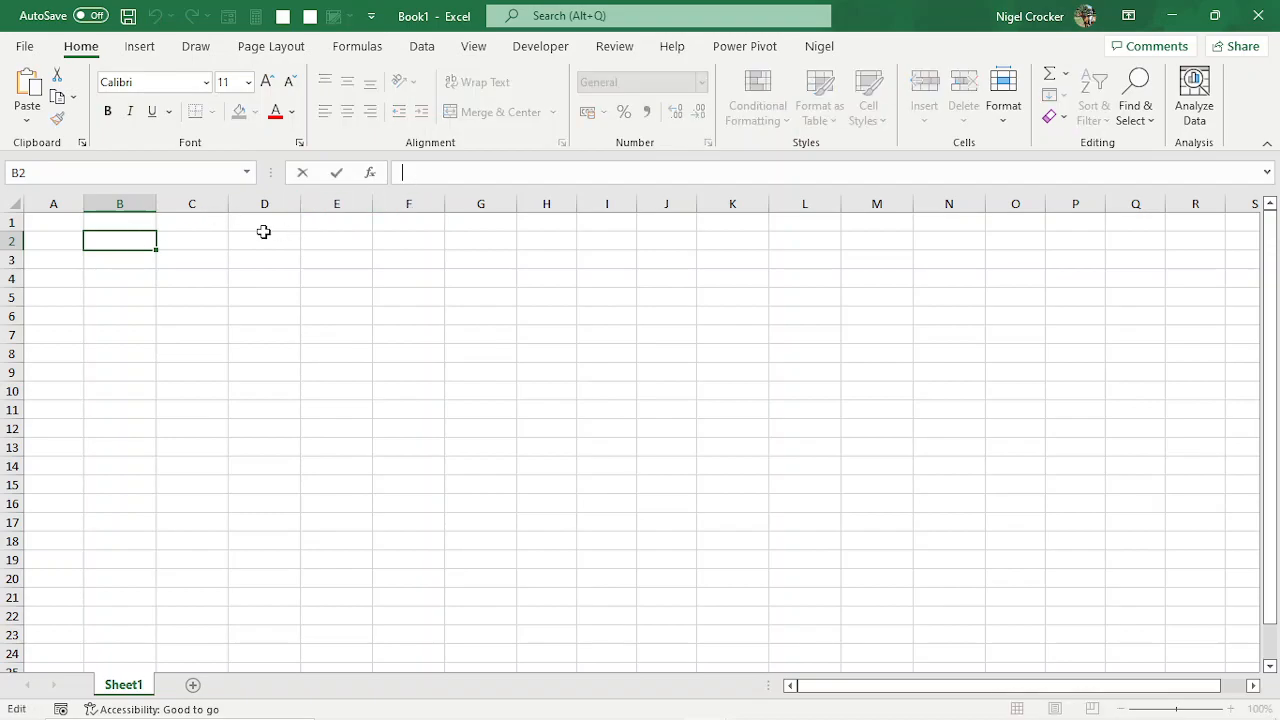
left_click(135, 242)
left_click(425, 172)
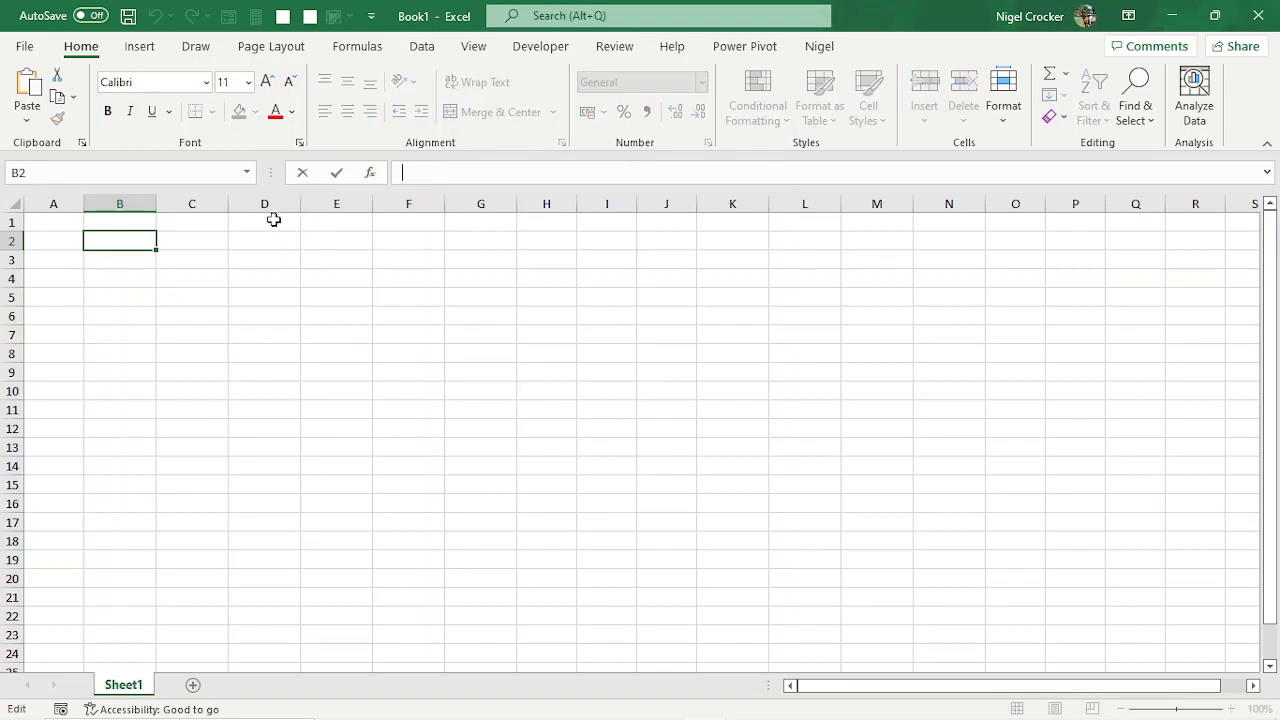
left_click(142, 244)
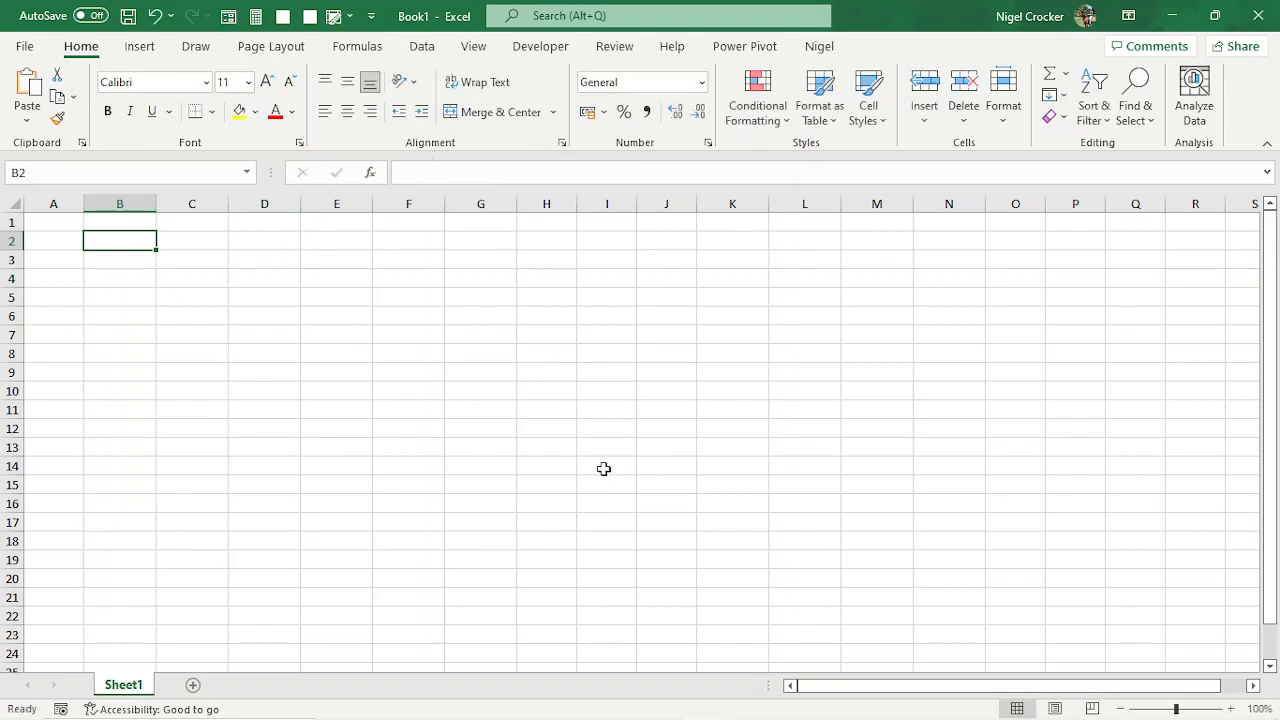
- Switch to pgAdmin 4 and widen the Object Explorer beside the functions of the public schema in database_all_companies
key("alt+Tab")
key("alt+Tab")
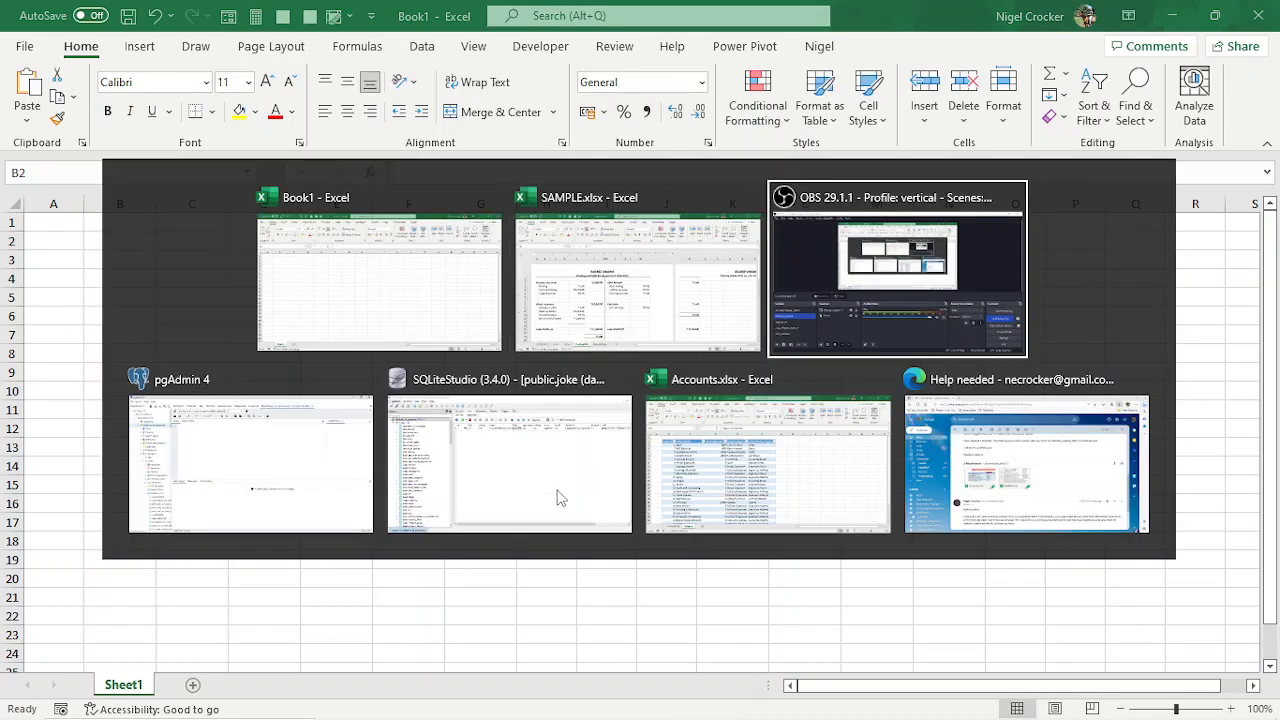
left_click(300, 480)
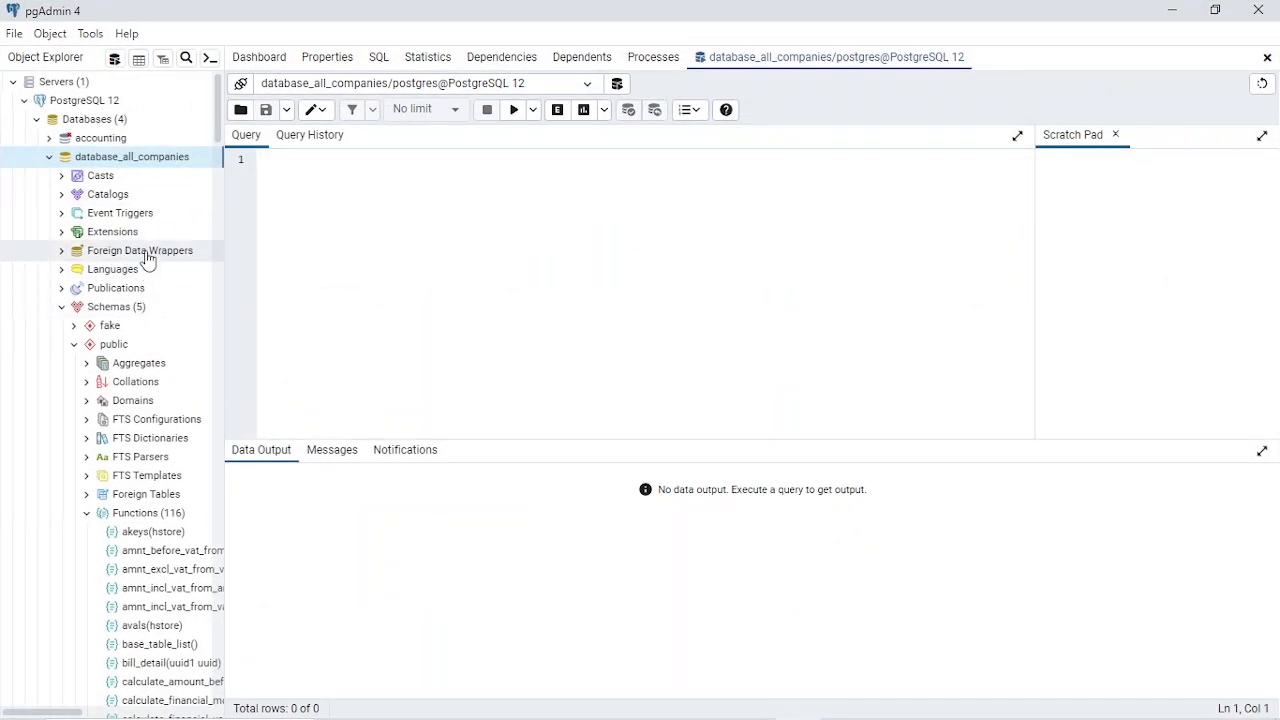
scroll(120, 400, "down", 3)
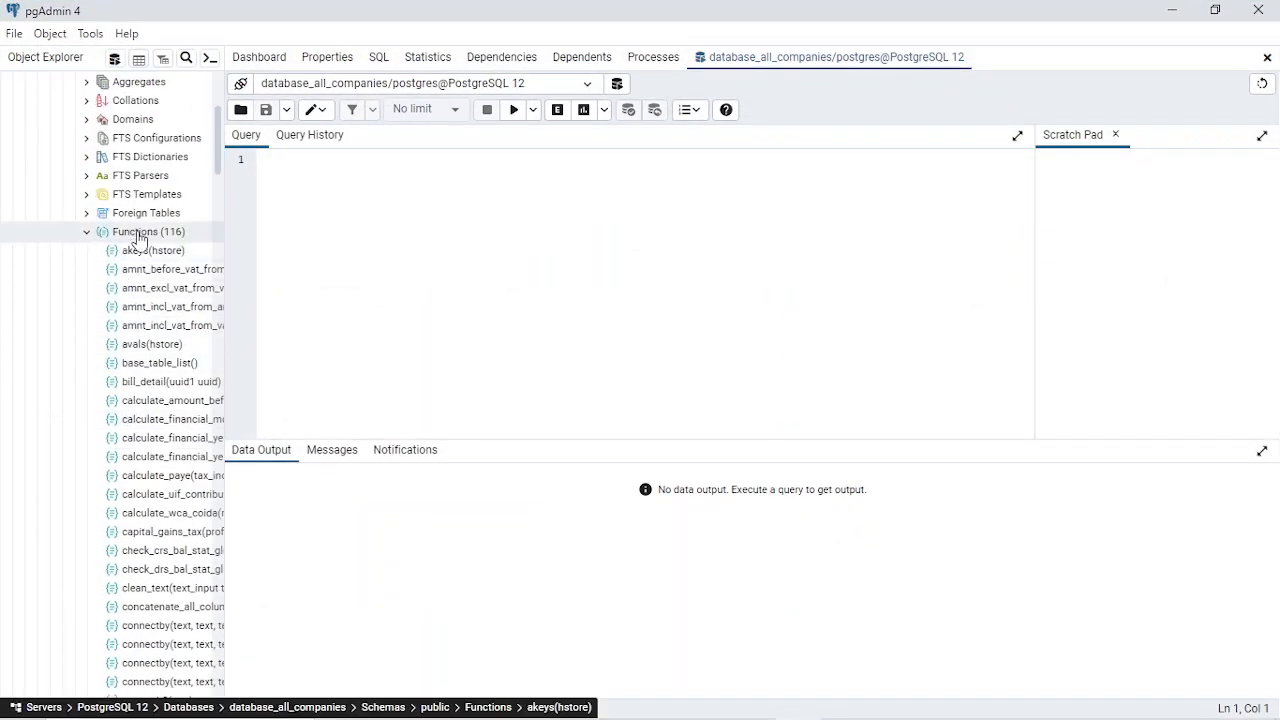
left_click_drag(222, 316, 318, 327)
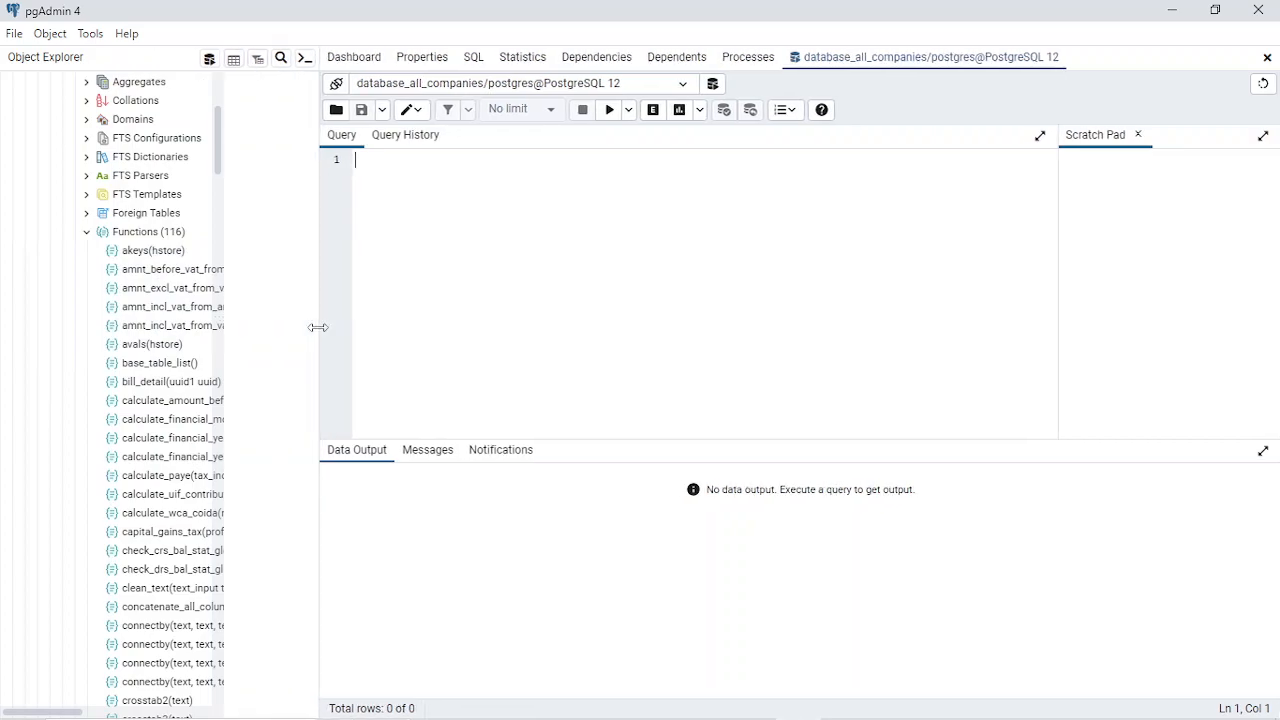
- Browse the public schema's function list and select the function amnt_incl_vat_from_vat_amnt to examine it
scroll(195, 395, "down", 6)
scroll(182, 388, "up", 4)
scroll(183, 388, "up", 5)
scroll(175, 385, "down", 4)
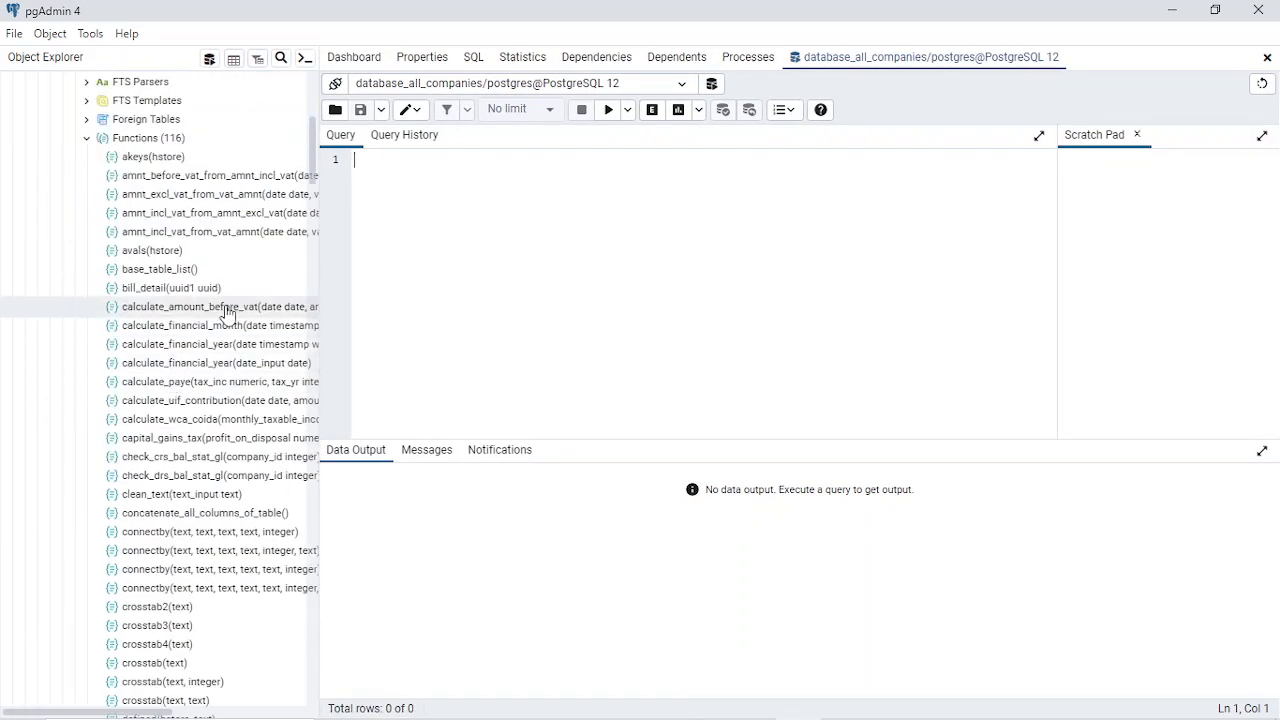
left_click(194, 238)
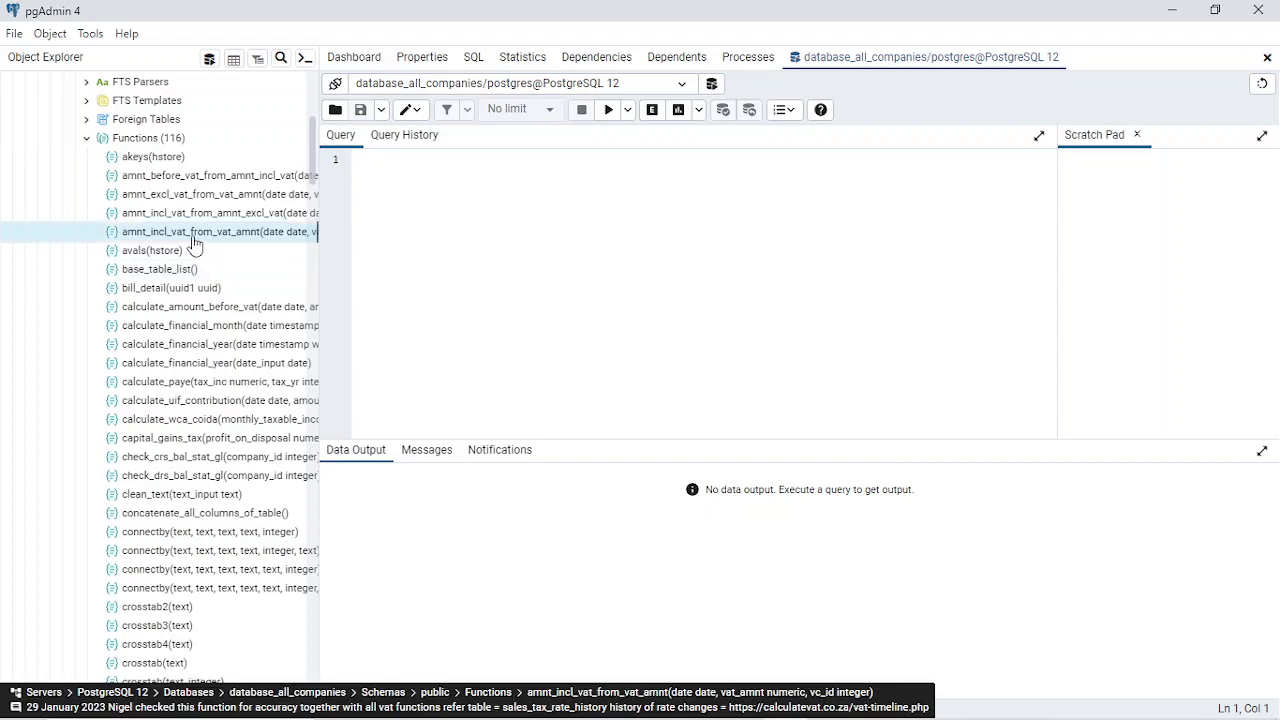
- Examine the code of the function amnt_incl_vat_from_vat_amnt, close its properties without changes, and keep pgAdmin open
right_click(195, 245)
left_click(234, 466)
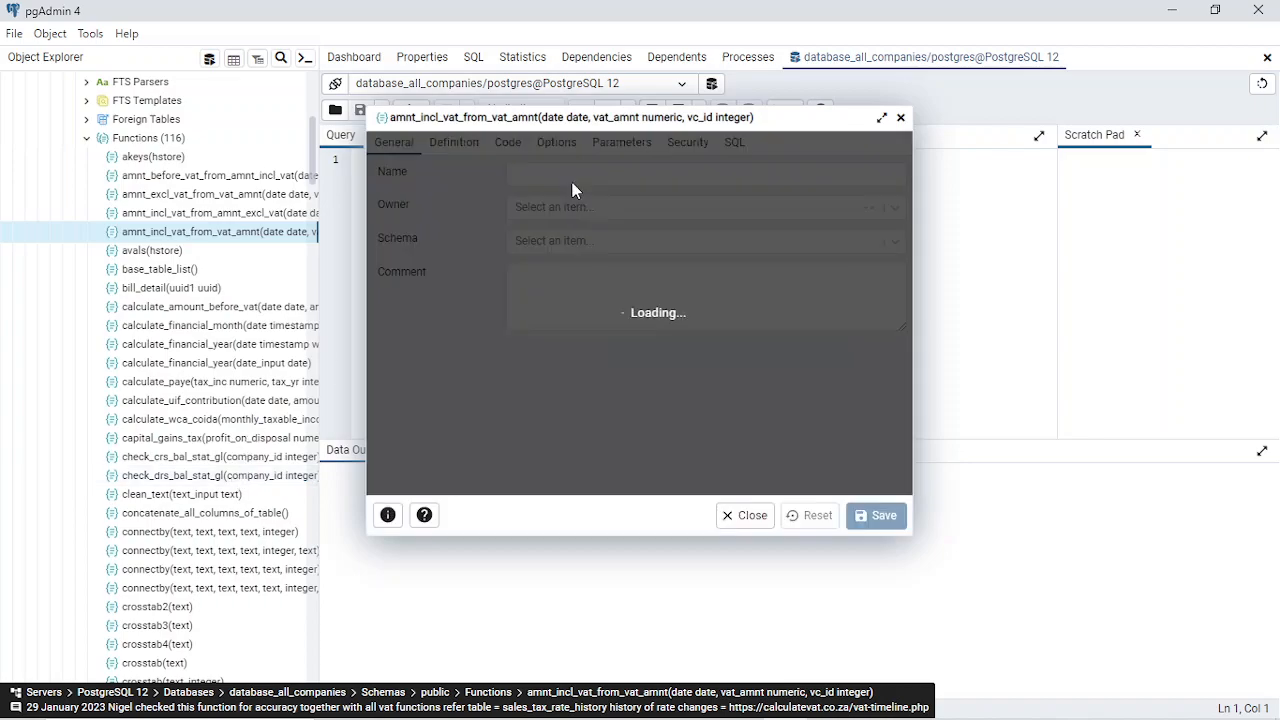
left_click(510, 146)
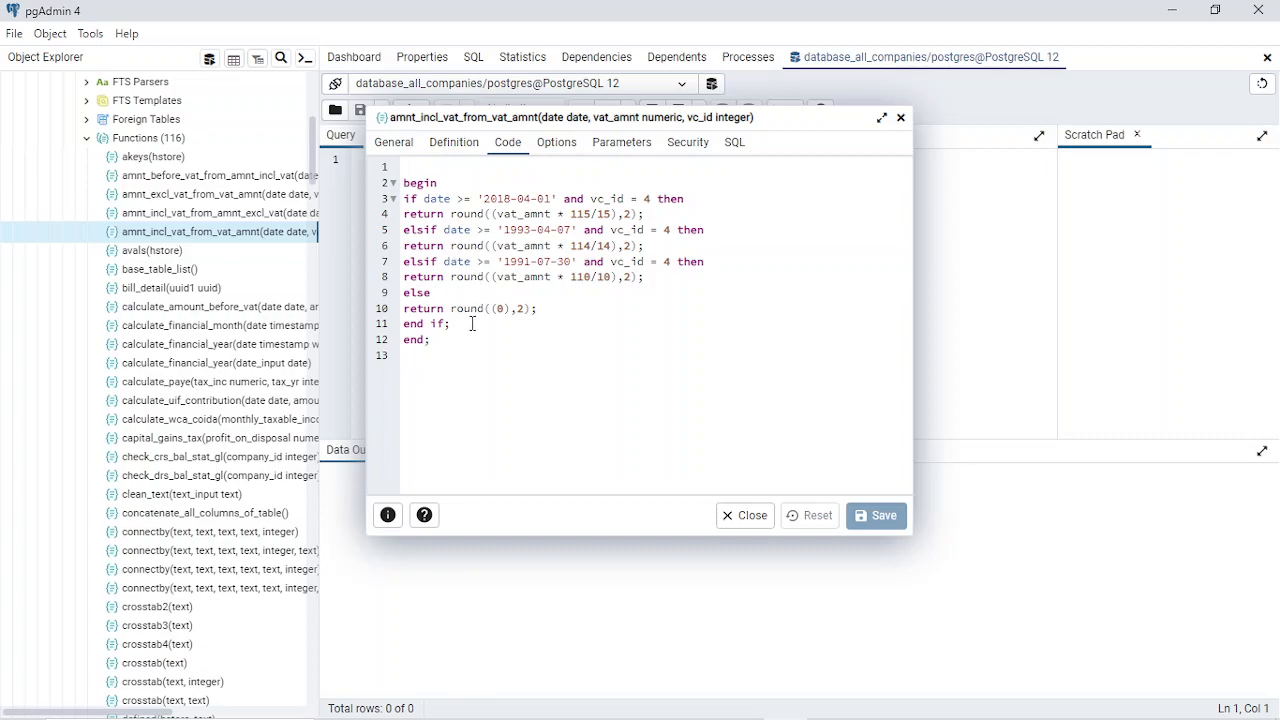
left_click(742, 516)
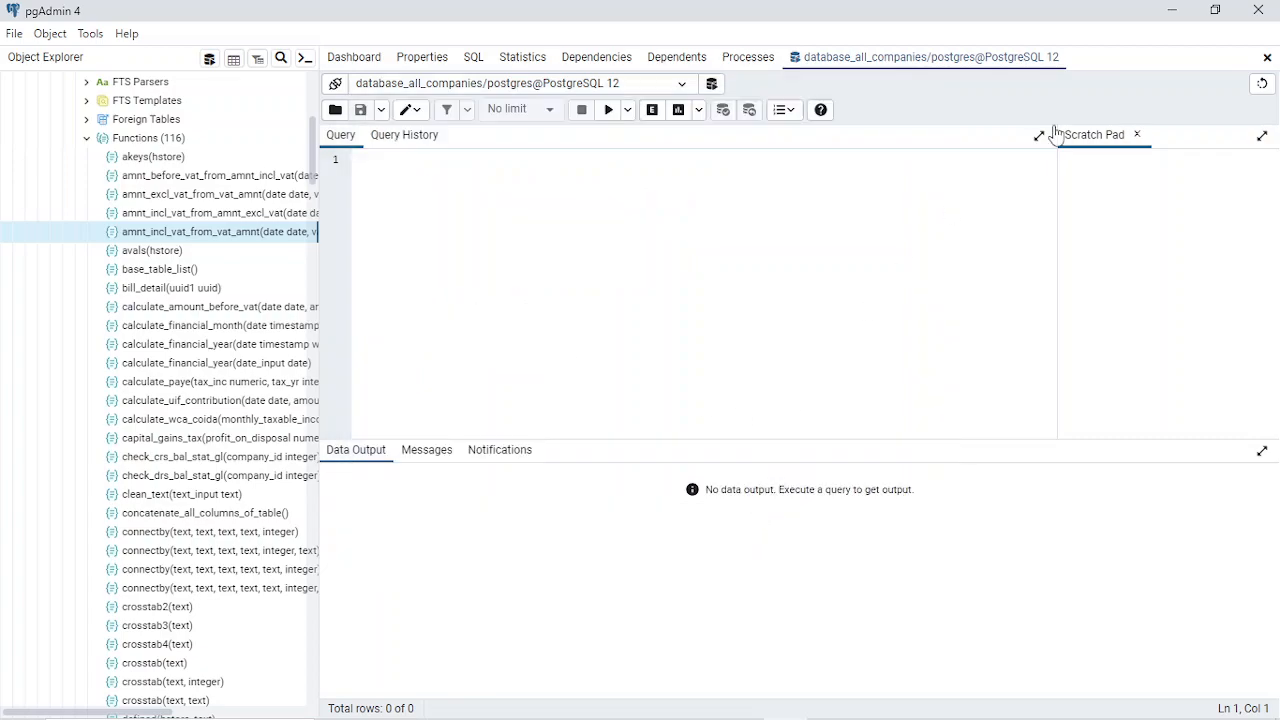
left_click(1261, 15)
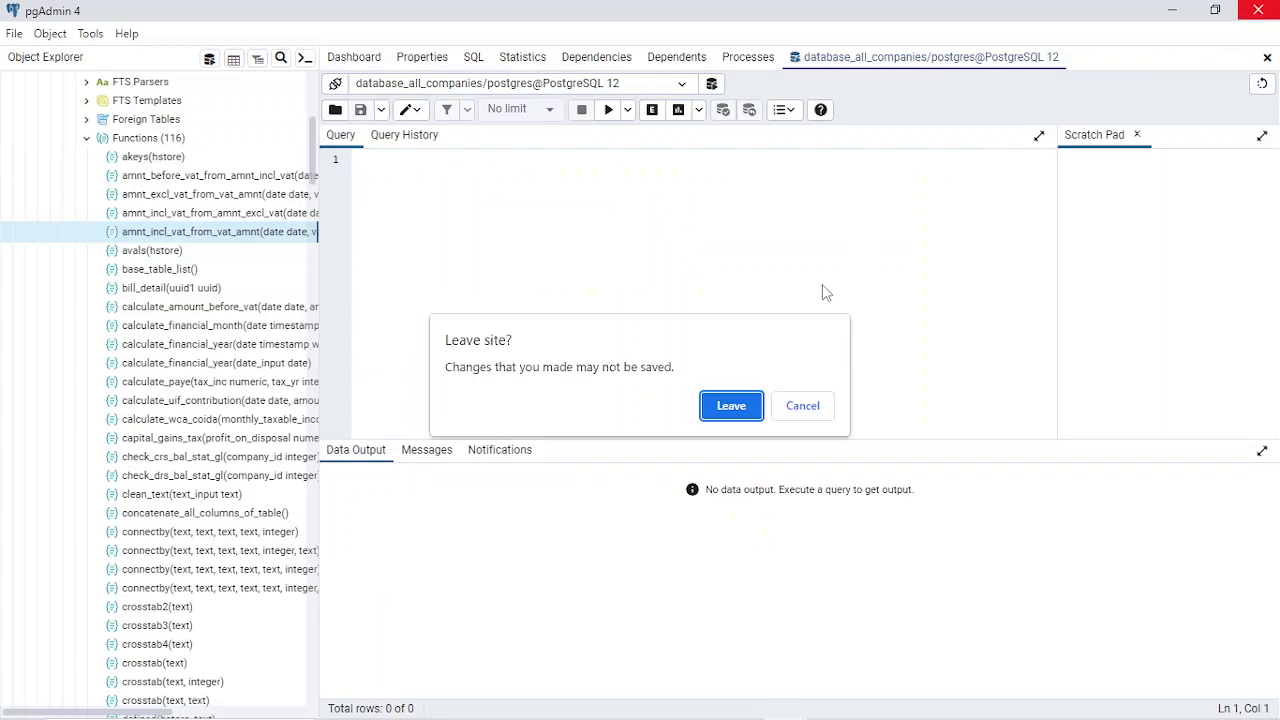
left_click(803, 408)
- Switch to Excel's Book1 and enter the headers id, date, memo, amount and balance in cells B2 to F2
key("alt+Tab")
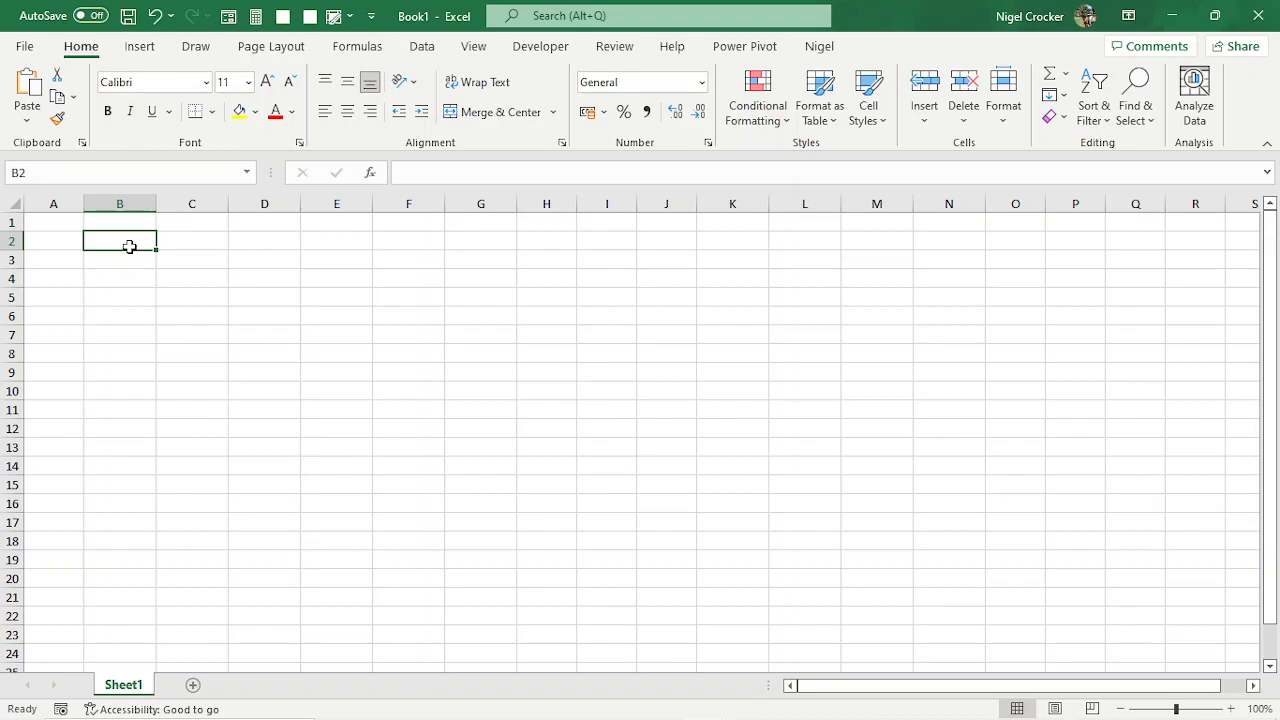
type("id")
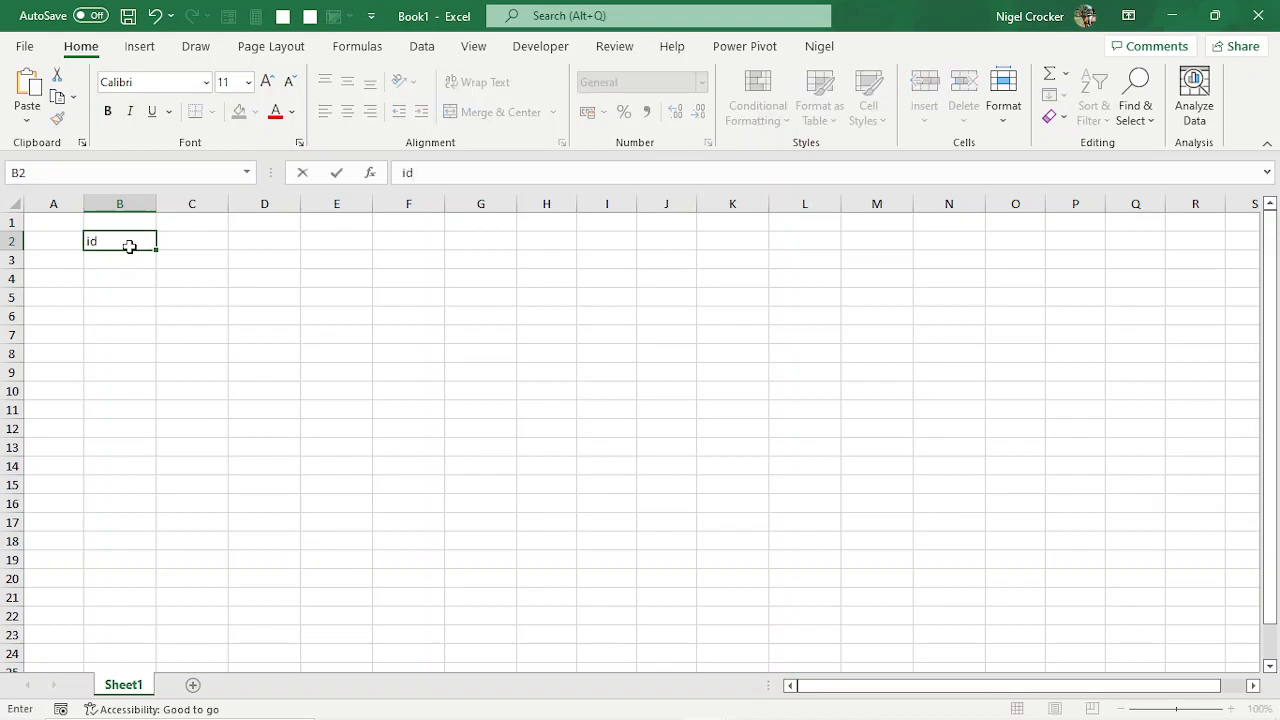
key("Tab")
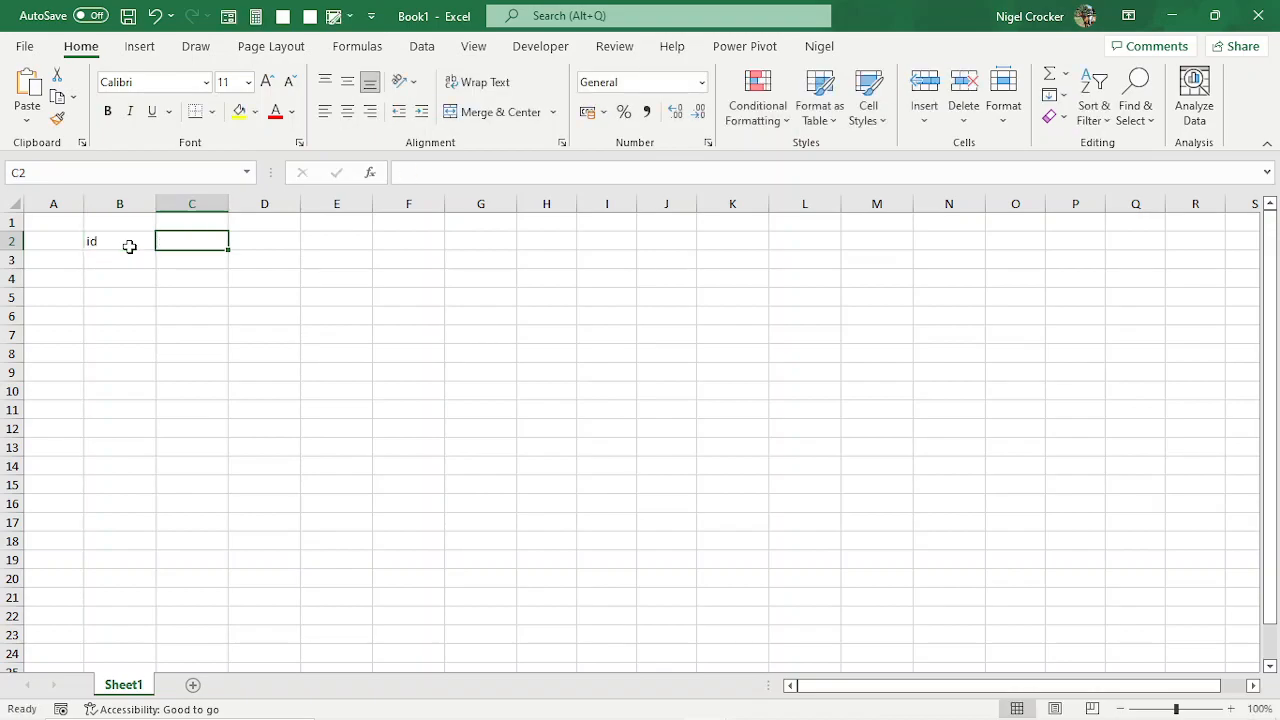
type("date")
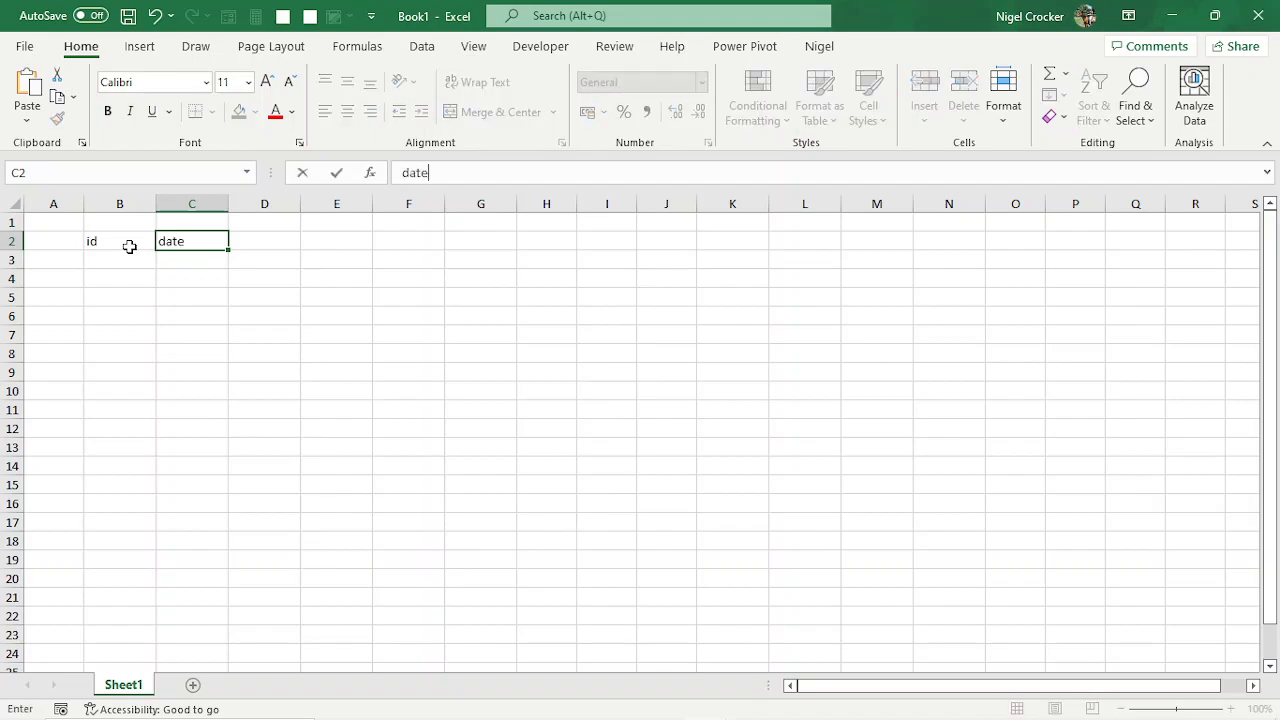
key("Tab")
type("memo")
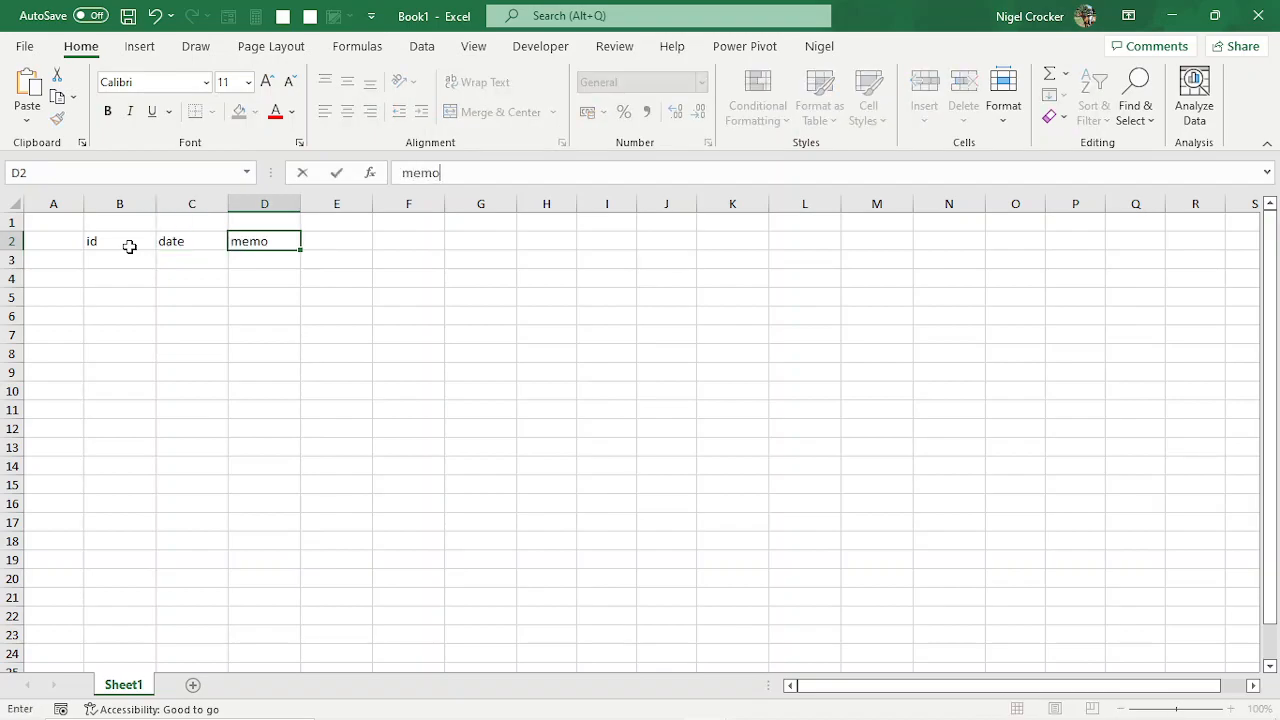
key("Tab")
type("amount")
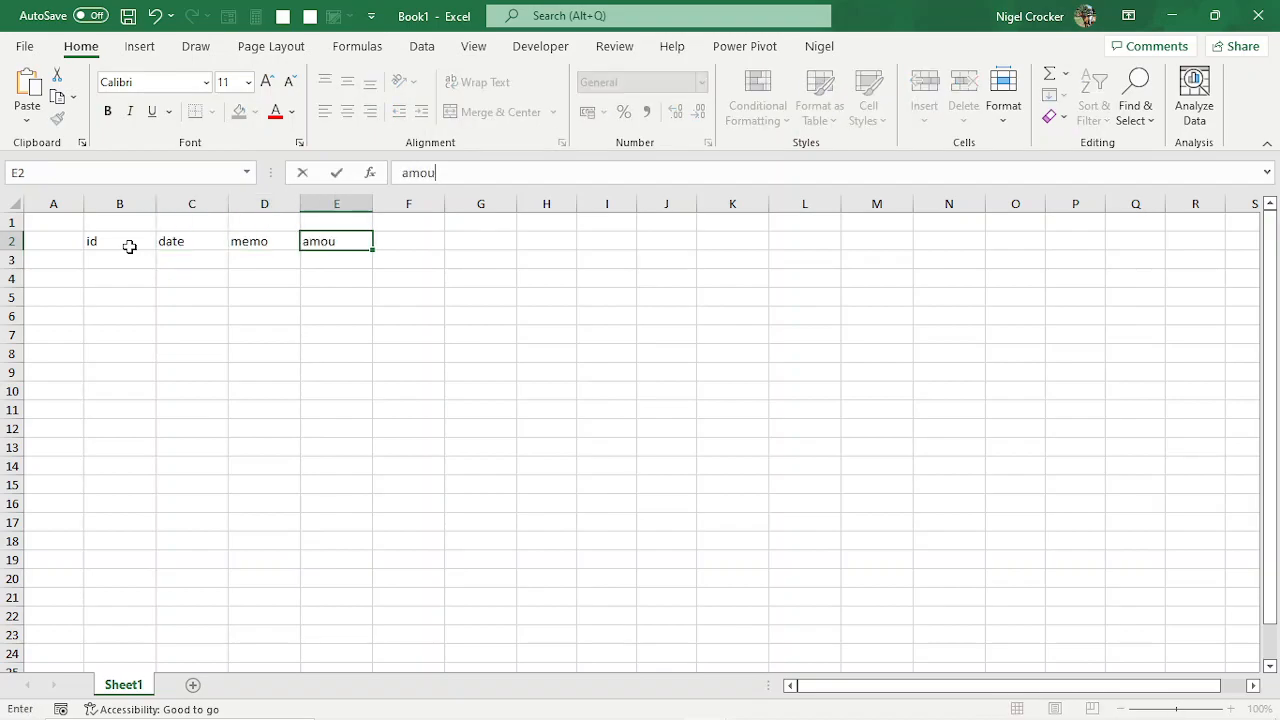
key("Tab")
type("balance")
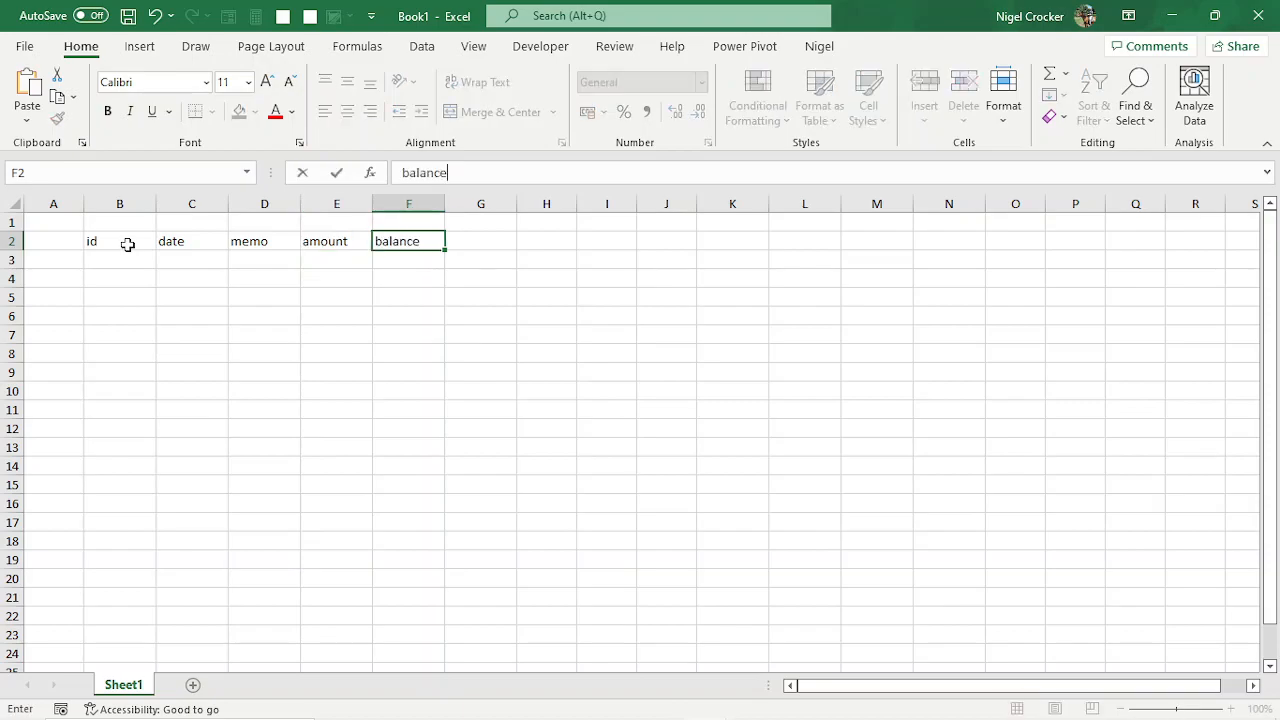
- Enter the header general_ledger_code_id in G2 and fit column G's width to its content
key("Tab")
type("gend")
key("BackSpace")
key("BackSpace")
type("ner")
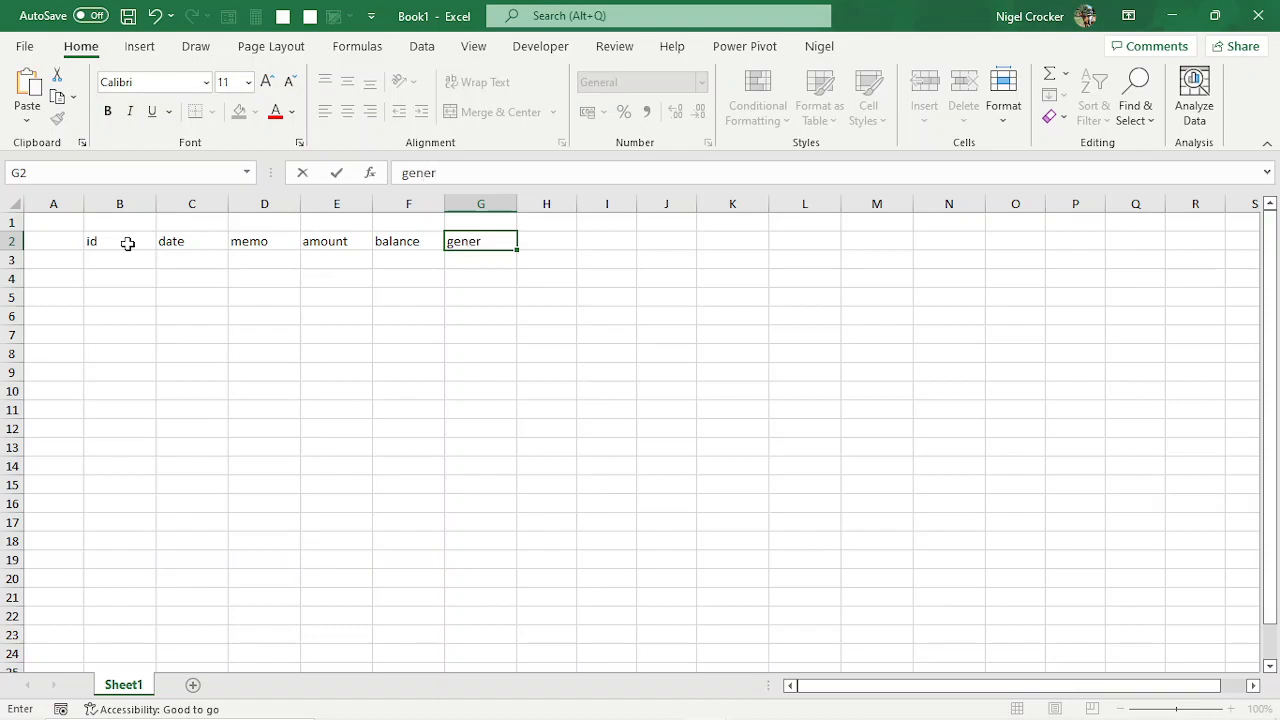
type("al_ledger_co")
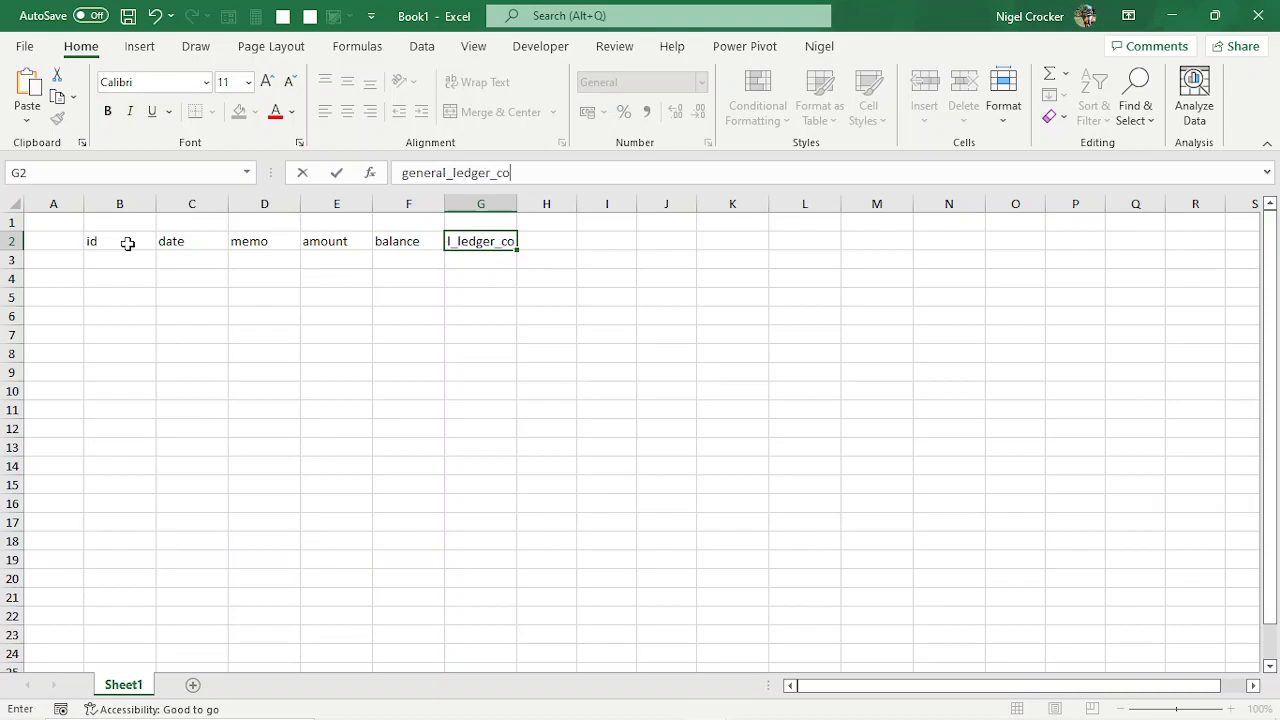
type("de_id")
left_click(480, 297)
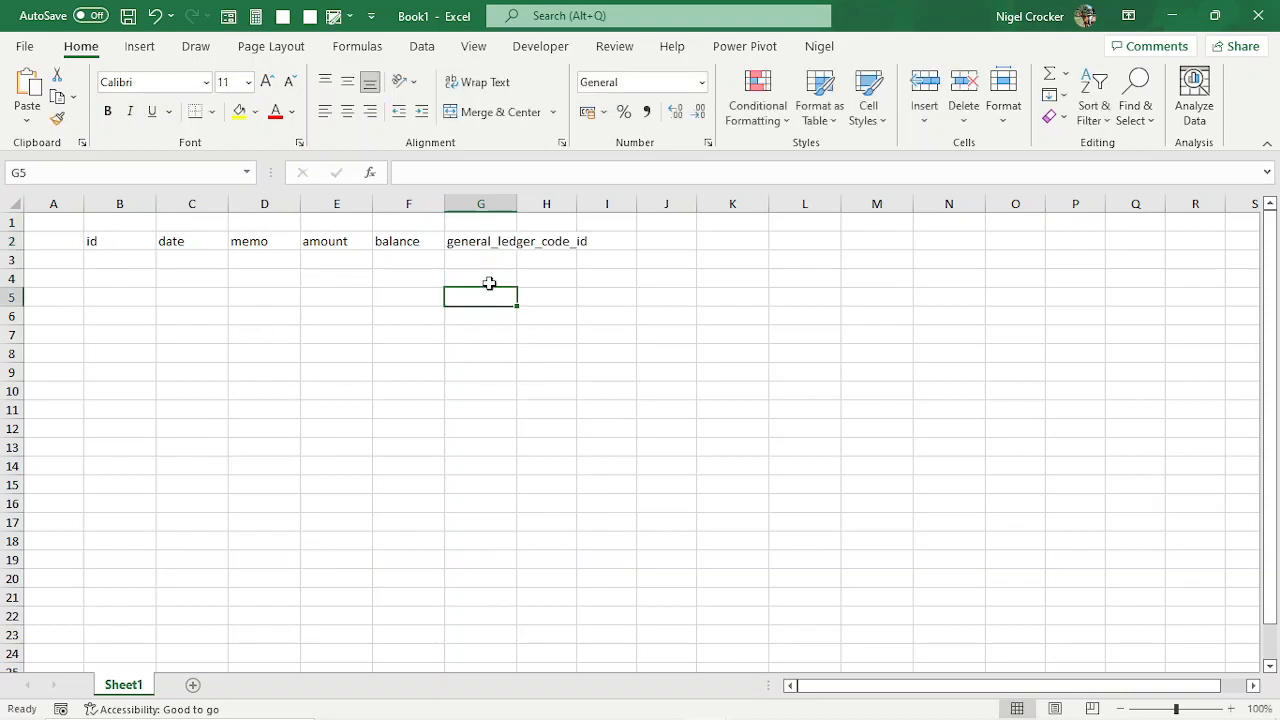
left_click(517, 201)
double_click(515, 201)
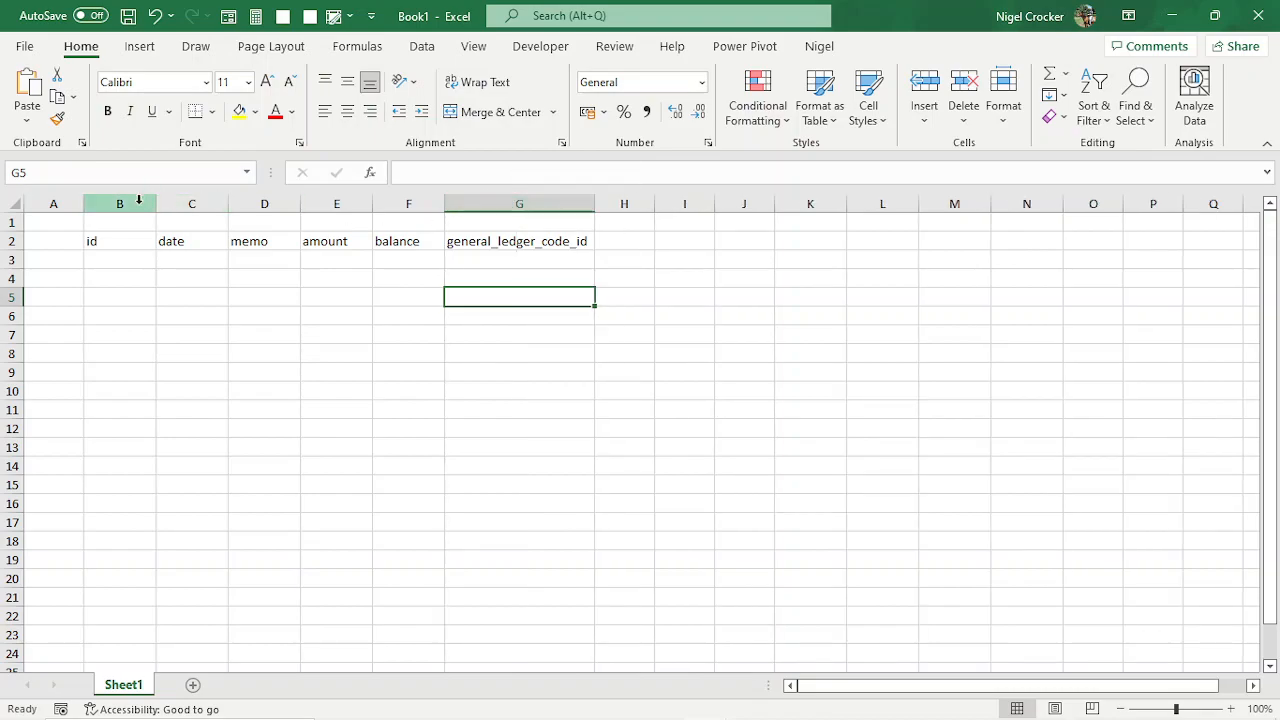
- Enter the headers name_id in H2 and company_id in I2, and fit column I's width to its content
left_click(624, 240)
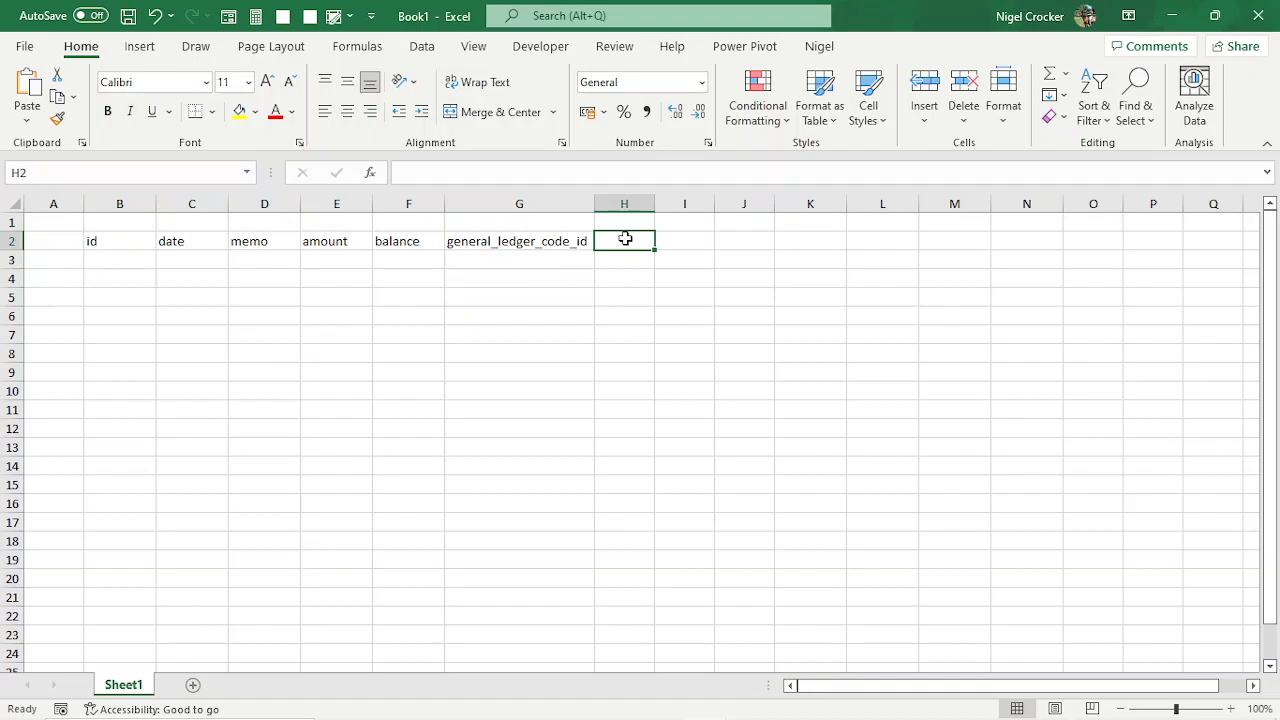
type("nm")
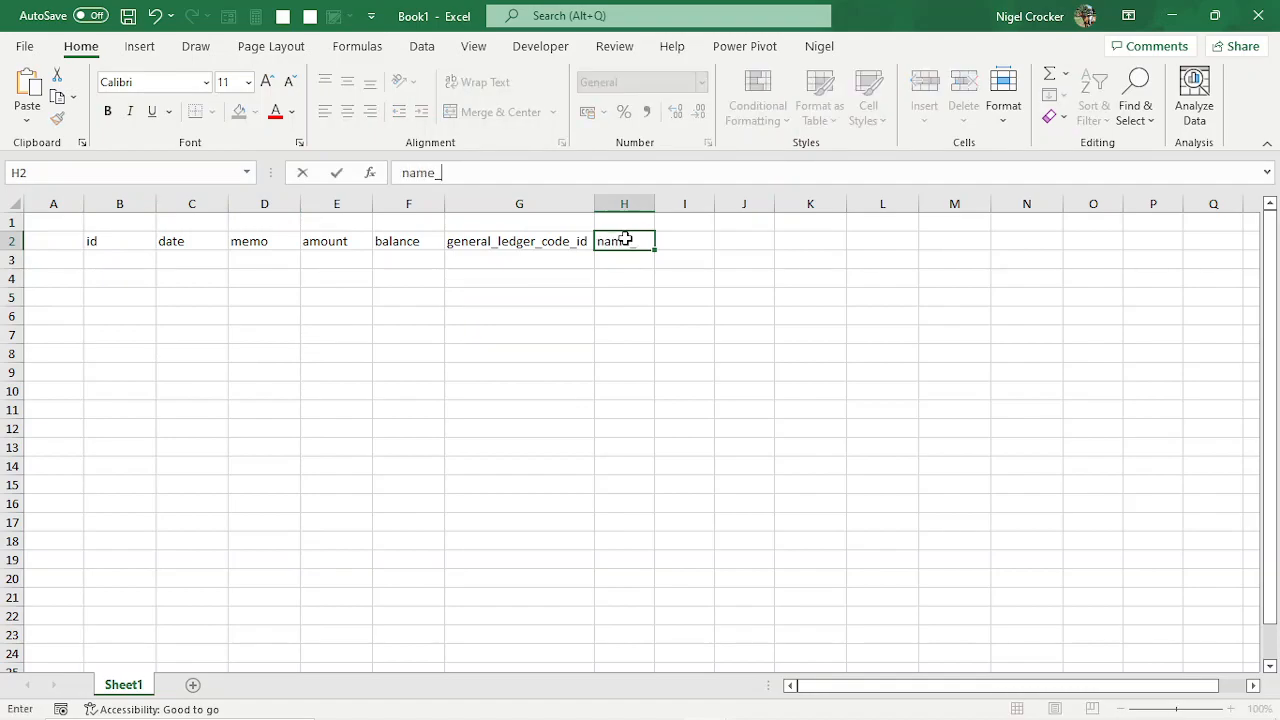
key("Tab")
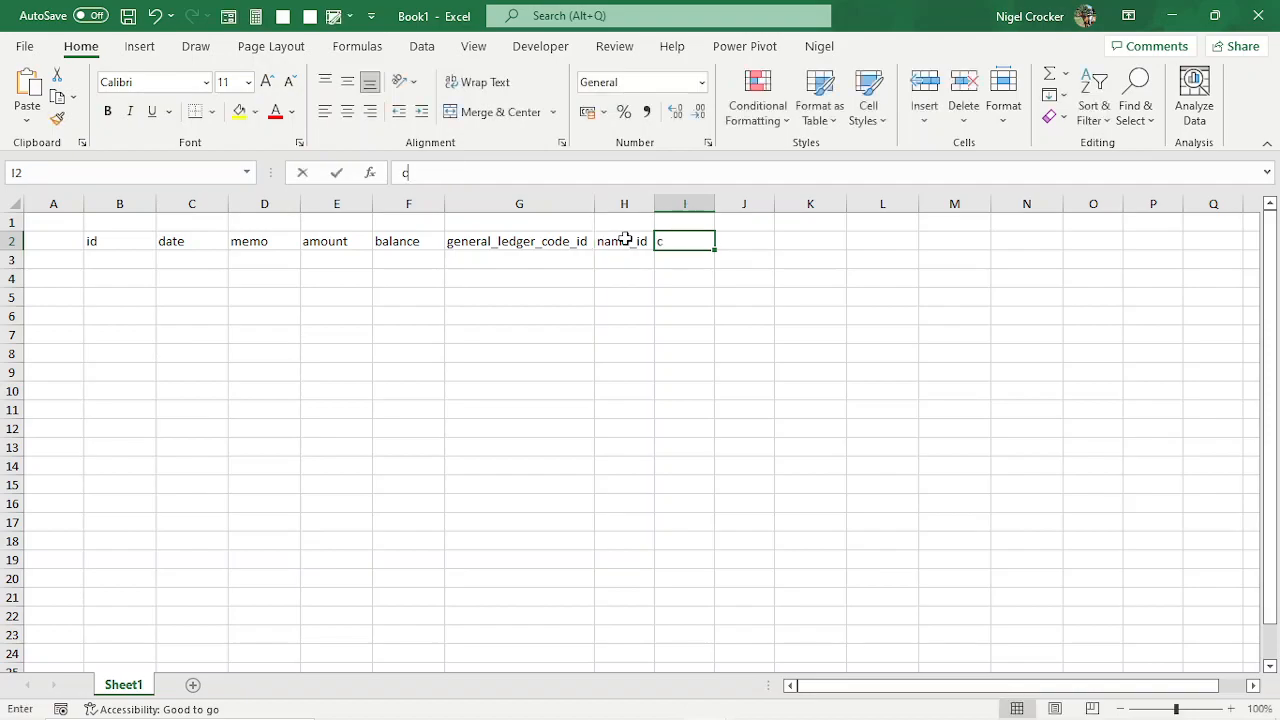
type("company_id")
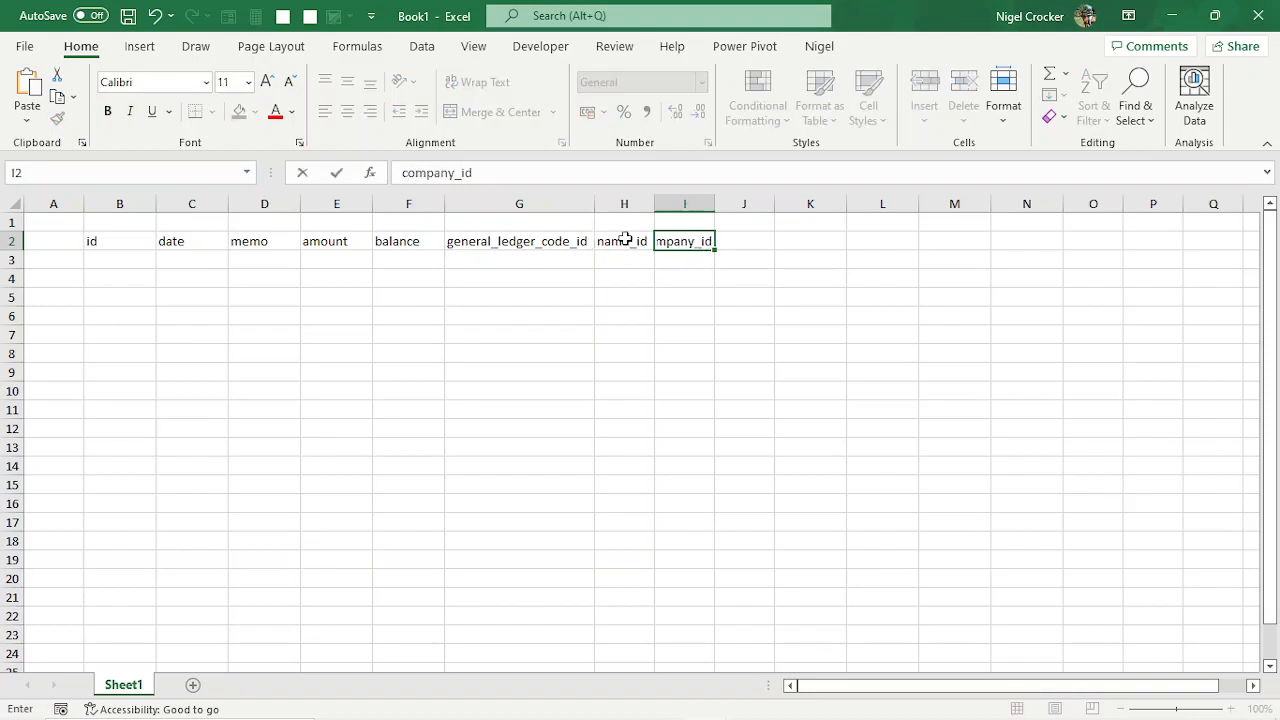
key("Return")
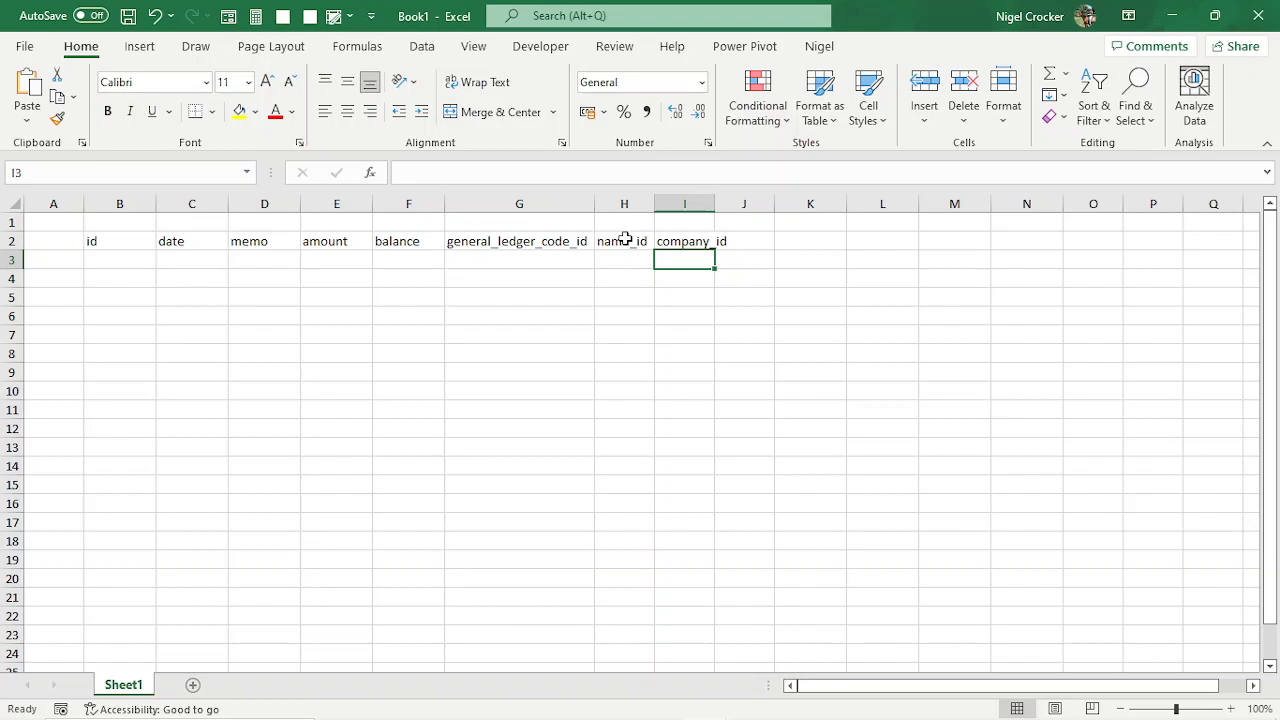
double_click(713, 201)
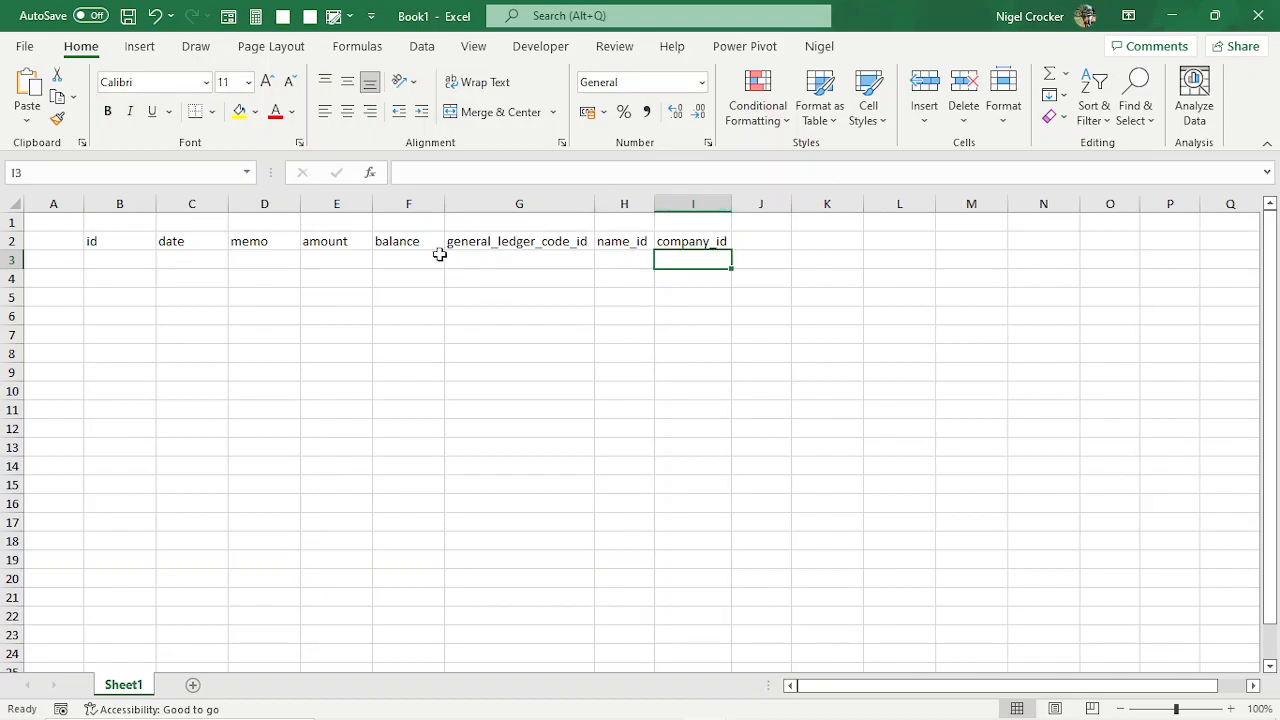
- Examine the headers general_ledger_code_id, name_id and company_id and the empty range G3:I21 beneath them
left_click(529, 236)
left_click(637, 246)
left_click(549, 240)
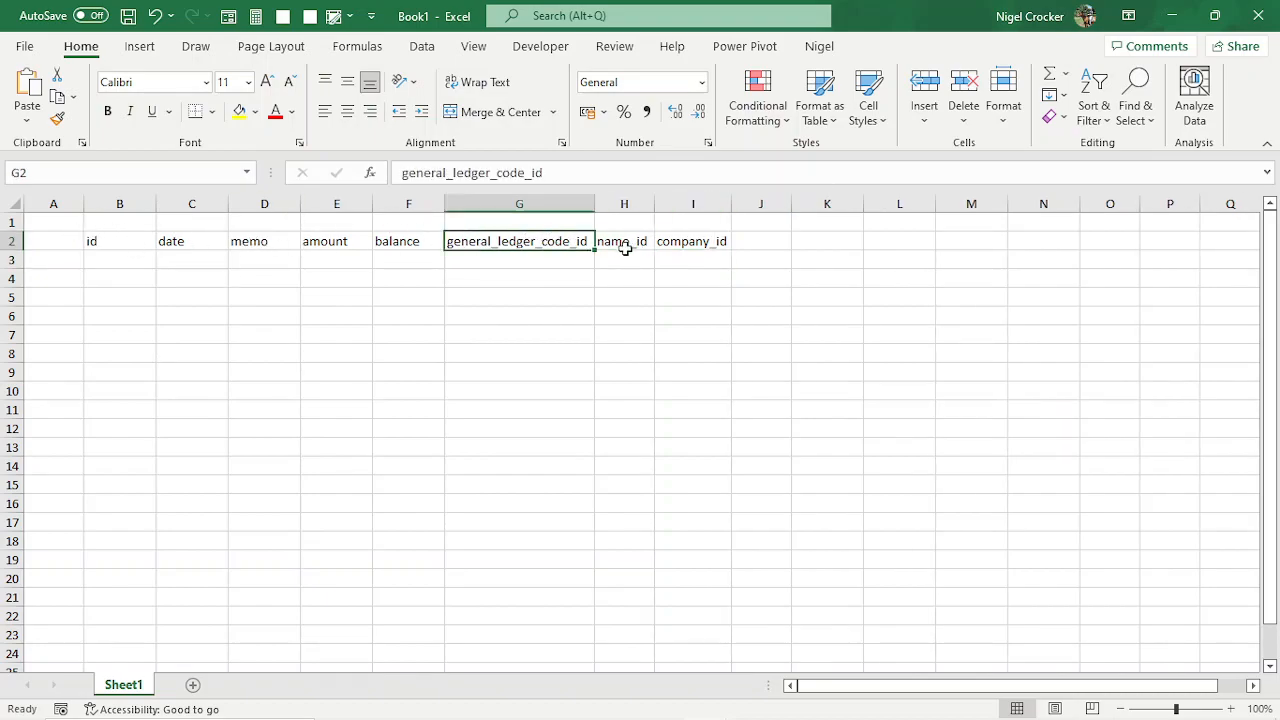
left_click(625, 247)
left_click(695, 245)
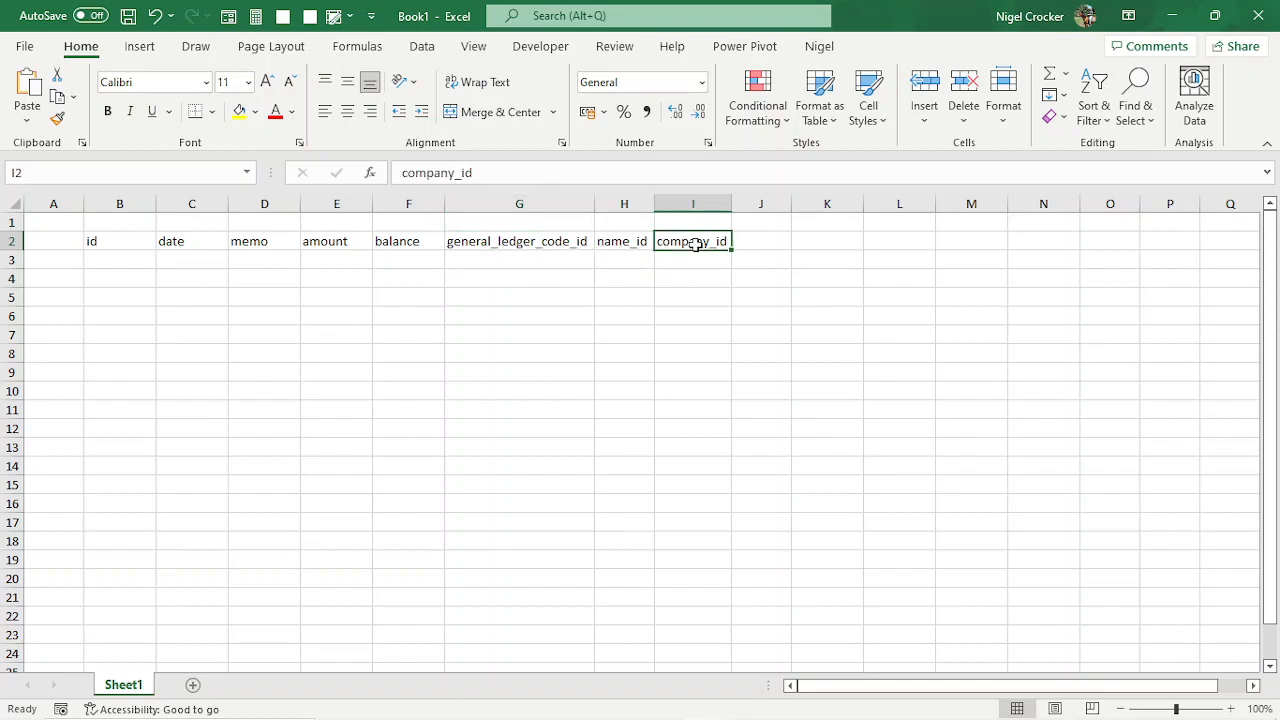
left_click(525, 240)
left_click(615, 240)
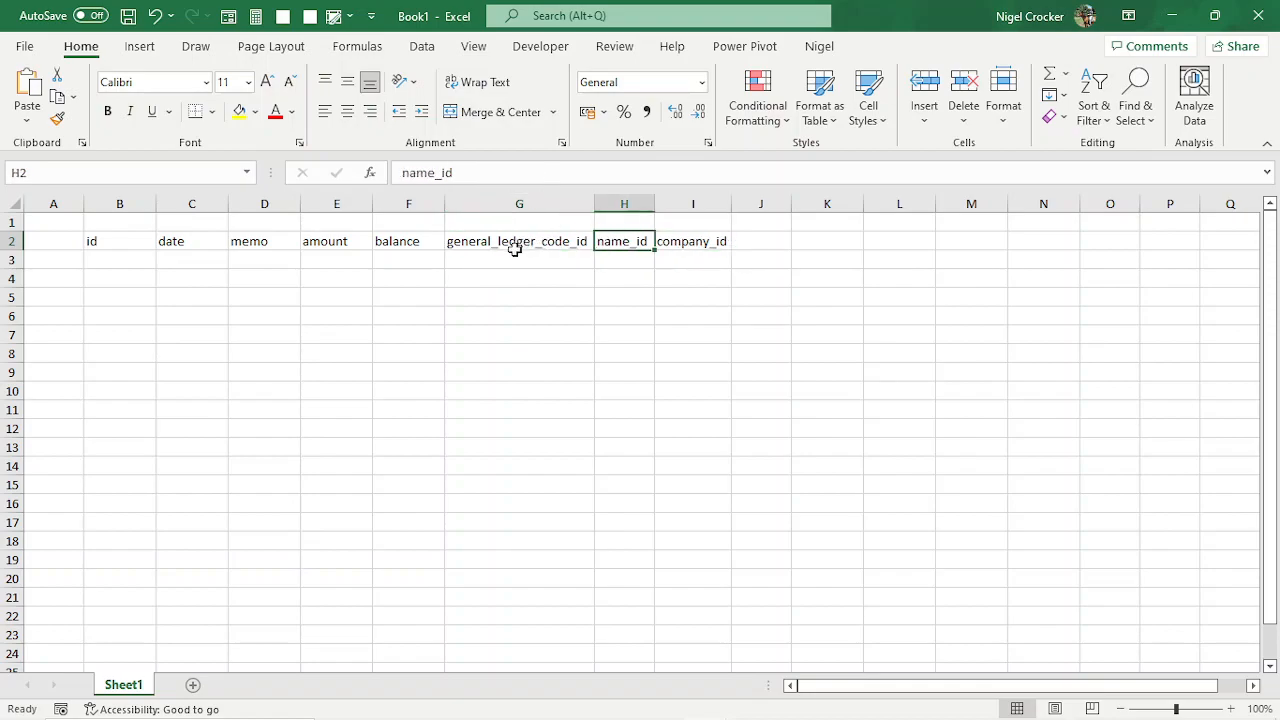
left_click(520, 245)
left_click(642, 246)
left_click(697, 246)
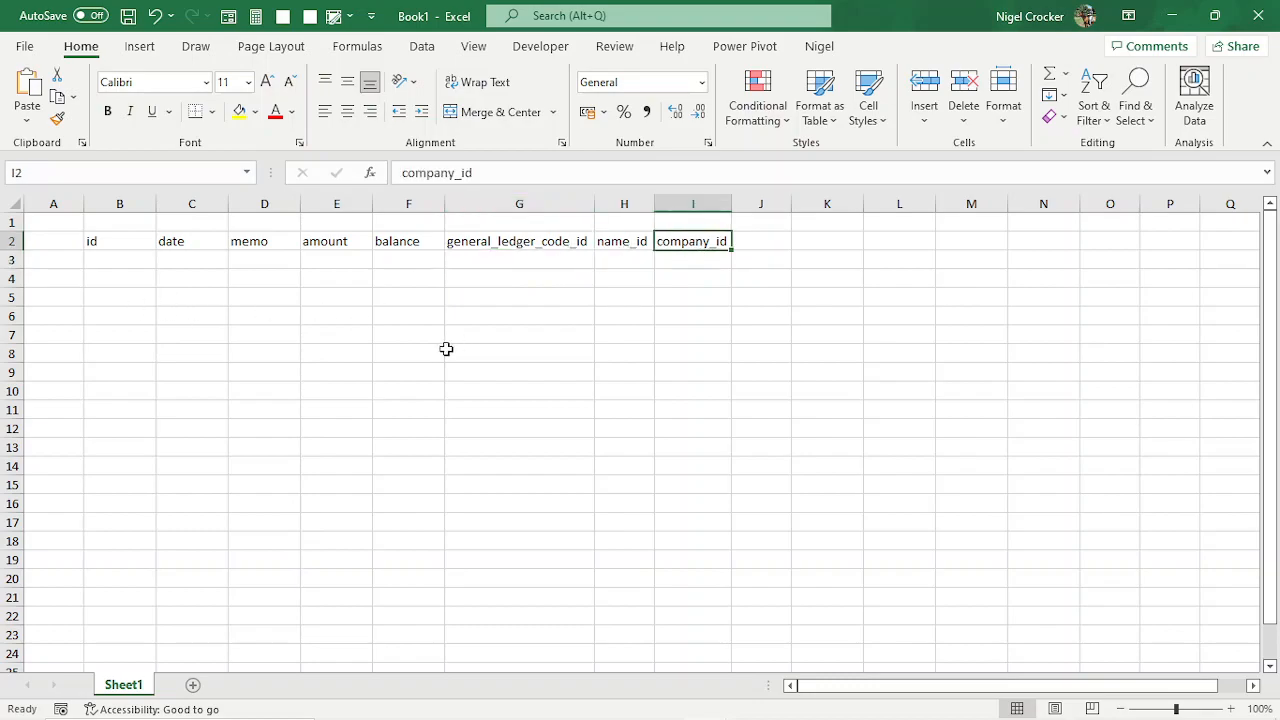
mouse_move(480, 263)
left_mouse_down()
mouse_move(614, 351)
mouse_move(709, 603)
mouse_move(701, 631)
mouse_move(694, 326)
mouse_move(706, 592)
left_mouse_up()
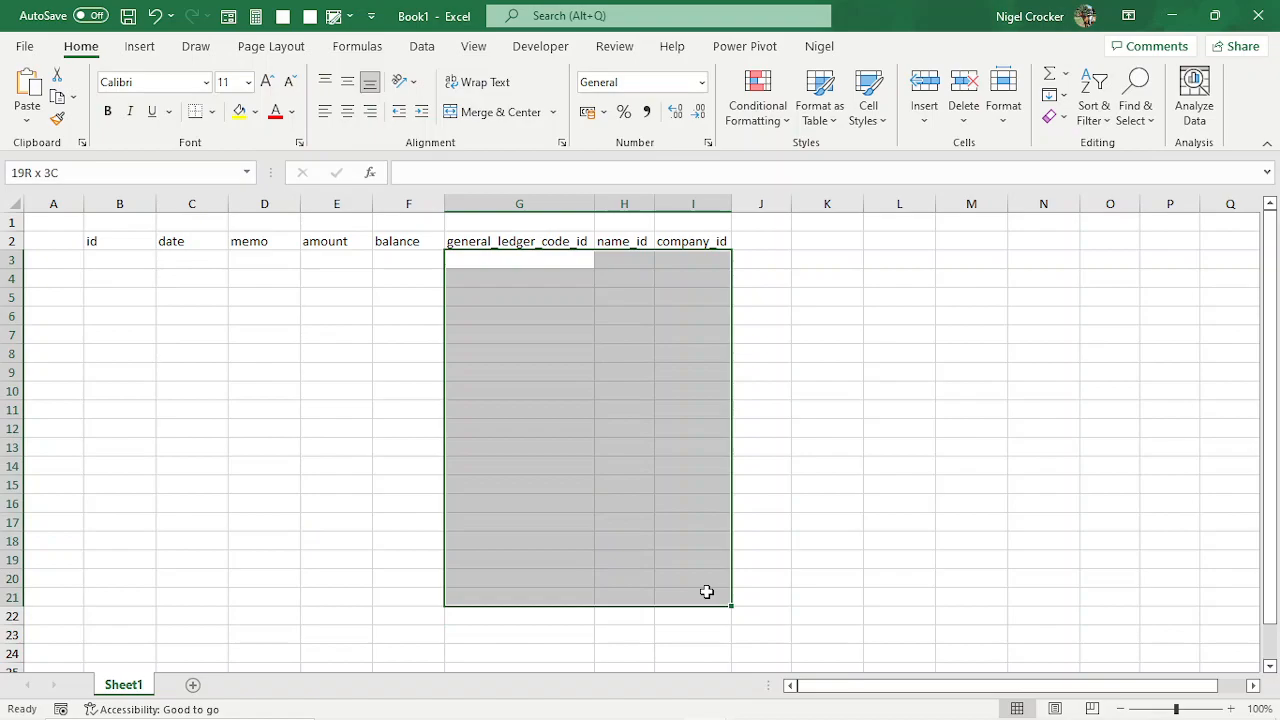
left_click_drag(706, 592, 706, 590)
- Enter the sample ids 1, 2 and 4 in cells G3, H3 and I3
left_click(572, 257)
type("1")
key("Tab")
type("2")
key("Tab")
type("4")
key("Return")
key("Left")
key("Left")
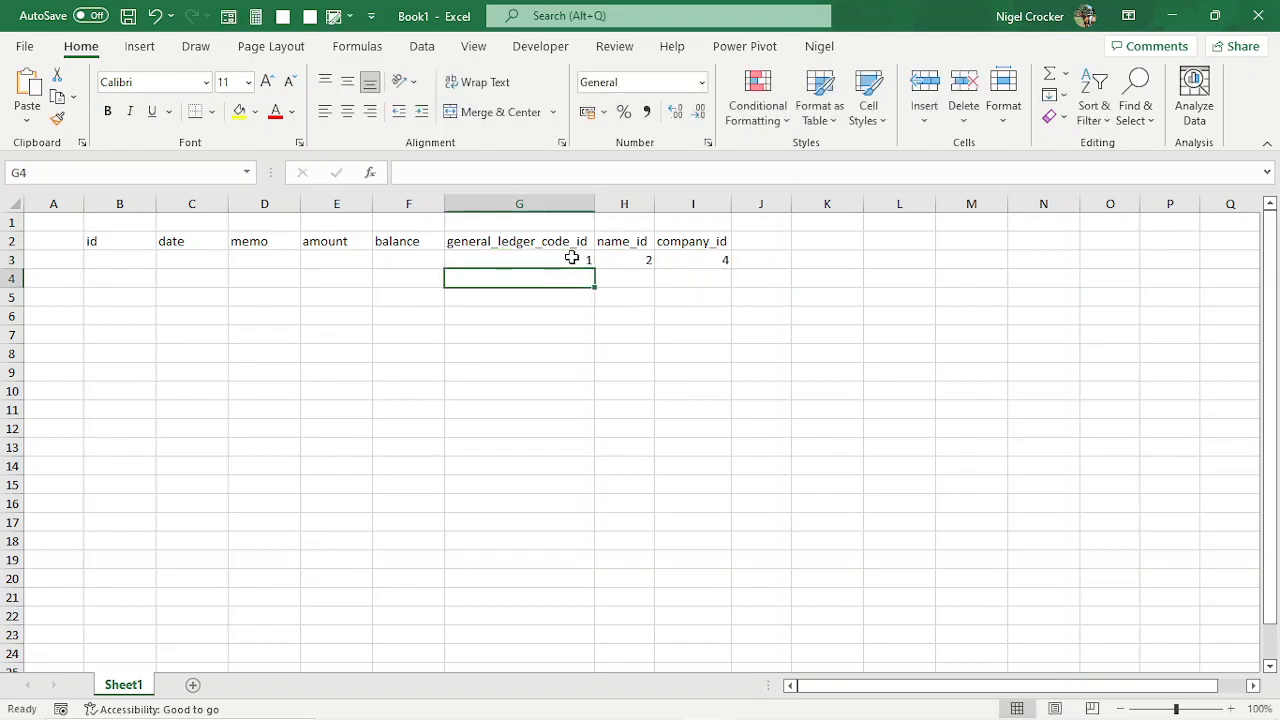
- Enter 5, 6 and 8 in G4:I4 and extend the number series in columns G to I down to row 17
type("5")
key("Tab")
type("6")
key("Tab")
type("8")
key("Return")
left_click_drag(571, 256, 731, 530)
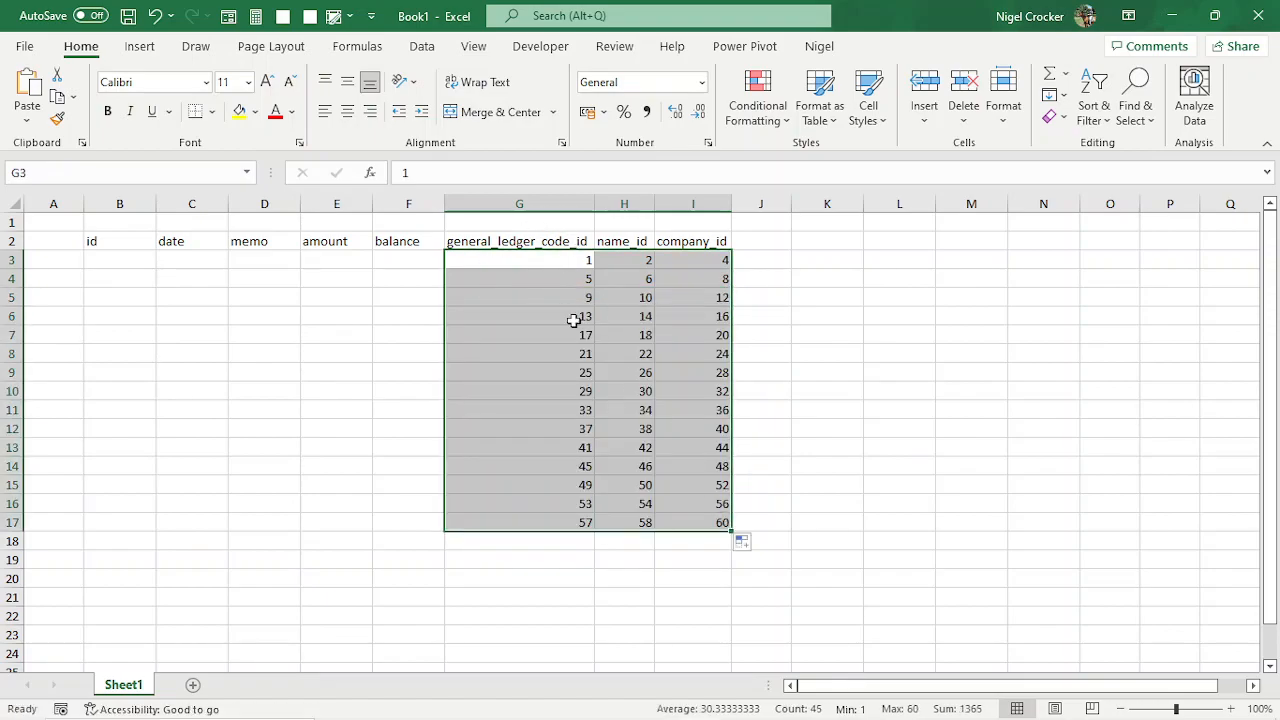
- Examine the empty cells B3 to F3 beside the sample ids in rows 3 to 5 of columns G to I
left_click(106, 264)
left_click(172, 265)
left_click(290, 258)
left_click(352, 259)
left_click(400, 261)
left_click(134, 258)
left_click(216, 260)
left_click(286, 257)
left_click(377, 275)
left_click(422, 260)
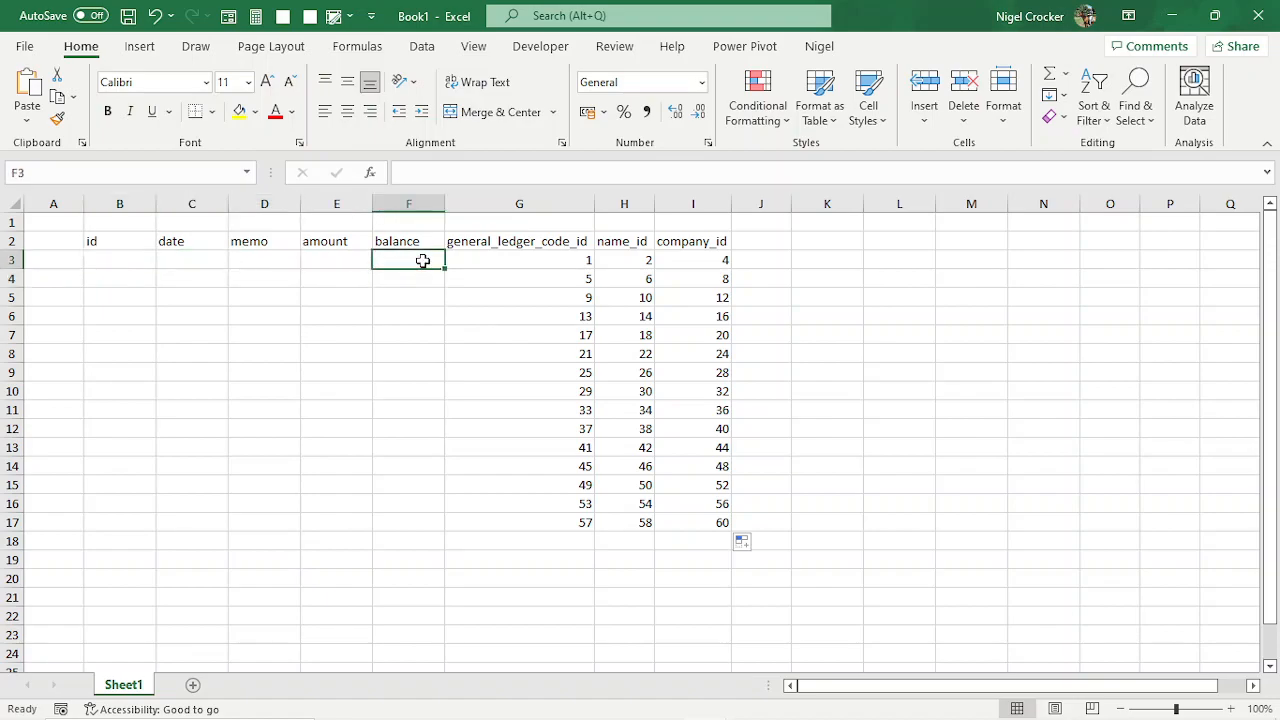
left_click(513, 260)
left_click(618, 262)
left_click(695, 260)
left_click(573, 279)
left_click(633, 279)
left_click(688, 275)
left_click(566, 292)
left_click(652, 293)
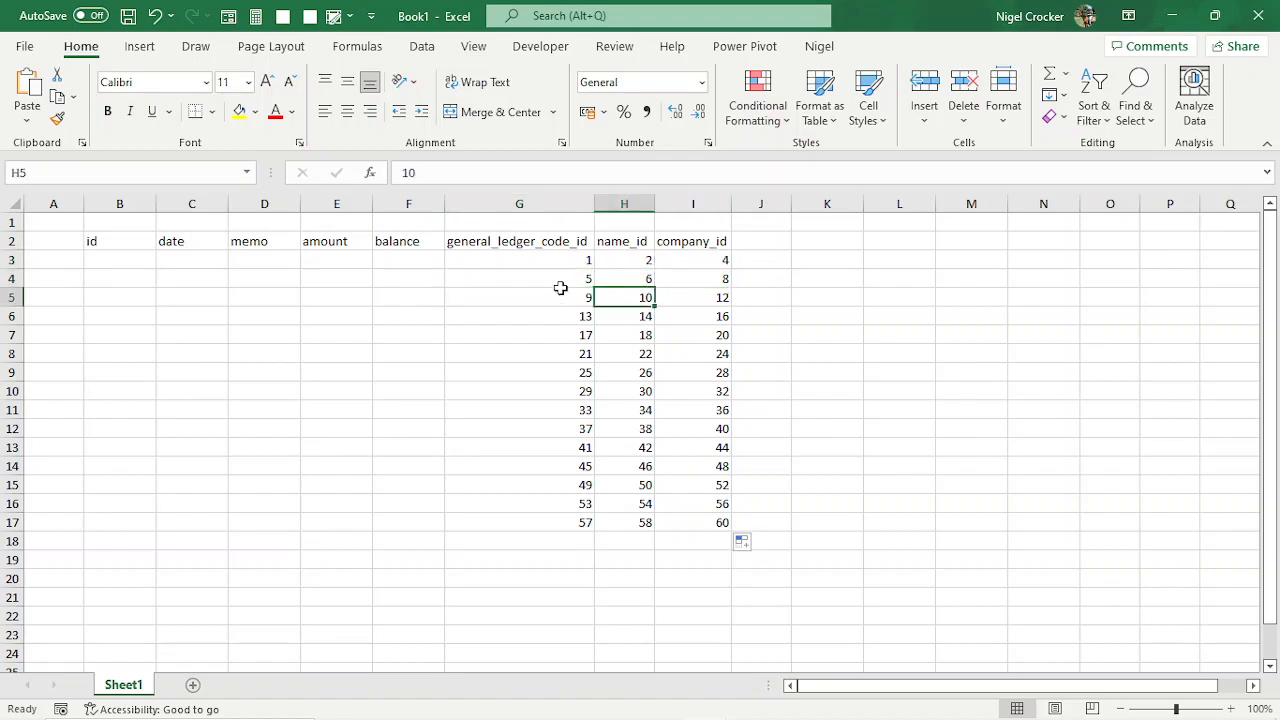
- Delete the sample ids from G3:I17, keeping the header row
left_click_drag(563, 265, 728, 495)
key("Delete")
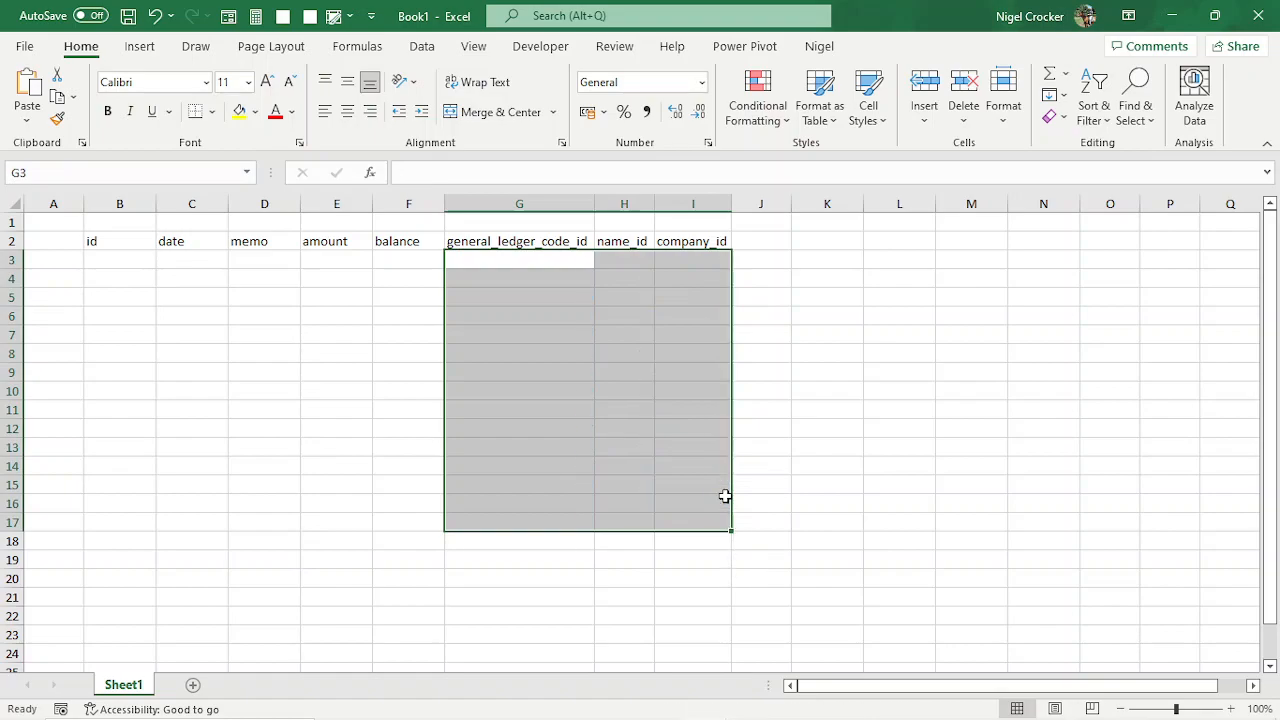
left_click(626, 376)
- Create a table from the header range B2:I2 with the option that the table has headers
left_click_drag(120, 237, 690, 241)
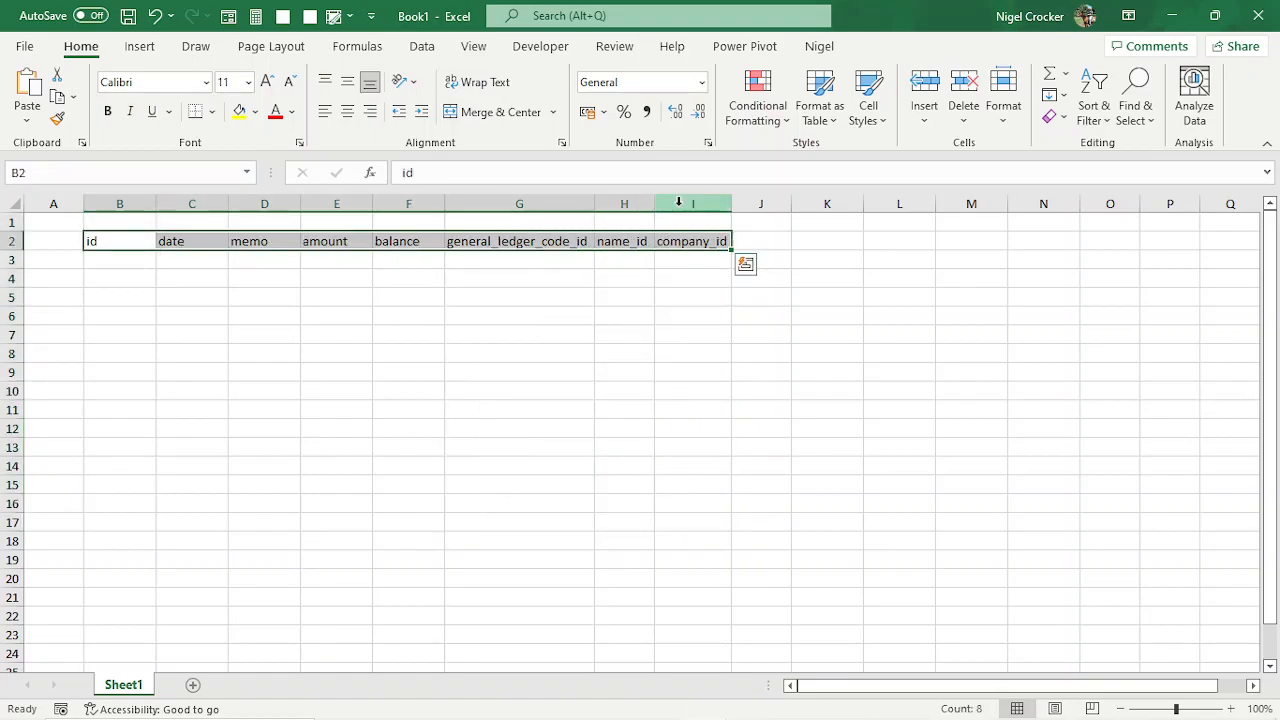
key("ctrl+t")
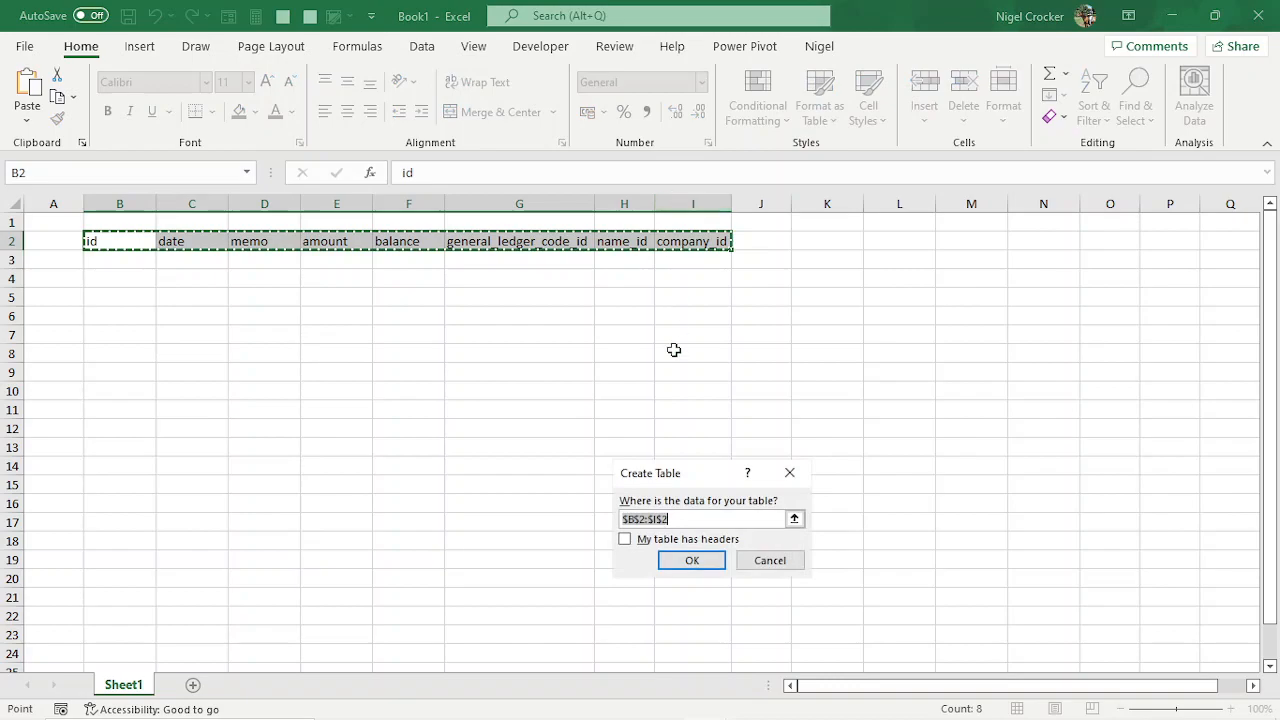
left_click(625, 539)
left_click(691, 561)
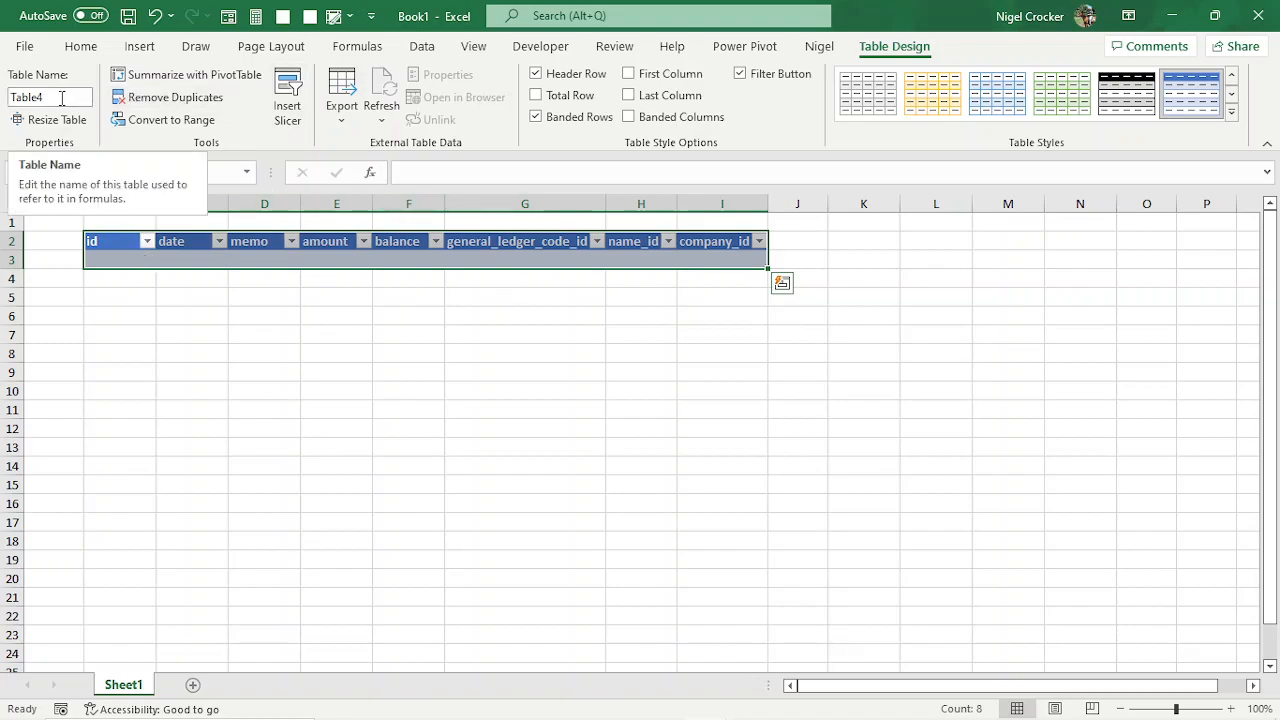
- Rename the new table as bank_statement
left_click(188, 264)
left_click(66, 92)
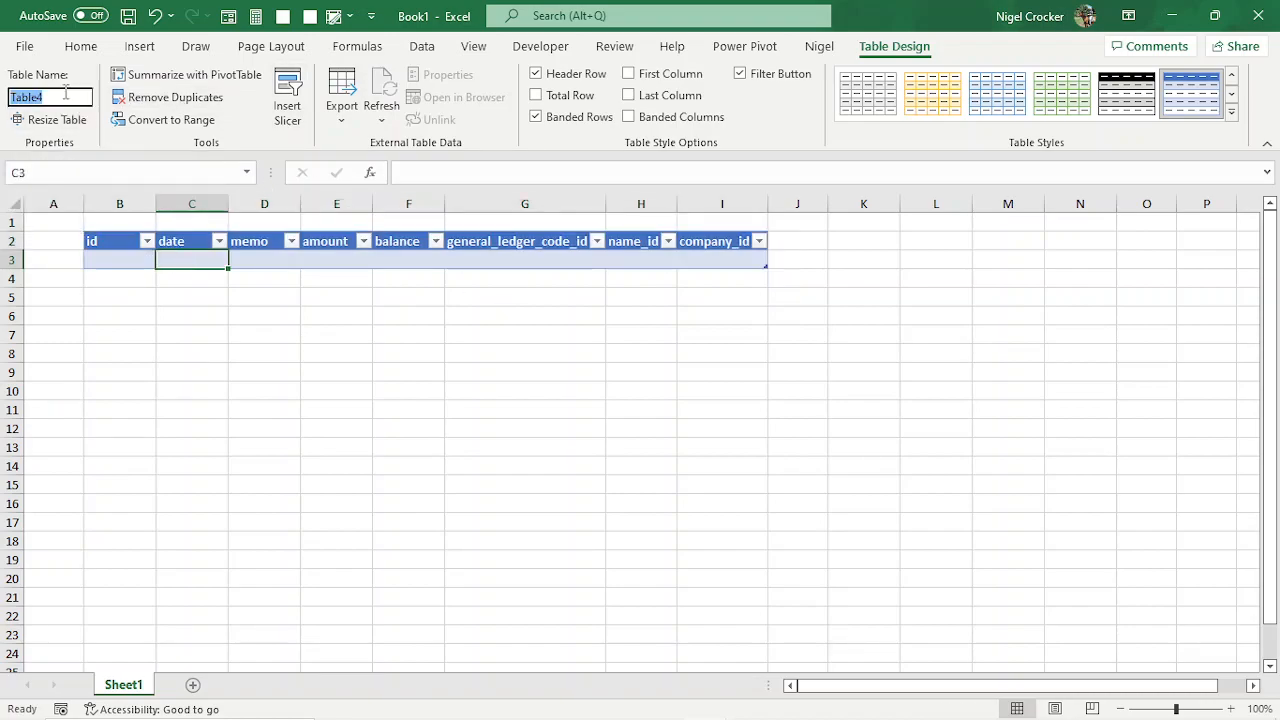
type("bank_statement")
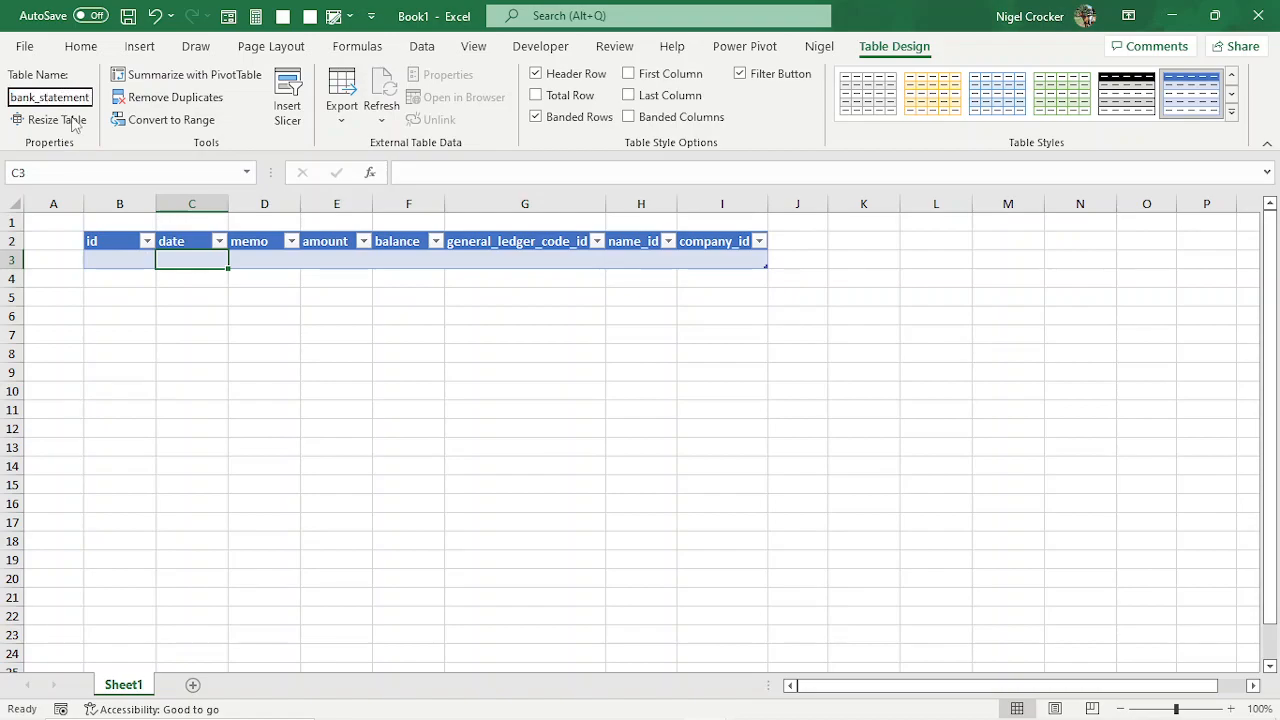
left_click(217, 253)
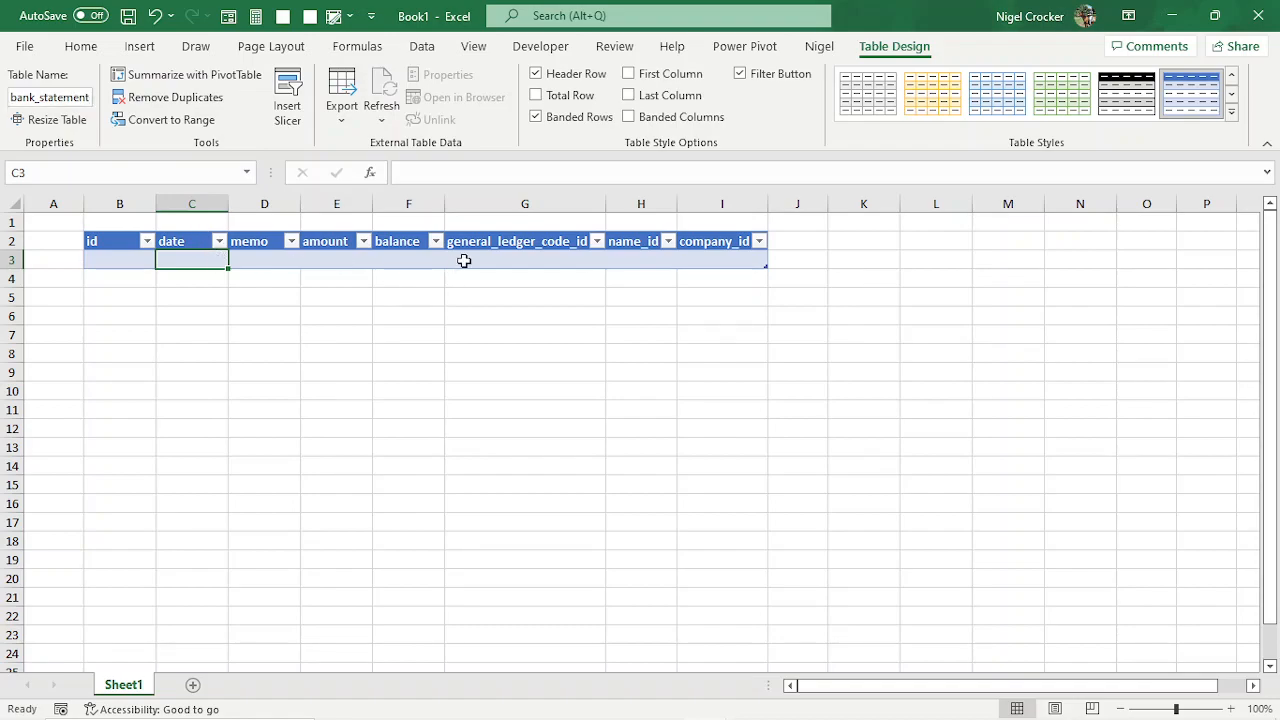
- Examine the empty cells B3 to I3 under the table headers, from id to company_id
left_click(123, 261)
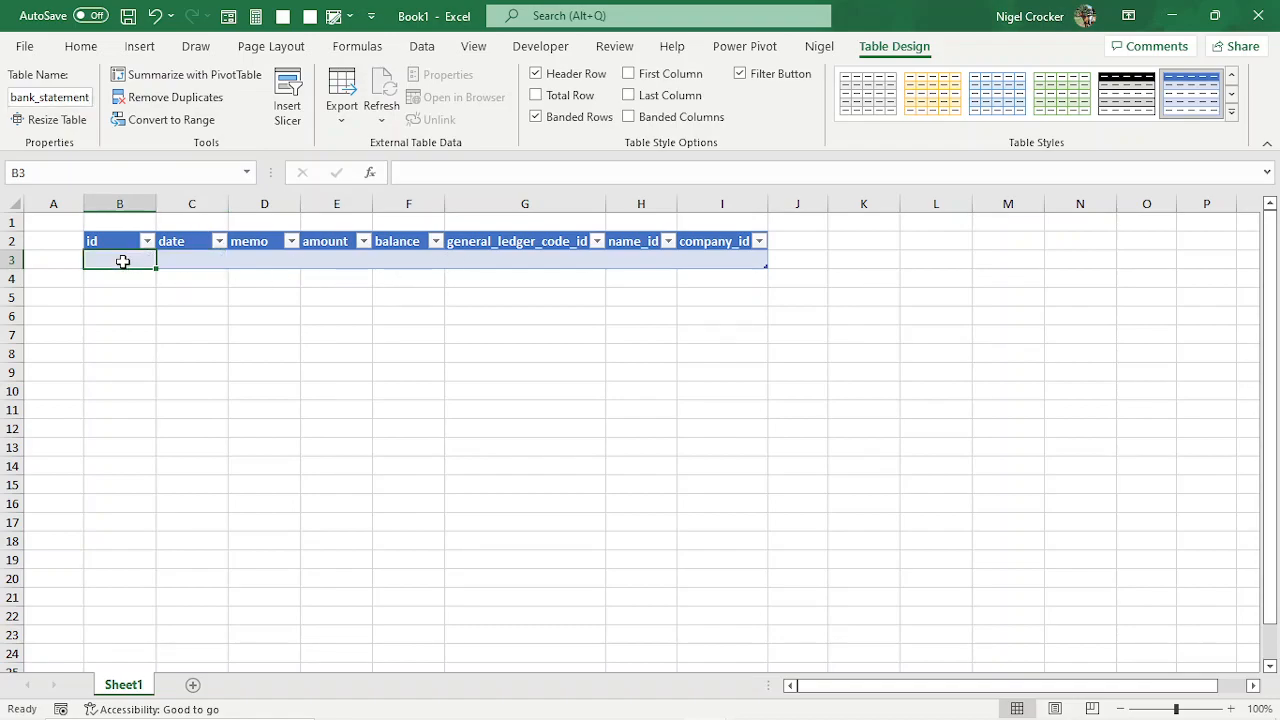
left_click(211, 265)
left_click(266, 261)
left_click(332, 262)
left_click(414, 262)
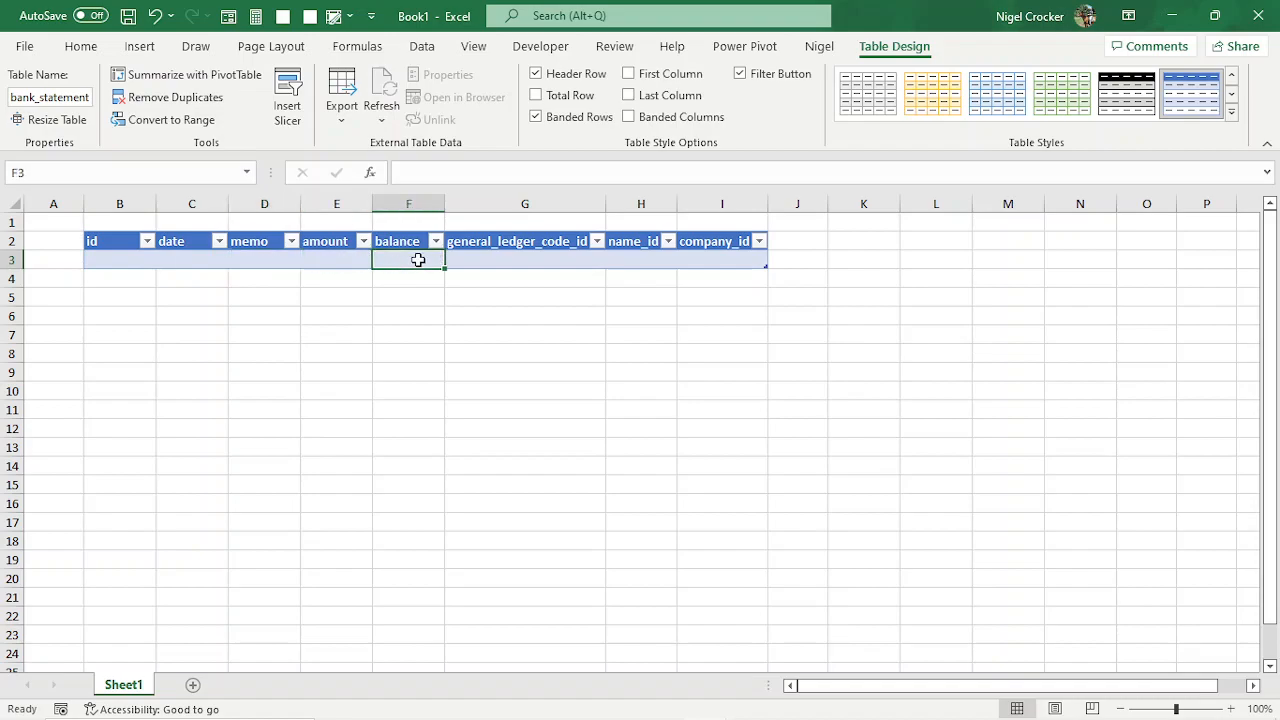
left_click(534, 265)
left_click(616, 261)
left_click(702, 261)
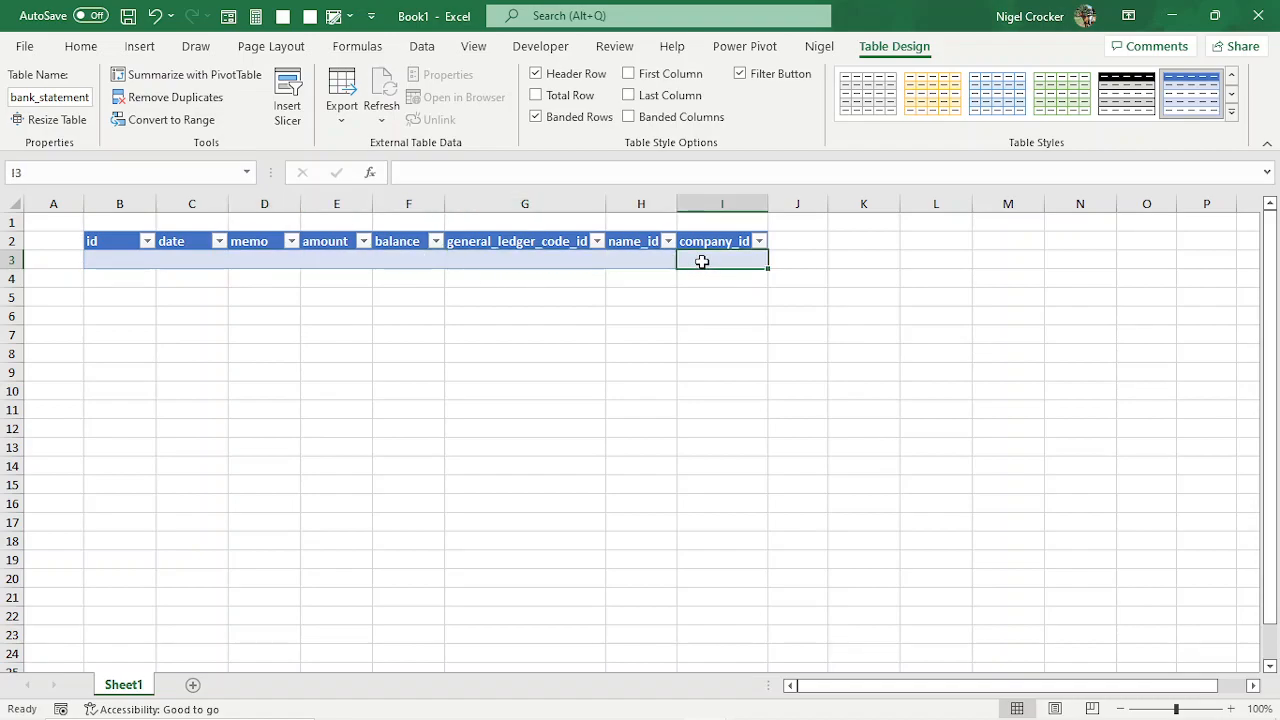
- Format the id cell B3 as Number with 0 decimal places
left_click(116, 260)
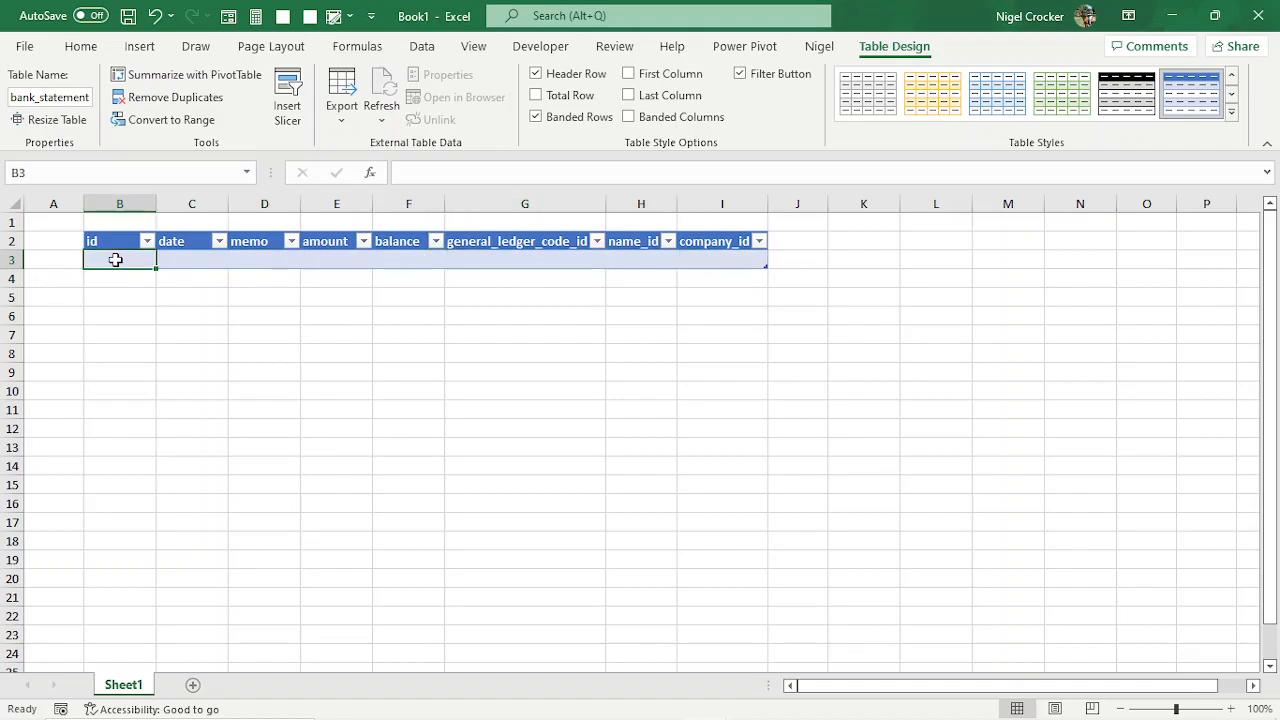
key("ctrl+1")
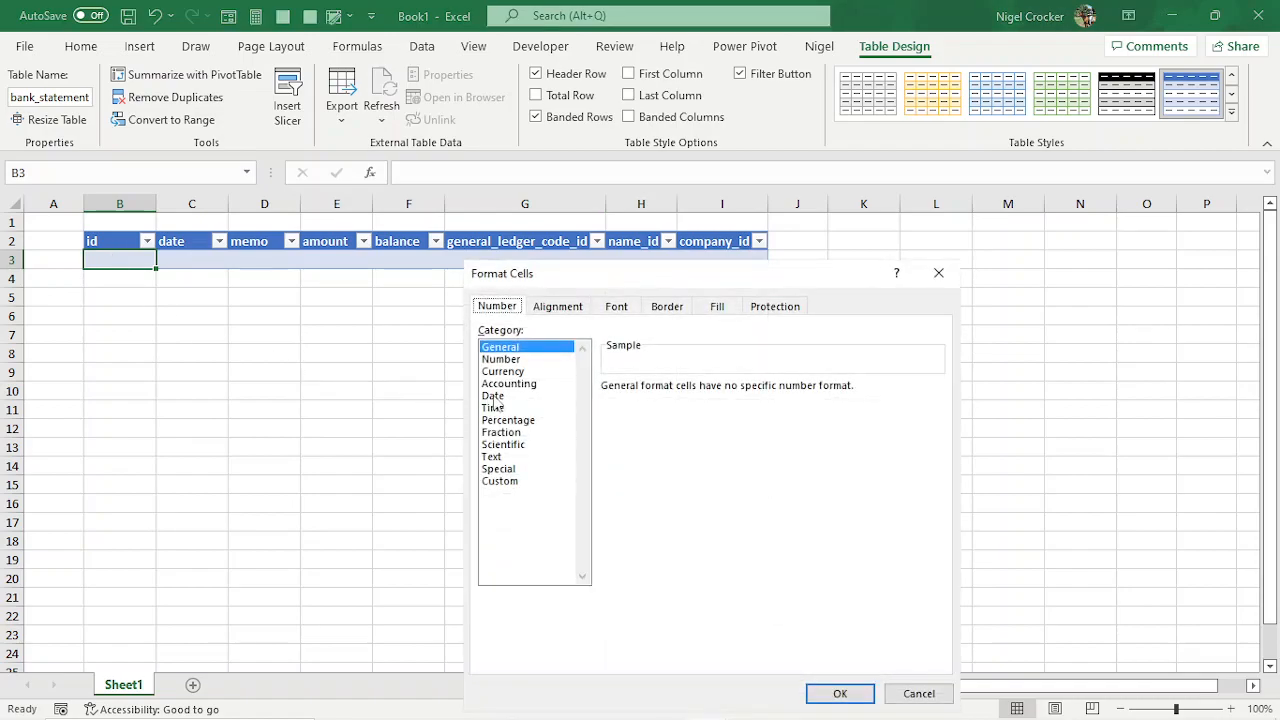
left_click(501, 359)
left_click(730, 393)
left_click(730, 393)
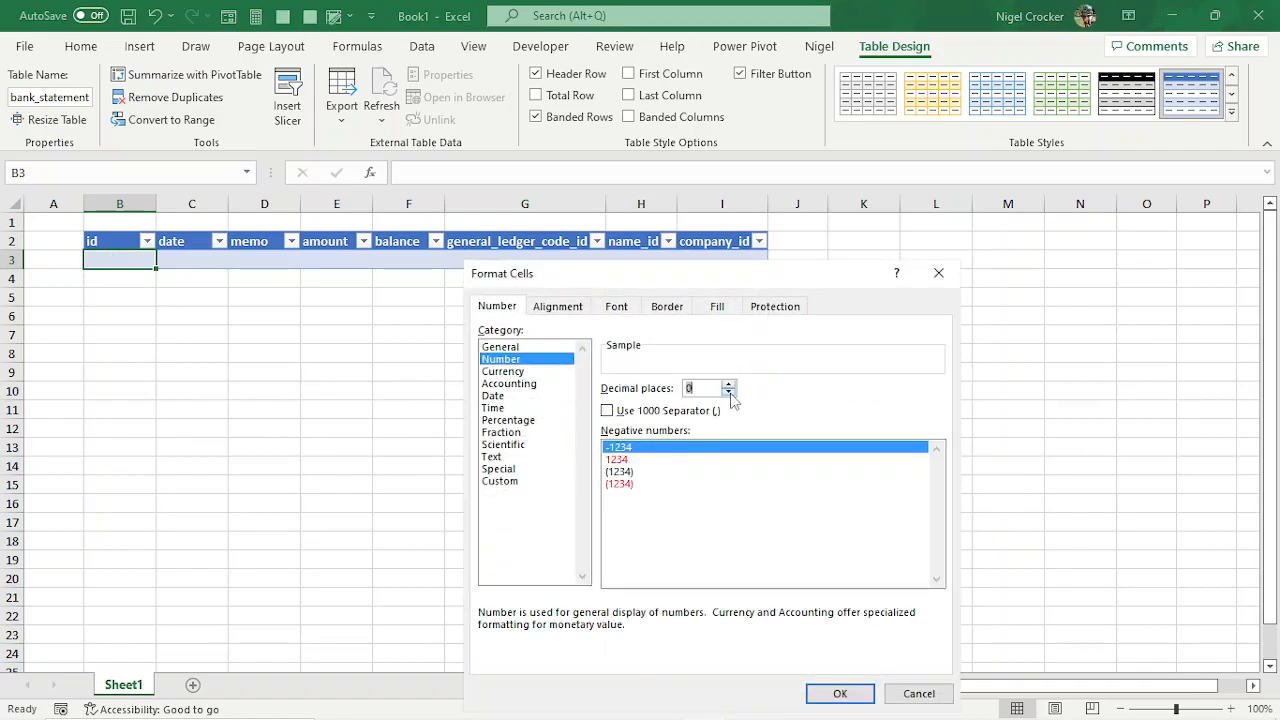
left_click(840, 693)
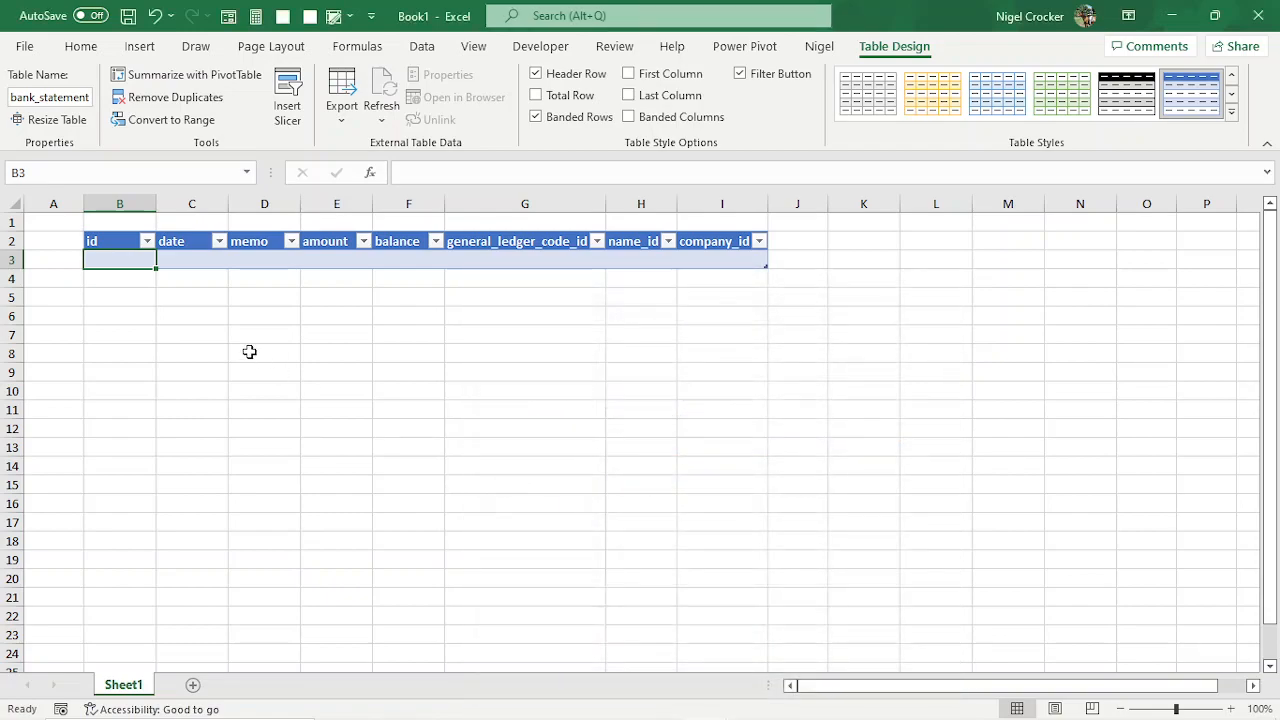
- Format the date cell C3 as Date with the 14-Mar-2012 type
left_click(202, 258)
key("ctrl+1")
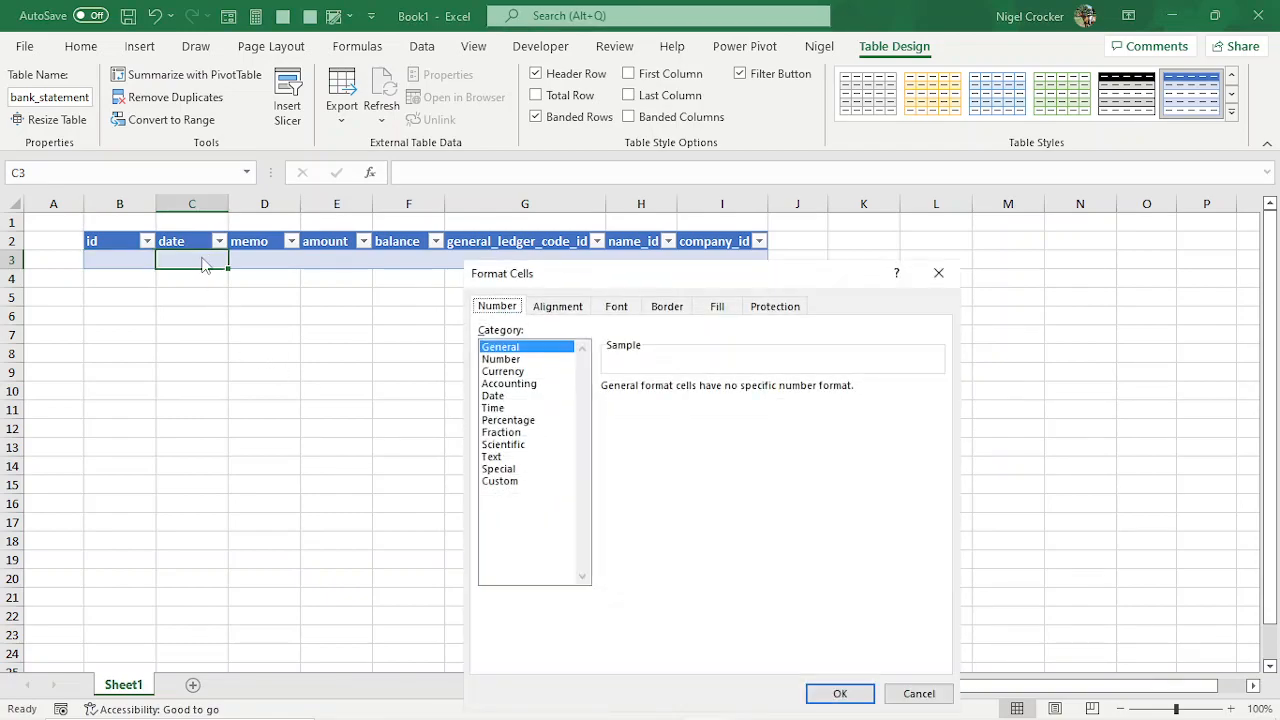
left_click(492, 396)
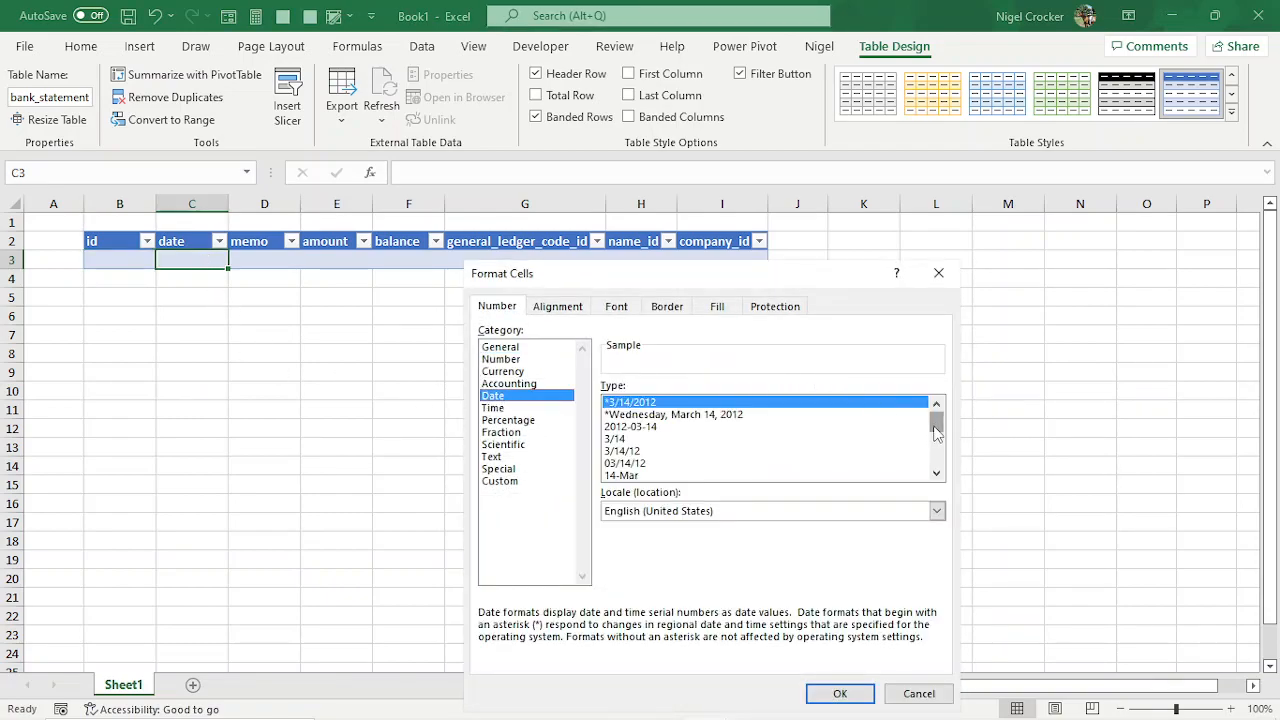
scroll(630, 477, "down", 4)
left_click(632, 476)
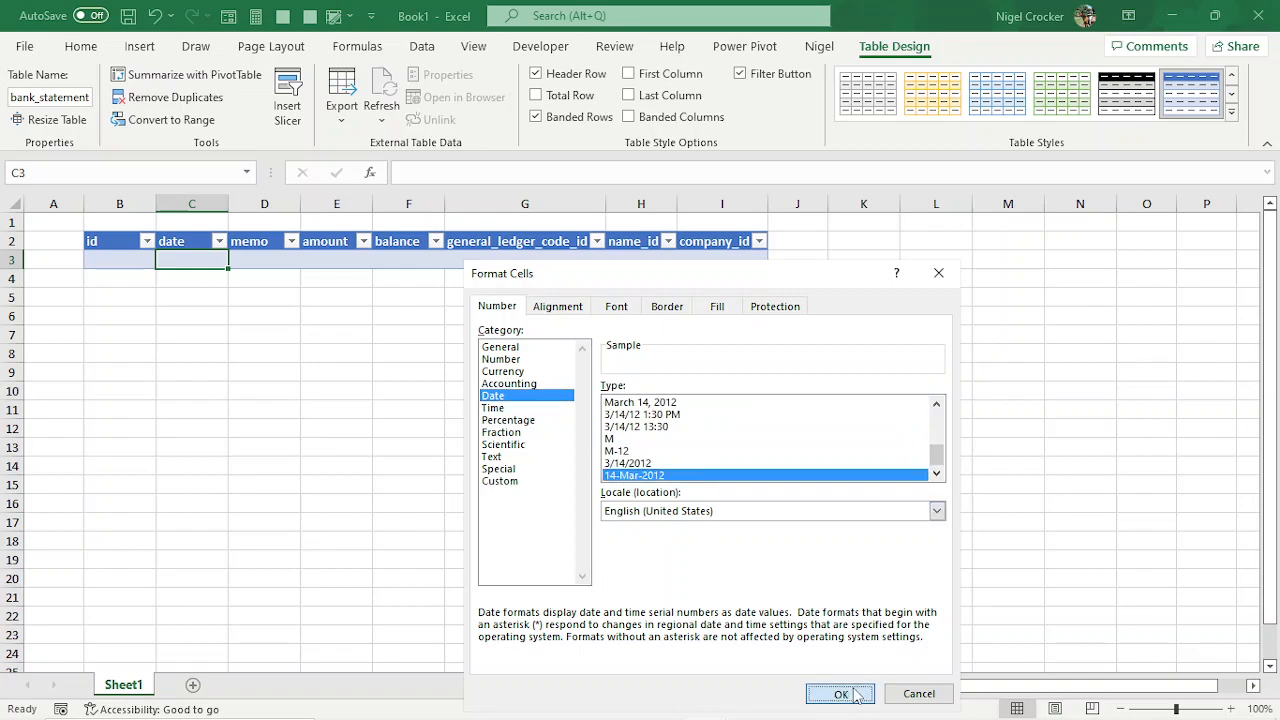
left_click(840, 693)
- Format the memo cell D3 as Text
left_click(258, 257)
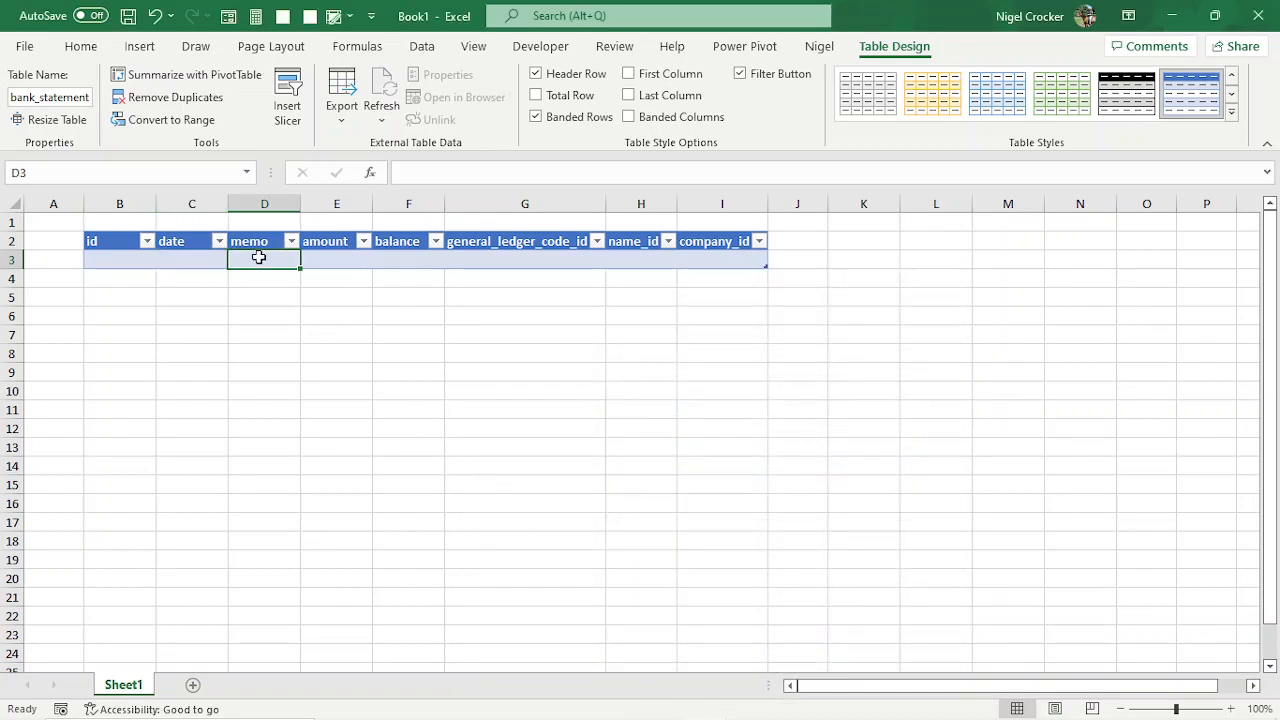
key("ctrl+1")
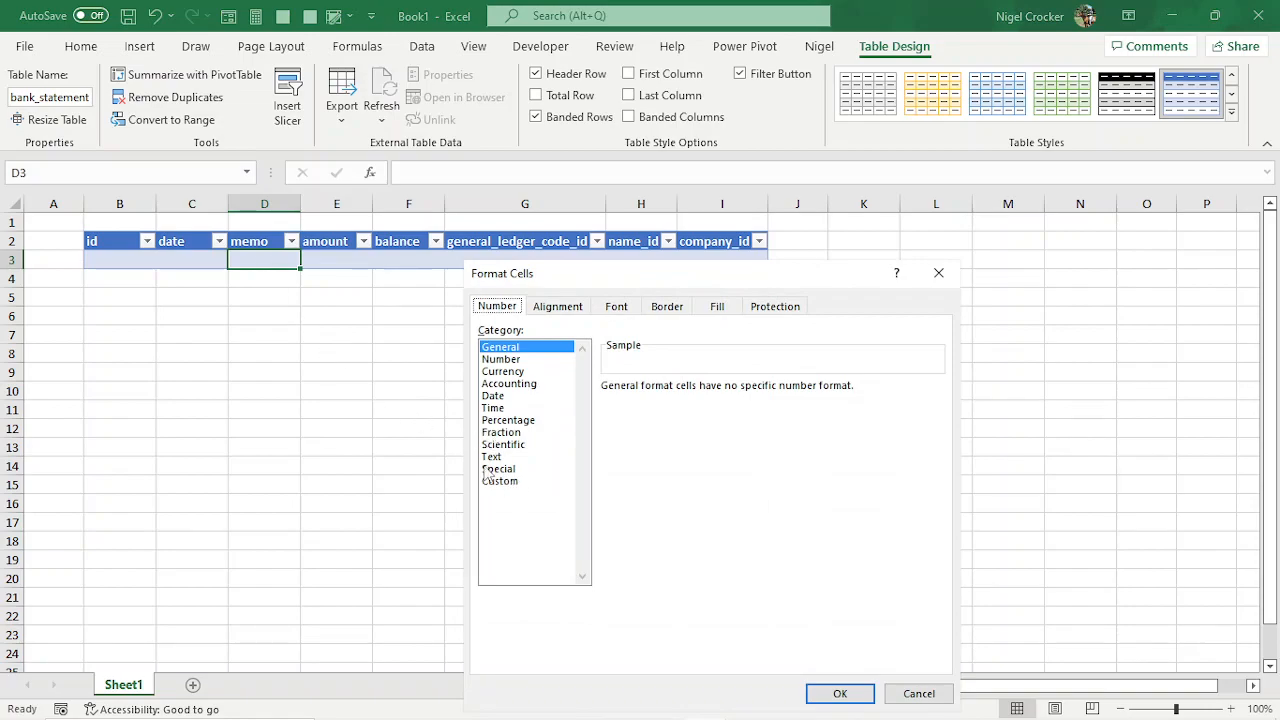
left_click(492, 460)
left_click(832, 693)
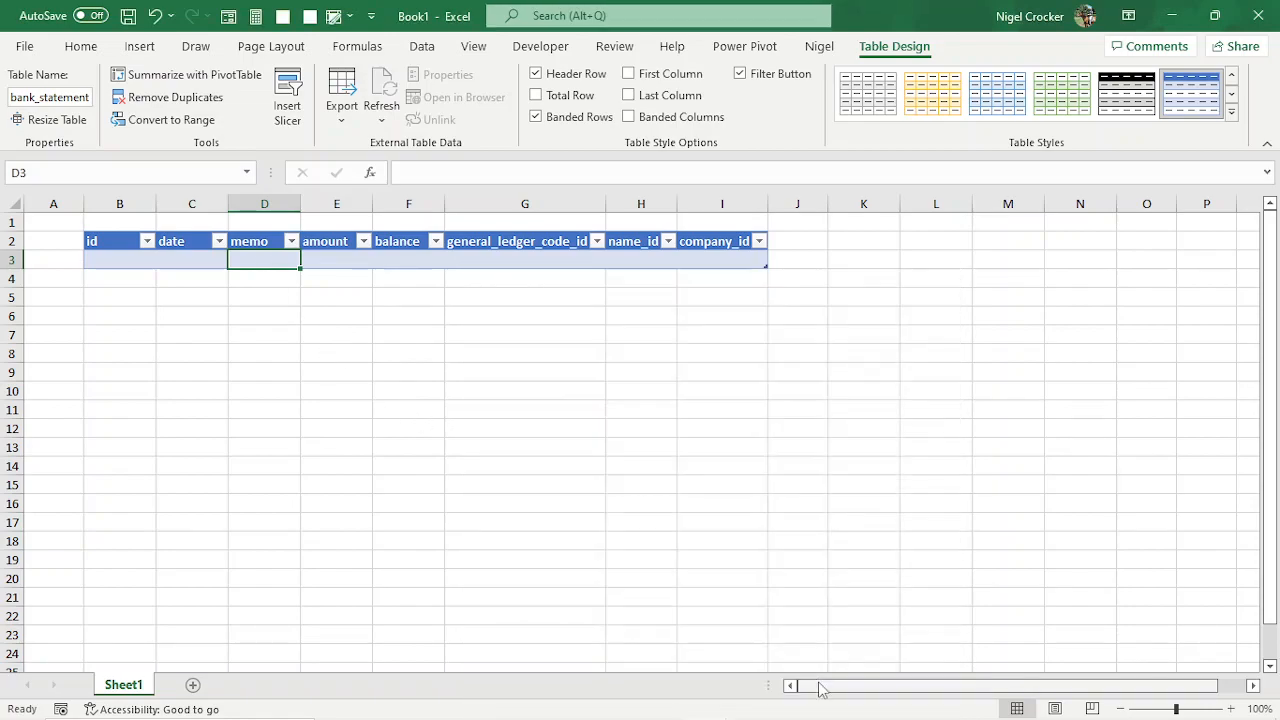
- Format the amount and balance cells E3:F3 as Number with 2 decimal places
left_click_drag(349, 252, 391, 258)
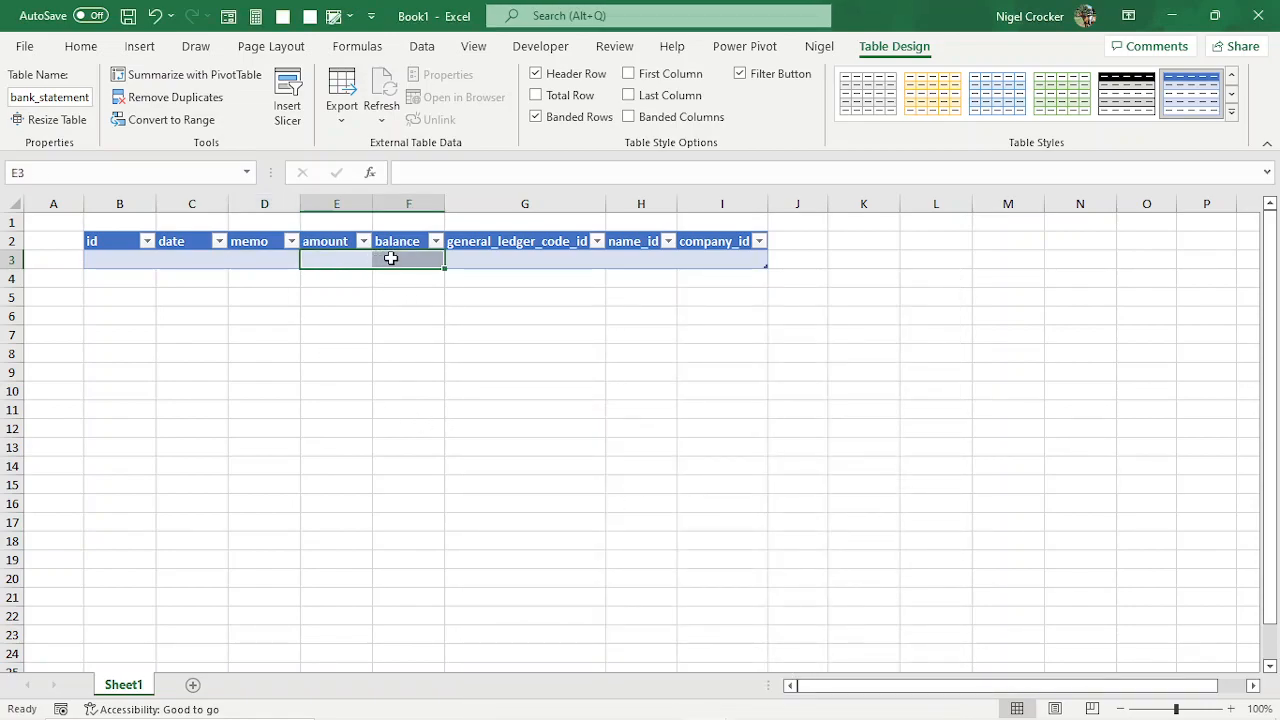
key("ctrl+1")
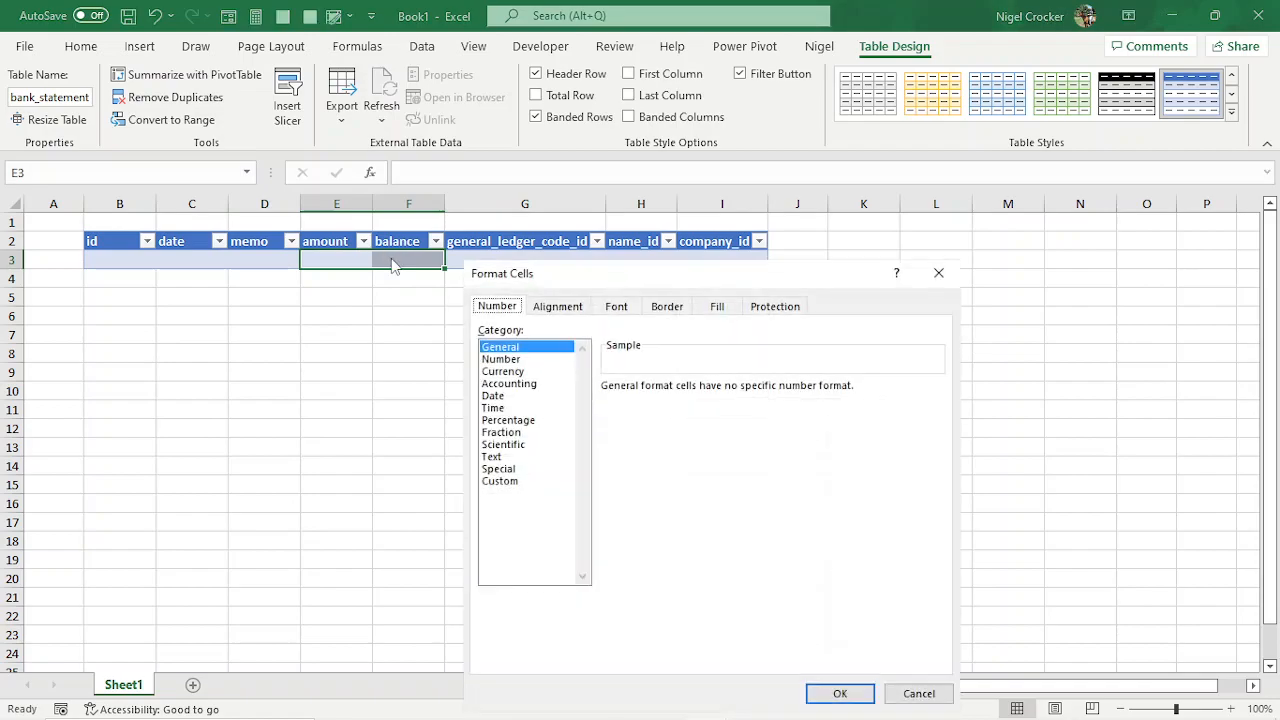
left_click(505, 359)
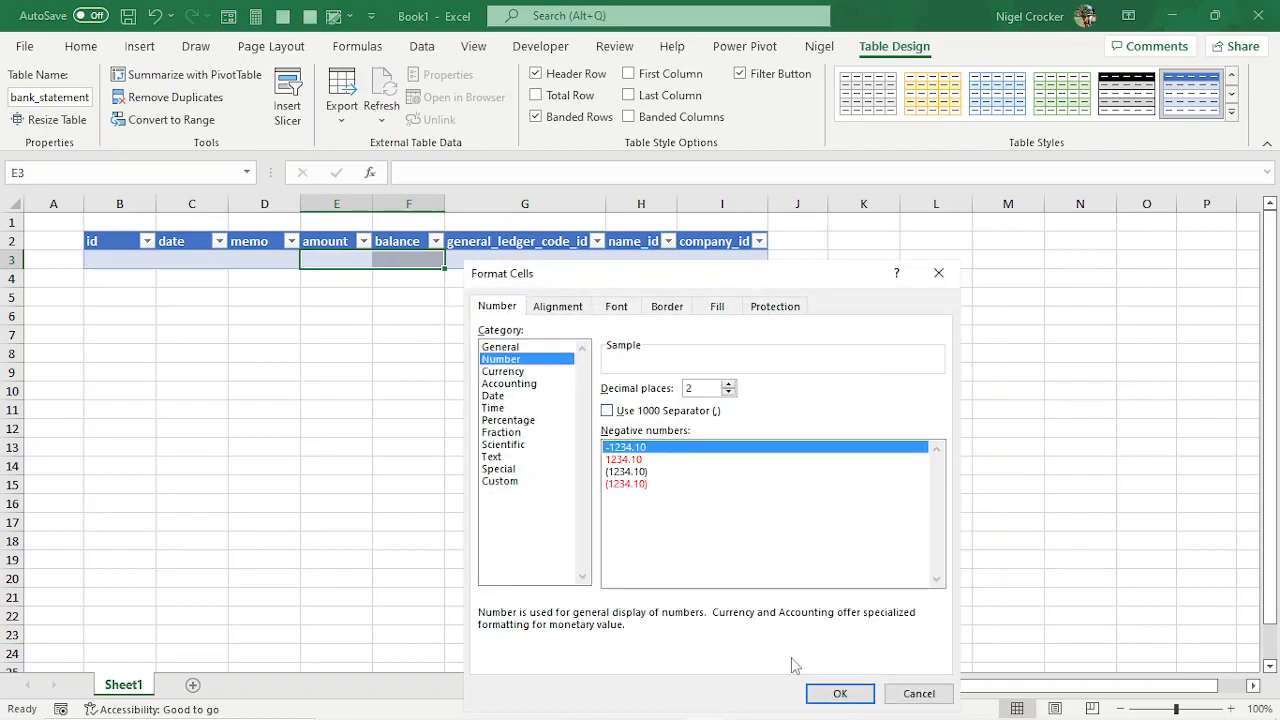
left_click(840, 693)
- Format the id cell B3 together with the three foreign id cells G3:I3 as Number with reduced decimal places
left_click(528, 258)
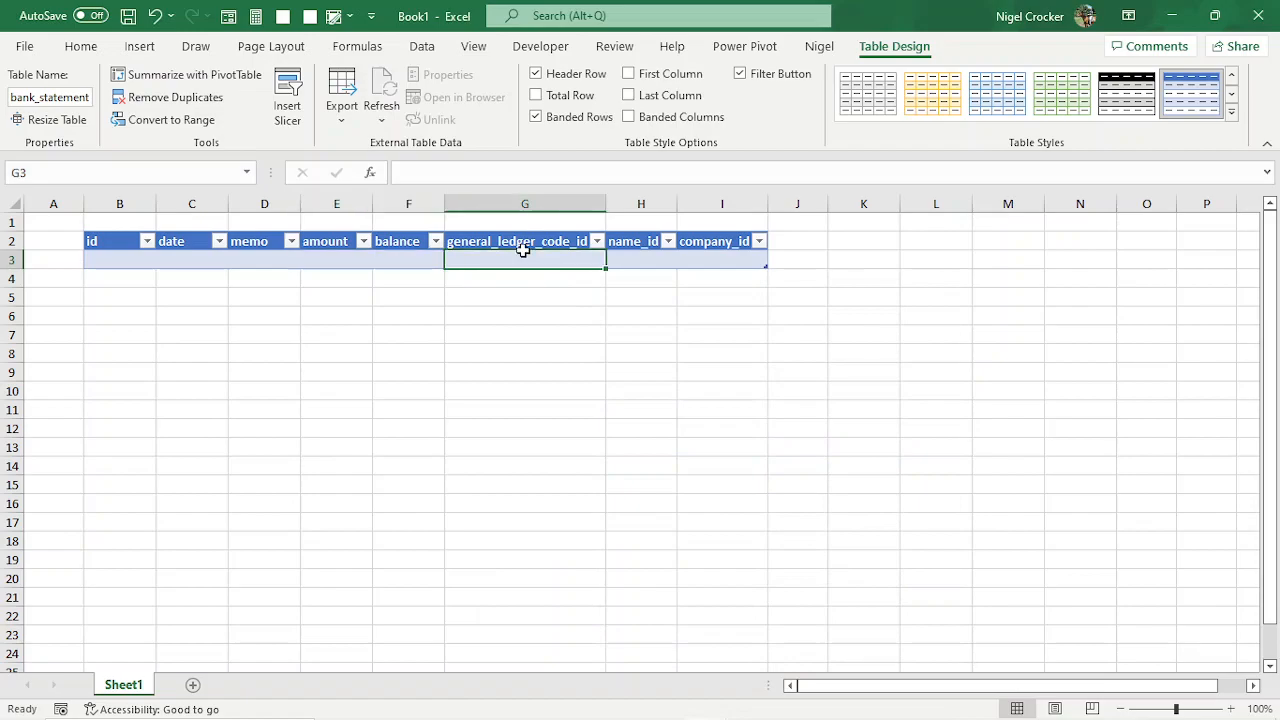
left_click_drag(522, 250, 690, 257)
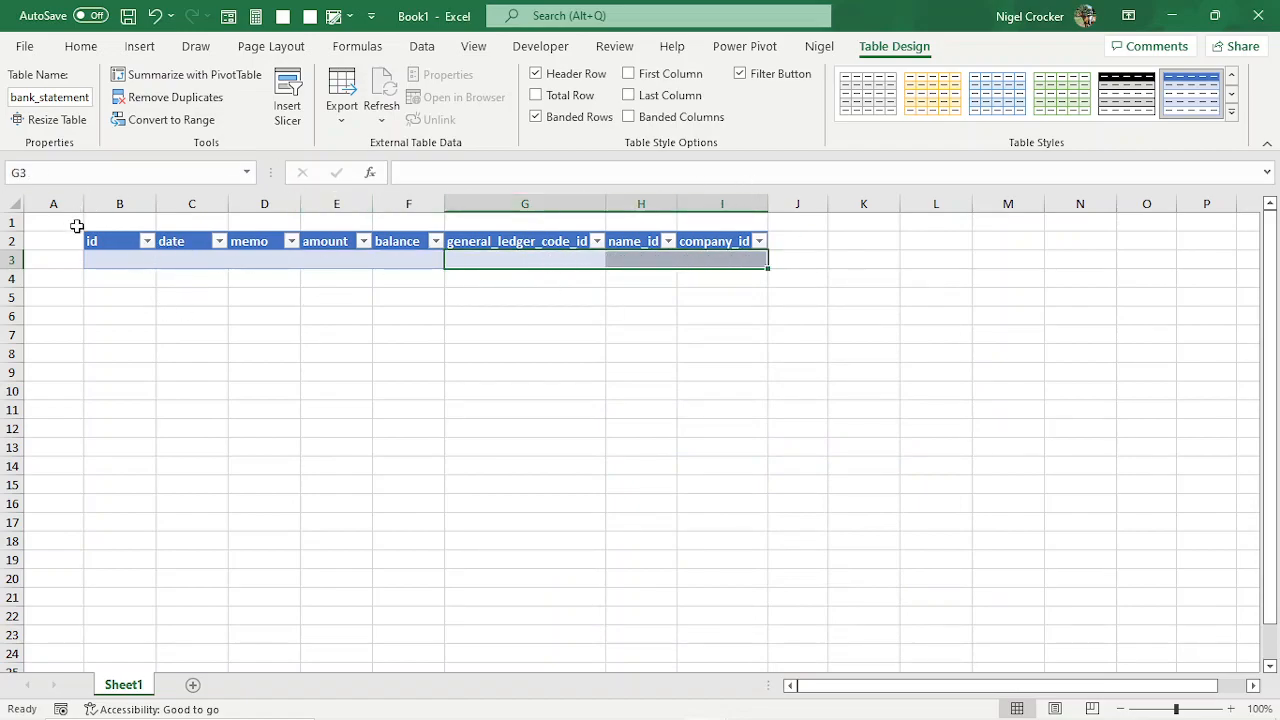
left_click(140, 260)
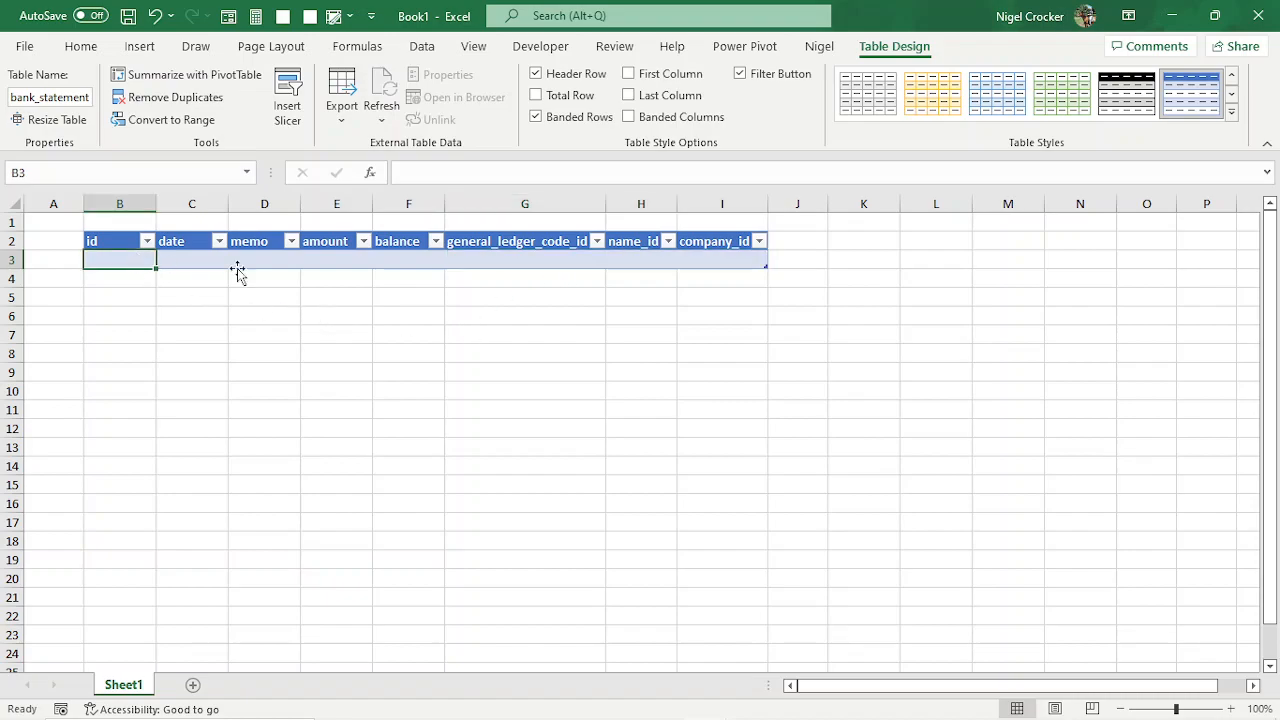
left_click_drag(513, 259, 730, 257)
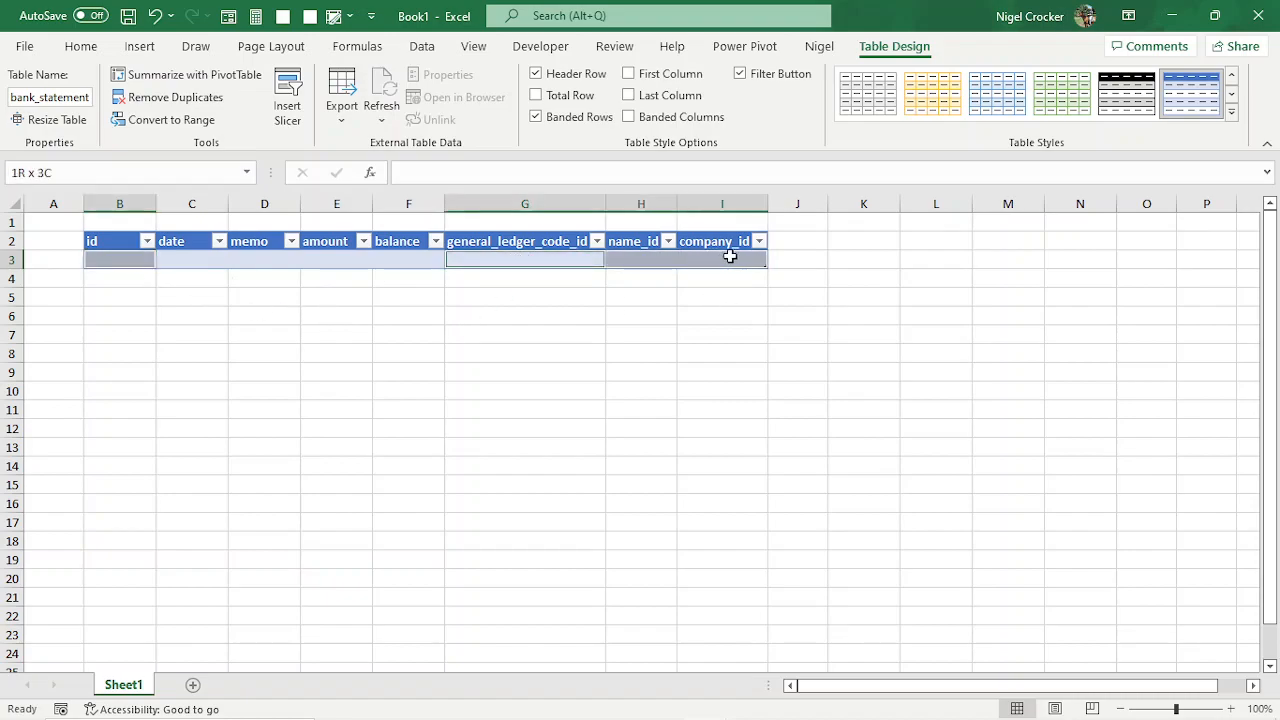
key("ctrl+1")
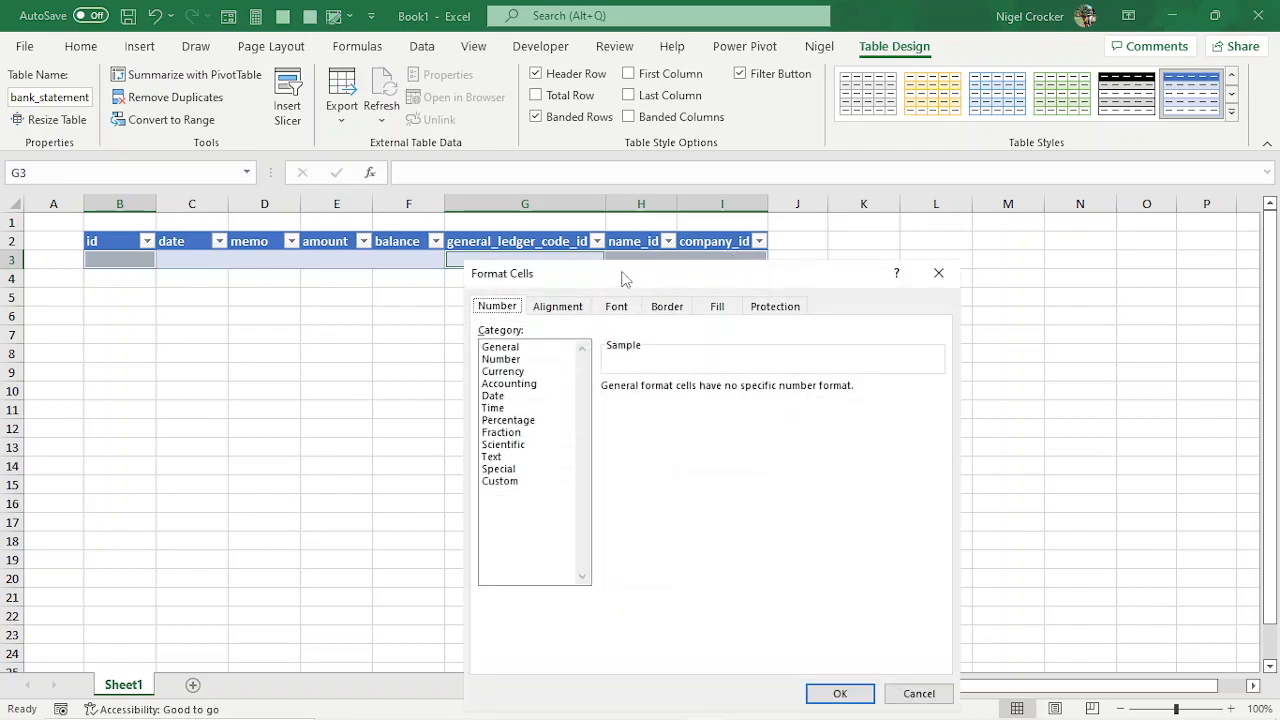
left_click(502, 359)
left_click(729, 392)
left_click(729, 392)
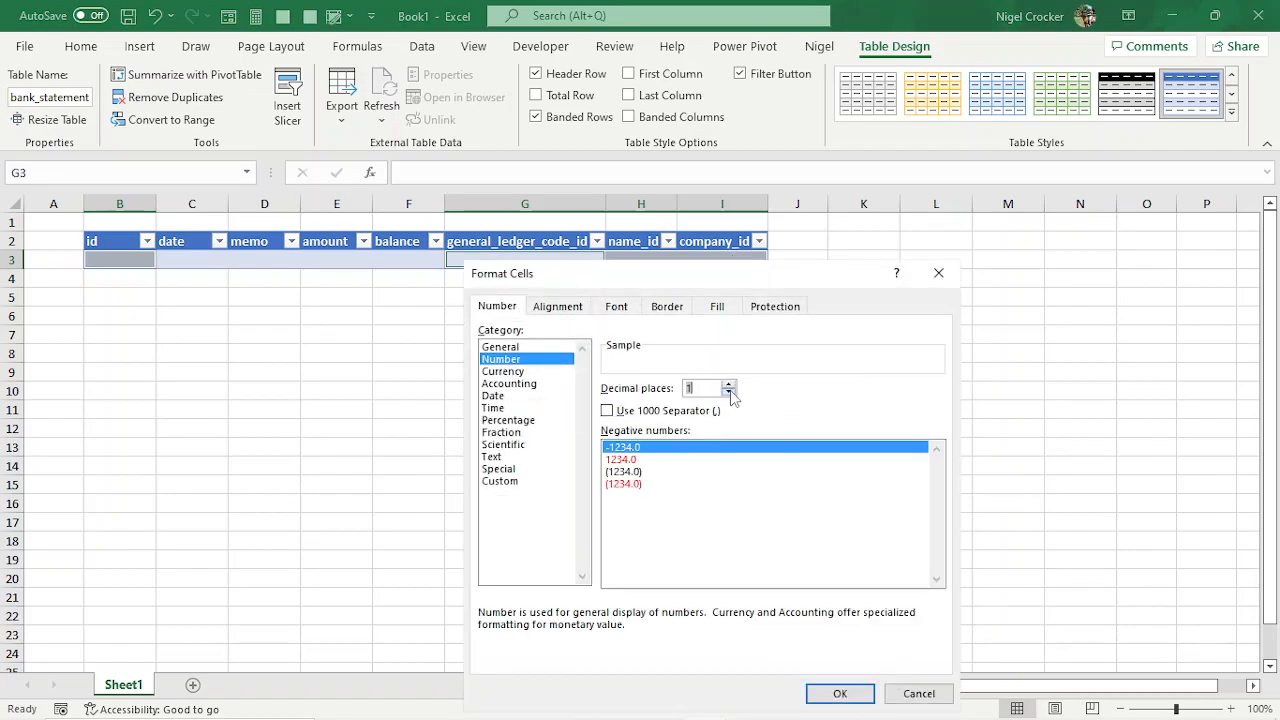
left_click(840, 693)
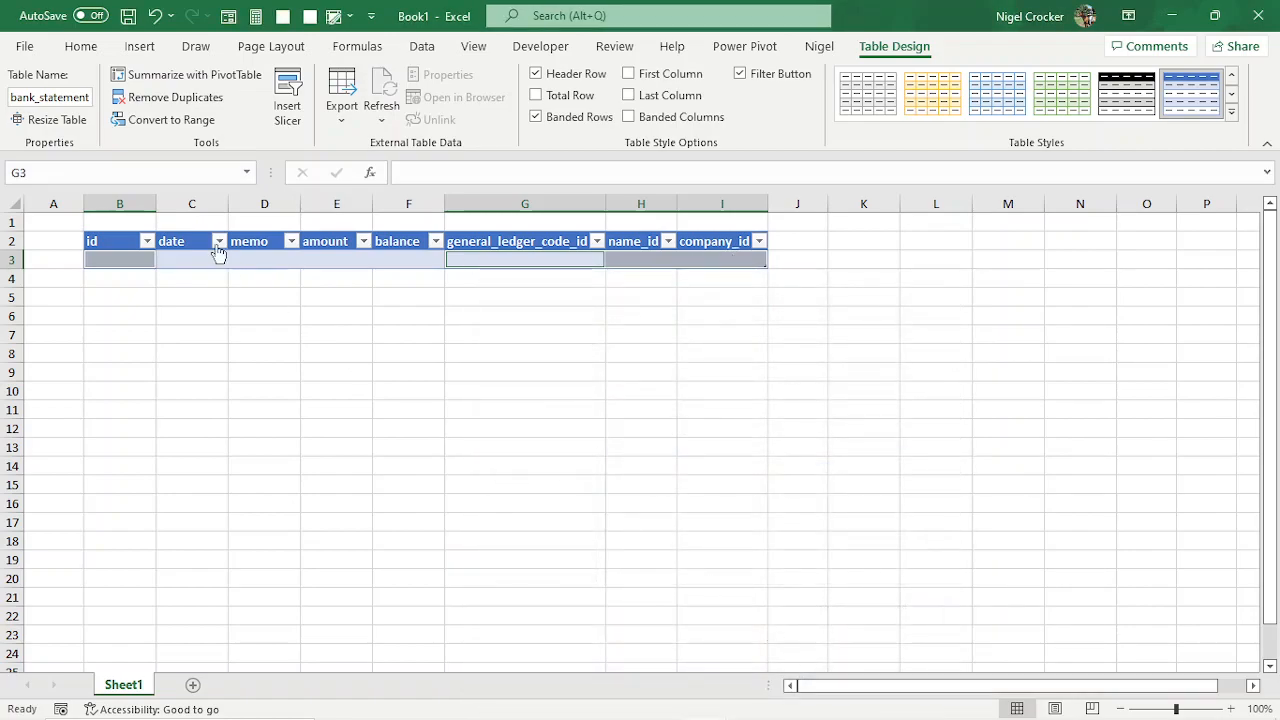
- Rename the worksheet Sheet1 as bank_statement
left_click(128, 260)
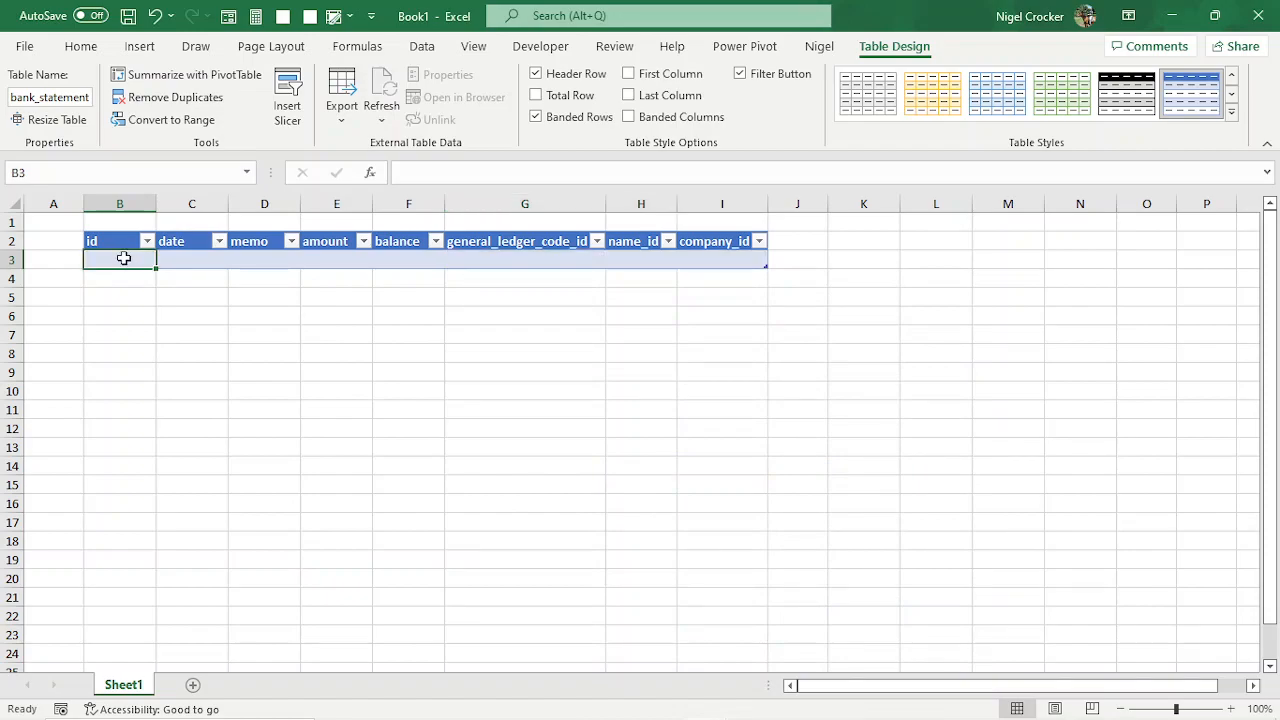
right_click(140, 688)
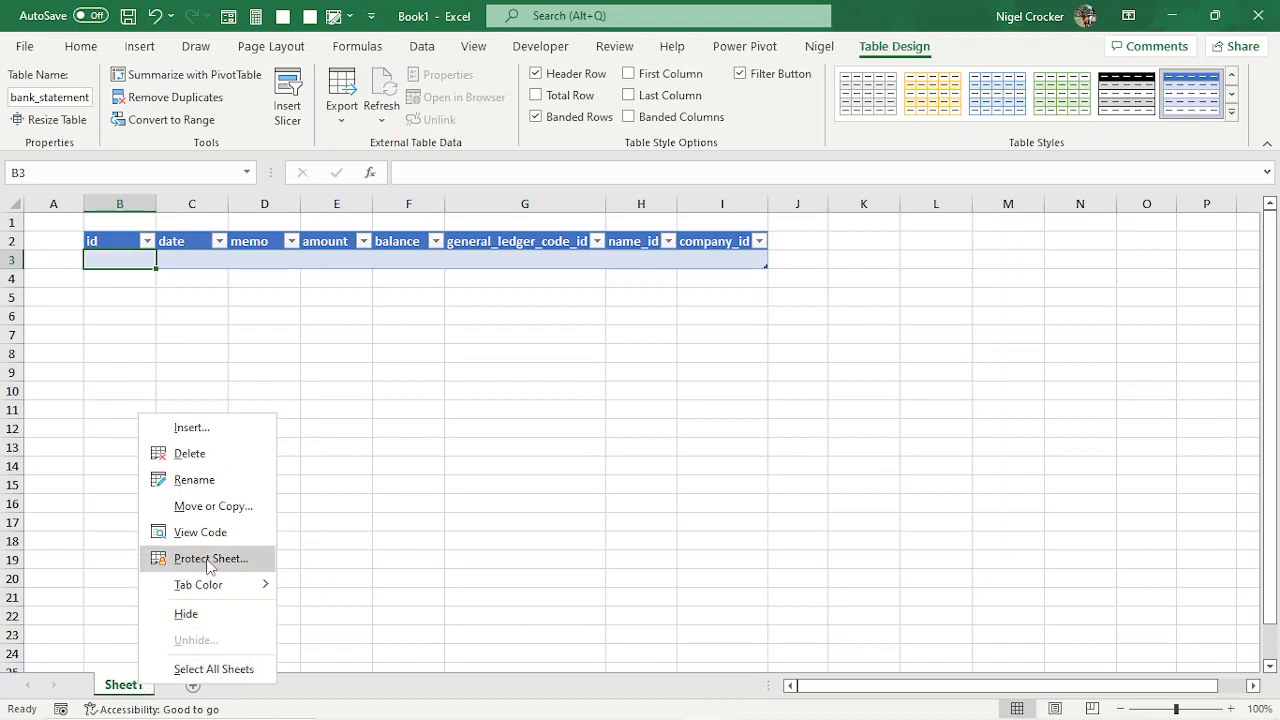
left_click(194, 480)
type("bank_statement")
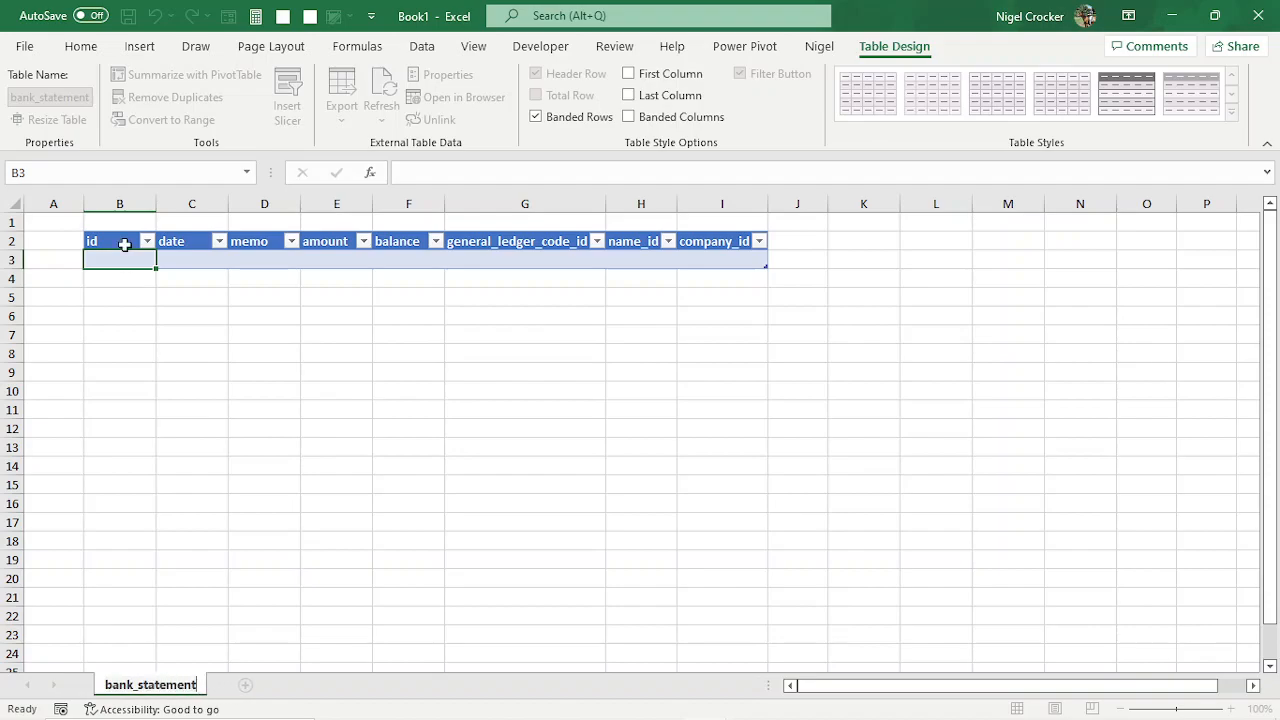
key("Return")
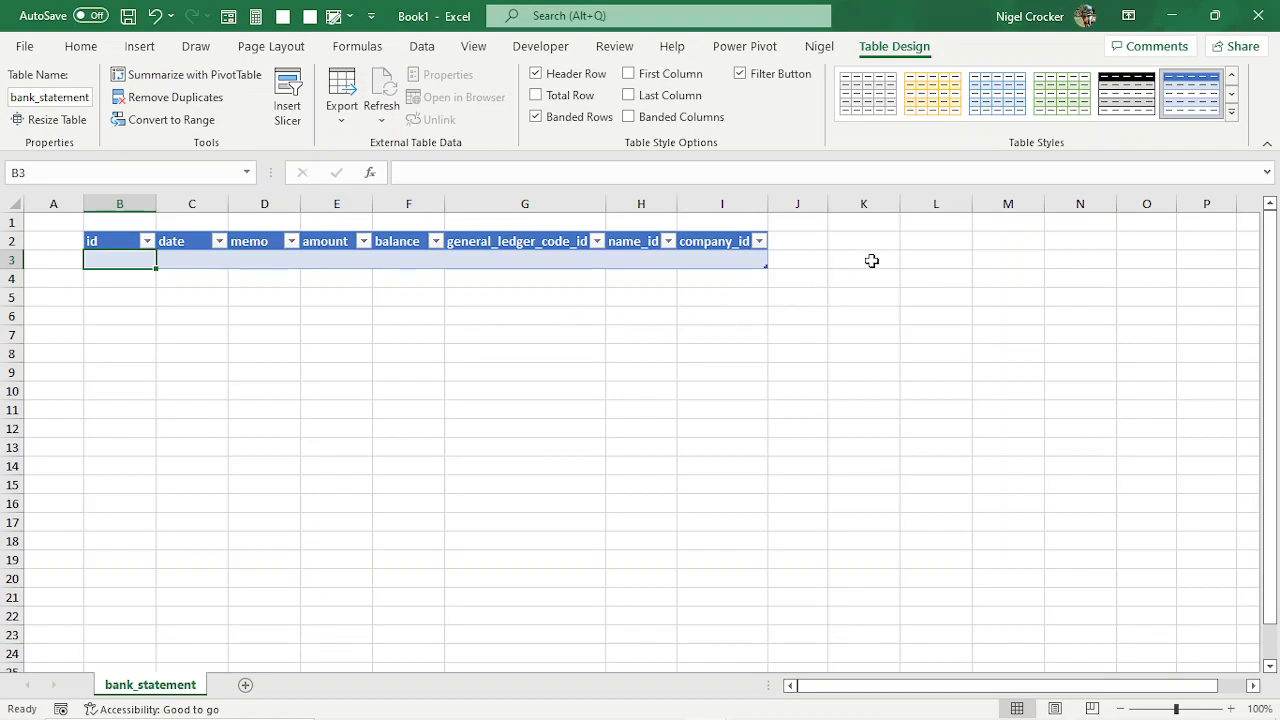
left_click(945, 259)
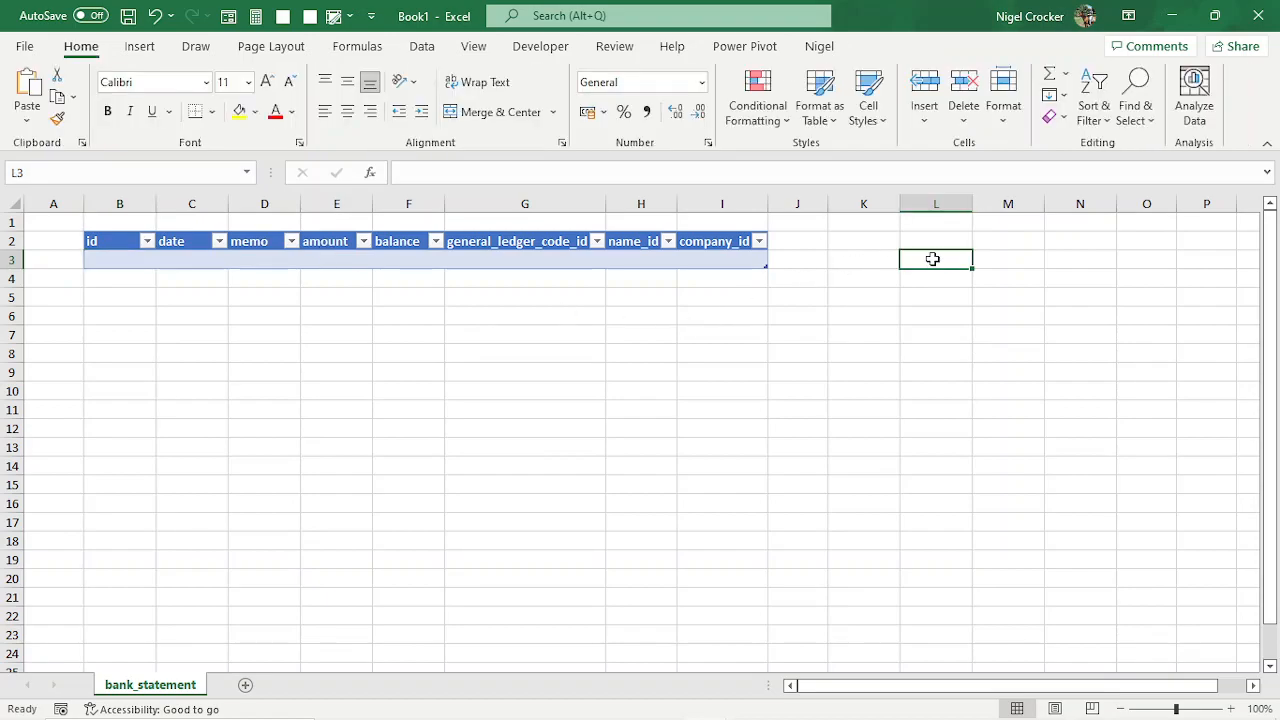
left_click(929, 277)
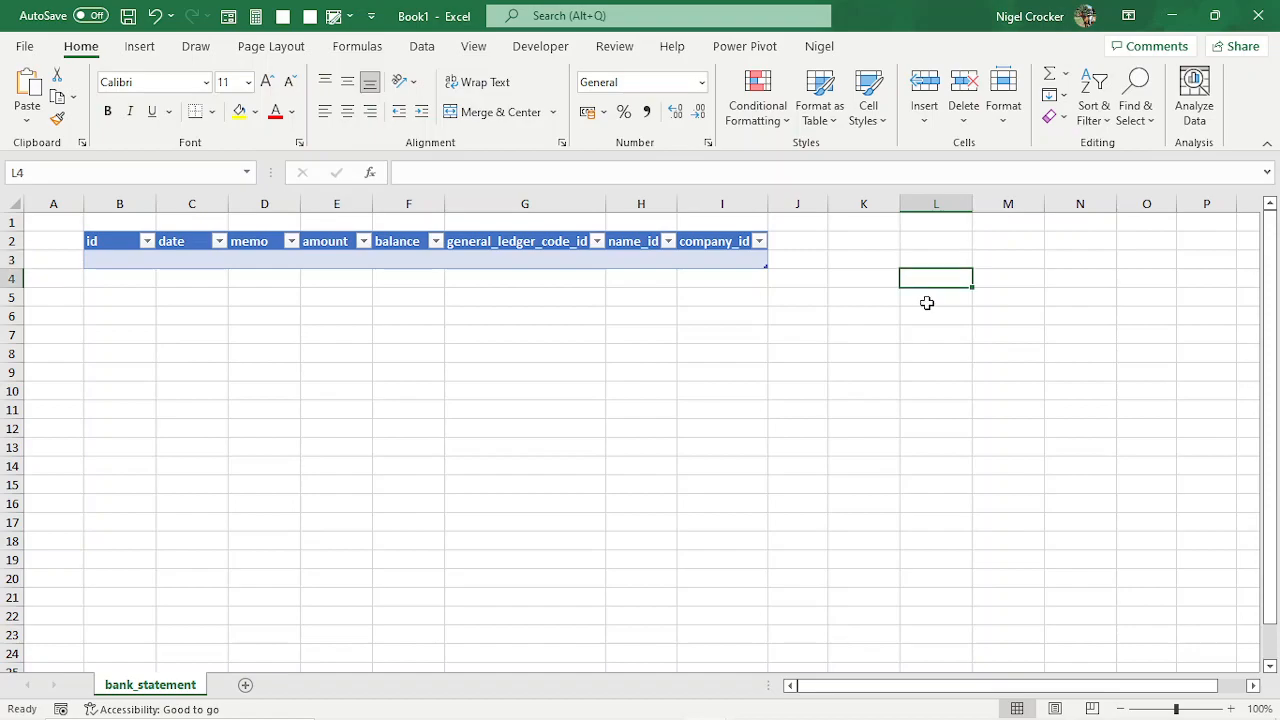
left_click(929, 296)
left_click(935, 316)
left_click(936, 331)
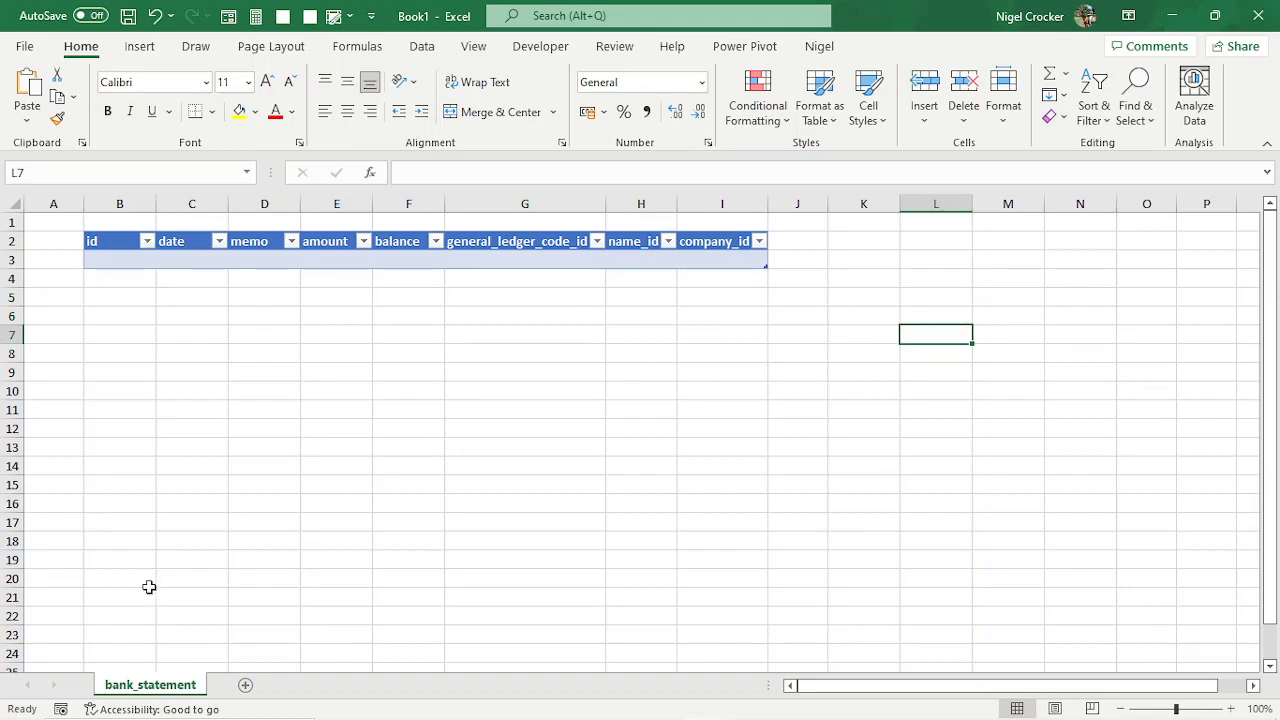
left_click(185, 258)
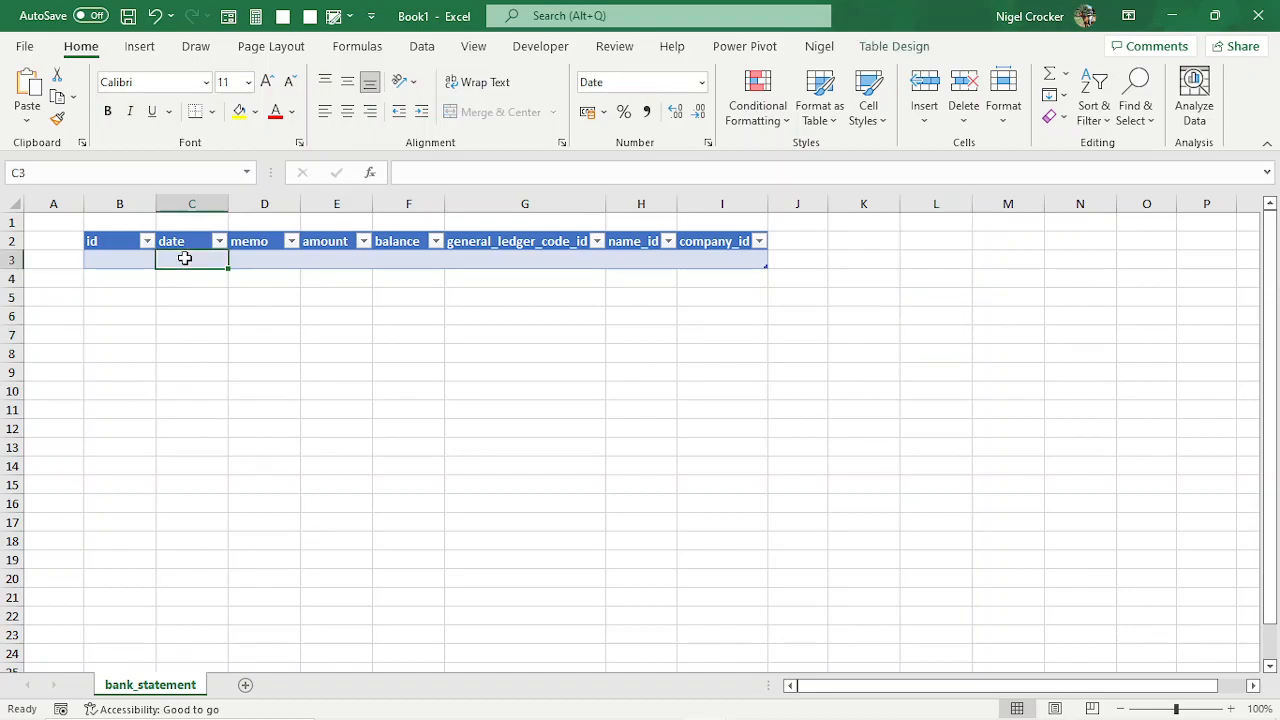
left_click(290, 258)
left_click(345, 257)
left_click(385, 256)
left_click(488, 253)
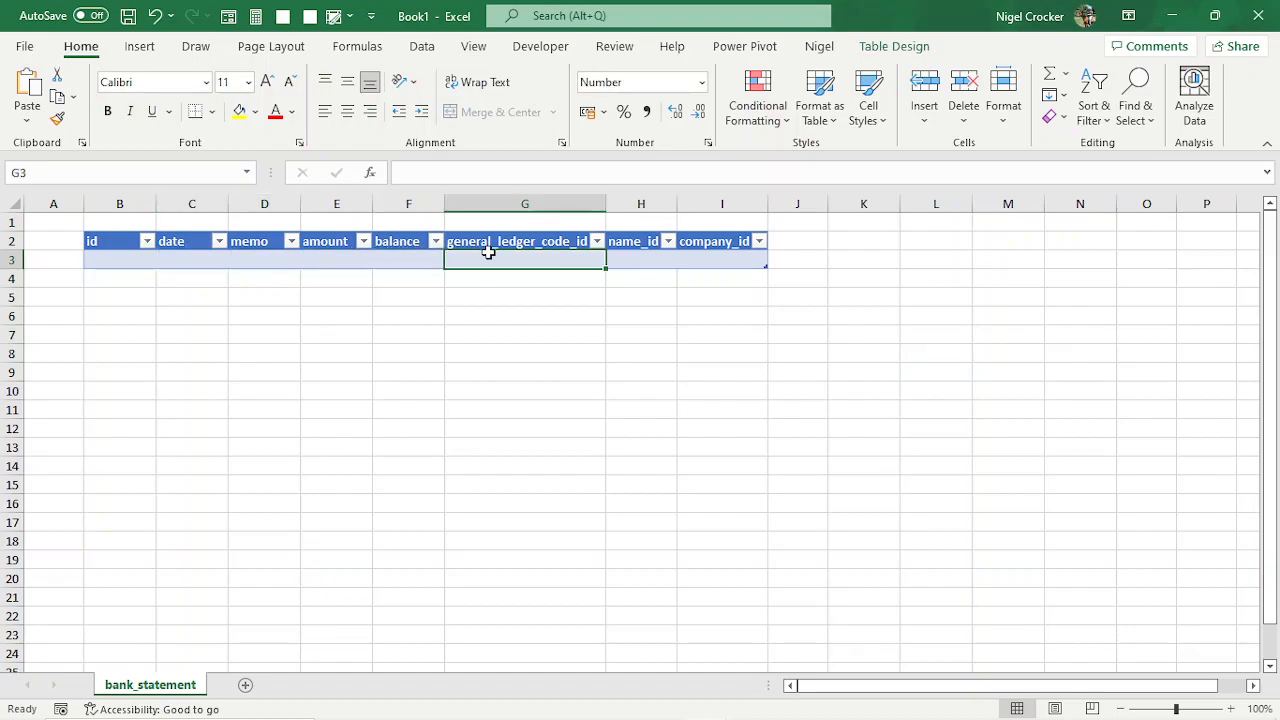
left_click(634, 254)
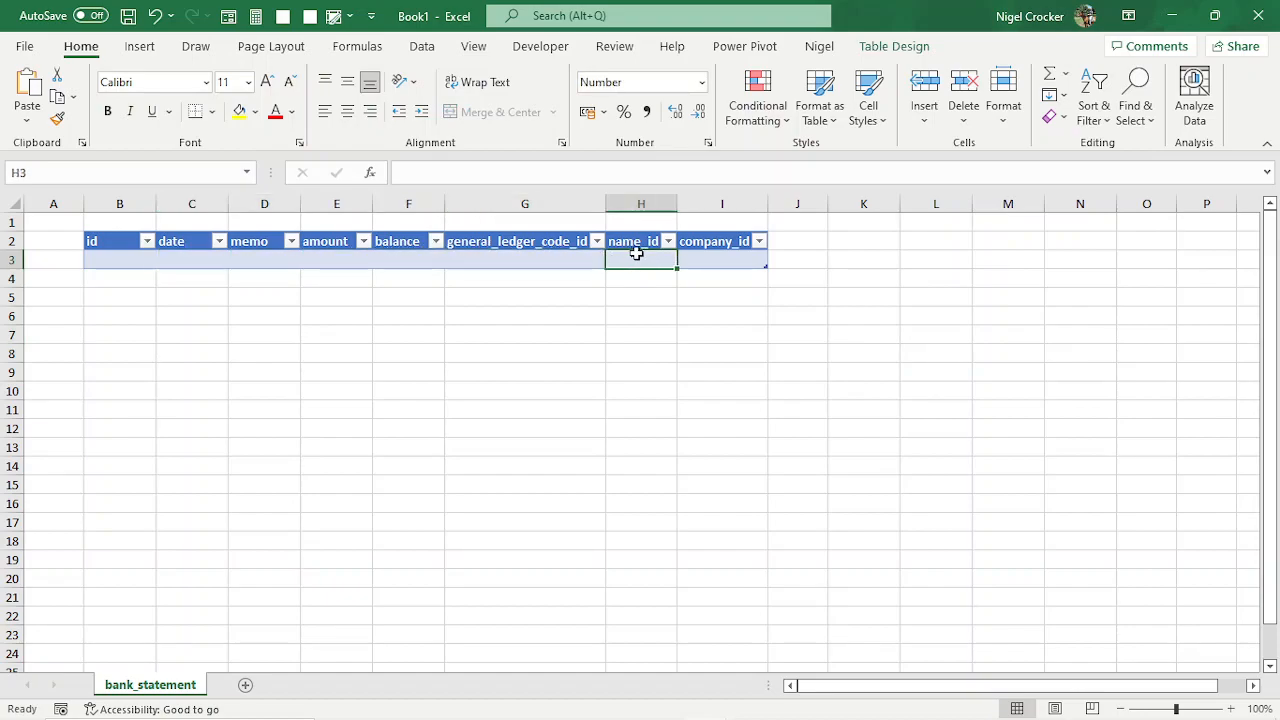
left_click(333, 259)
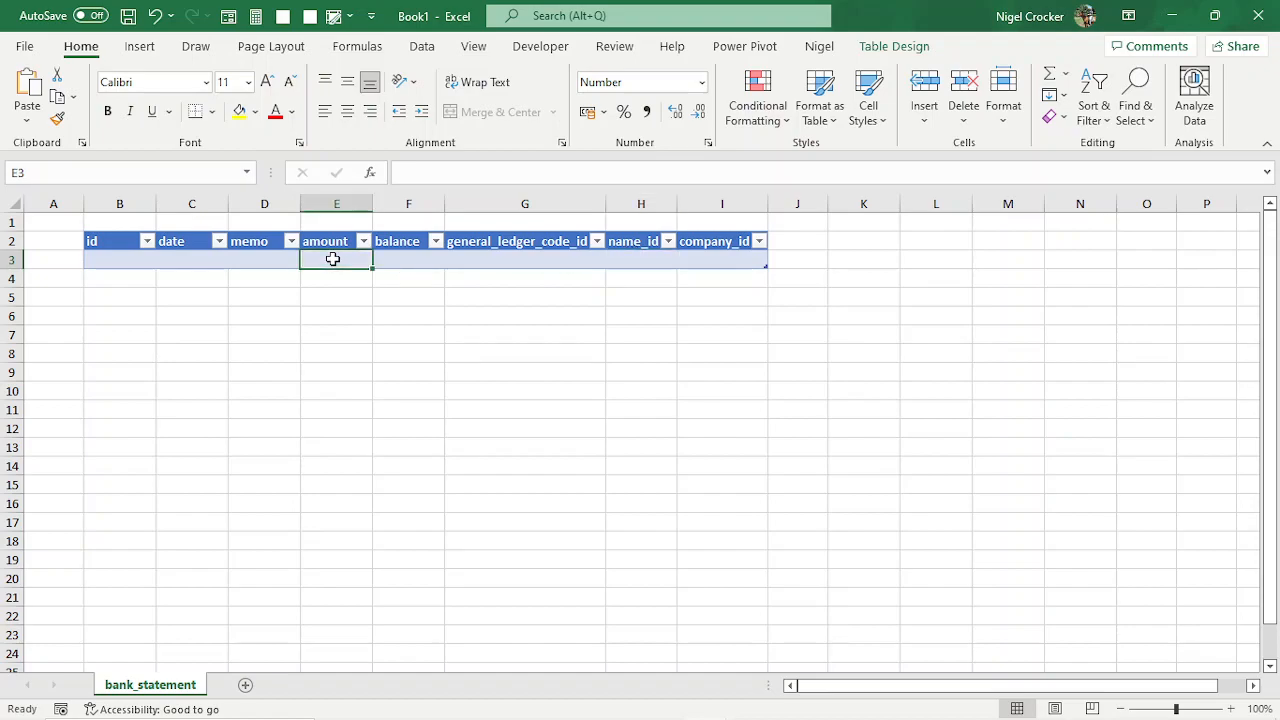
left_click(485, 253)
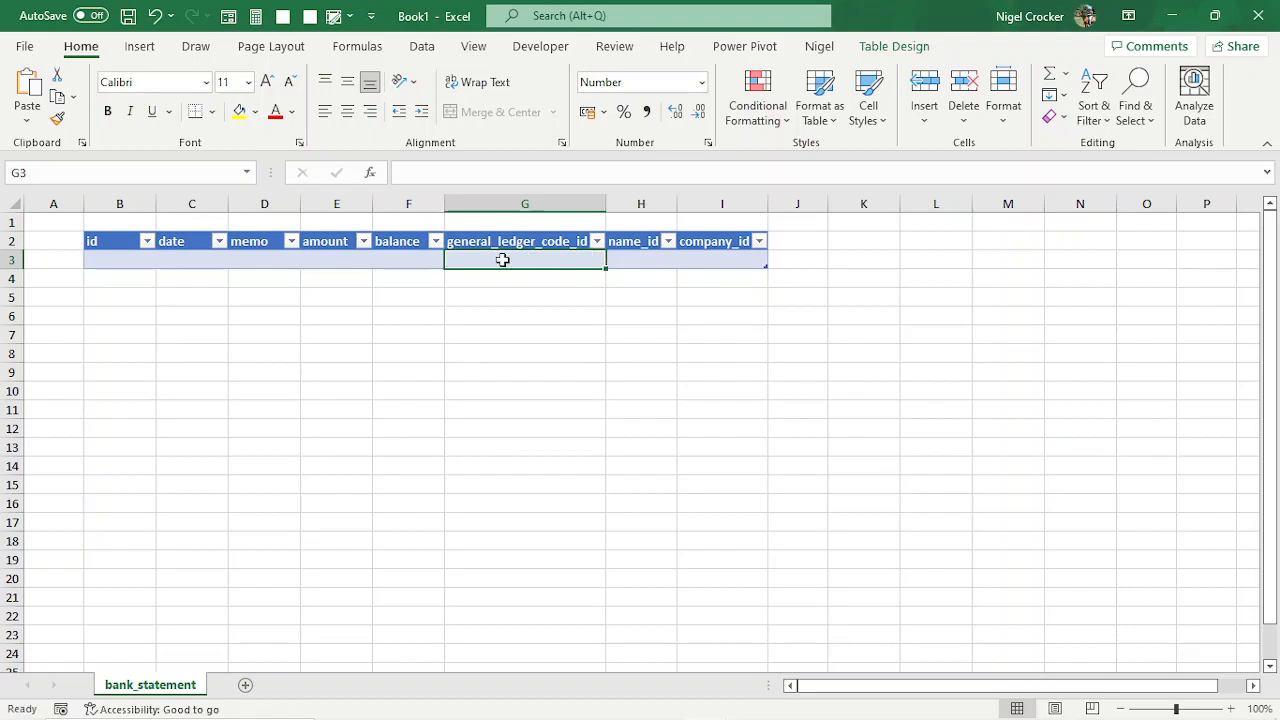
left_click(335, 259)
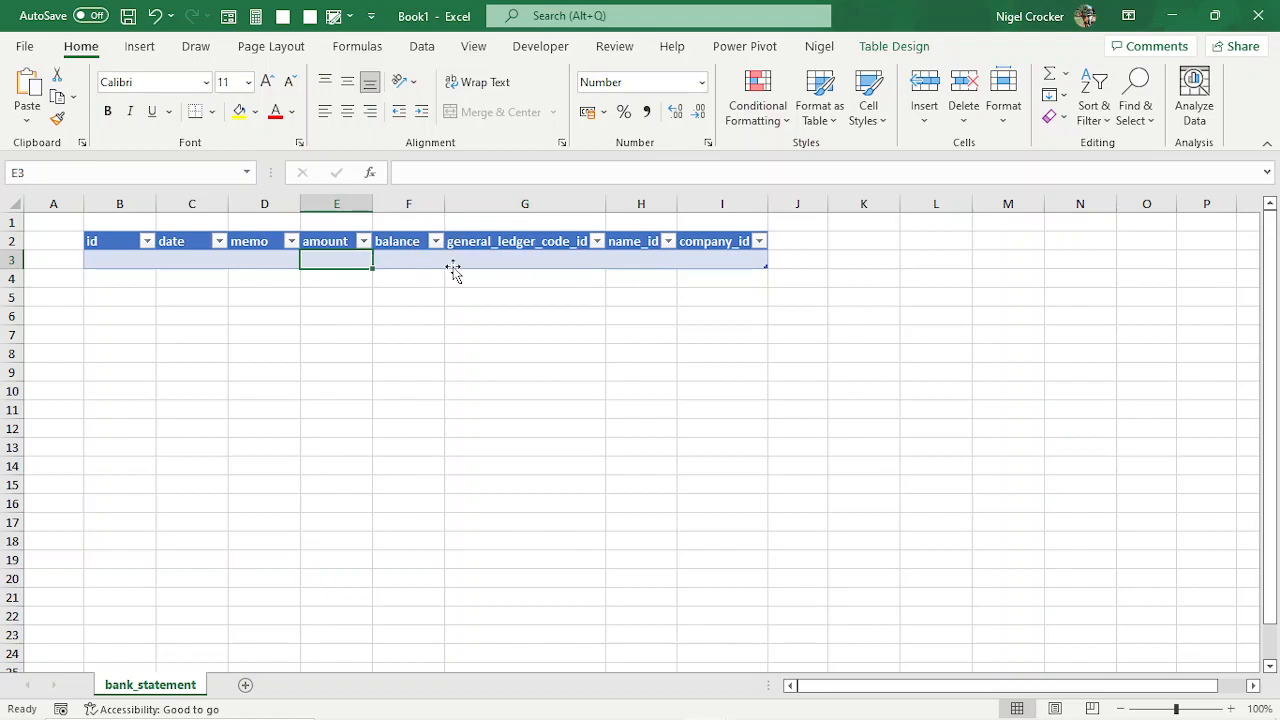
left_click(401, 256)
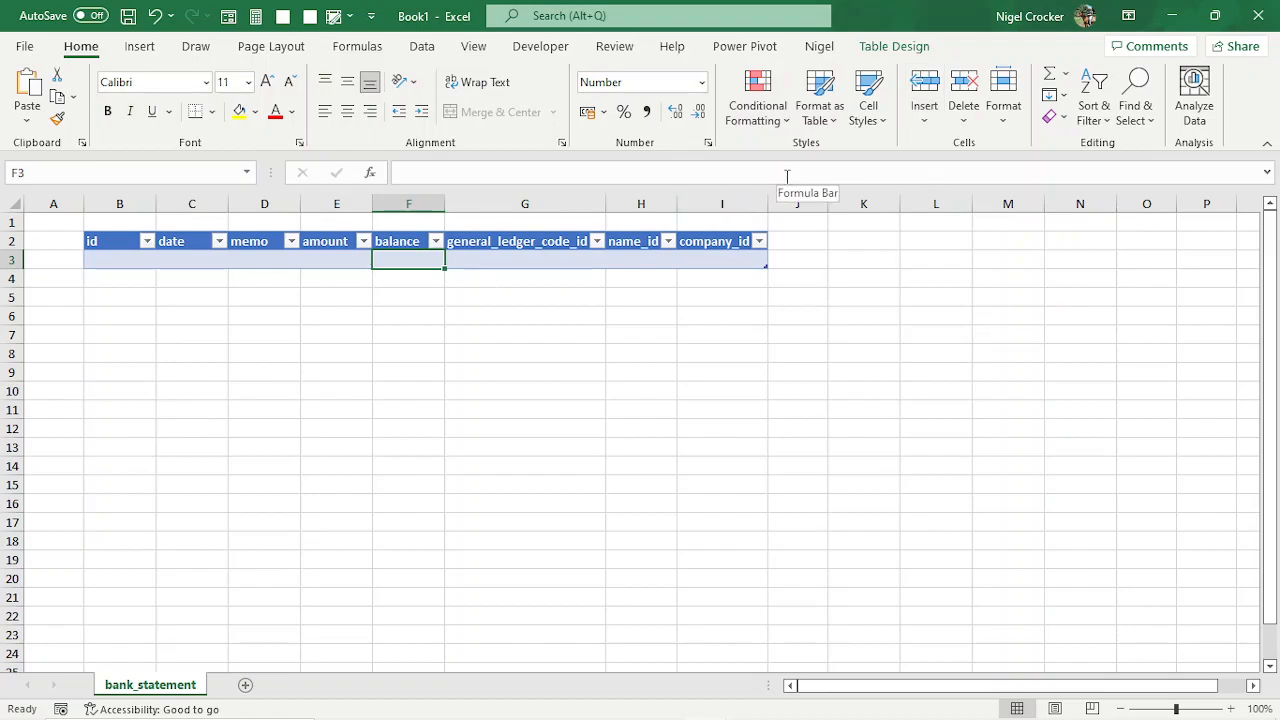
left_click(222, 260)
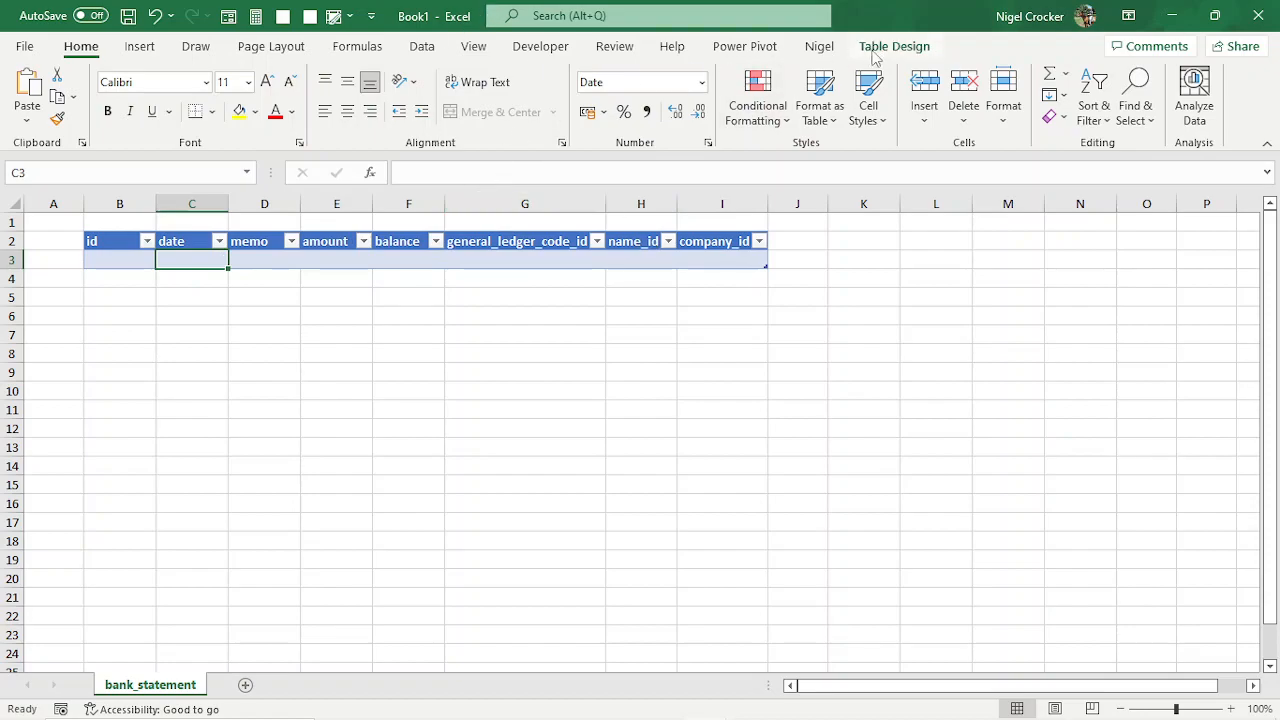
- Open the Power Pivot data model window to examine its contents and close it again
left_click(866, 50)
left_click(745, 47)
left_click(30, 90)
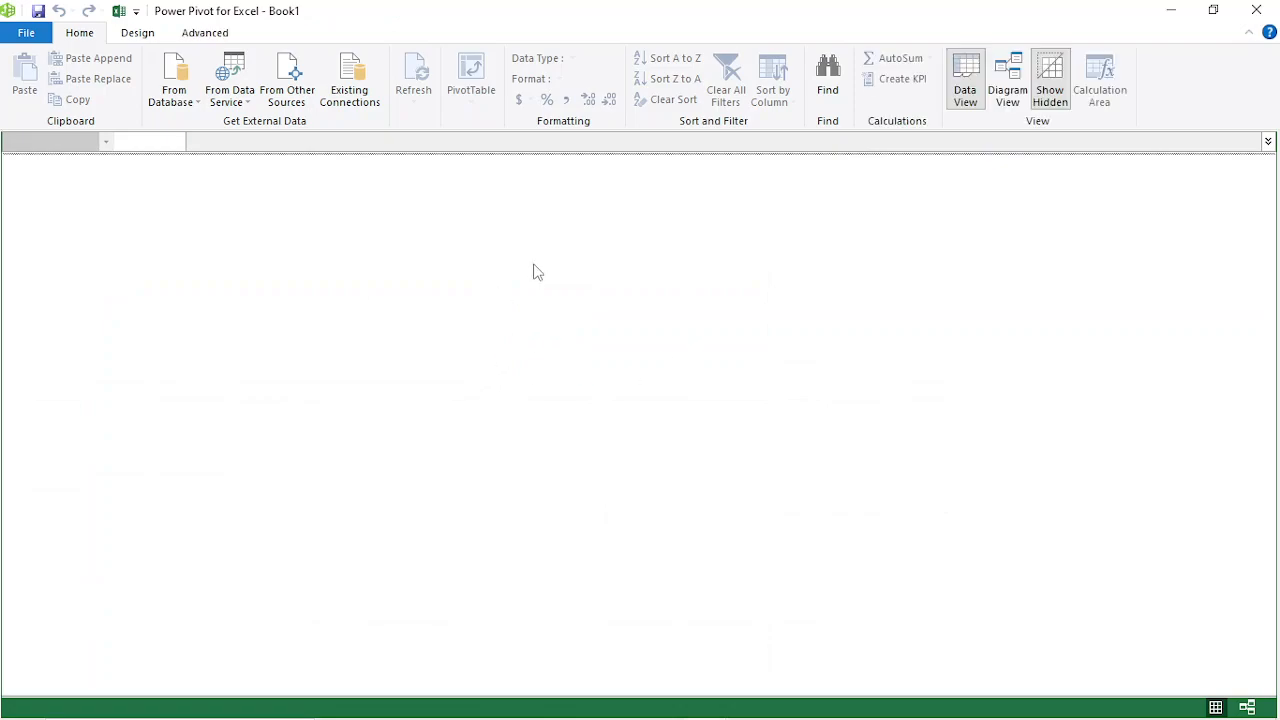
left_click(1256, 12)
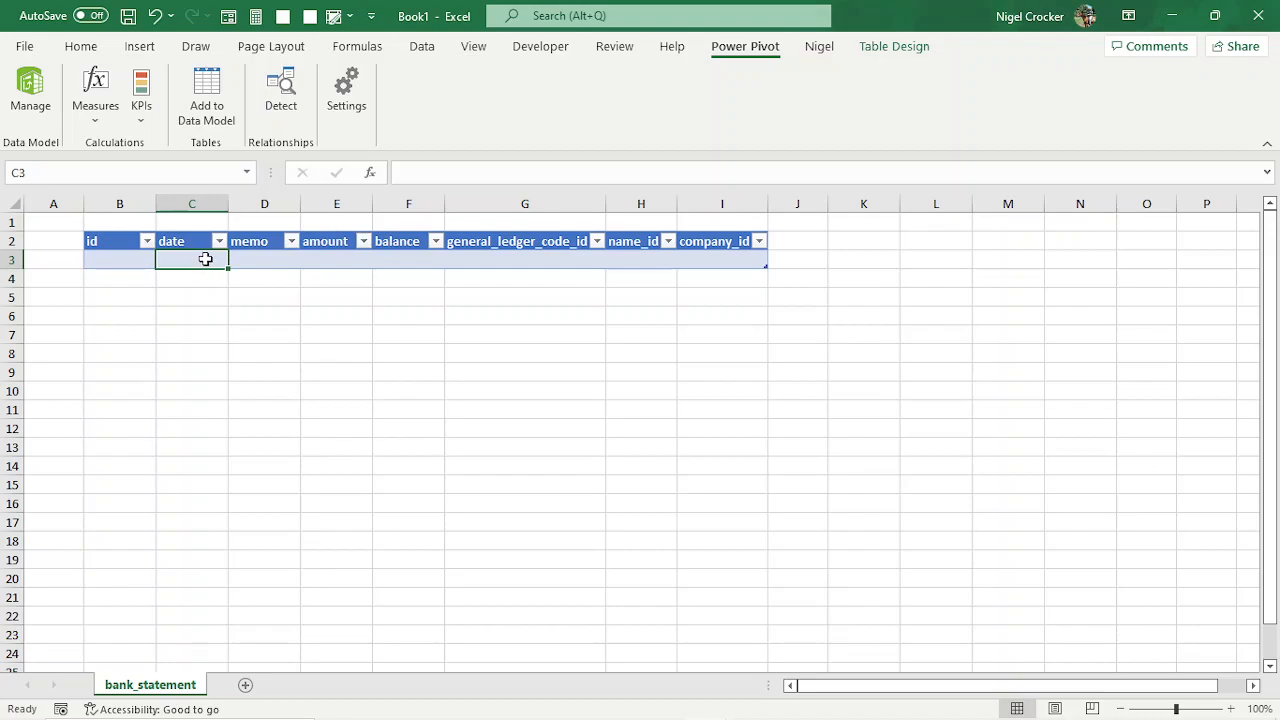
left_click(258, 257)
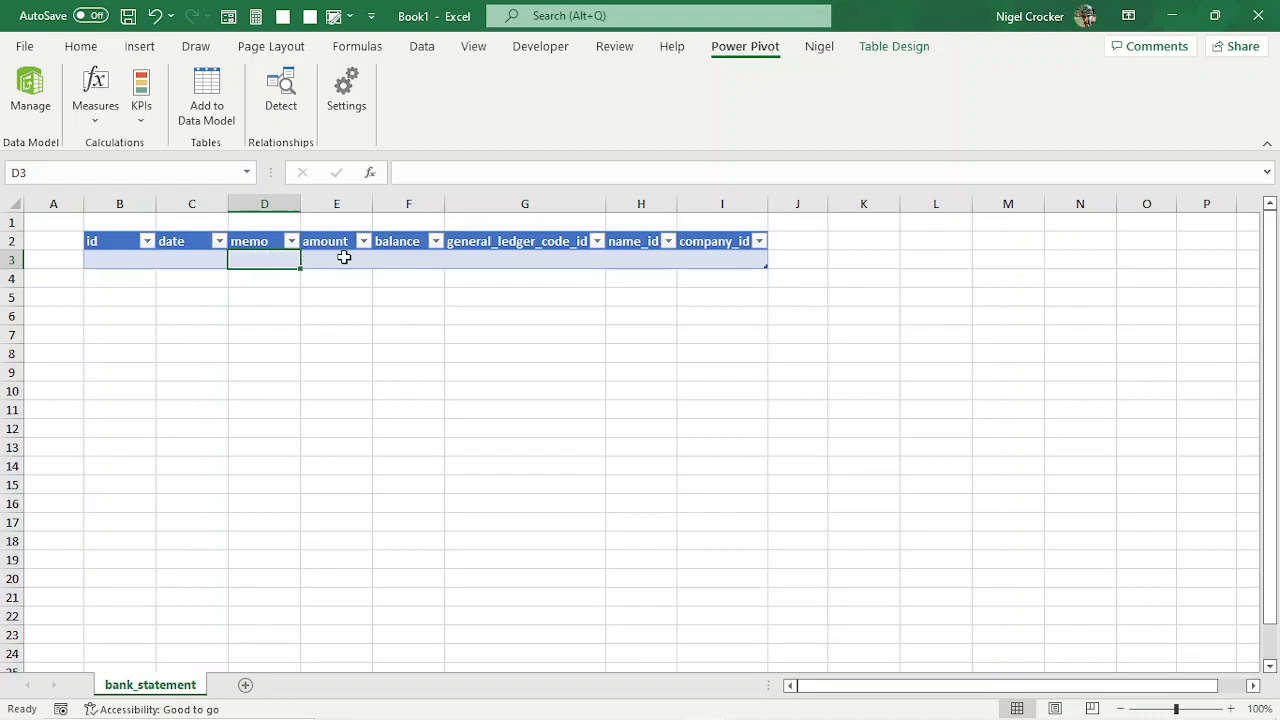
left_click(342, 257)
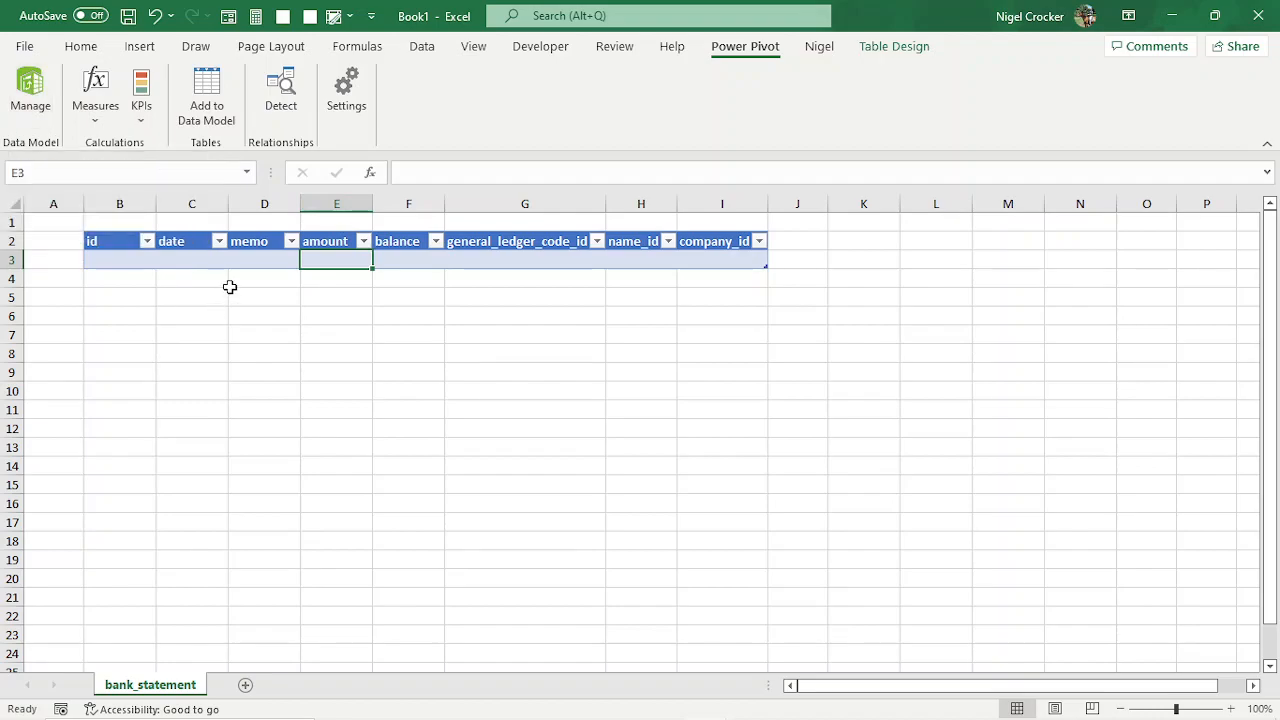
left_click(166, 258)
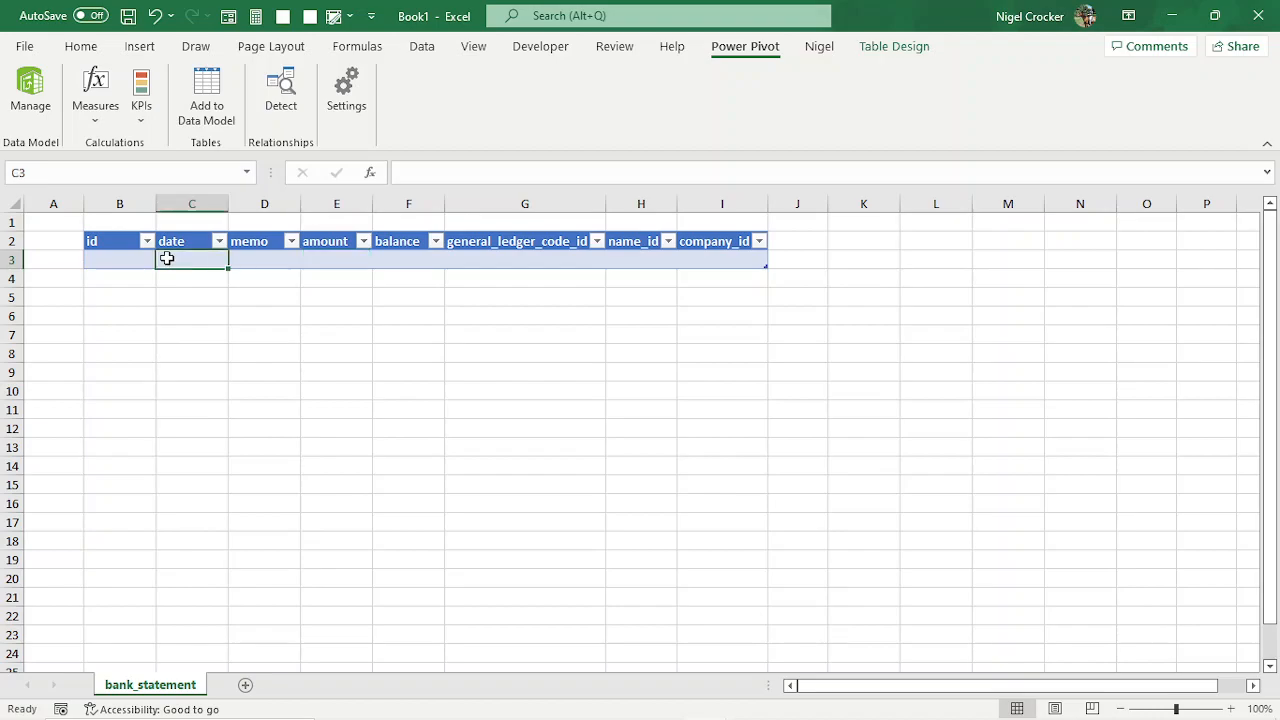
left_click(256, 261)
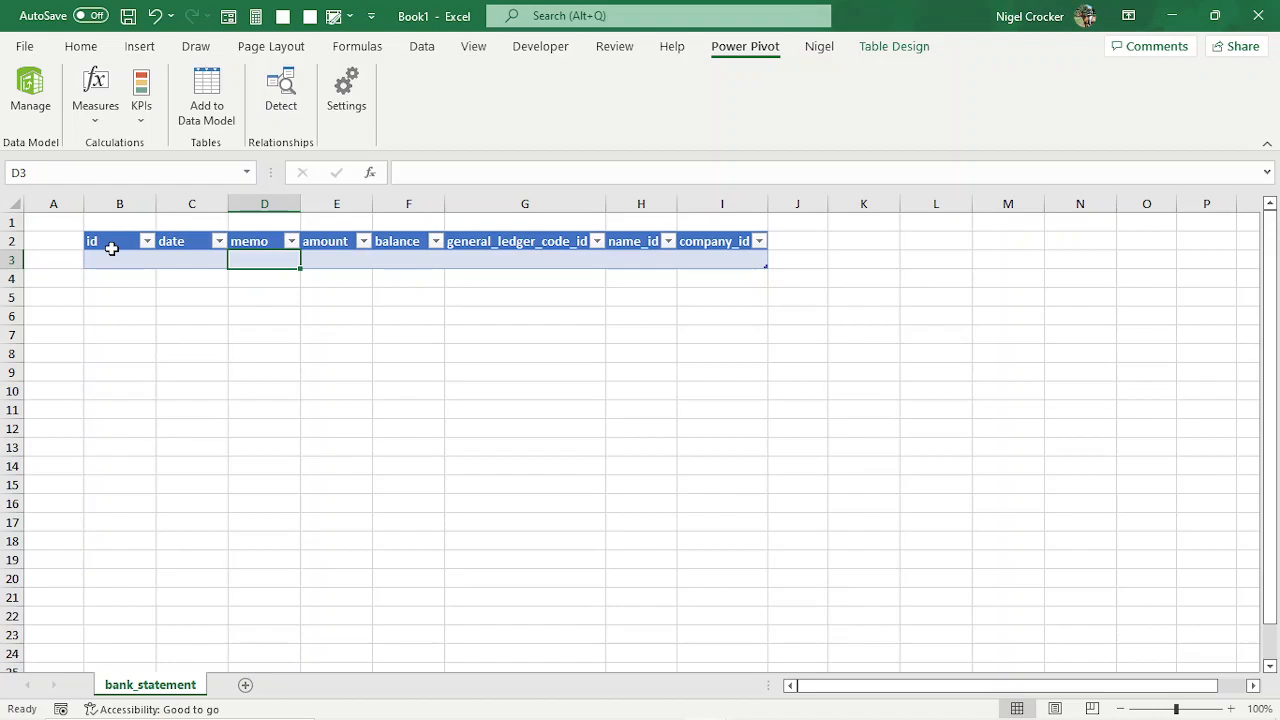
left_click(108, 243)
left_click(259, 243)
left_click(497, 244)
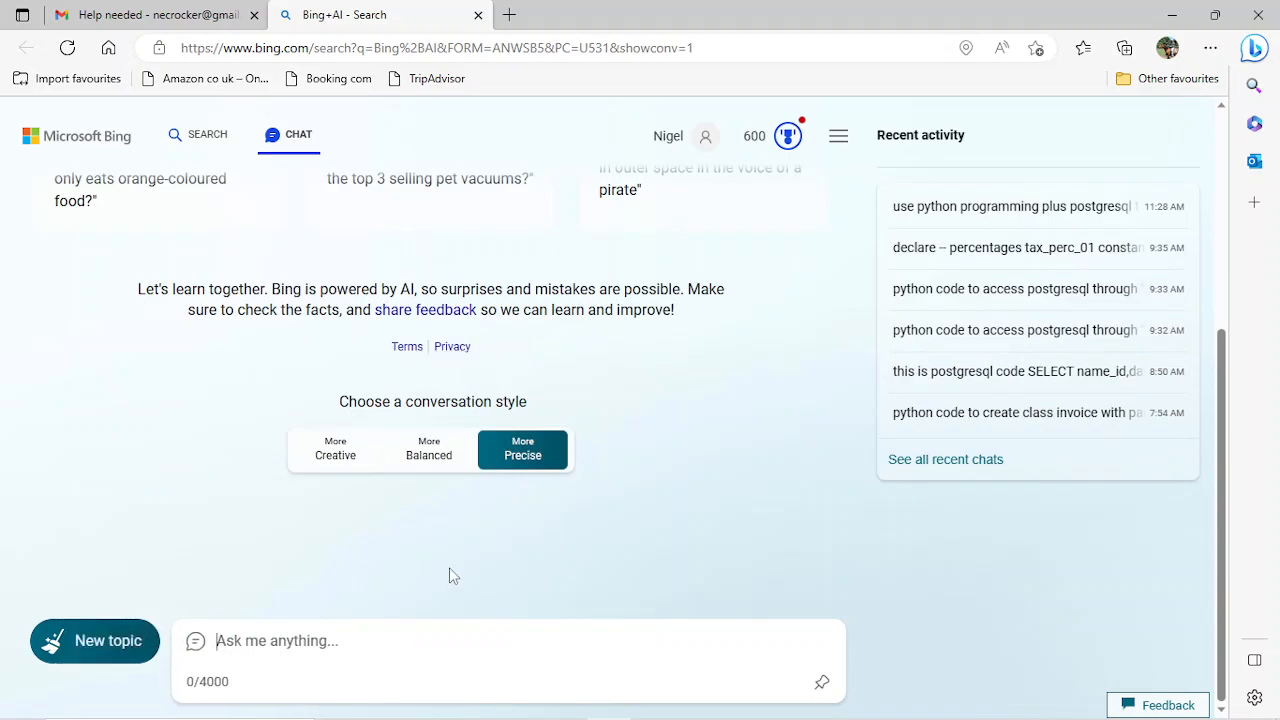
- Switch to Bing chat in the browser and start the prompt "postgresql code for create bank_statement table"
key("alt+Tab")
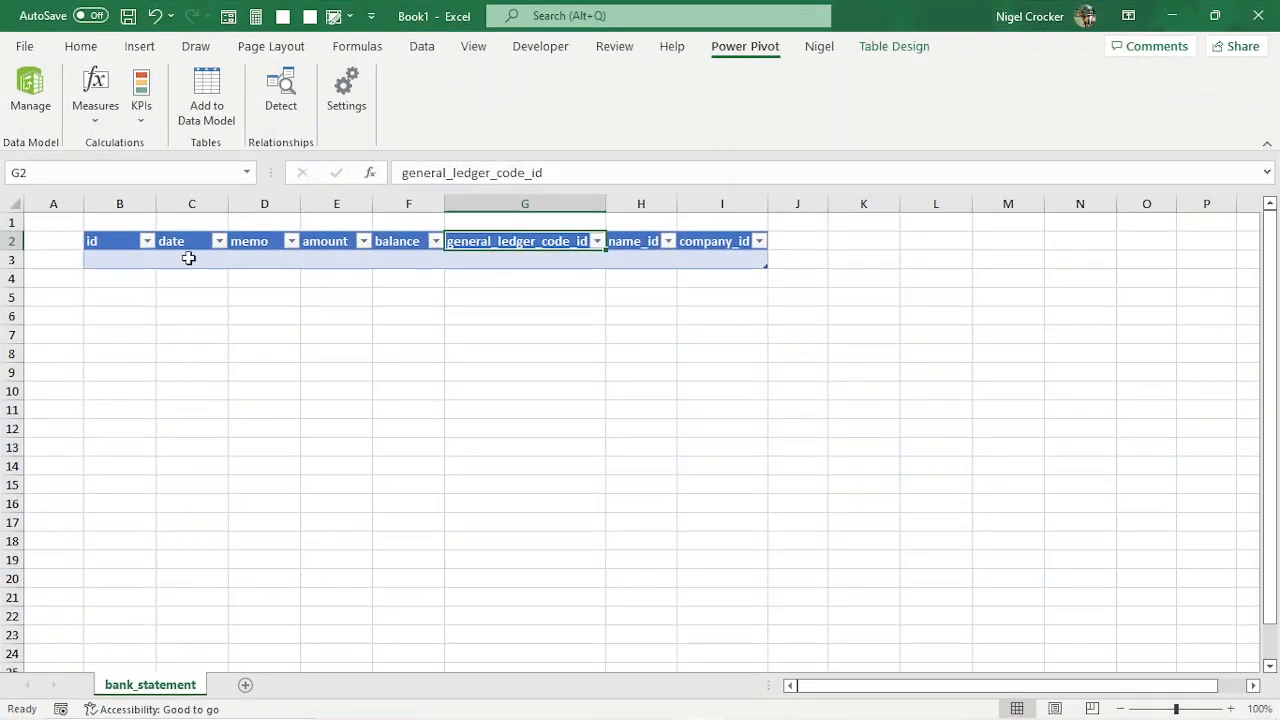
key("alt+Tab")
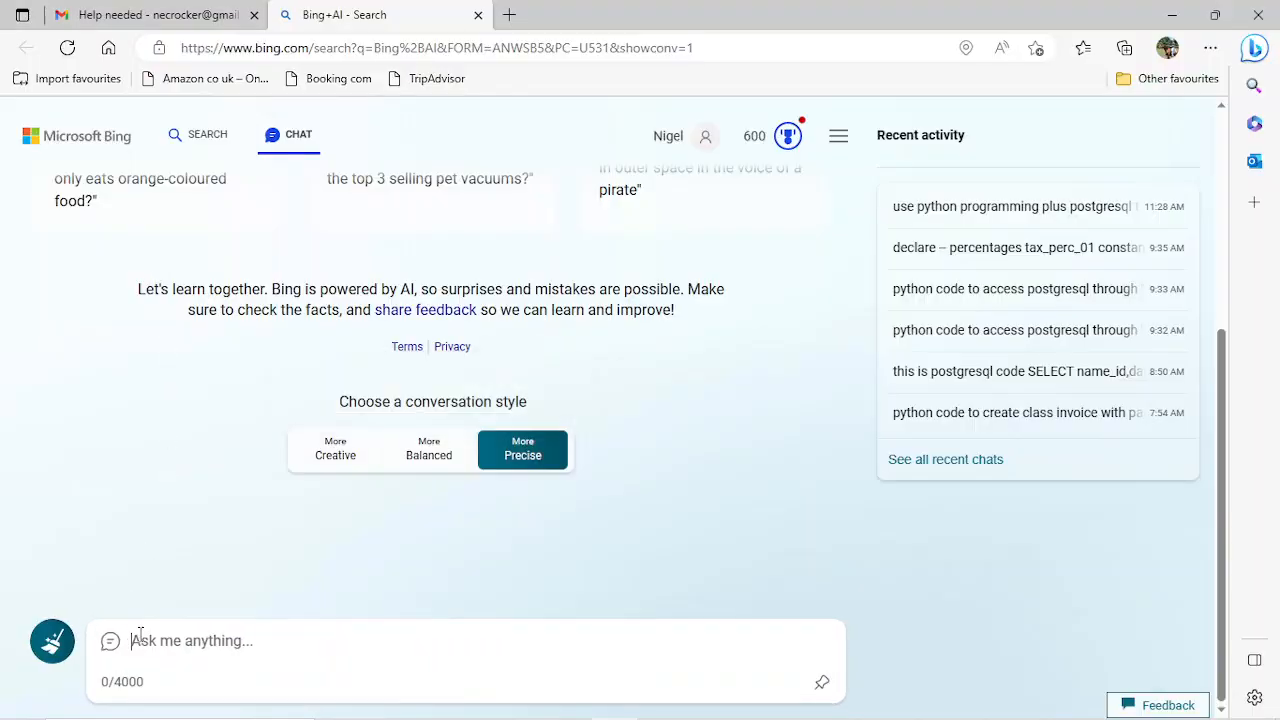
type("p")
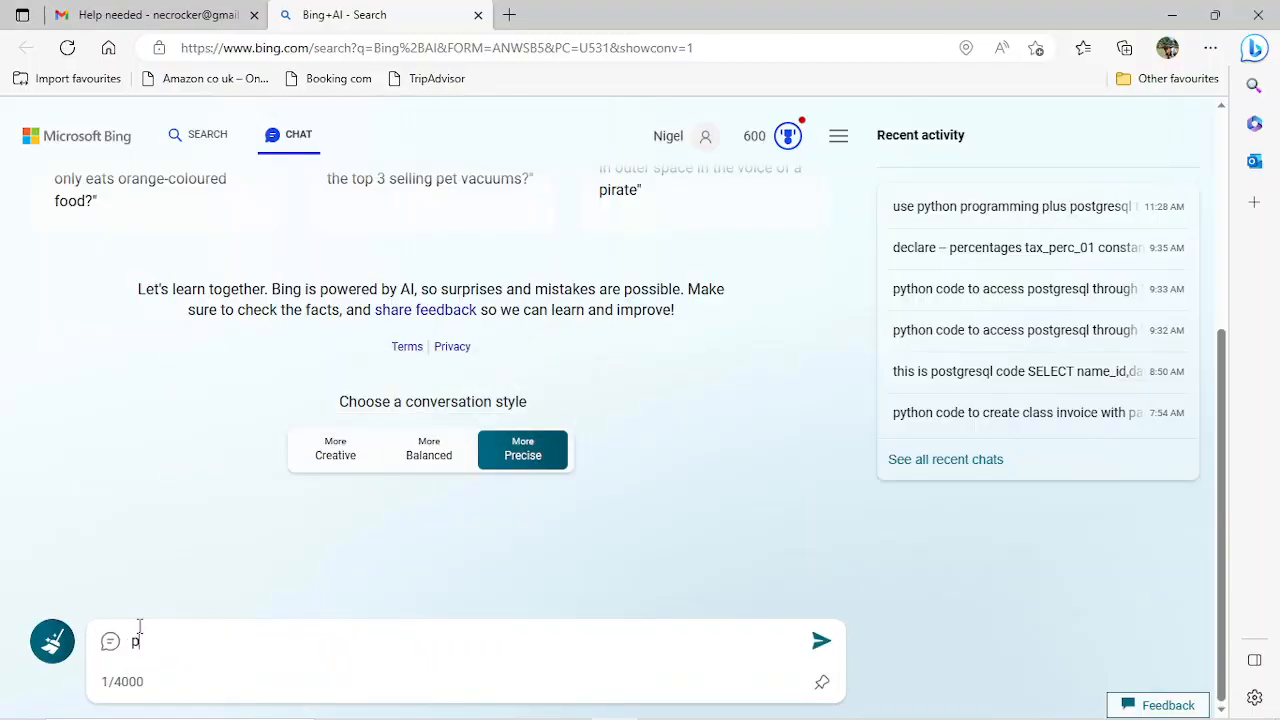
type("sotgrsql")
key("BackSpace")
key("BackSpace")
key("BackSpace")
key("BackSpace")
key("BackSpace")
key("BackSpace")
key("BackSpace")
key("BackSpace")
type("ostgresql")
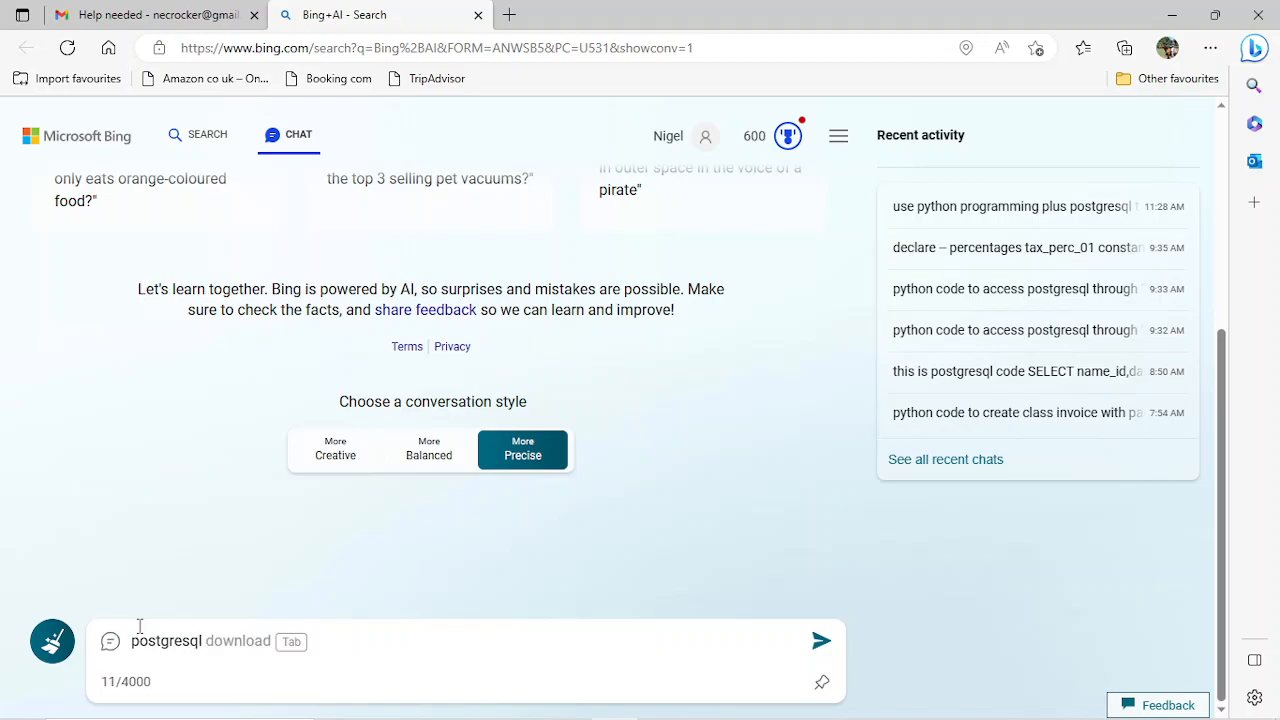
type(" code ")
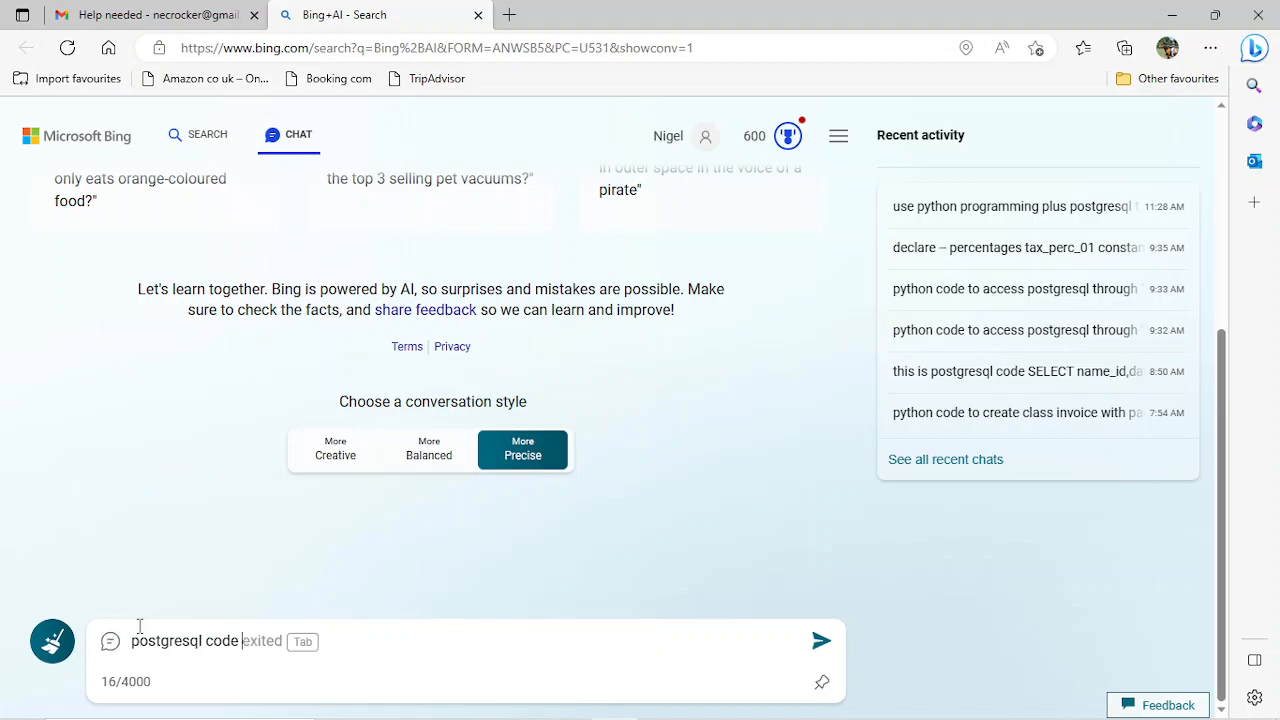
type("for v")
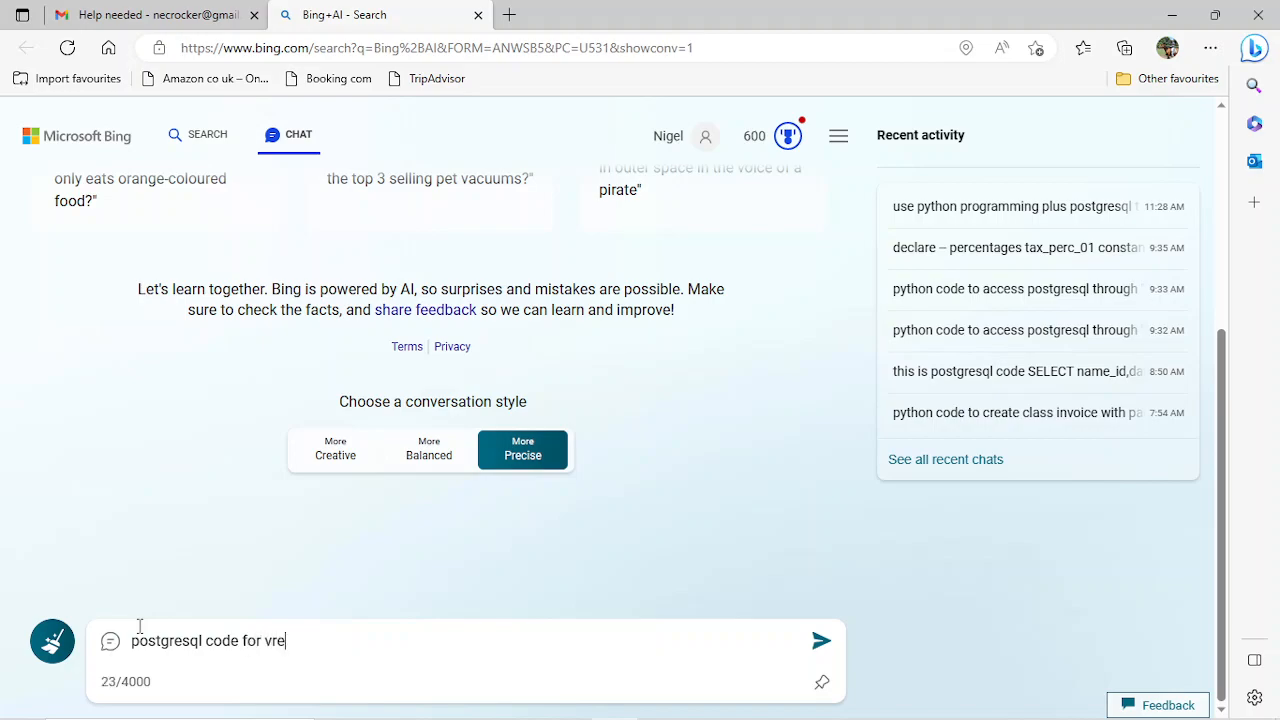
key("BackSpace")
type("create bank_state")
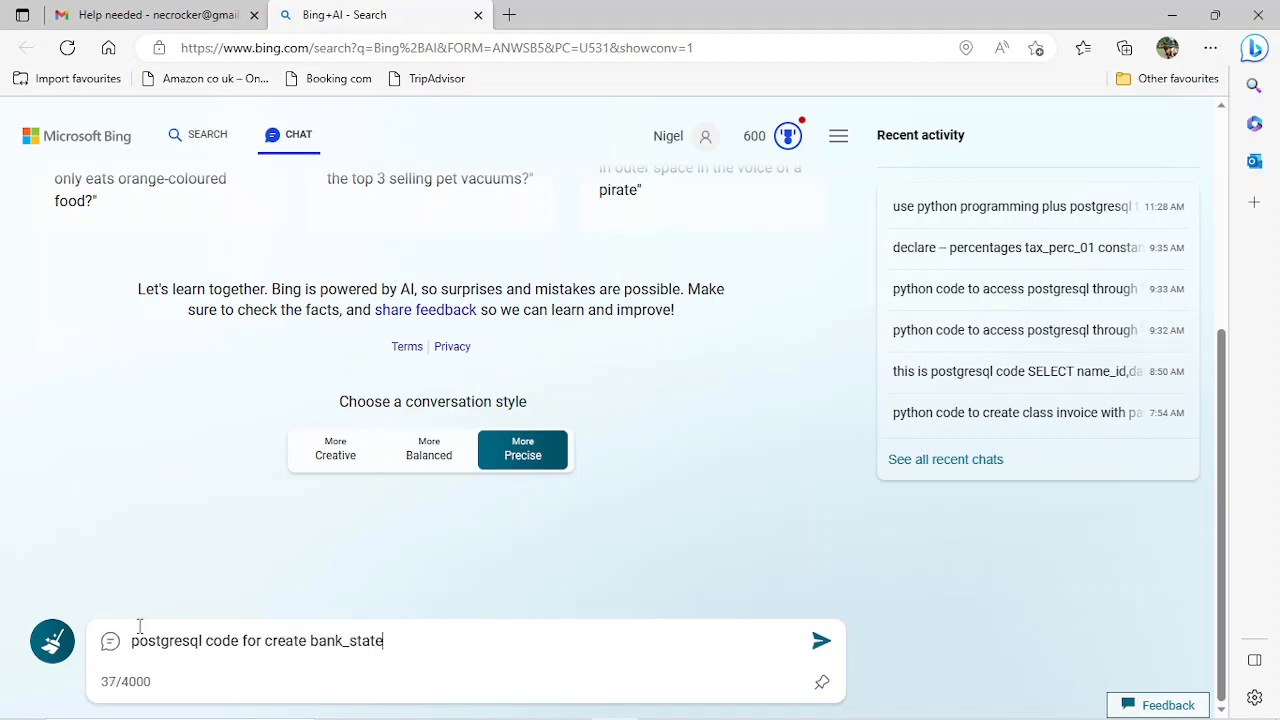
type("ment table wi")
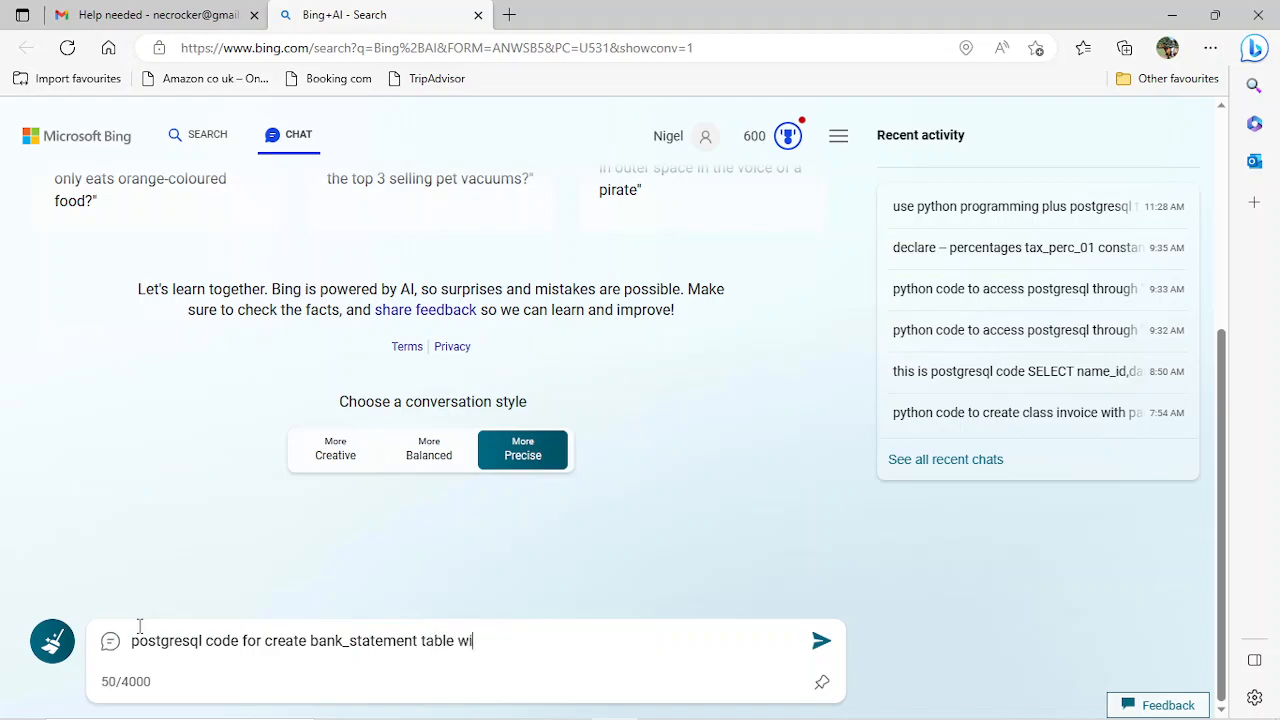
- Complete the prompt with the columns id,date,memo,amount,balance,general_ledger_code_id,name_id,company_id and submit it
type("th coulmns id,date,memo,amount,ba")
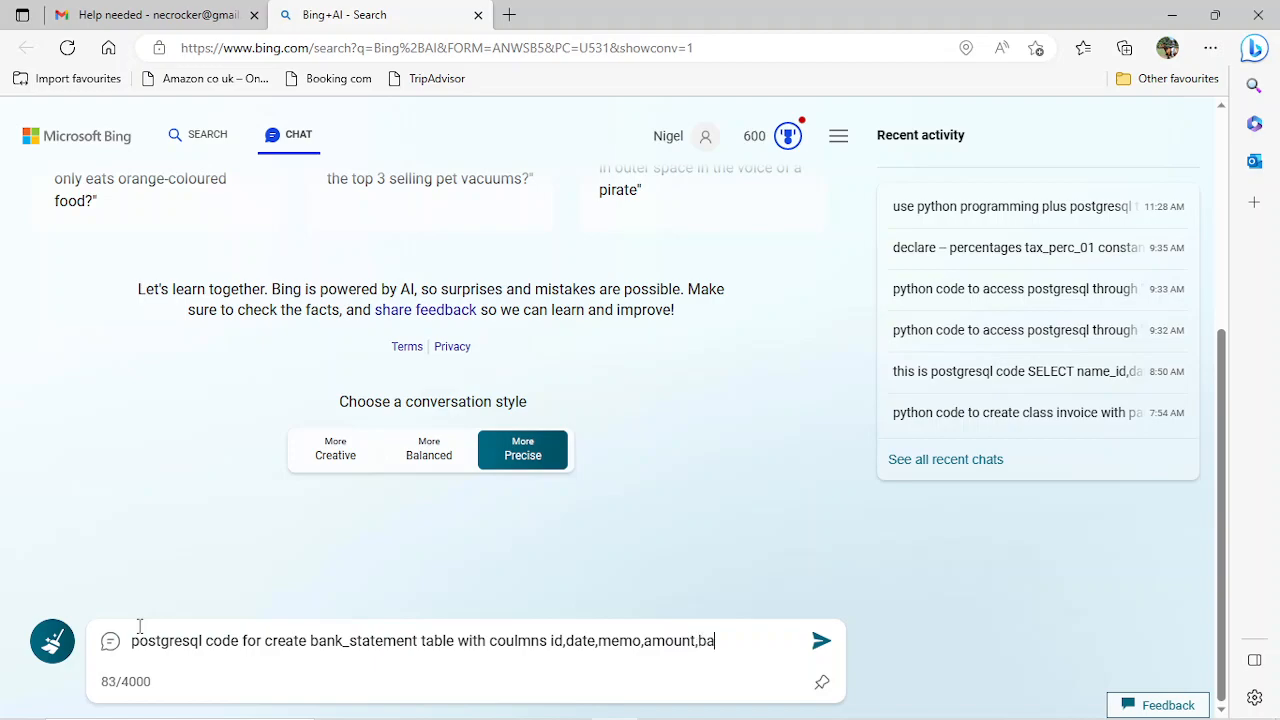
type("lanvve,general_ledger_code_is,")
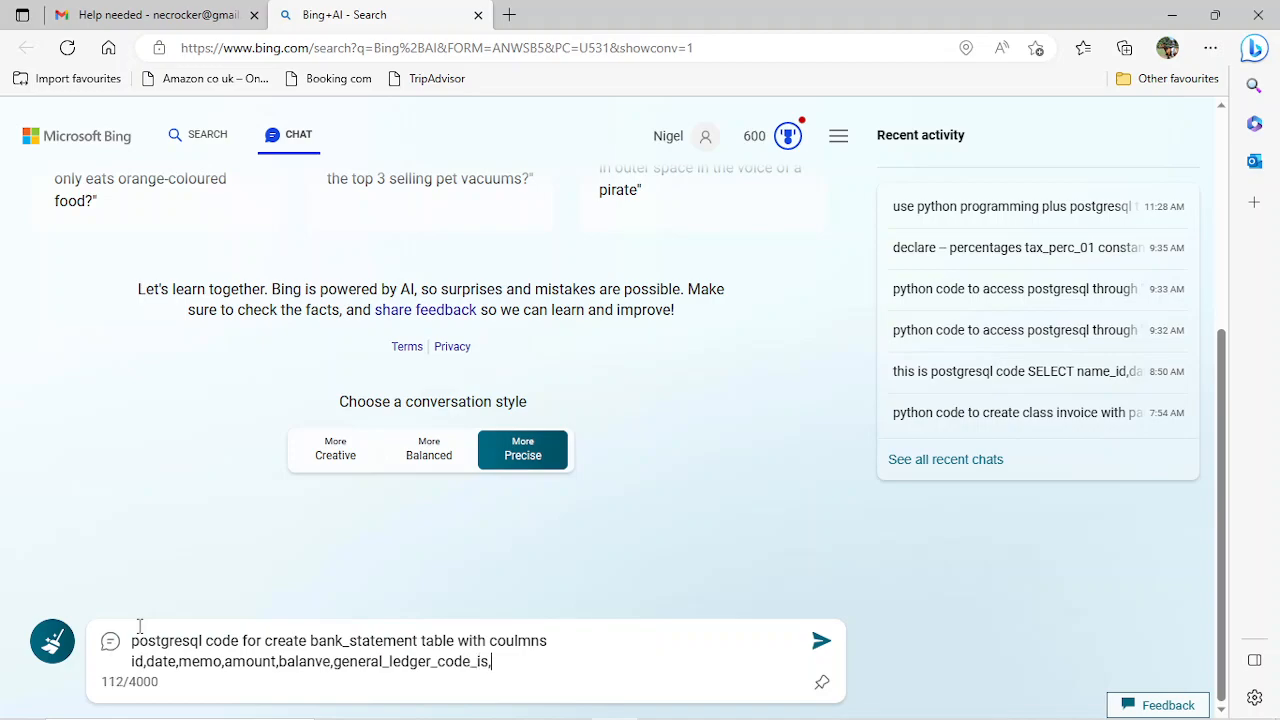
type("d,name_id,company")
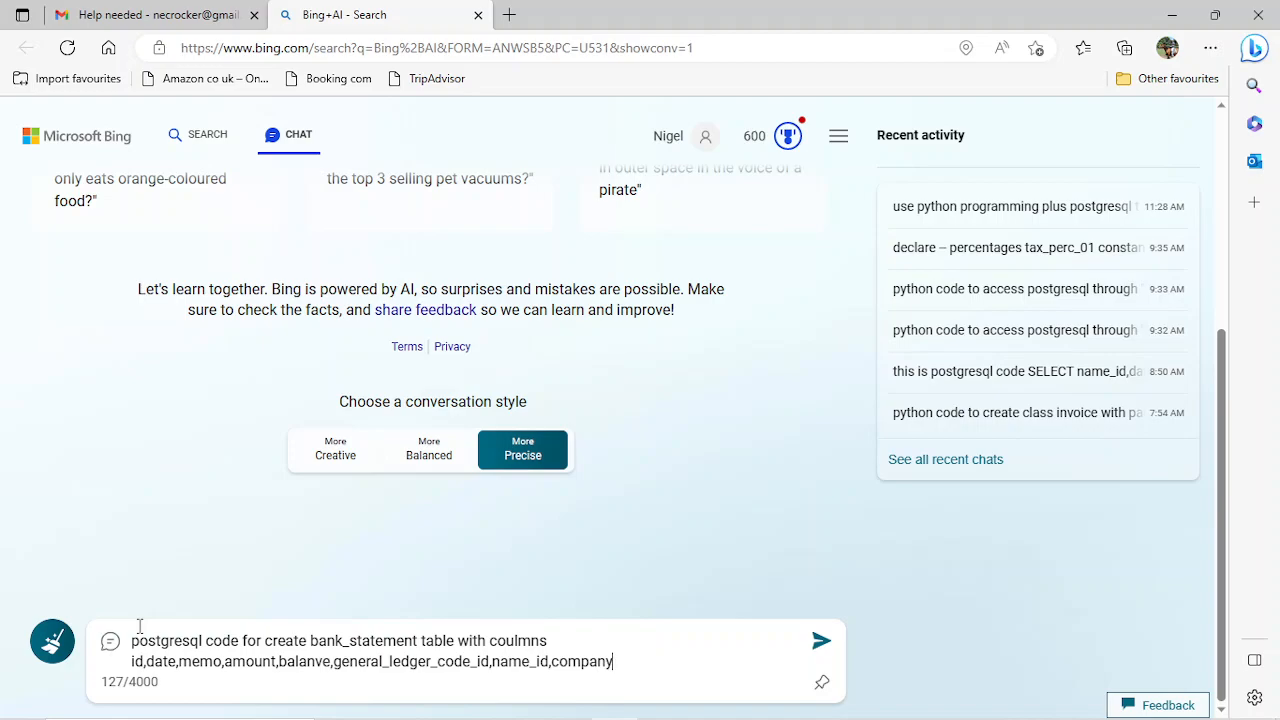
type("_id")
left_click(325, 661)
key("BackSpace")
type("c")
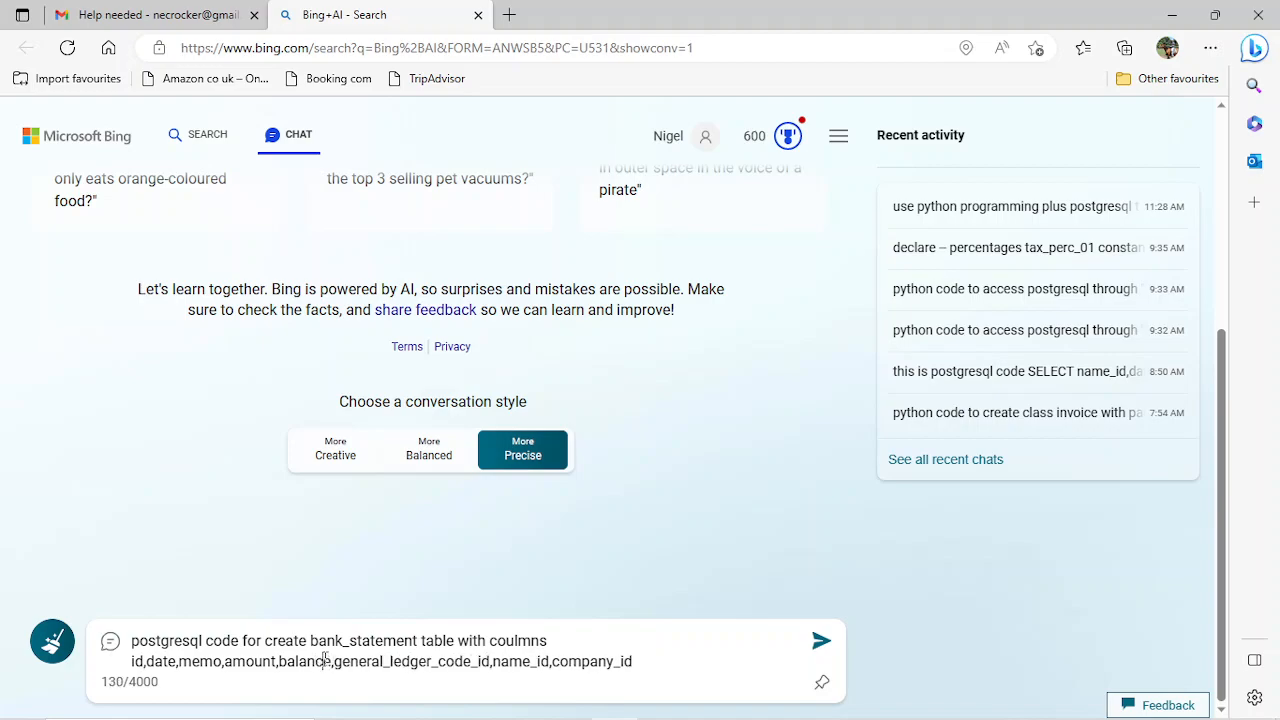
left_click(821, 641)
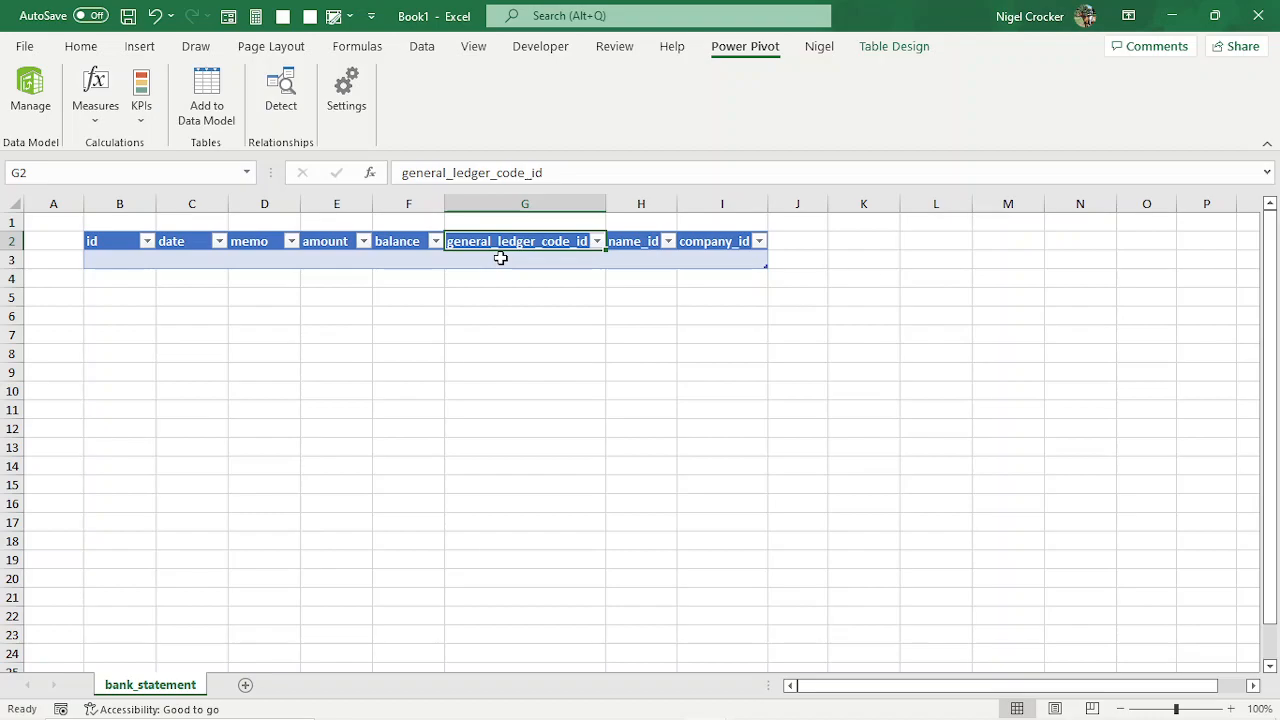
left_click(414, 240)
left_click_drag(380, 241, 323, 246)
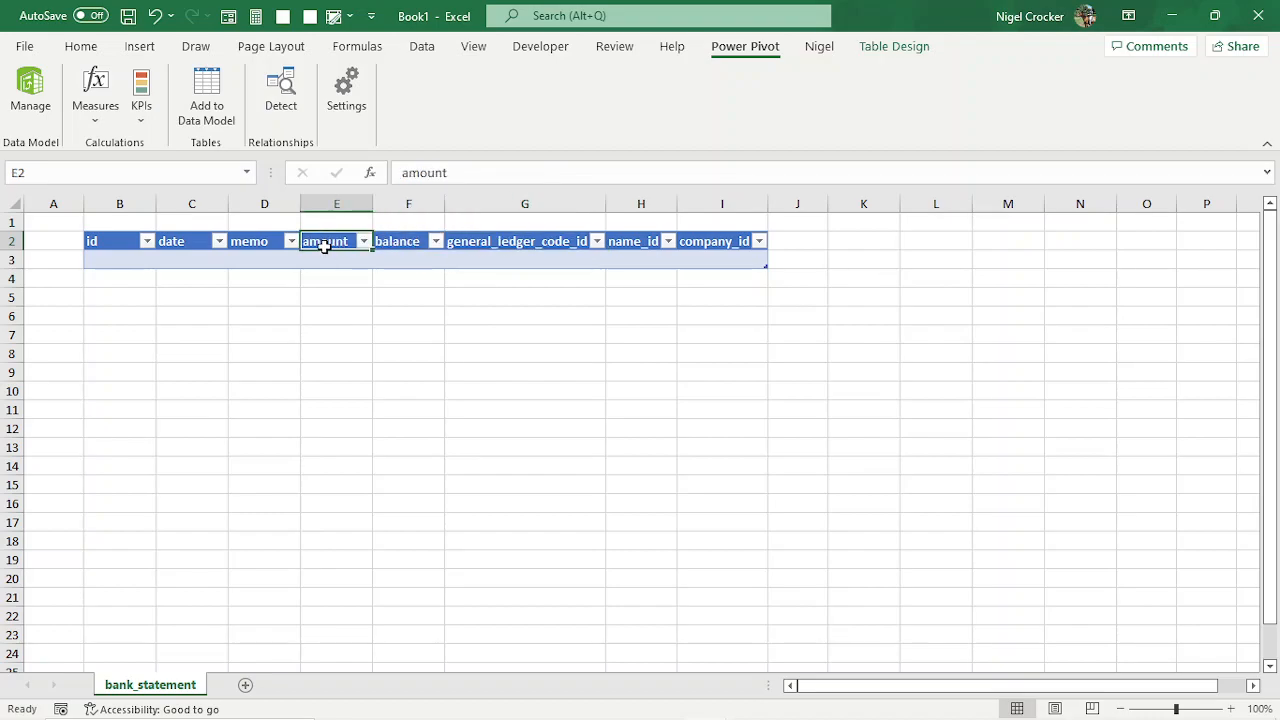
left_click(255, 243)
left_click(174, 242)
left_click(119, 241)
left_click(196, 244)
left_click(259, 243)
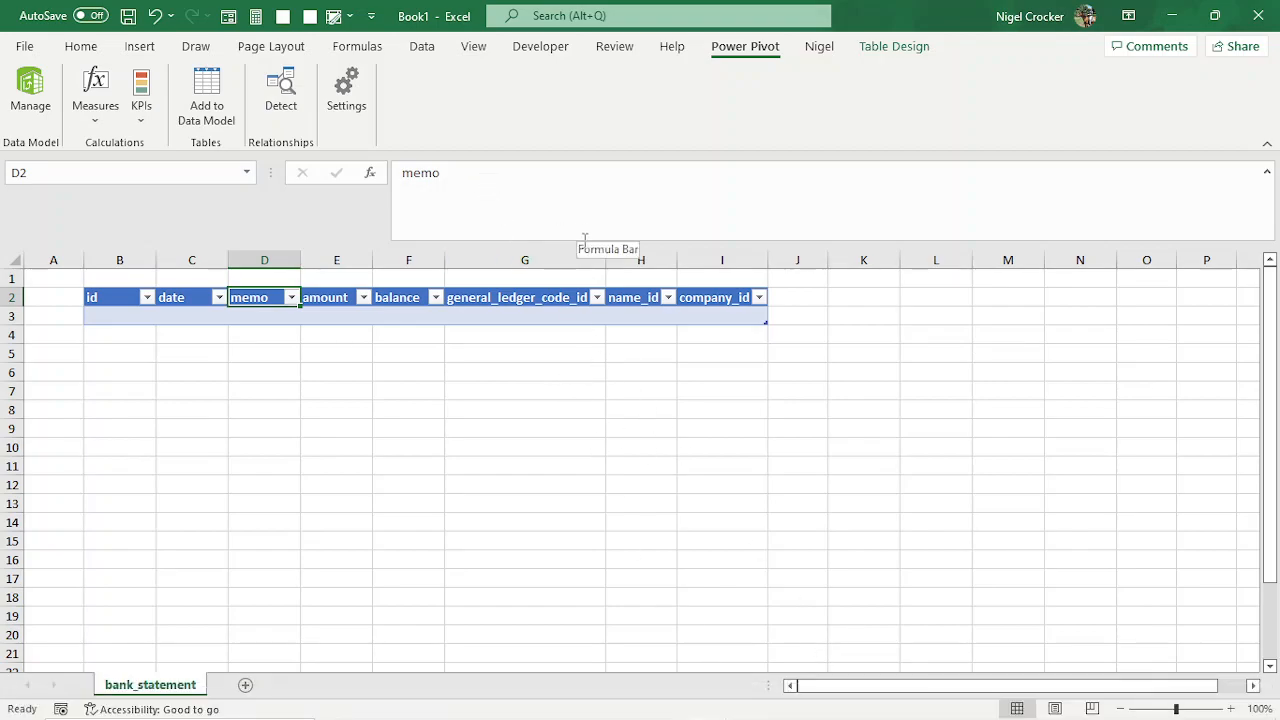
- Shrink the expanded formula bar and select an empty cell below the table
left_click_drag(568, 240, 573, 208)
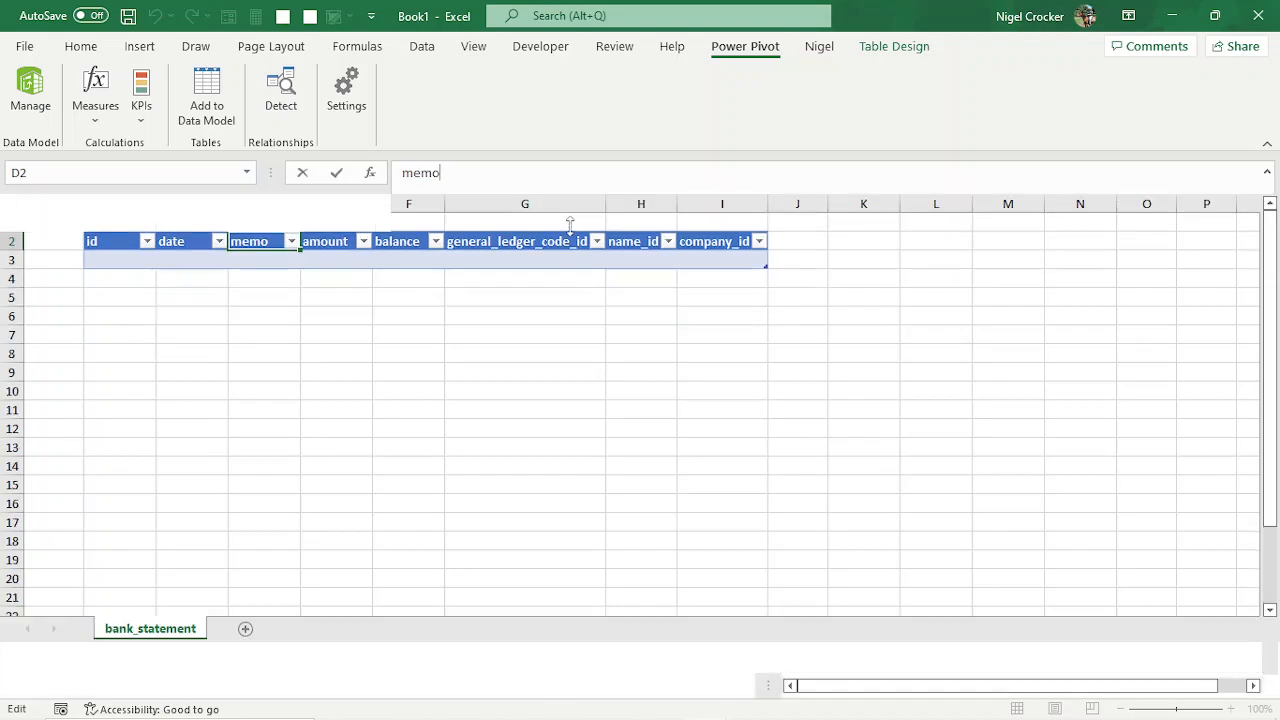
left_click(439, 394)
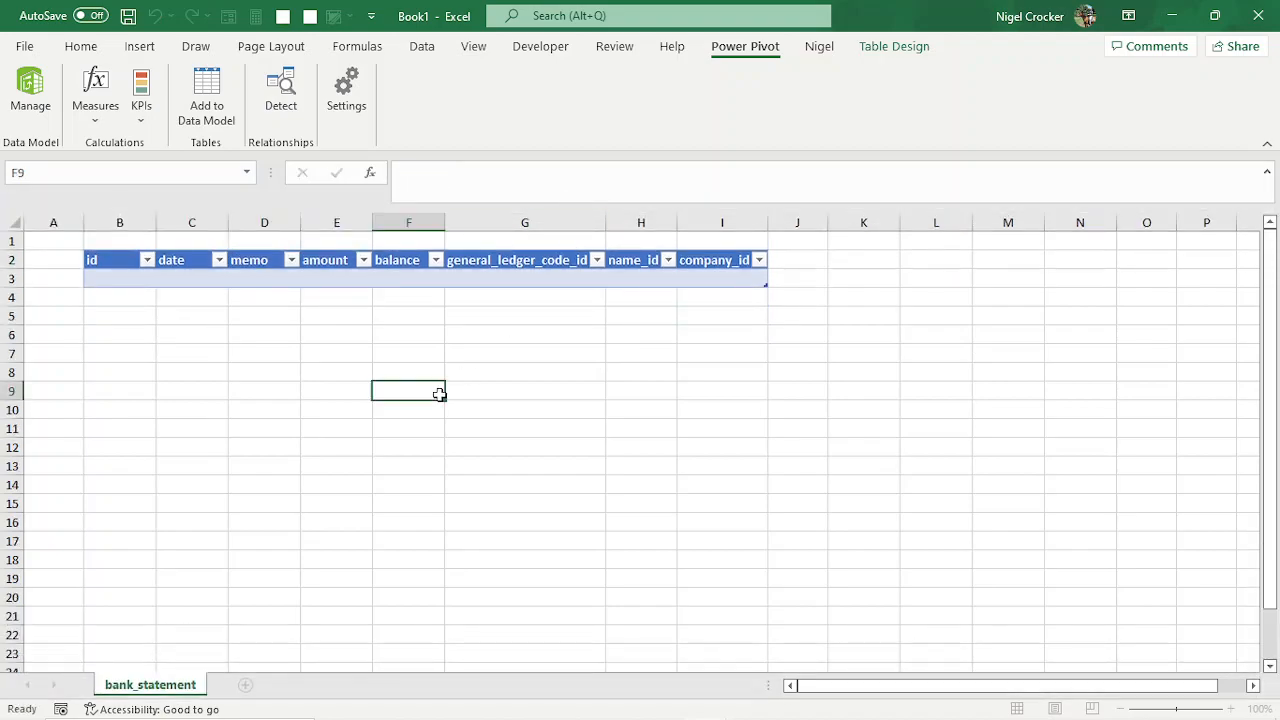
- Duplicate the bank_statement worksheet within Book1, placing the copy at the end
right_click(146, 683)
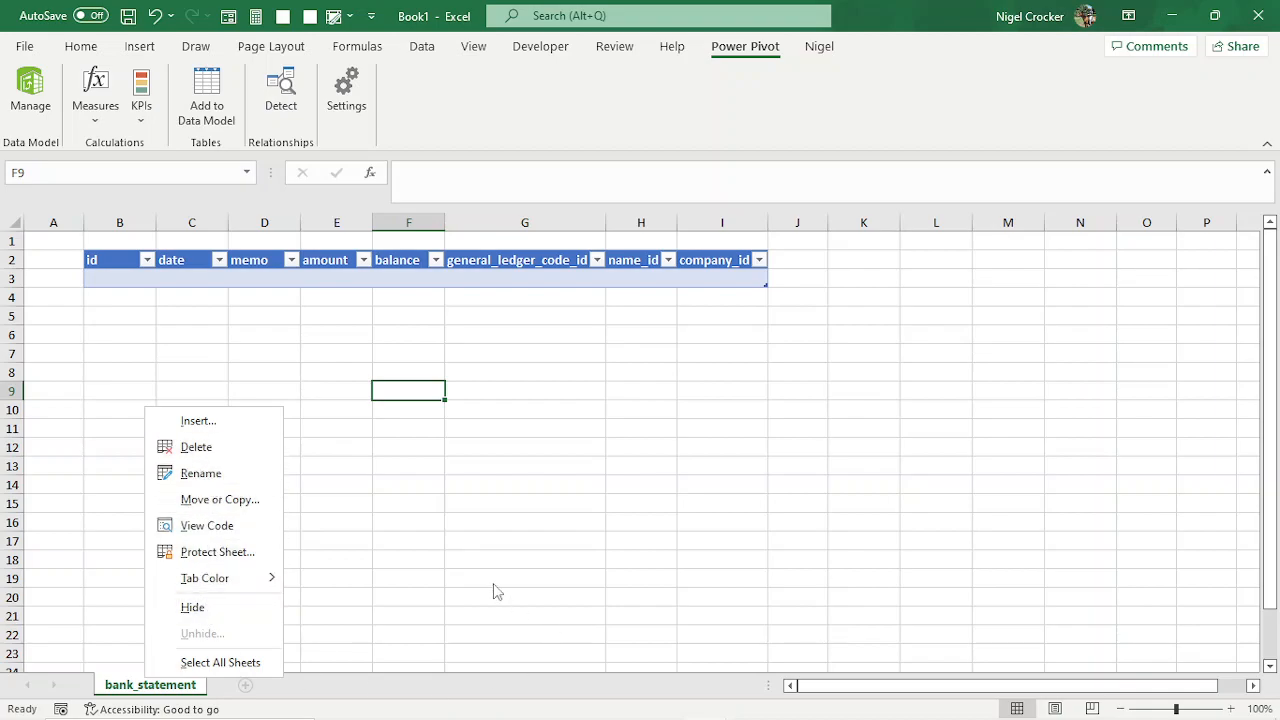
right_click(188, 684)
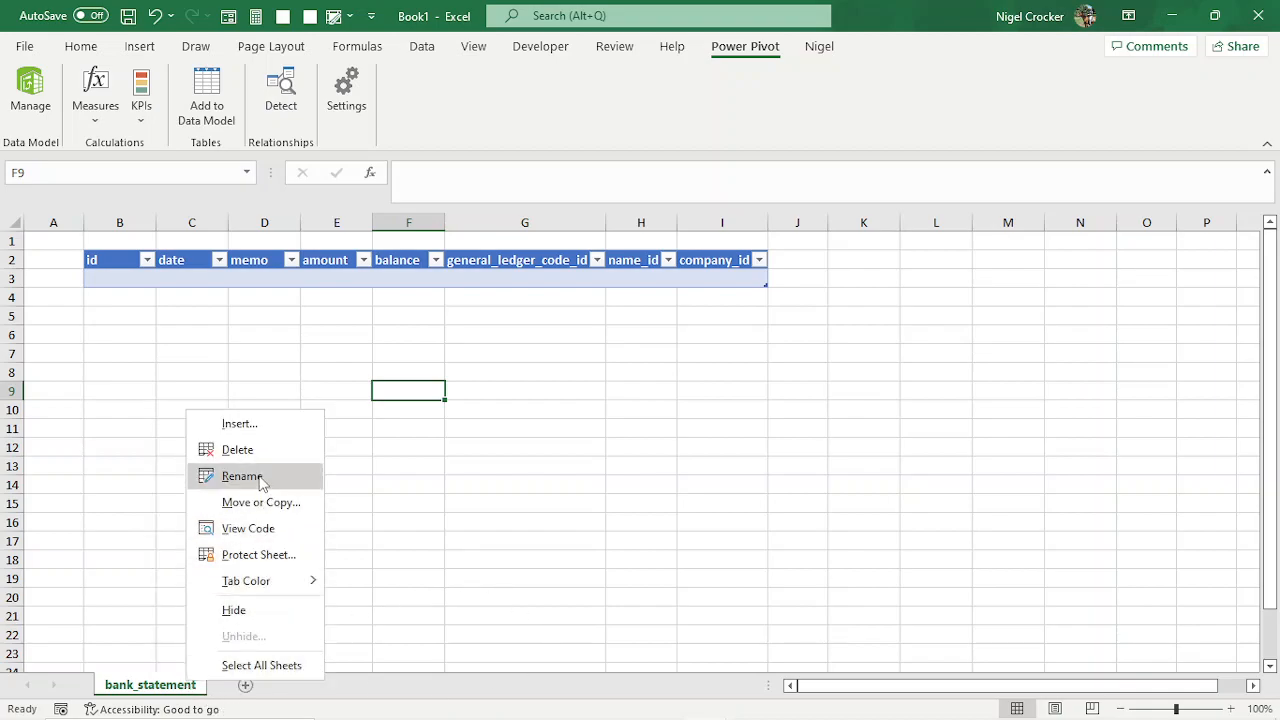
left_click(285, 503)
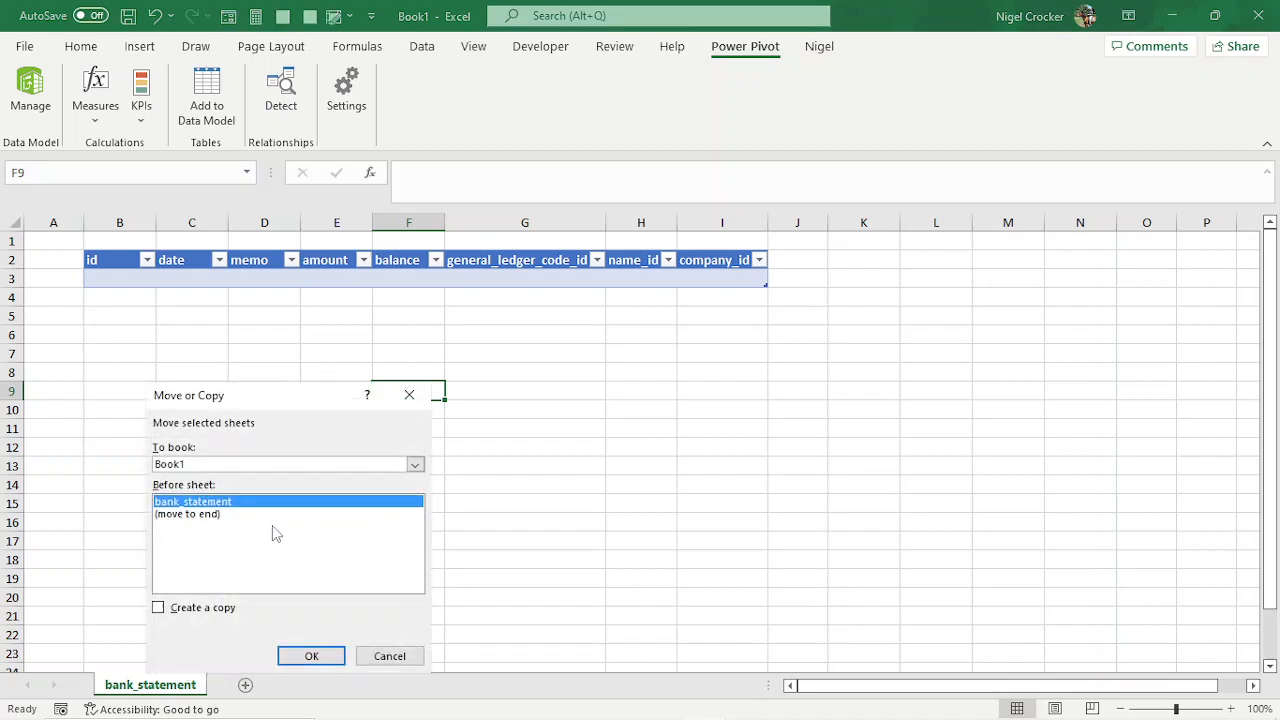
left_click(159, 607)
left_click(186, 515)
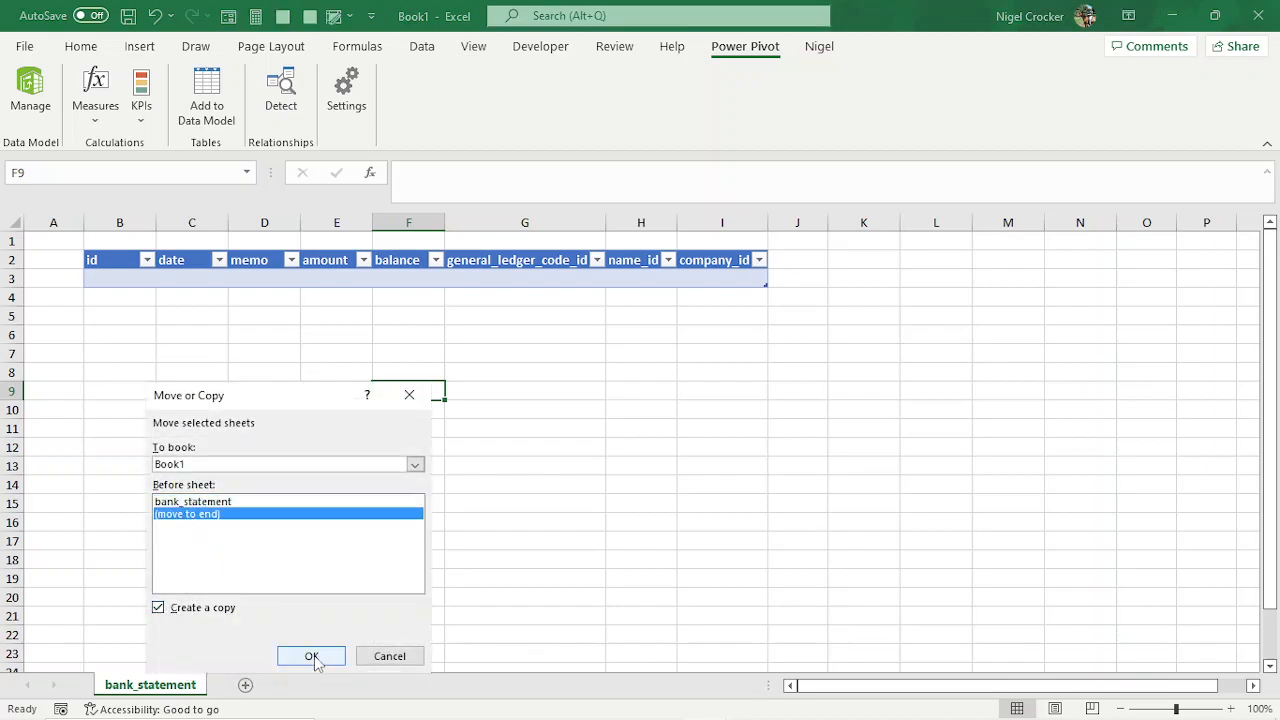
left_click(312, 656)
- Rename the copied bank_statement worksheet as petty_cash
right_click(300, 688)
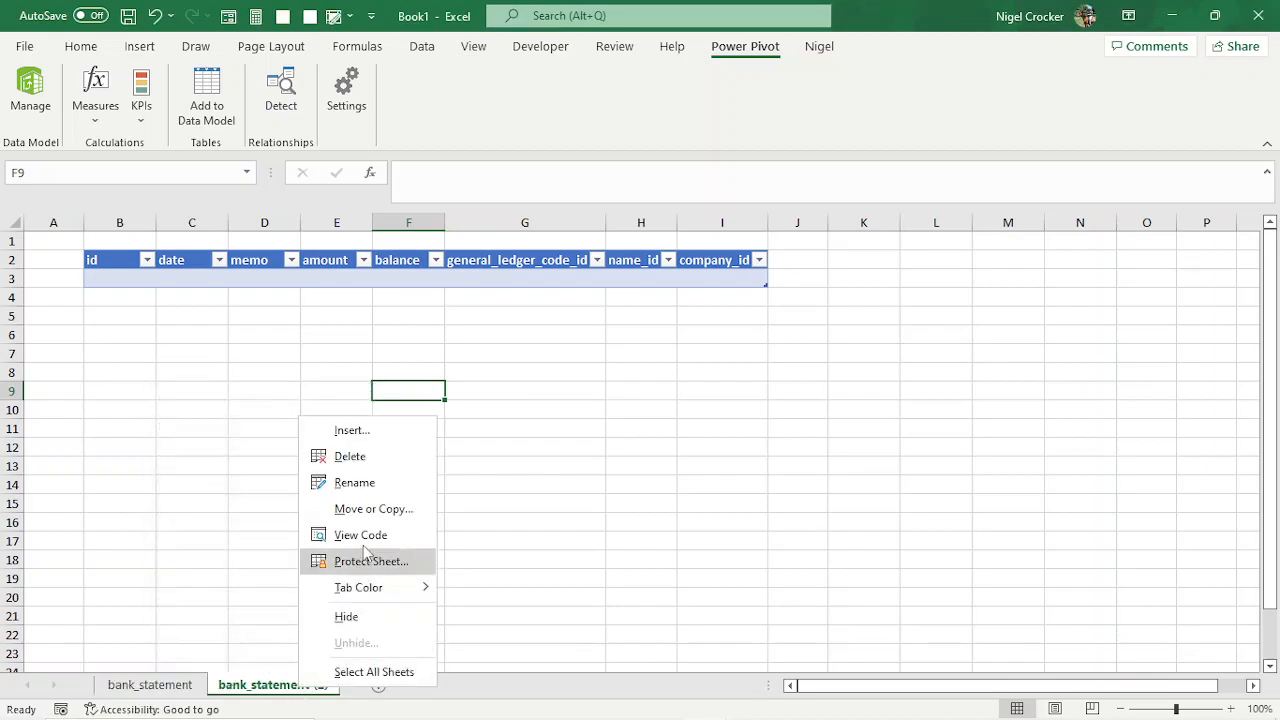
left_click(353, 489)
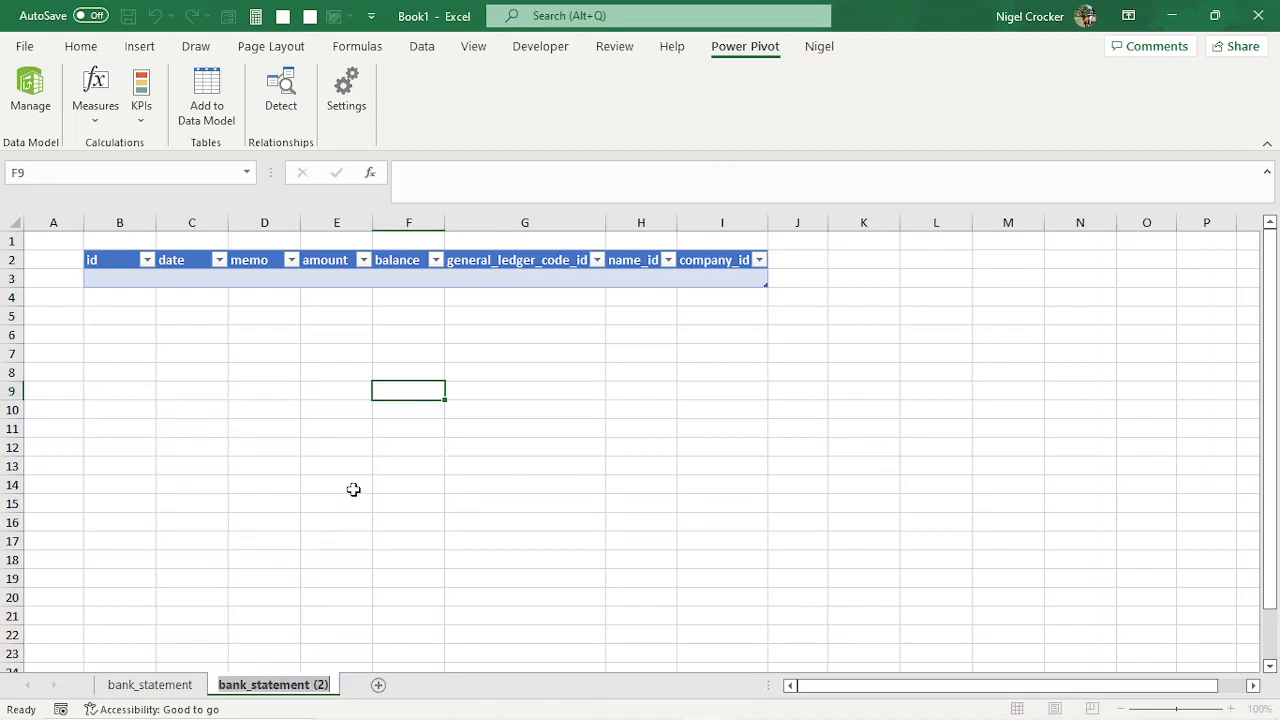
type("petty_caash")
key("BackSpace")
key("BackSpace")
key("BackSpace")
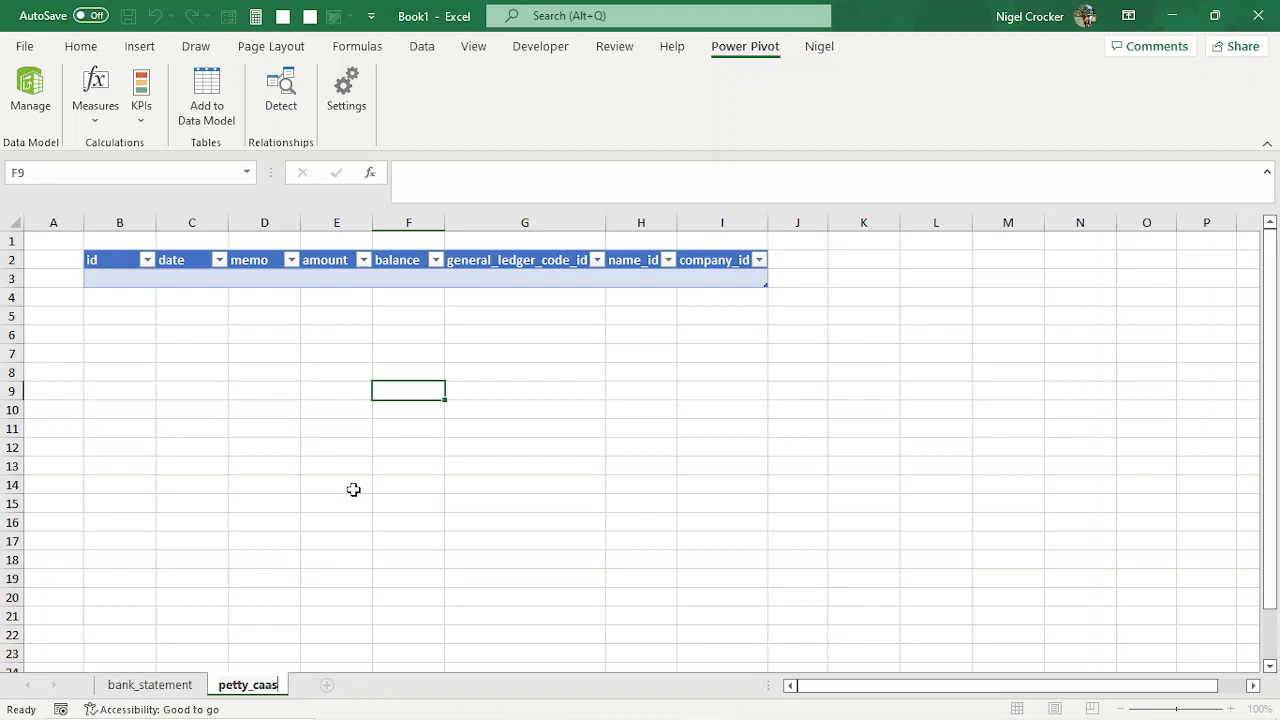
type("sj")
key("BackSpace")
type("h")
left_click(204, 350)
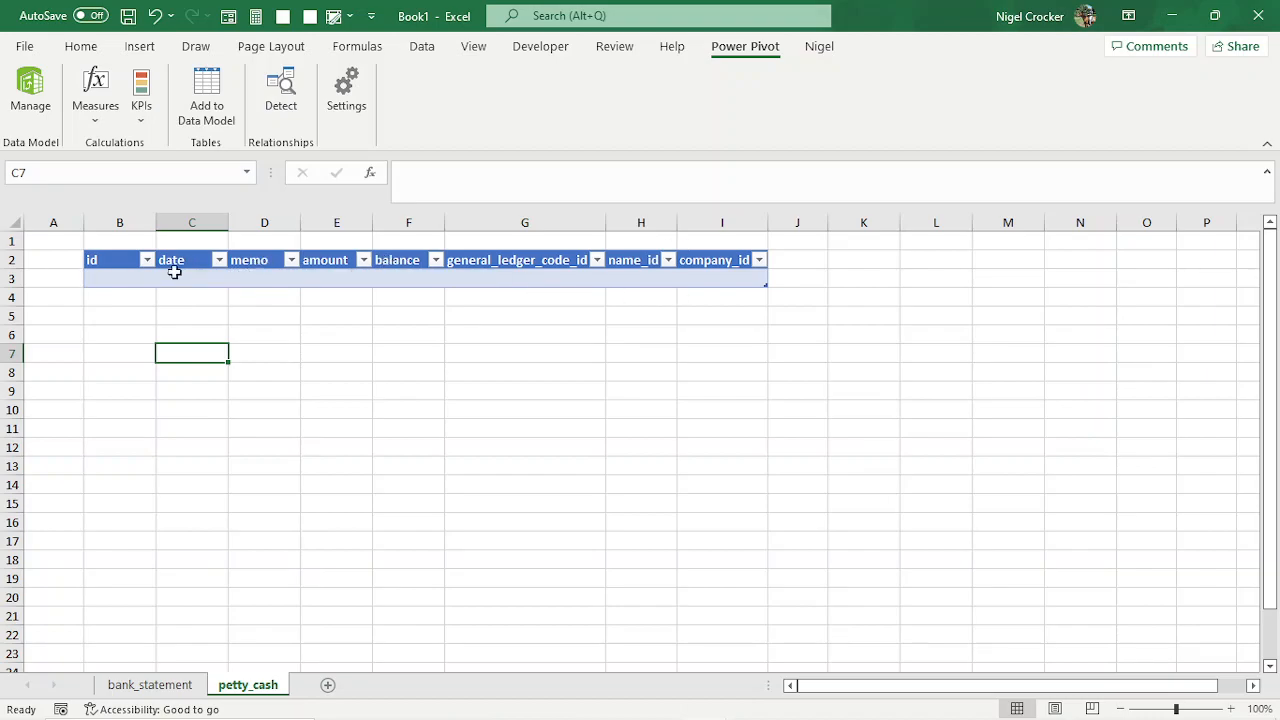
- Set the name of the table on the petty_cash sheet to petty_cash
left_click(149, 270)
left_click(184, 266)
left_click(251, 277)
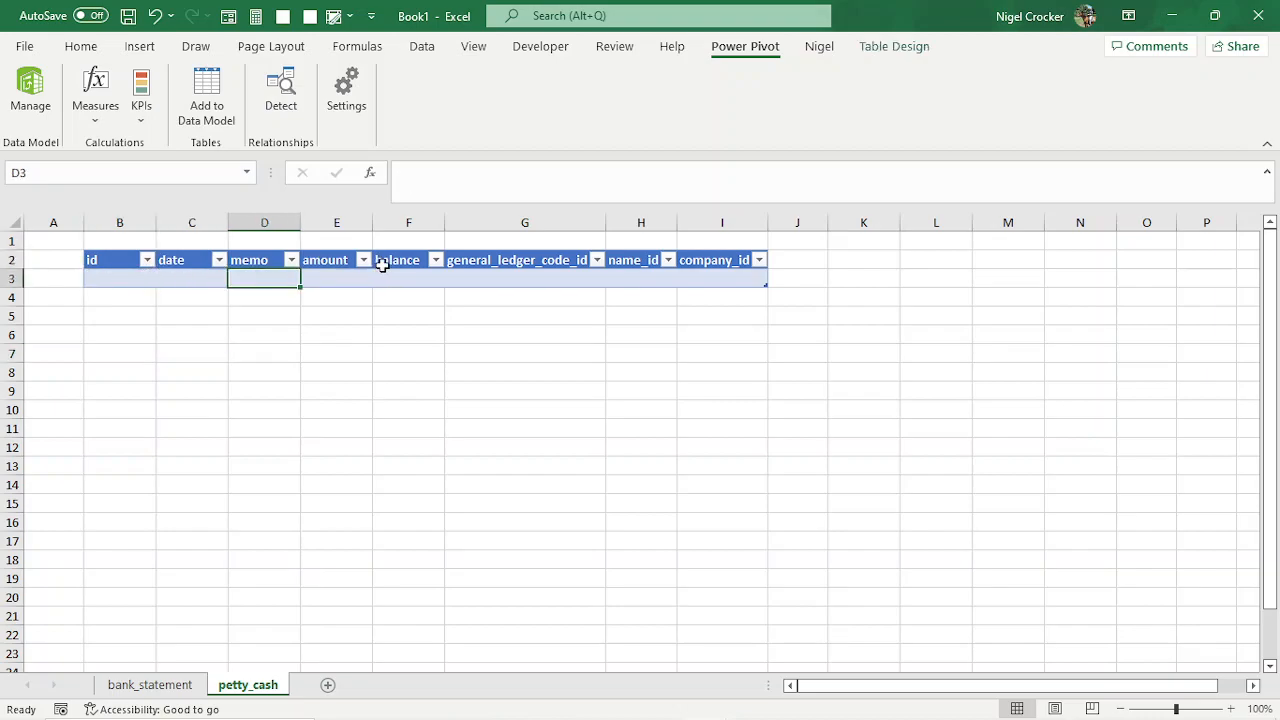
left_click(522, 276)
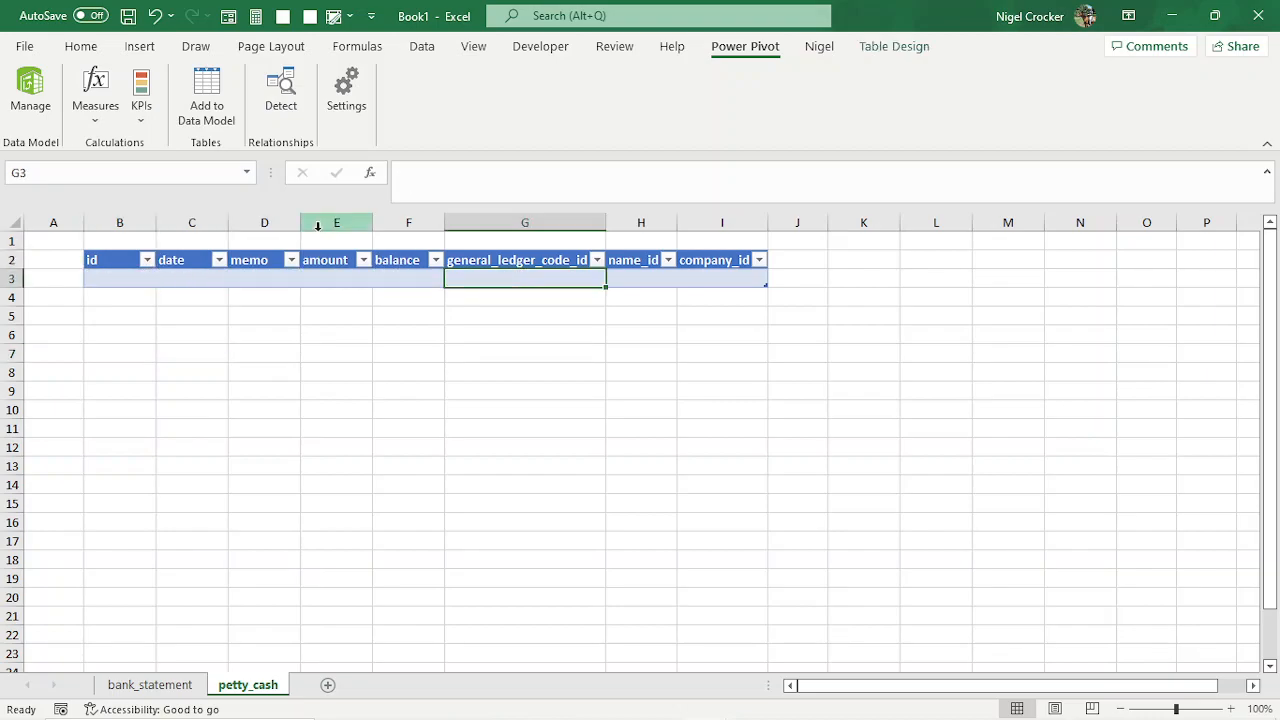
left_click(349, 278)
left_click(906, 49)
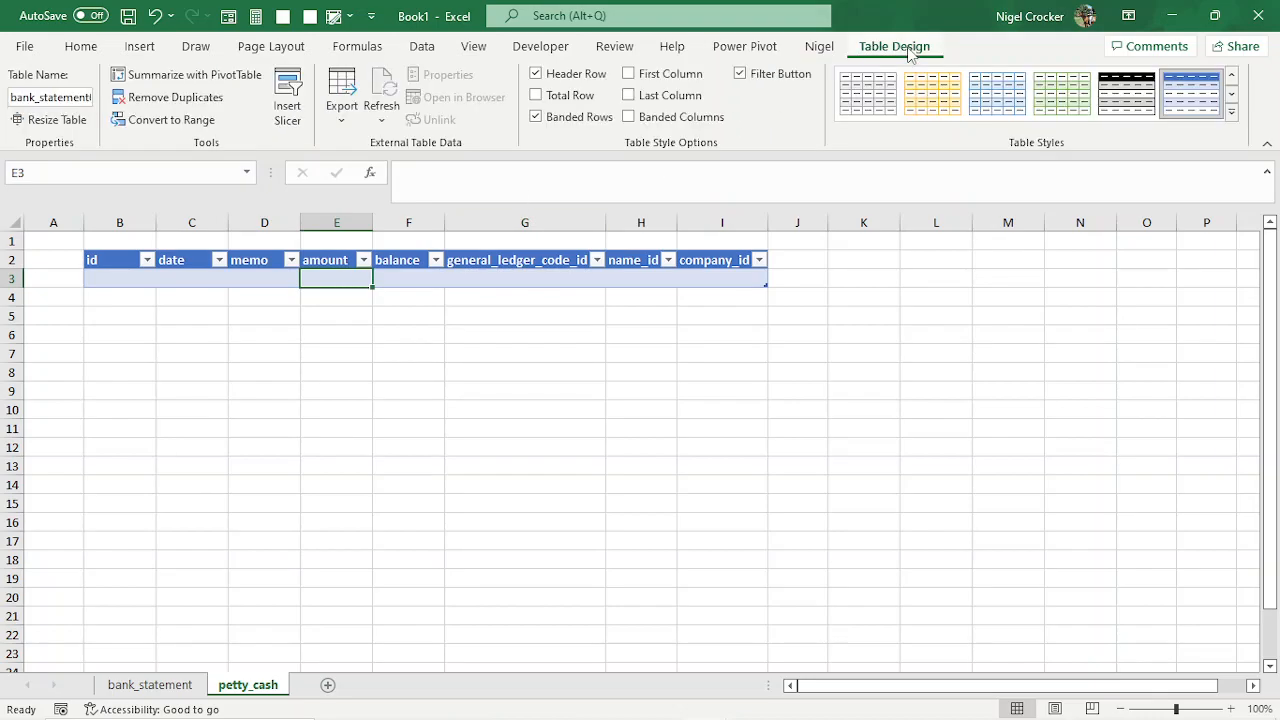
left_click(47, 96)
type("petty_cash")
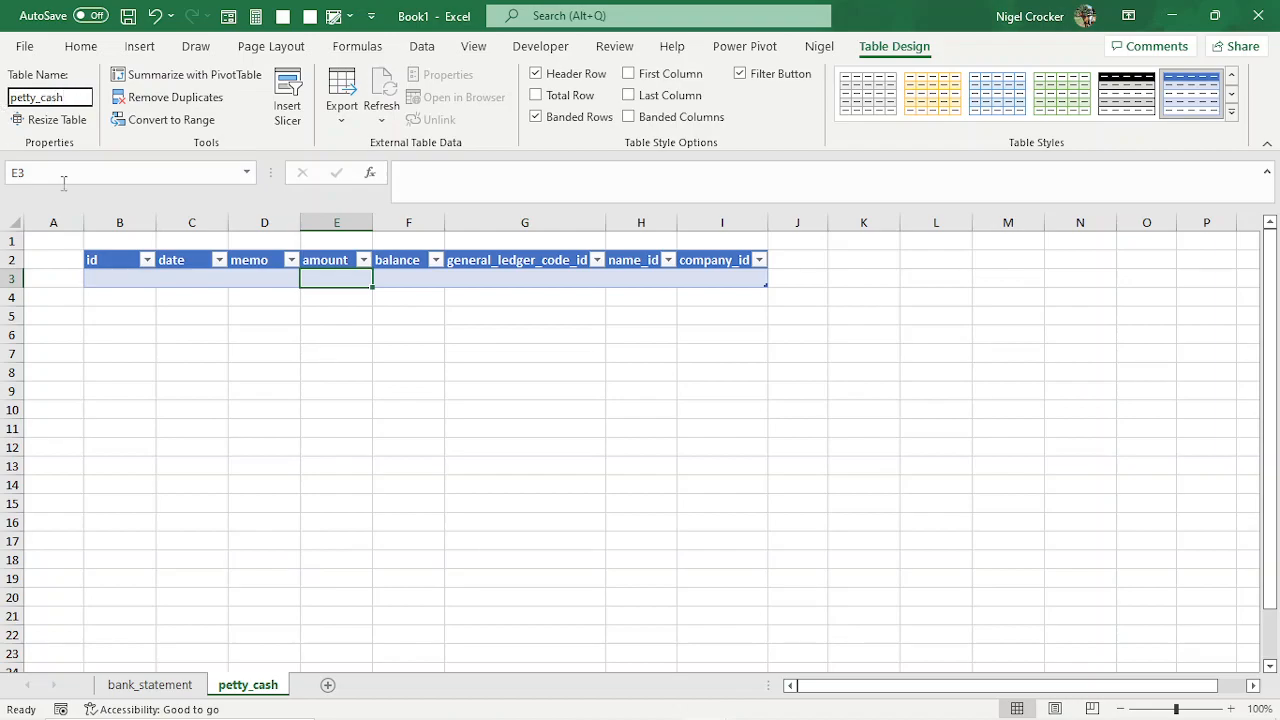
left_click(306, 281)
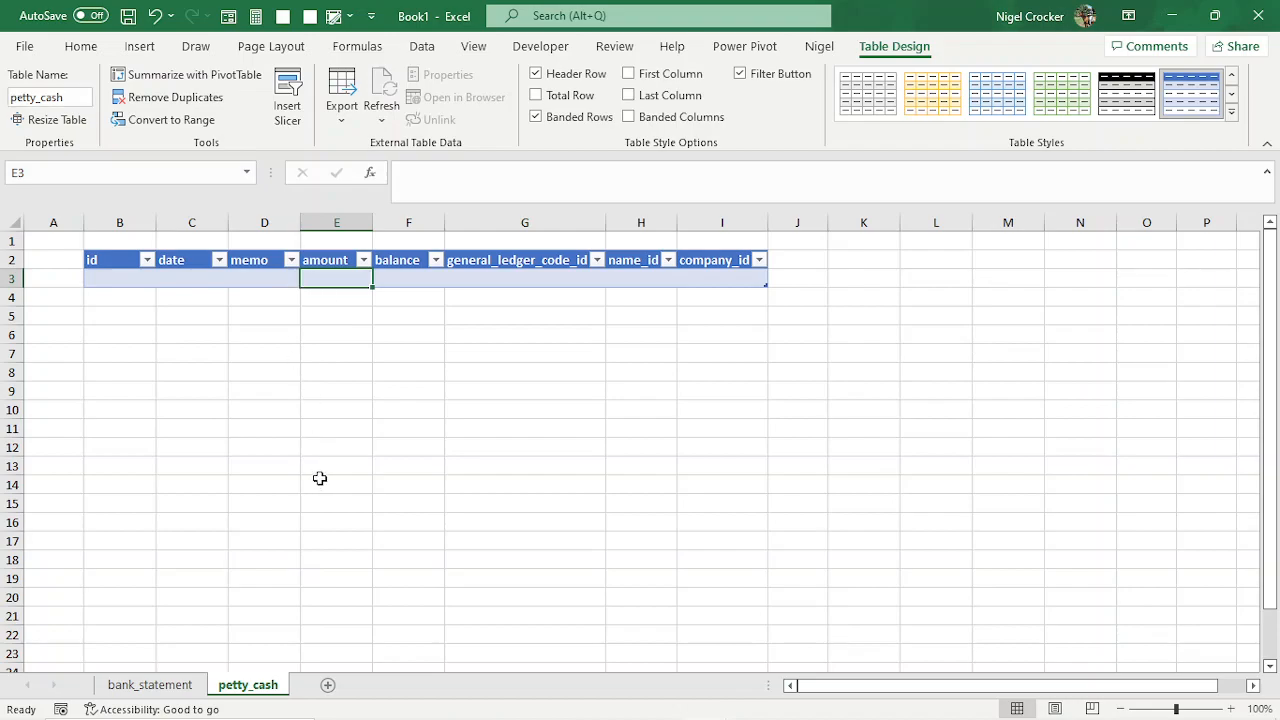
- Duplicate the petty_cash worksheet directly after itself and rename the copy as bill
mouse_move(285, 686)
left_mouse_down()
mouse_move(290, 676)
mouse_move(306, 688)
left_mouse_up()
right_click(313, 687)
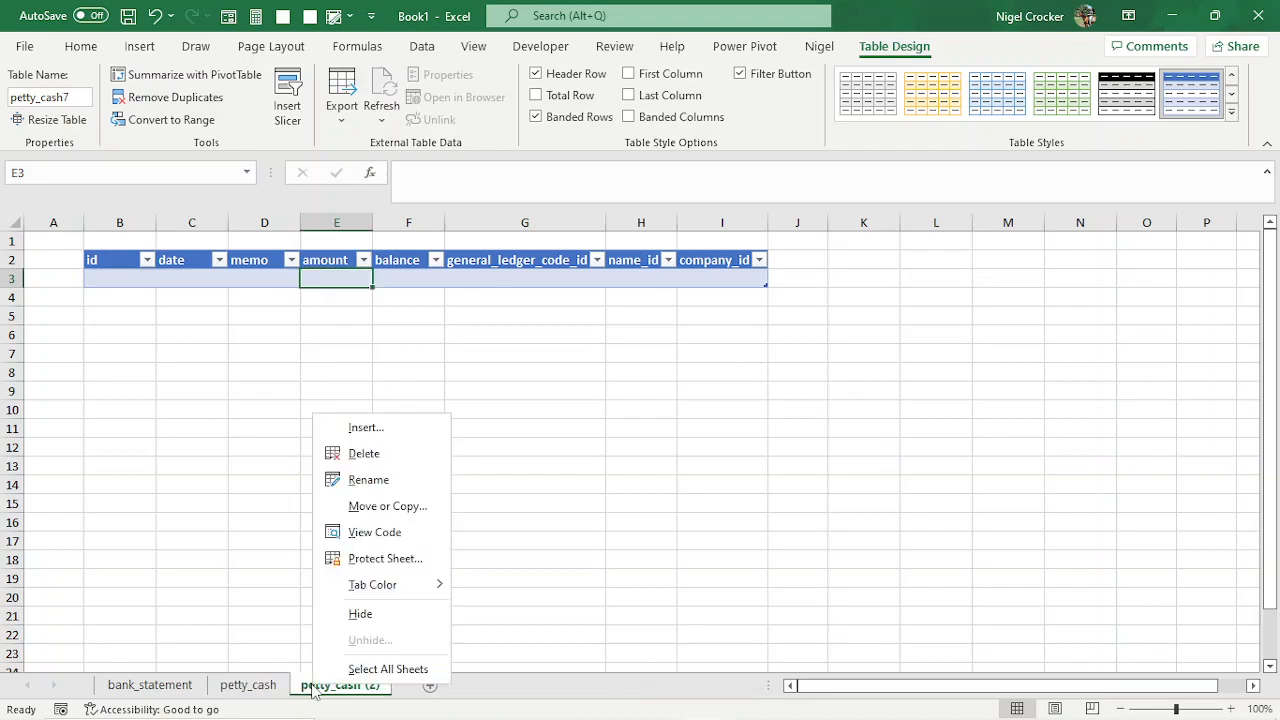
left_click(389, 480)
type("bill")
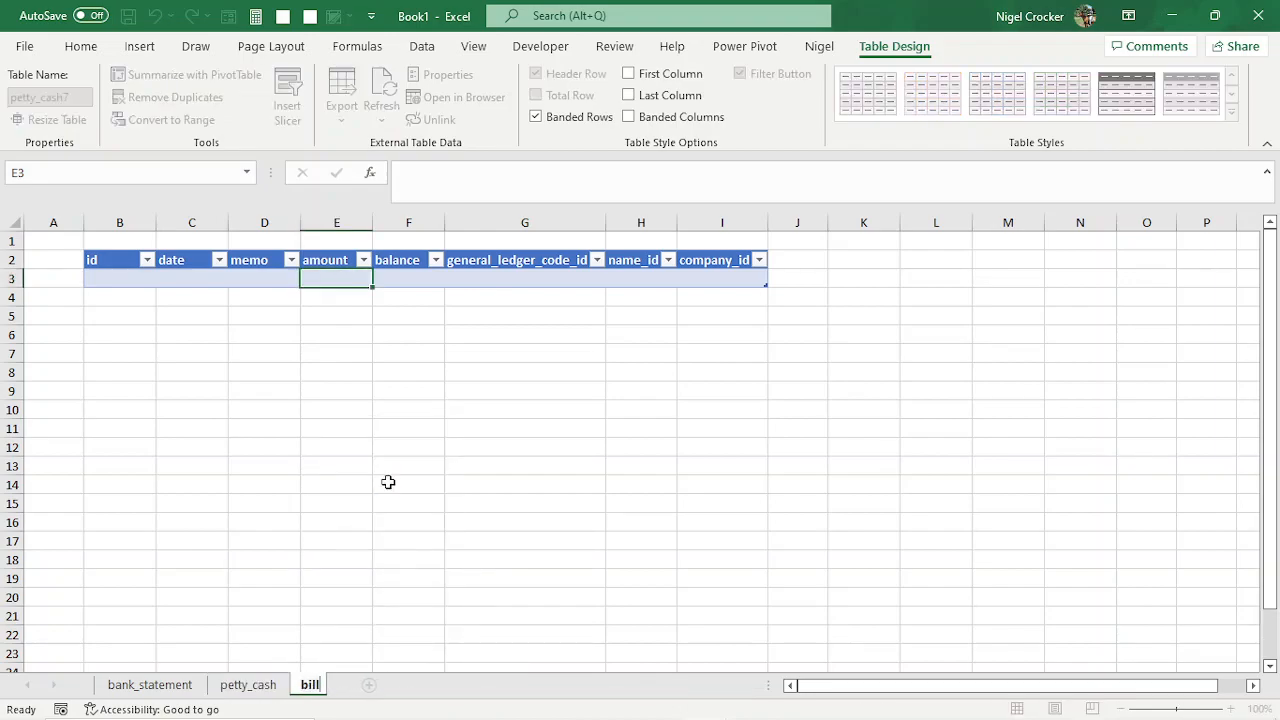
left_click(263, 280)
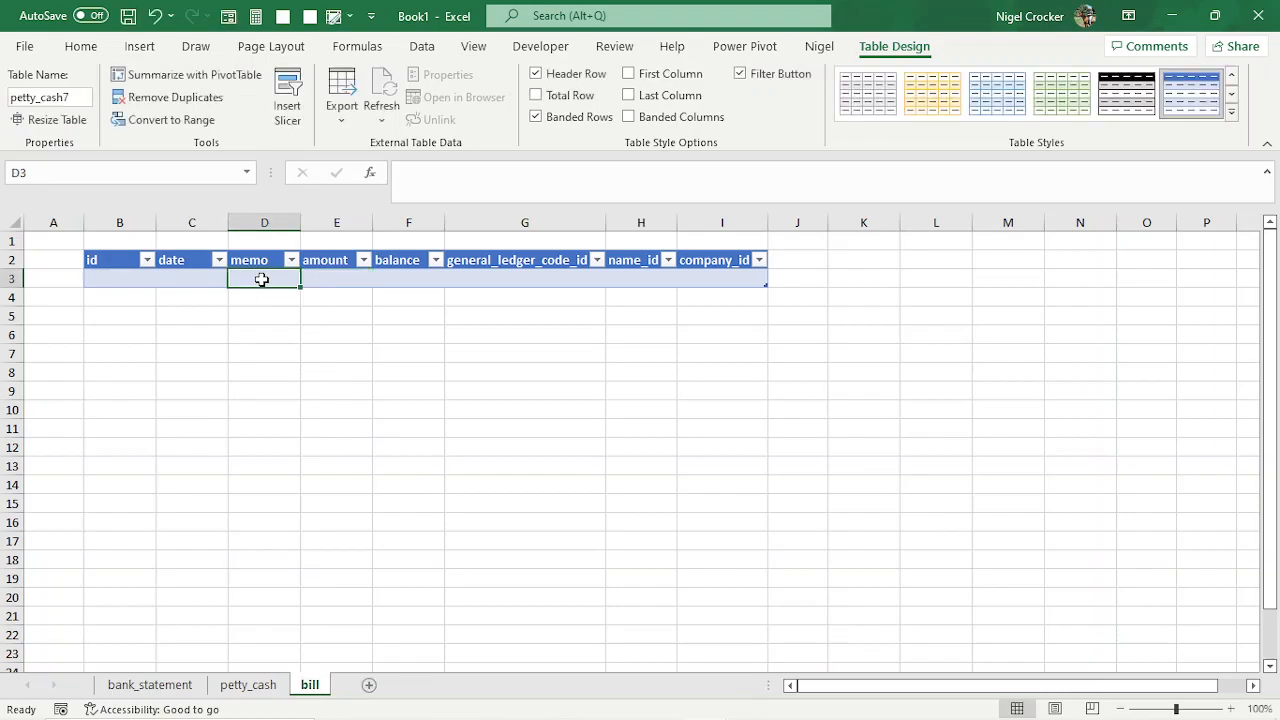
- Set the name of the table on the bill sheet to bill
left_click(92, 97)
type("bill")
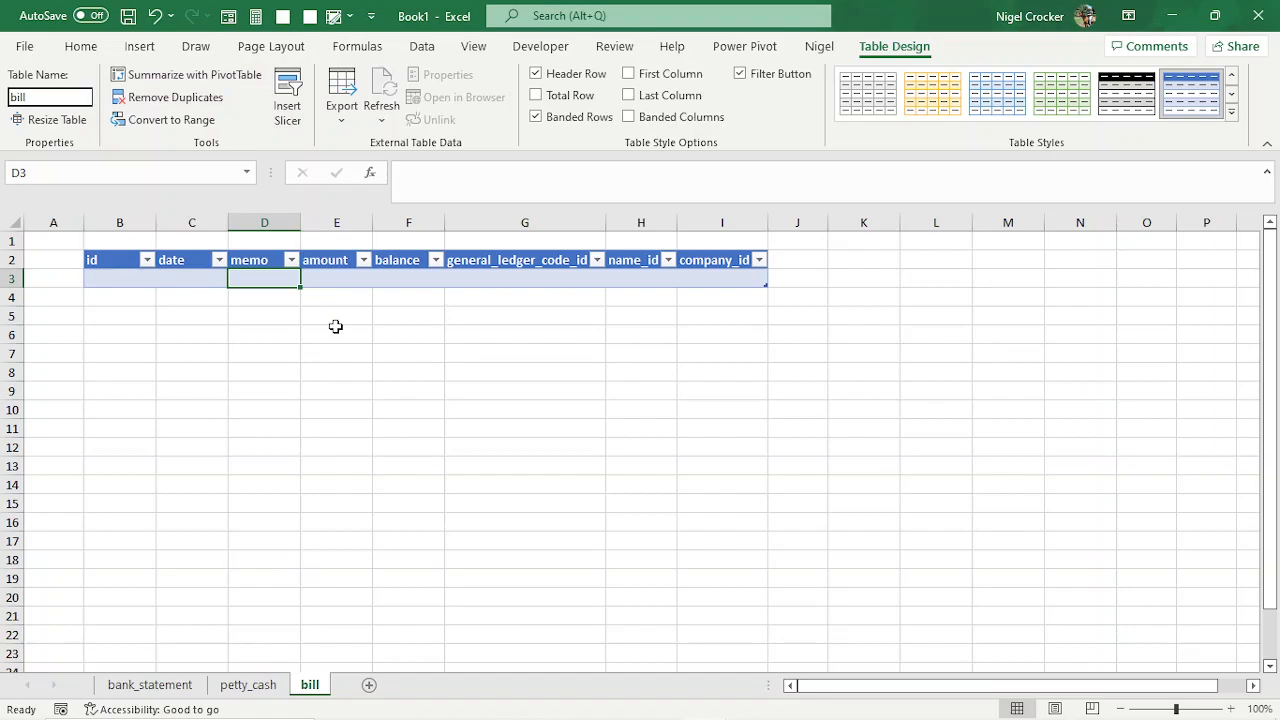
left_click(330, 280)
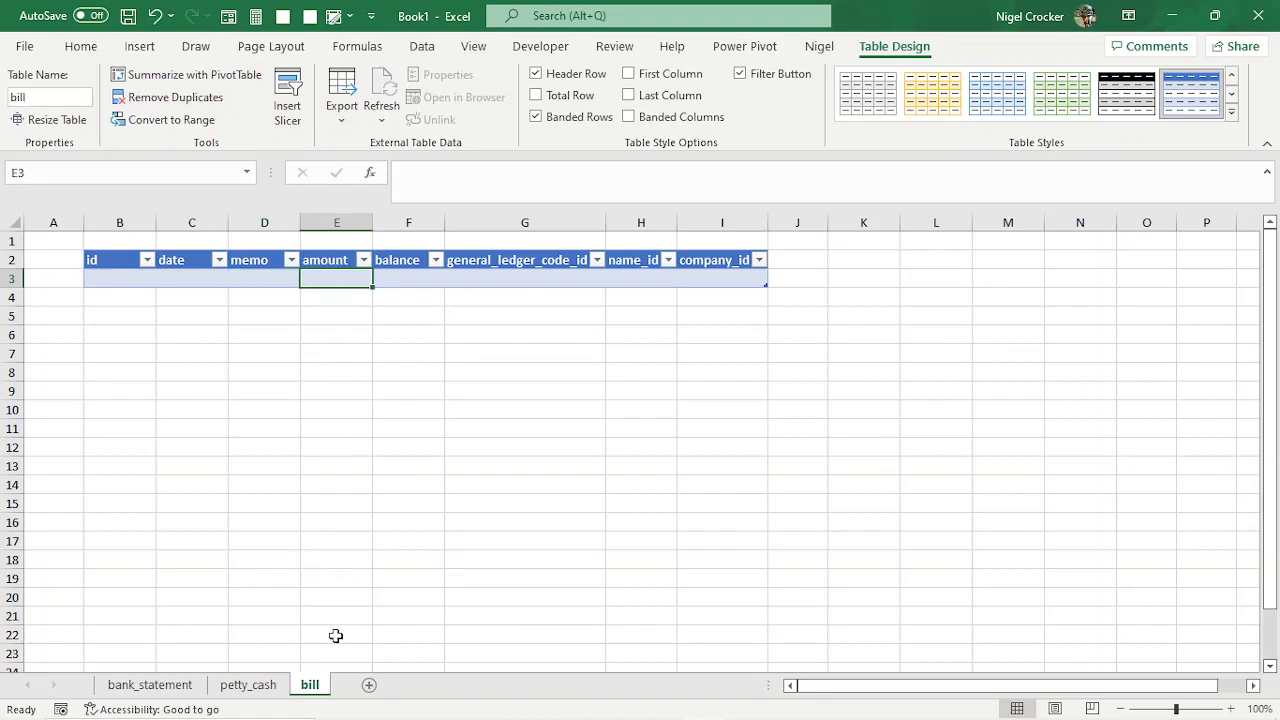
- Duplicate the bill worksheet directly after itself and rename the copy as invoice
left_click_drag(320, 692, 350, 690, "ctrl")
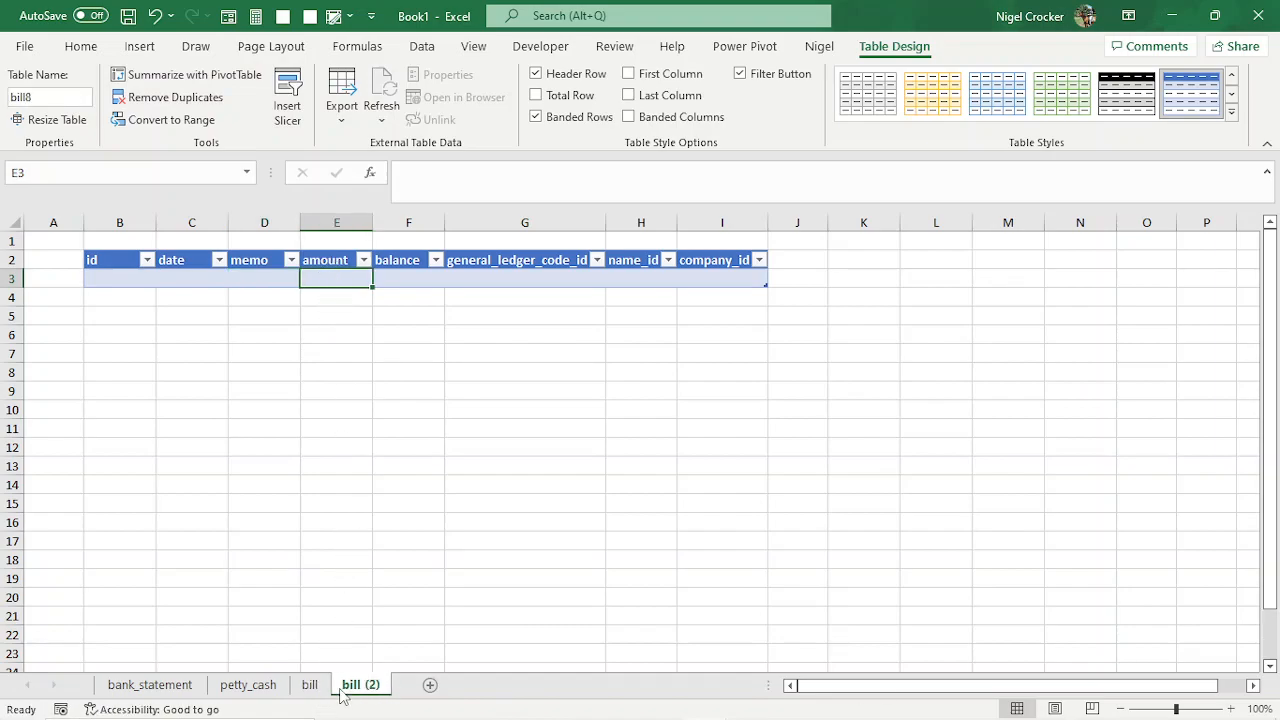
right_click(360, 686)
left_click(422, 499)
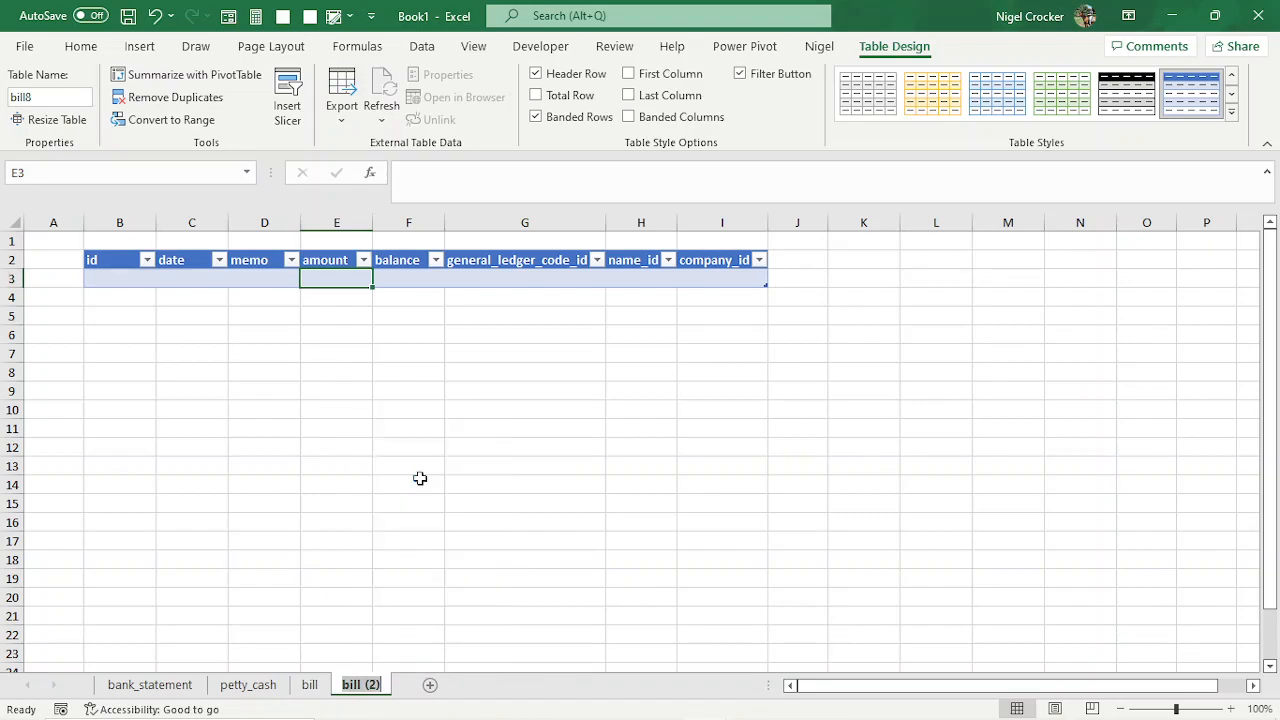
type("invoice")
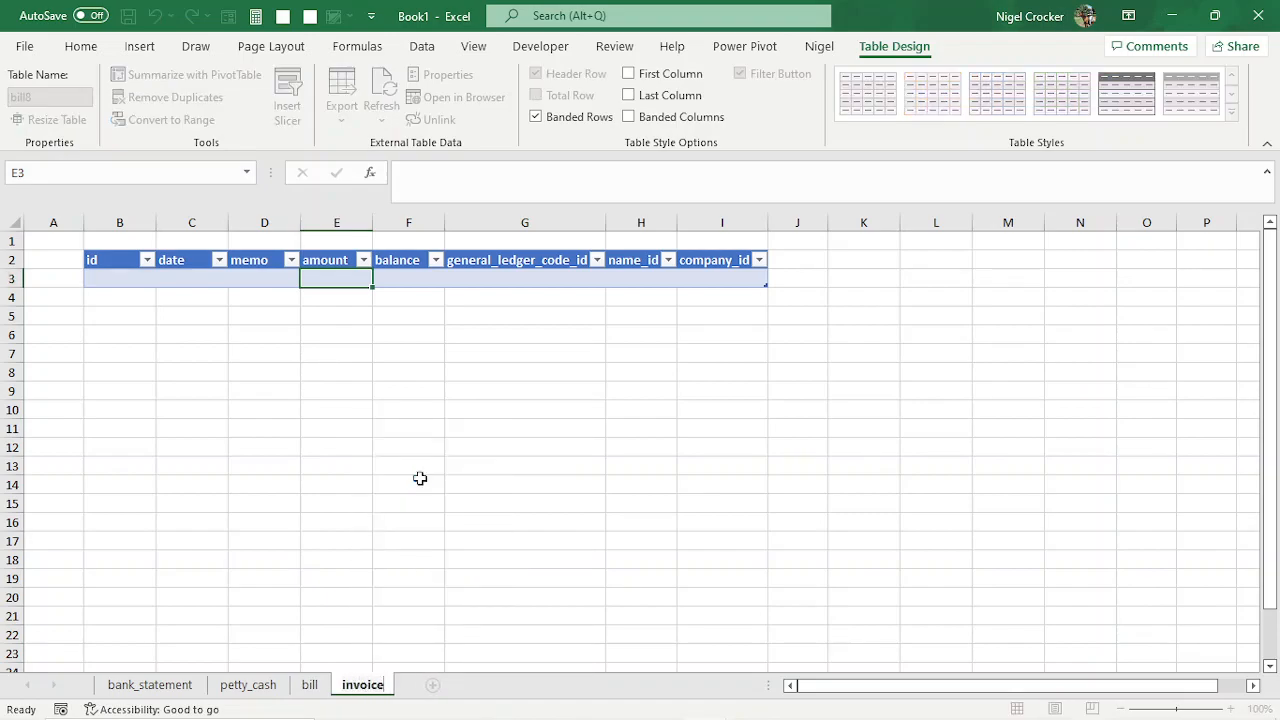
left_click(257, 288)
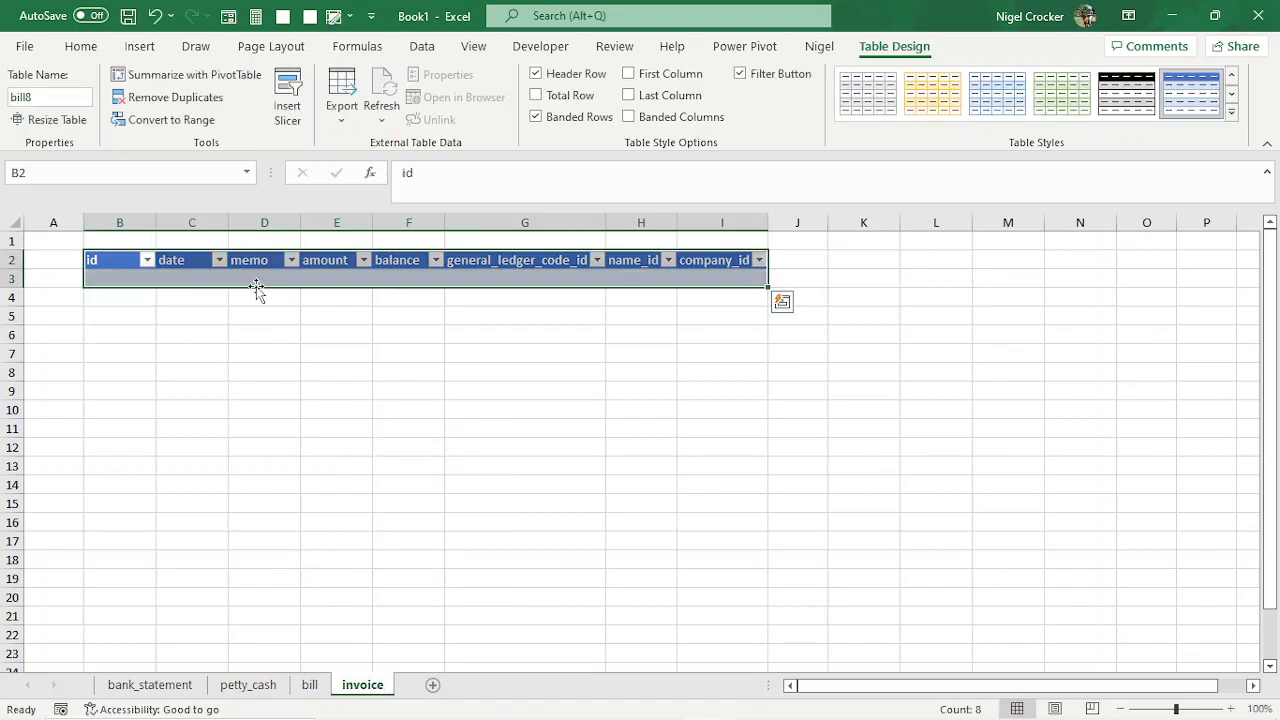
left_click(330, 277)
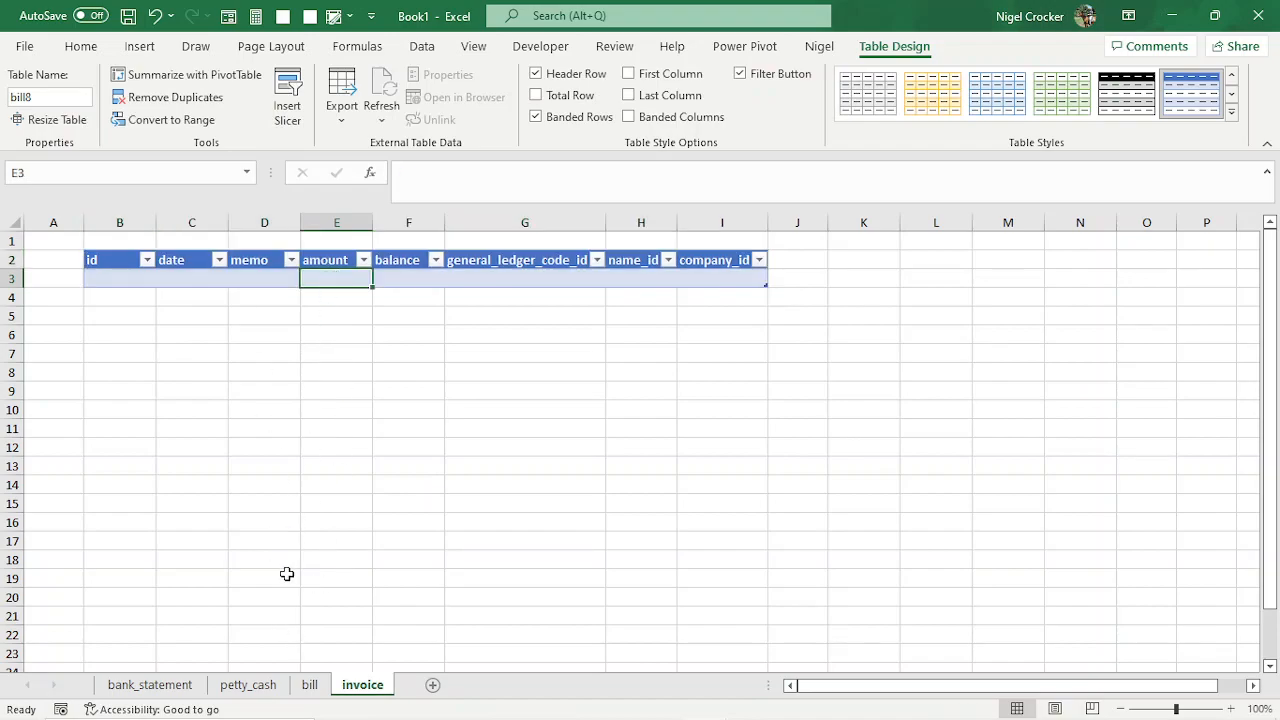
- Check the table names on the bank_statement, petty_cash and bill sheets against their sheet names
left_click(310, 685)
left_click(248, 685)
left_click(150, 685)
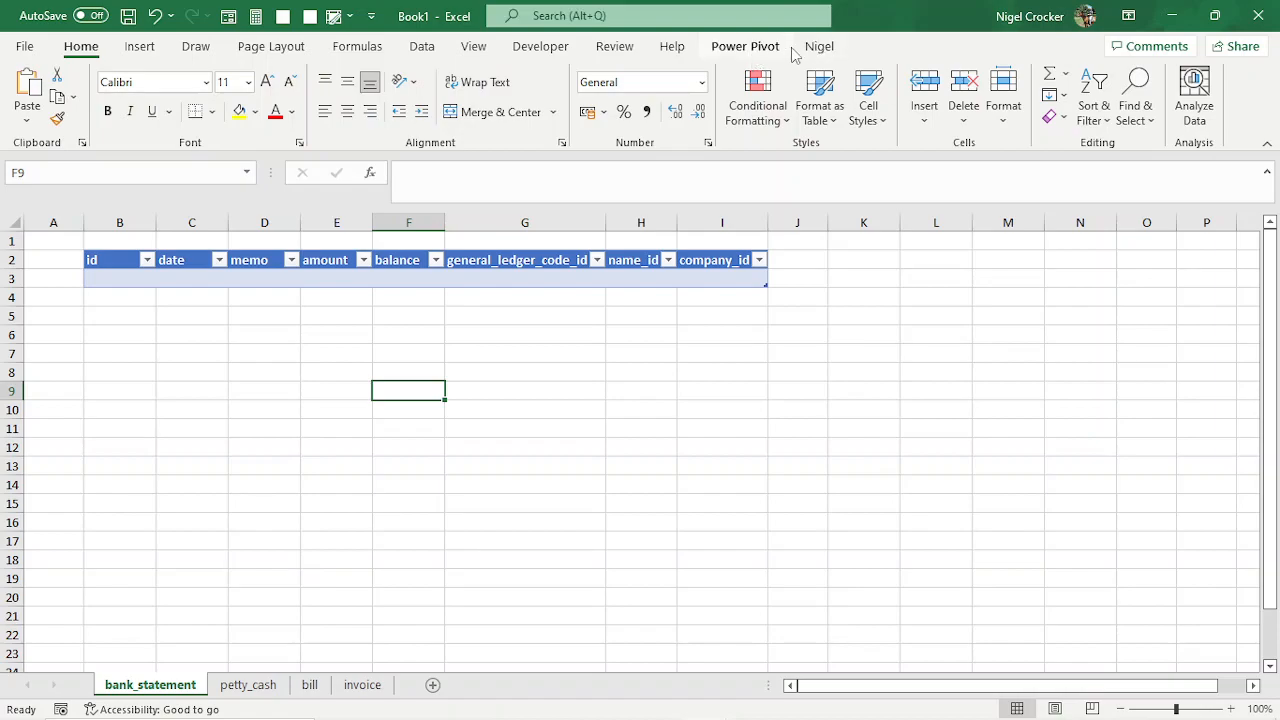
left_click(396, 287)
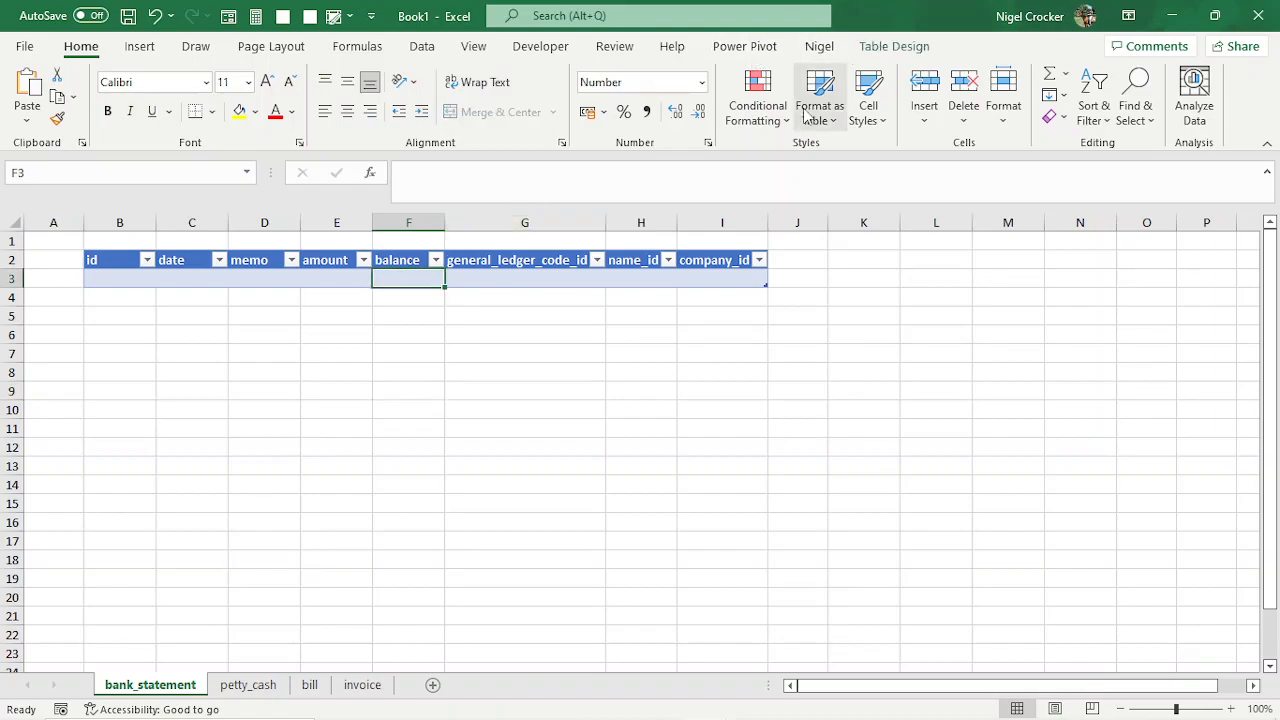
left_click(894, 46)
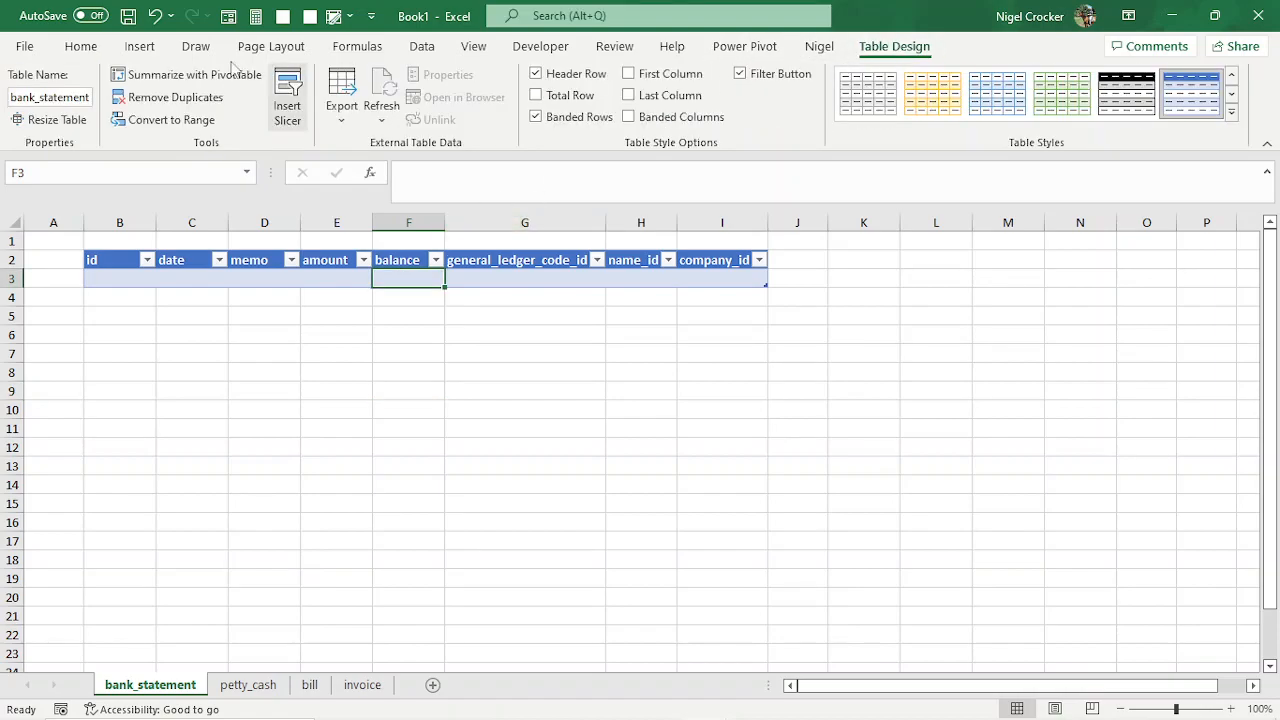
left_click(248, 685)
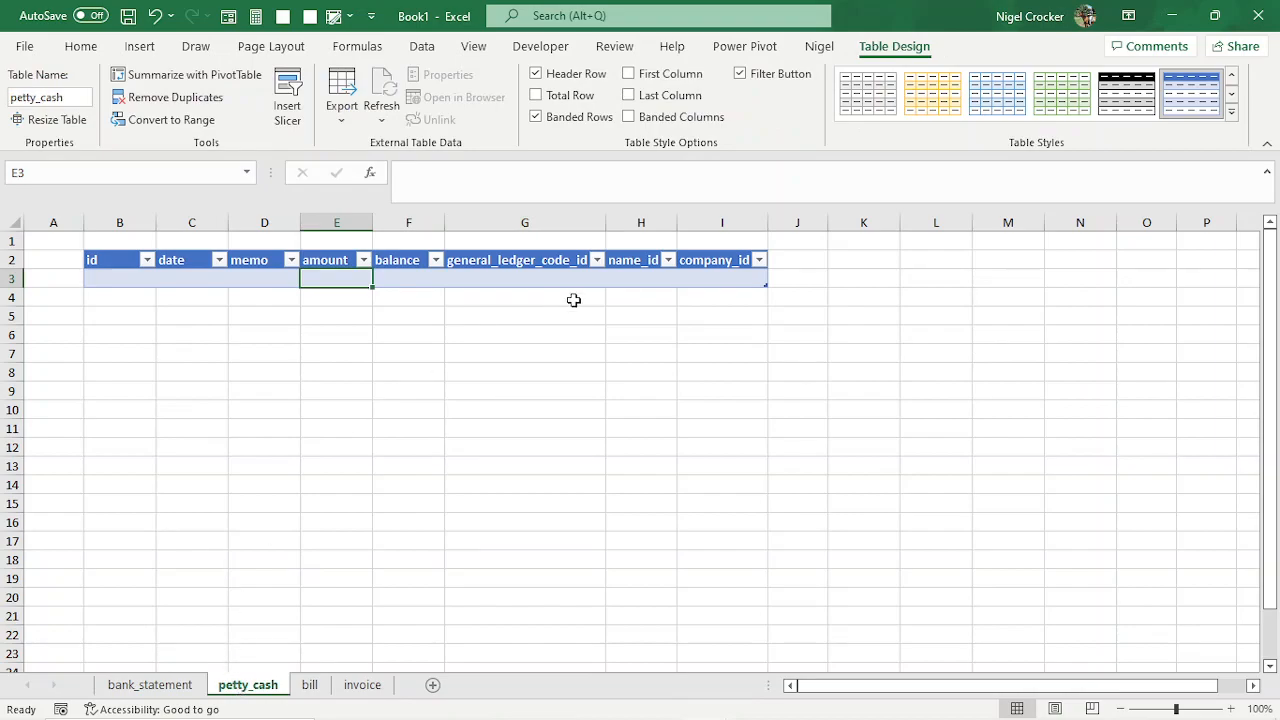
left_click(310, 686)
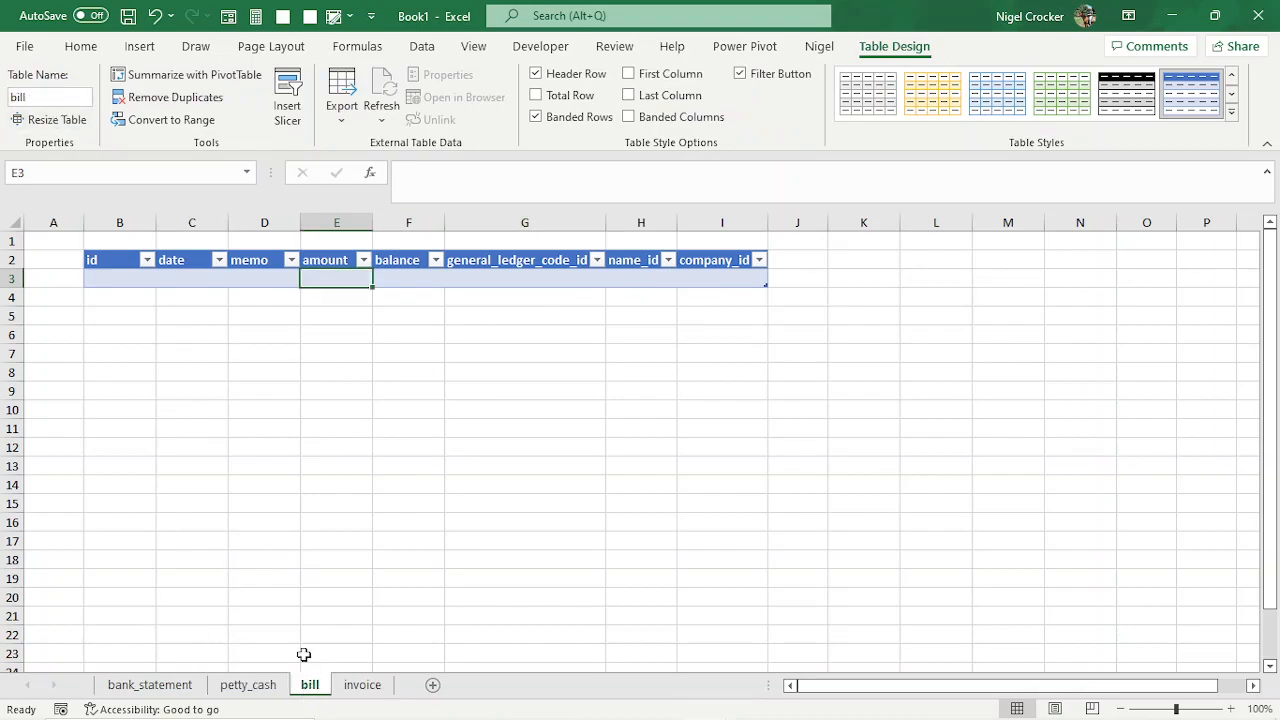
- Set the name of the table on the invoice sheet to invoice
left_click(364, 688)
left_click(67, 100)
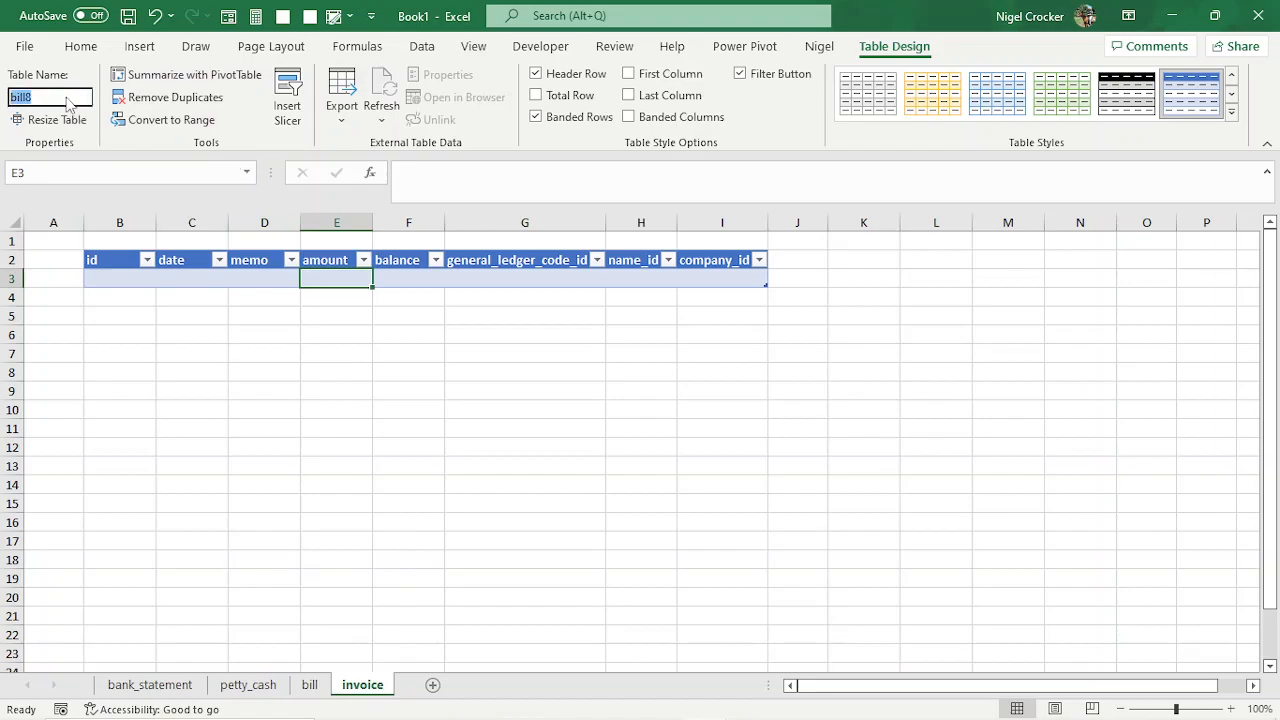
type("i")
left_click(252, 280)
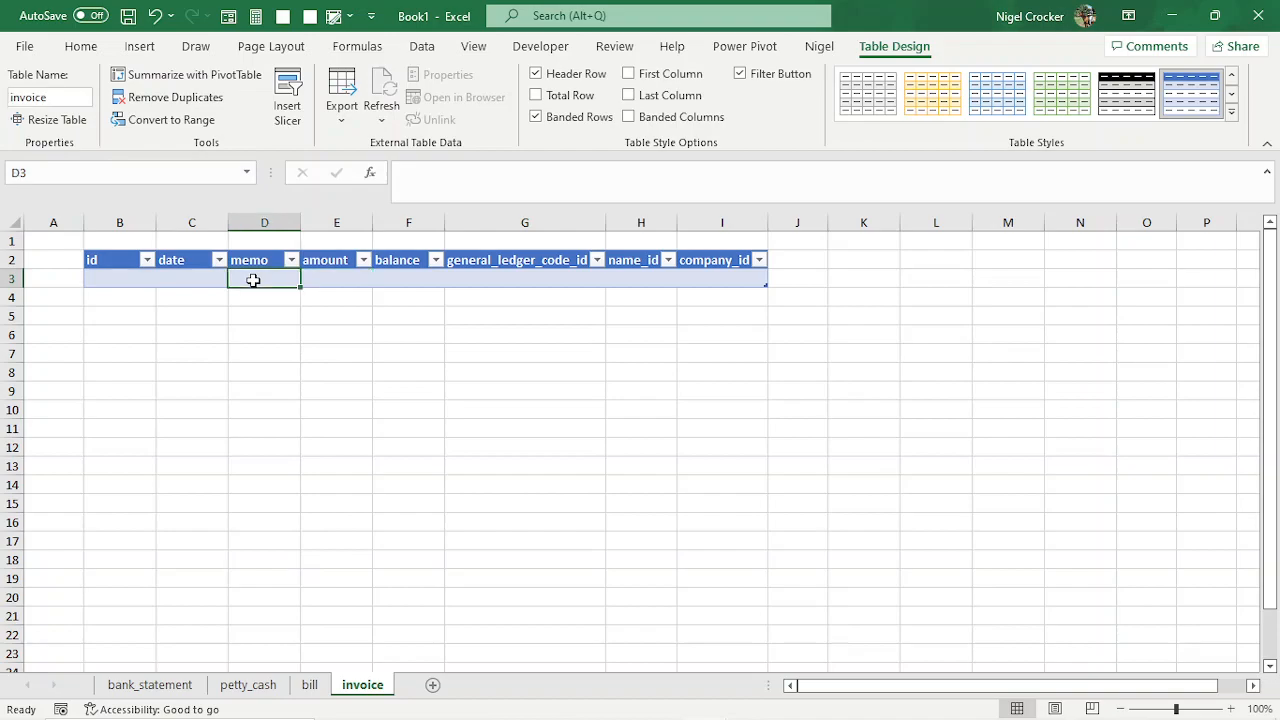
- Examine the invoice table's extent and look through the tables on the bank_statement, petty_cash, bill and invoice sheets
left_click(160, 282)
key("ctrl+a")
left_click(251, 279)
left_click(152, 684)
left_click(248, 684)
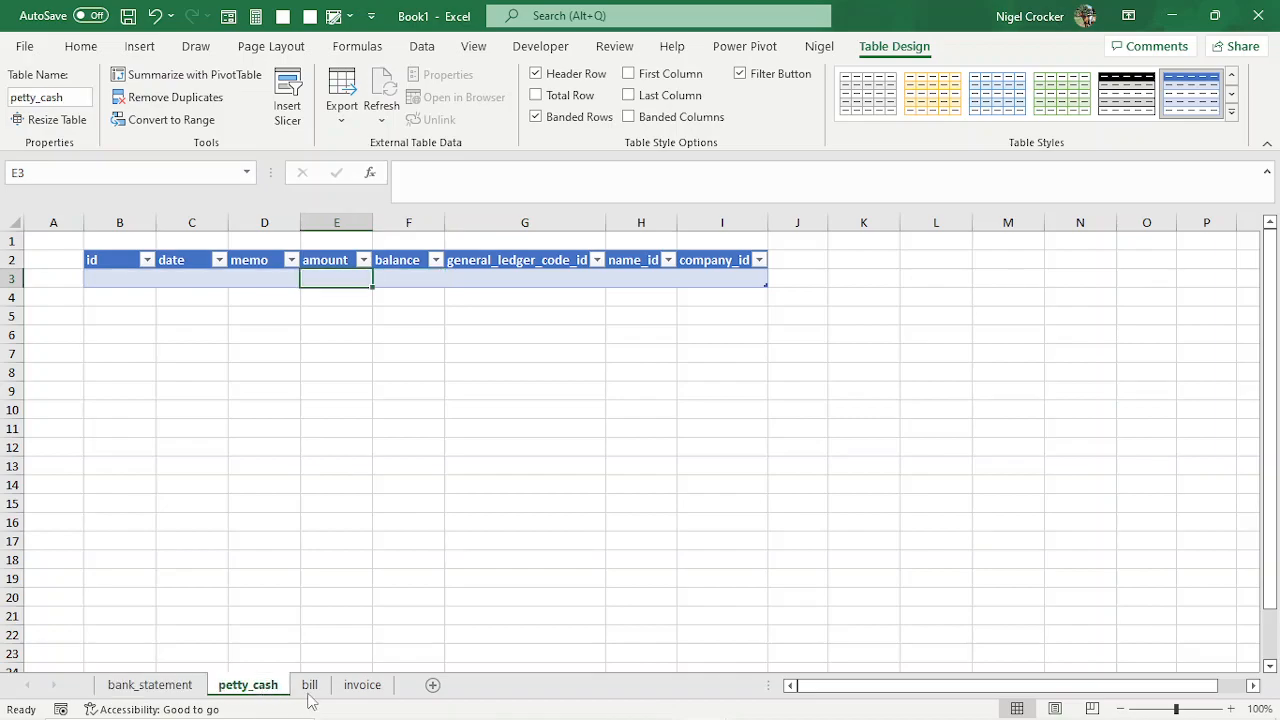
left_click(309, 684)
left_click(362, 684)
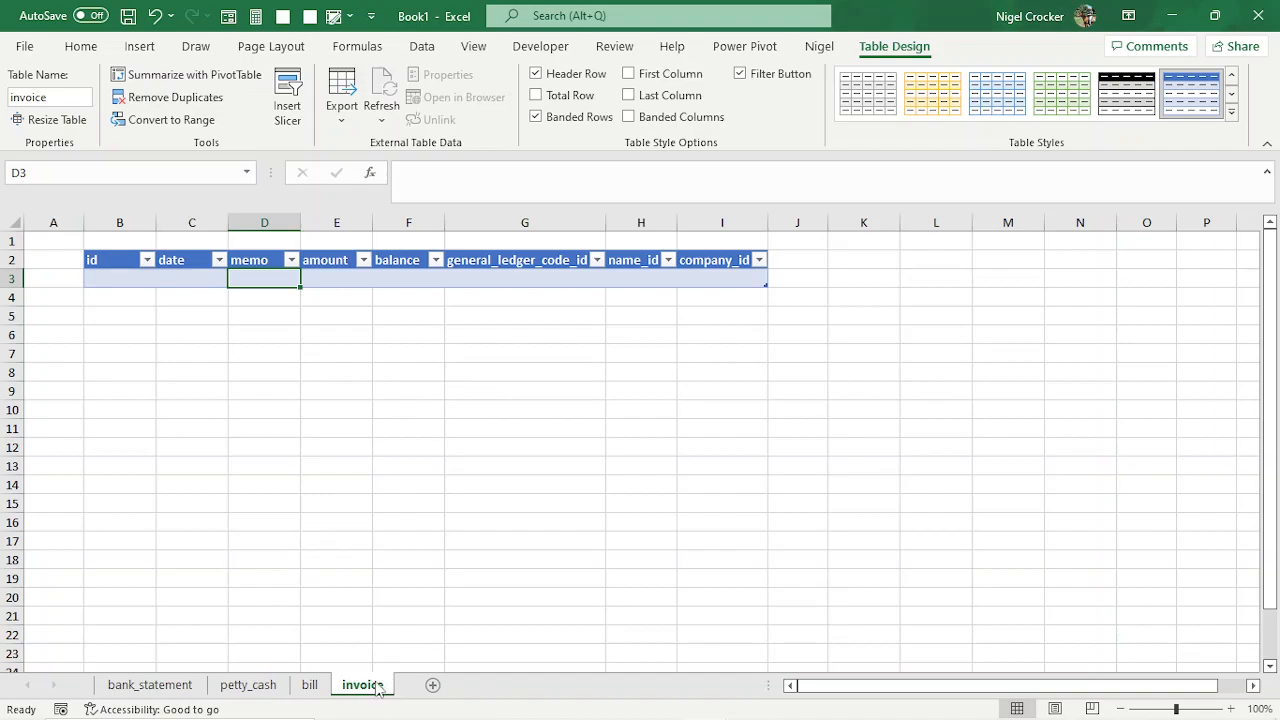
- Duplicate the invoice worksheet directly after itself and rename the copy as journal
left_click_drag(378, 690, 404, 690)
right_click(406, 688)
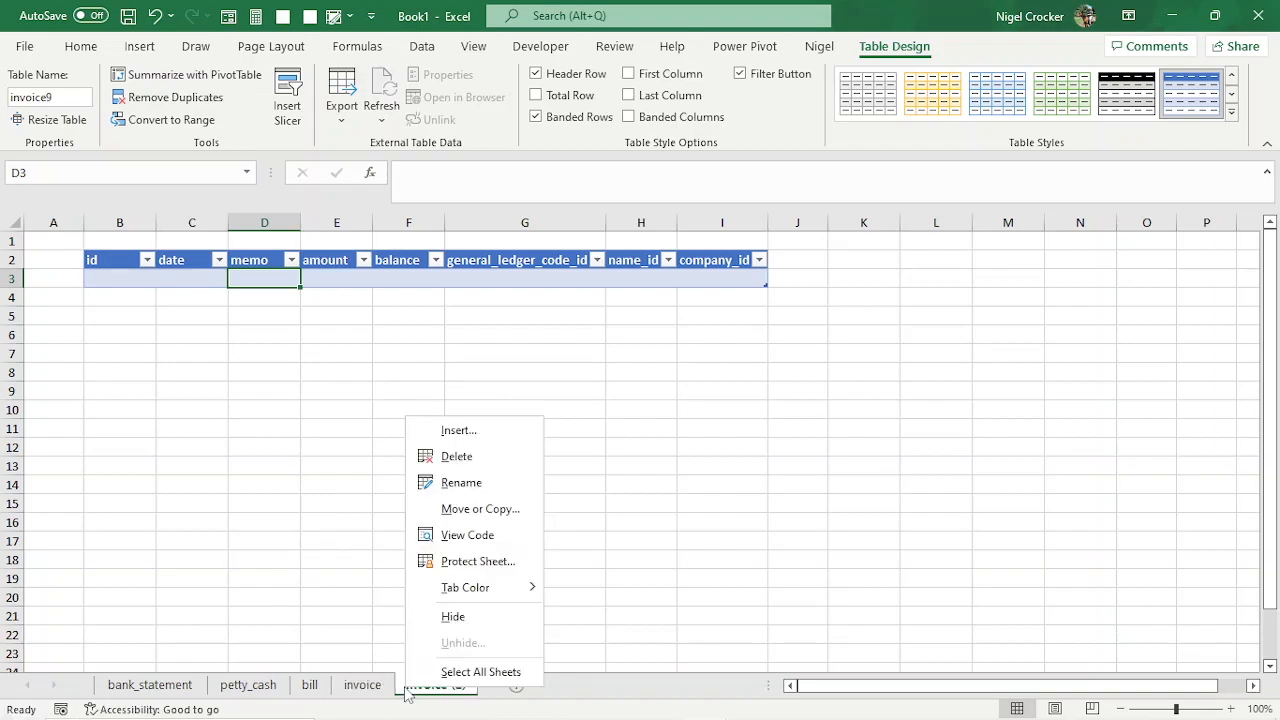
left_click(461, 482)
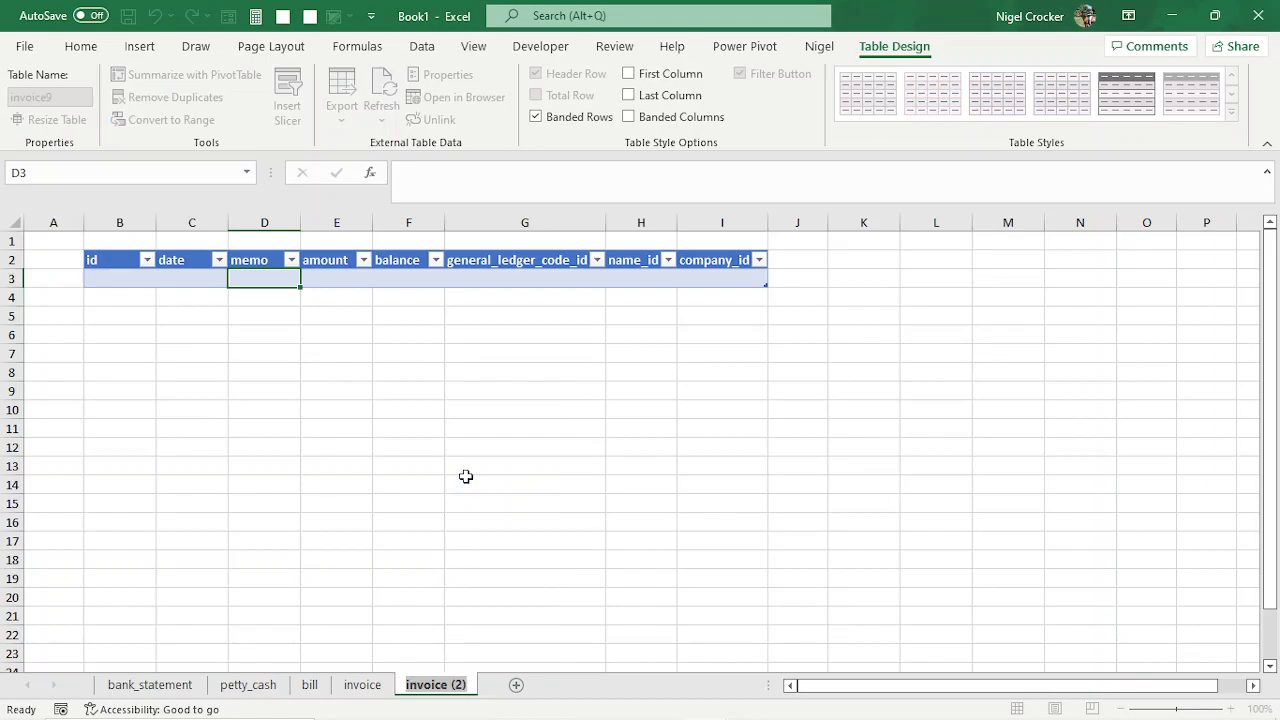
type("journal")
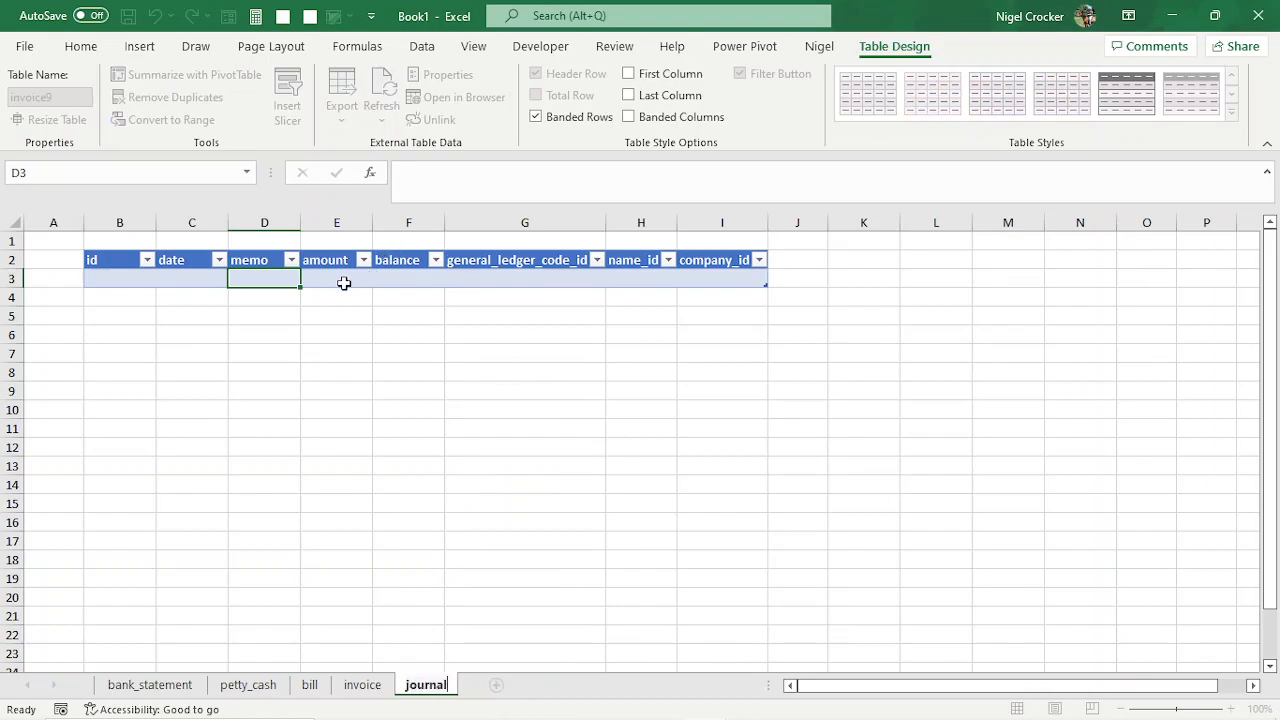
left_click(343, 283)
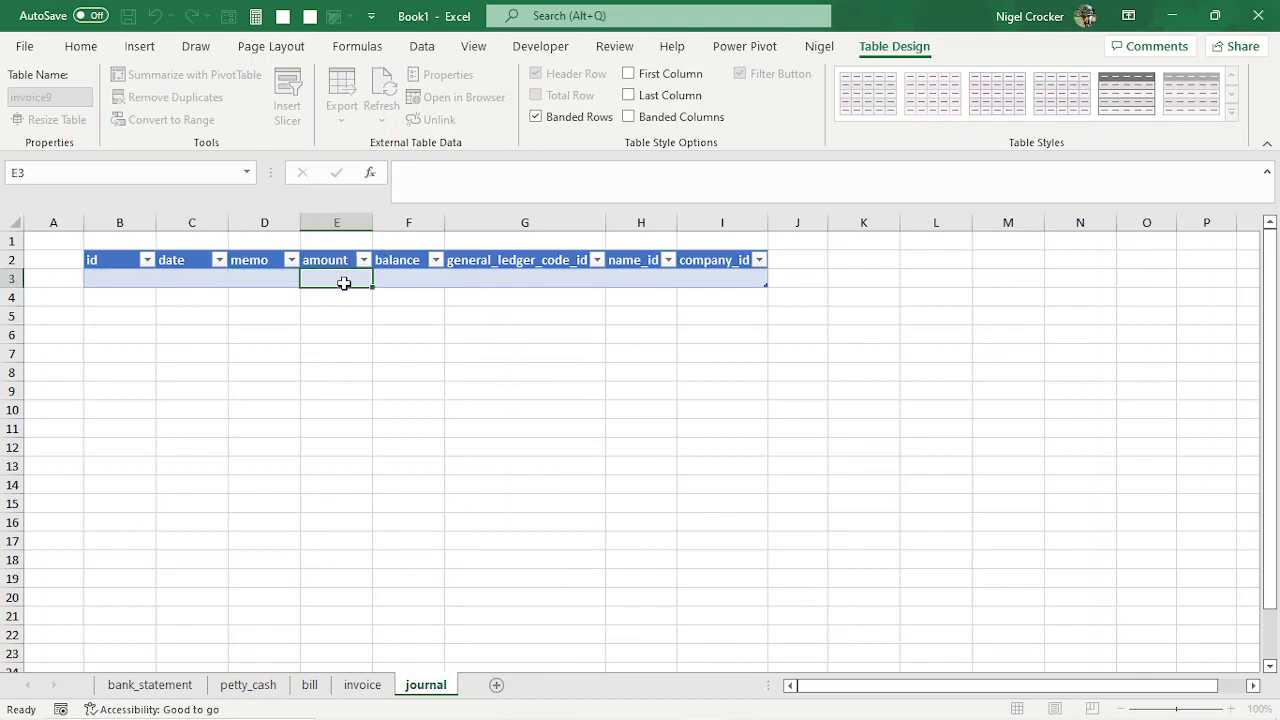
- Set the name of the table on the journal sheet to journal
left_click(66, 95)
type("journal")
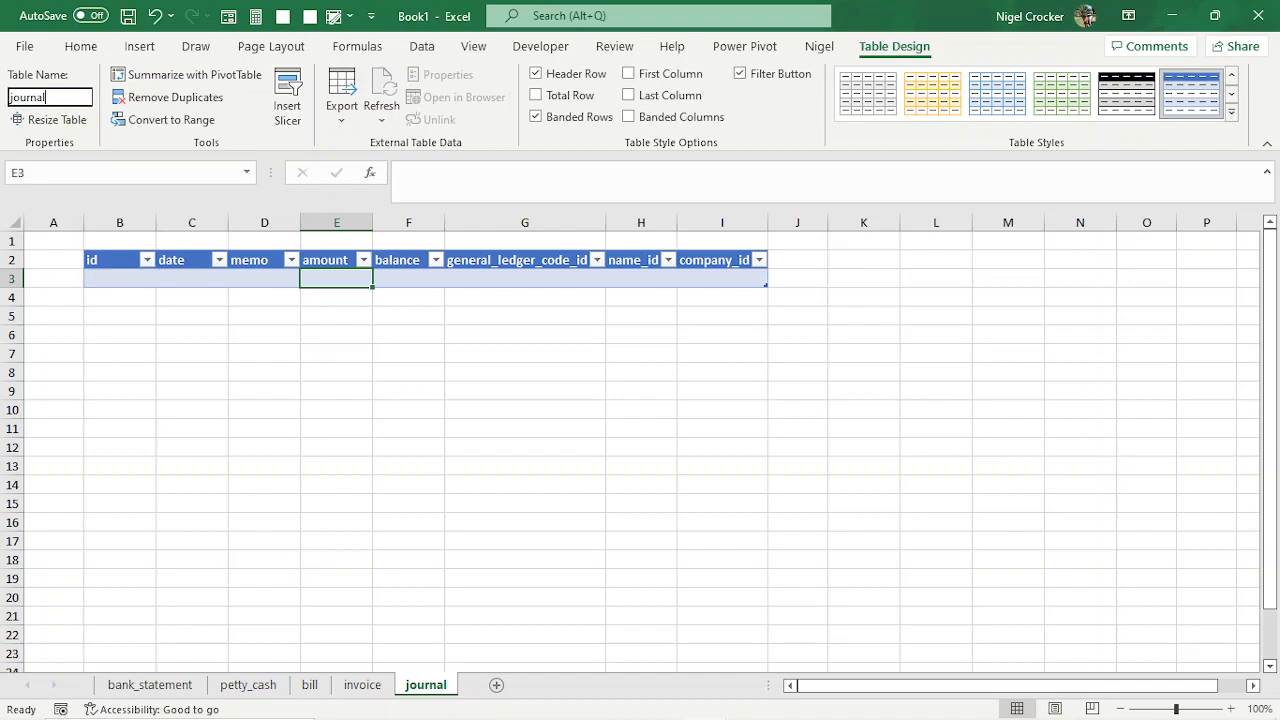
left_click(272, 276)
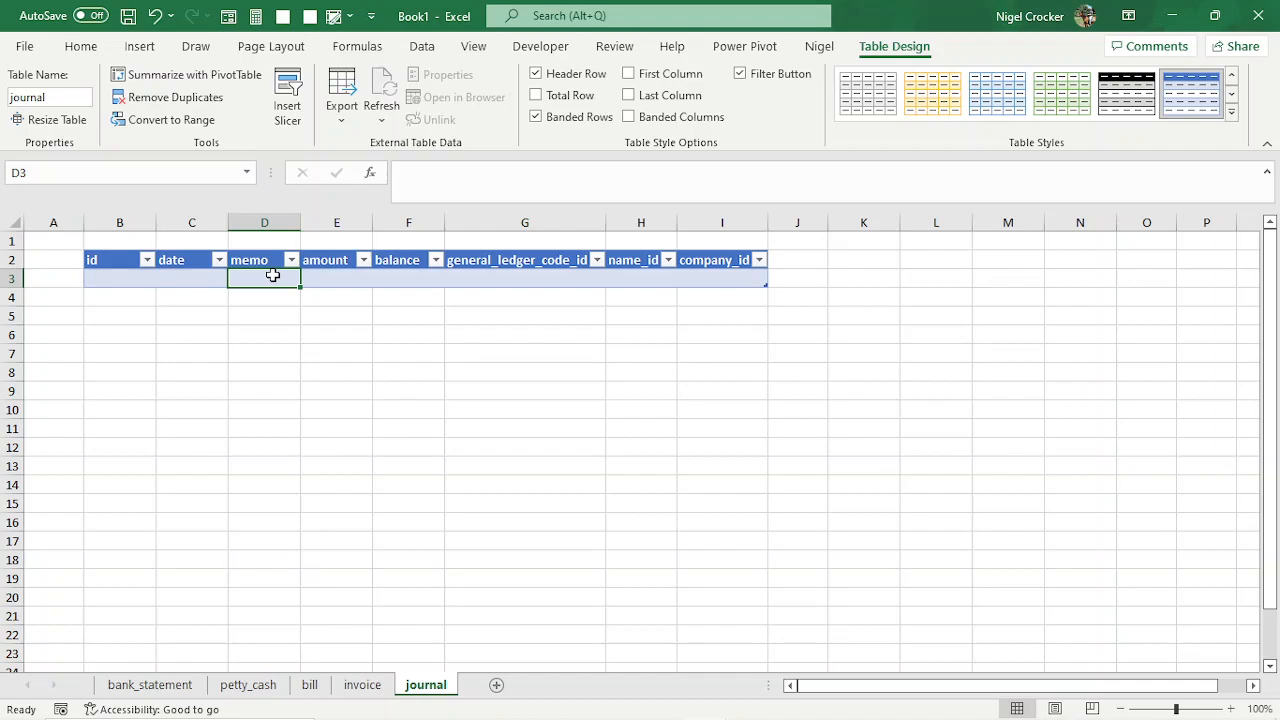
left_click(308, 274)
- Review all five sheets in order, from bank_statement through petty_cash, bill and invoice to journal
left_click(170, 686)
left_click(246, 691)
left_click(320, 694)
left_click(369, 691)
left_click(435, 694)
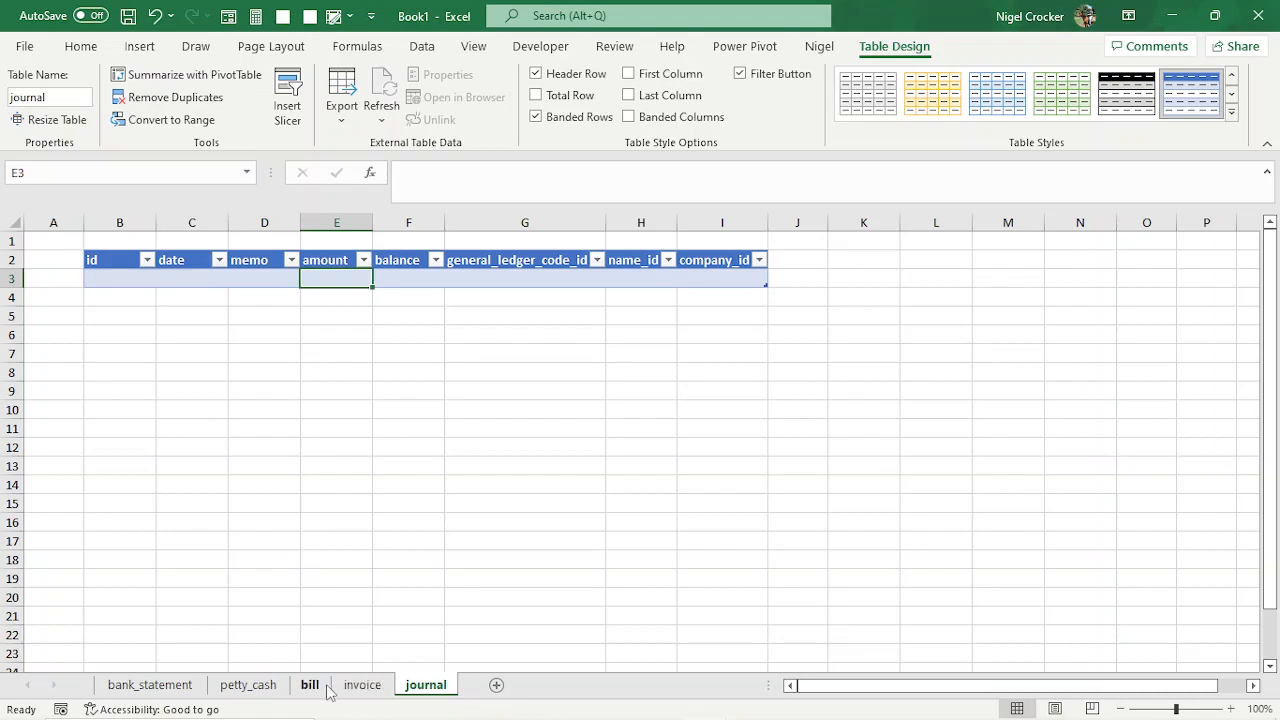
- Examine the general_ledger_code_id, name_id and company_id columns of the table on the petty_cash sheet
left_click(312, 688)
left_click(245, 687)
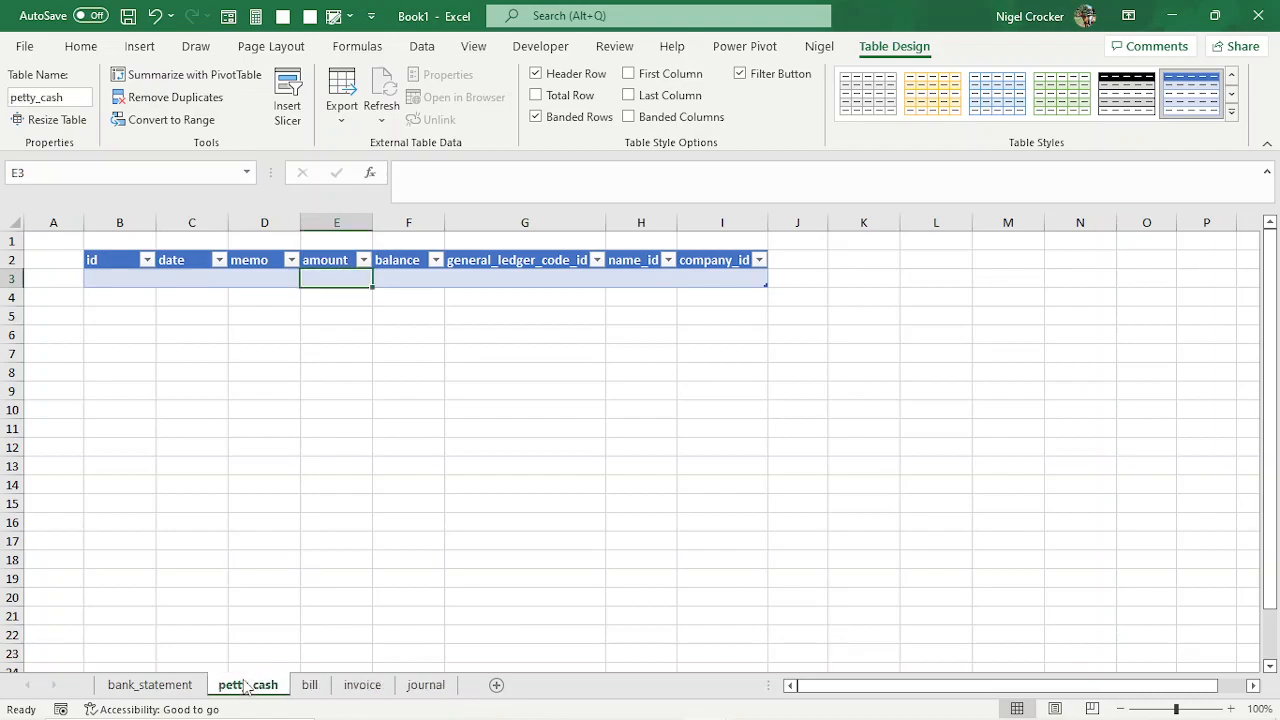
left_click(520, 260)
left_click(628, 259)
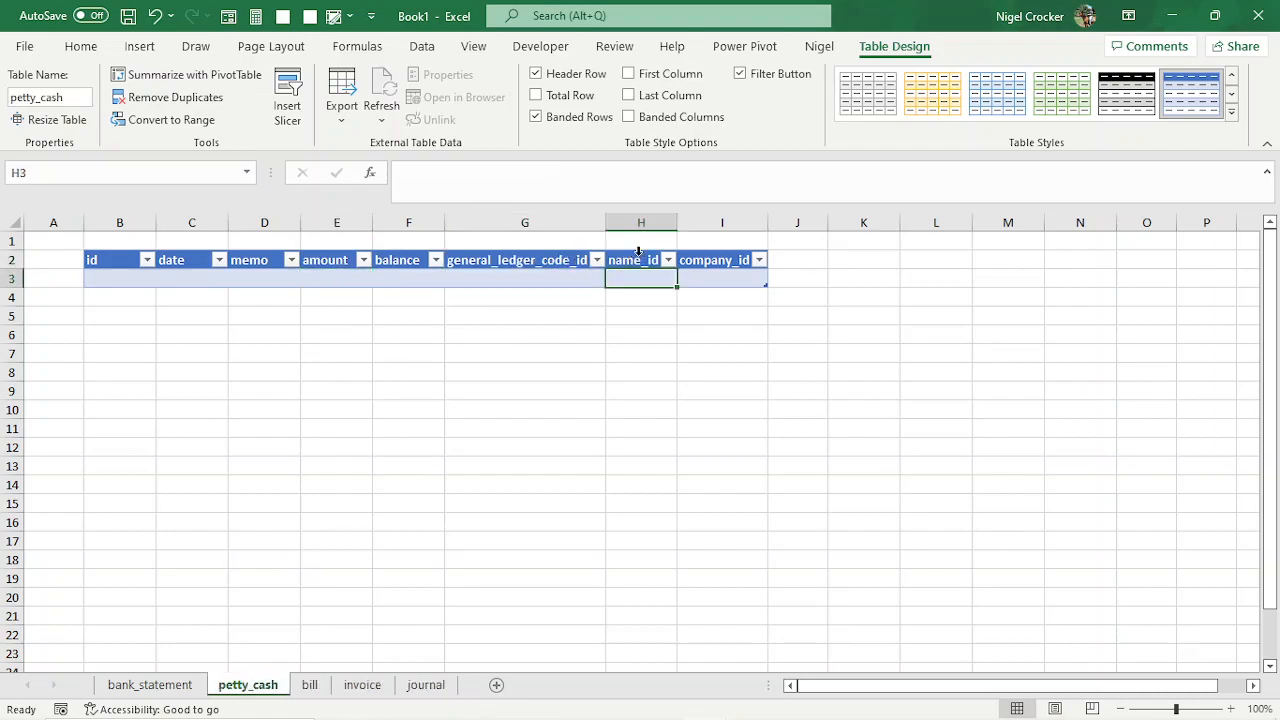
left_click(544, 260)
left_click(640, 251)
left_click(638, 258)
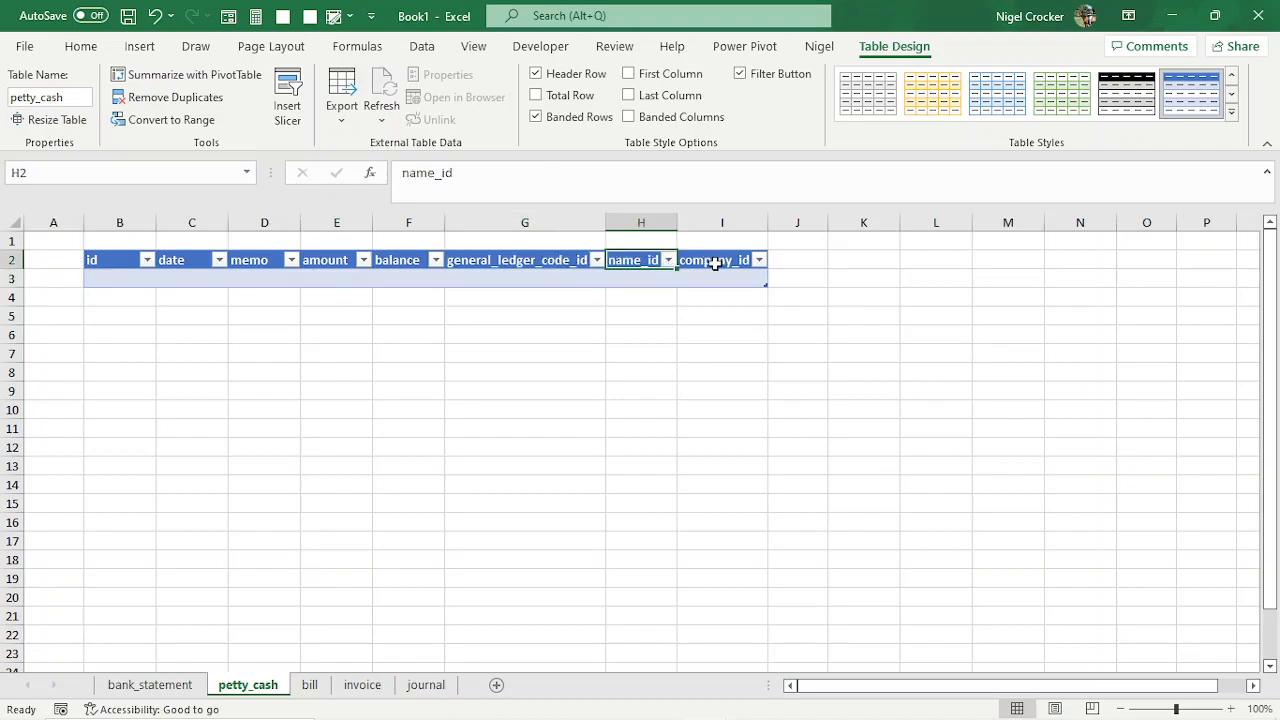
- Add a new worksheet after journal and rename it general_ledger_code
left_click(497, 686)
left_click_drag(327, 692, 537, 692)
right_click(494, 694)
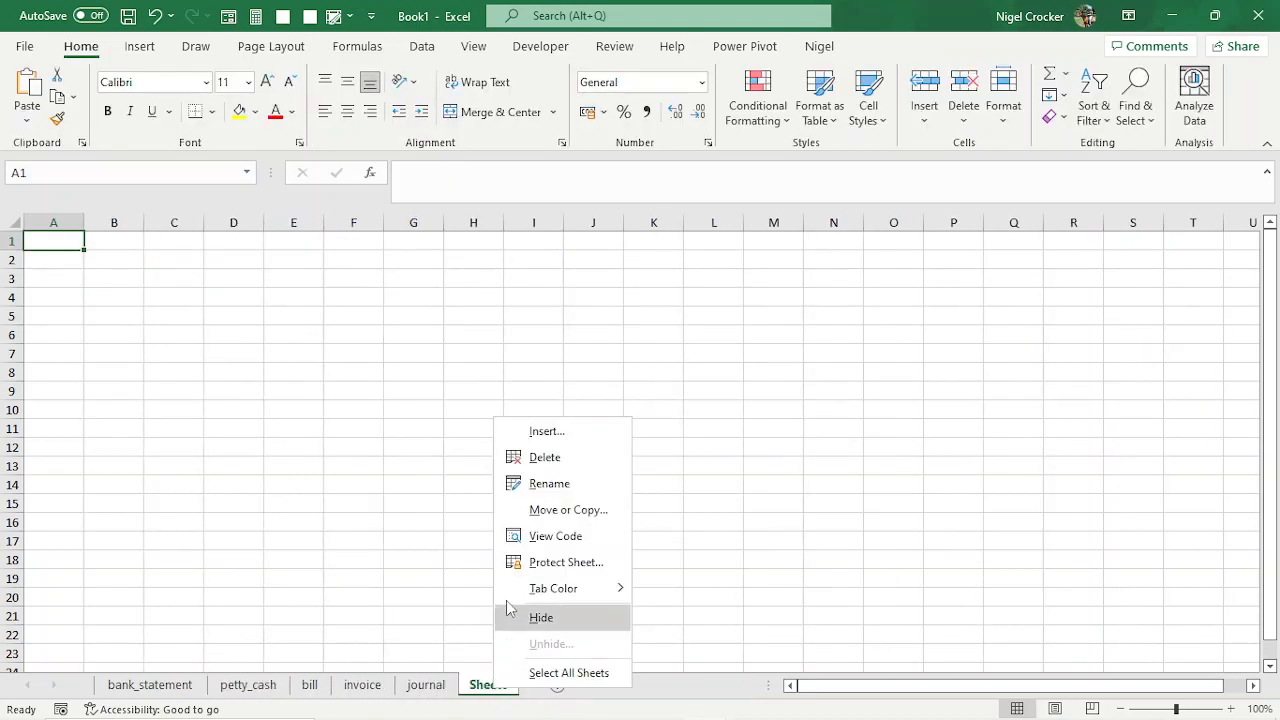
left_click(546, 487)
type("general_ledger_code")
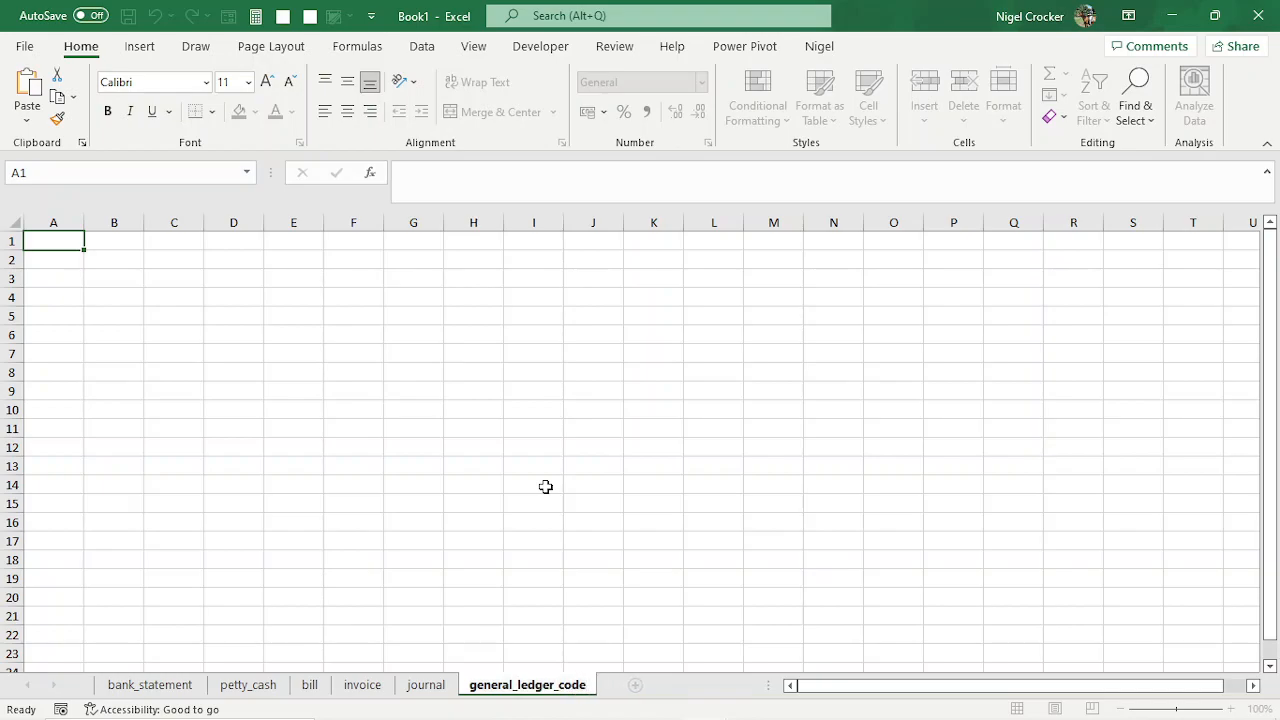
left_click(545, 487)
- Enter the header id in B2 and fill the headers category01 through category04 across C2:F2
left_click(113, 275)
left_click(113, 265)
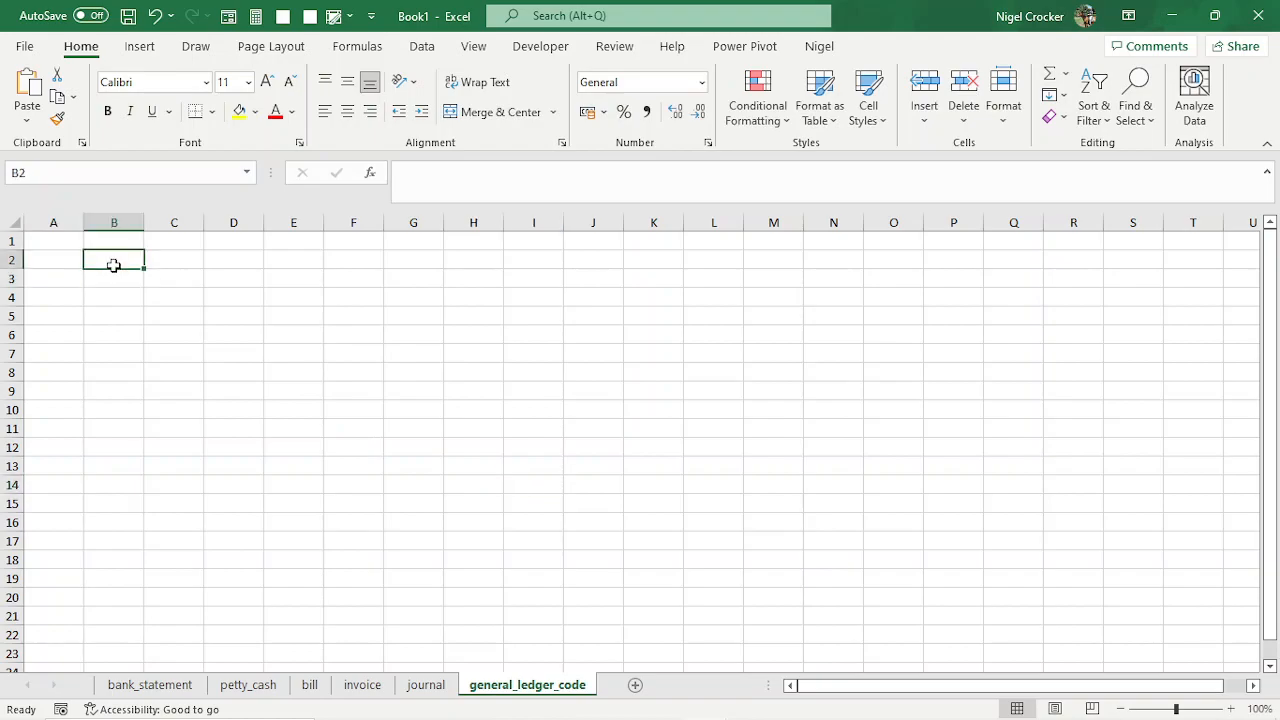
type("id")
key("Tab")
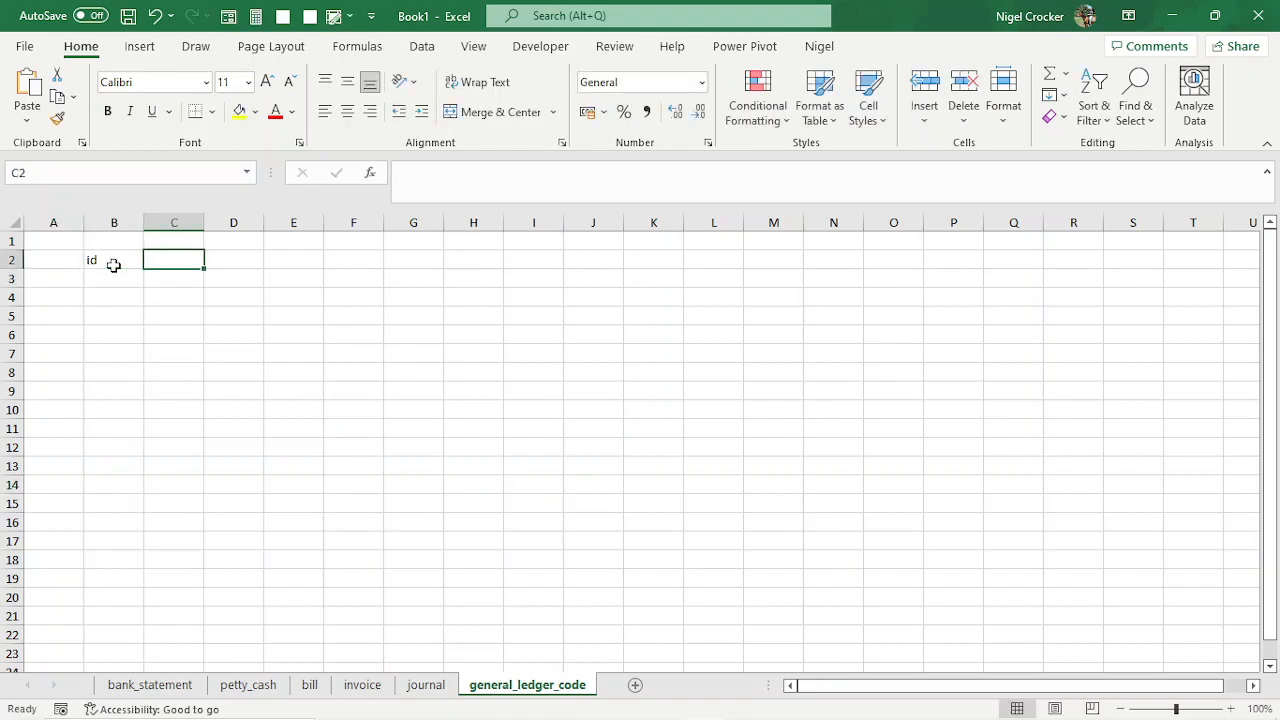
type("category")
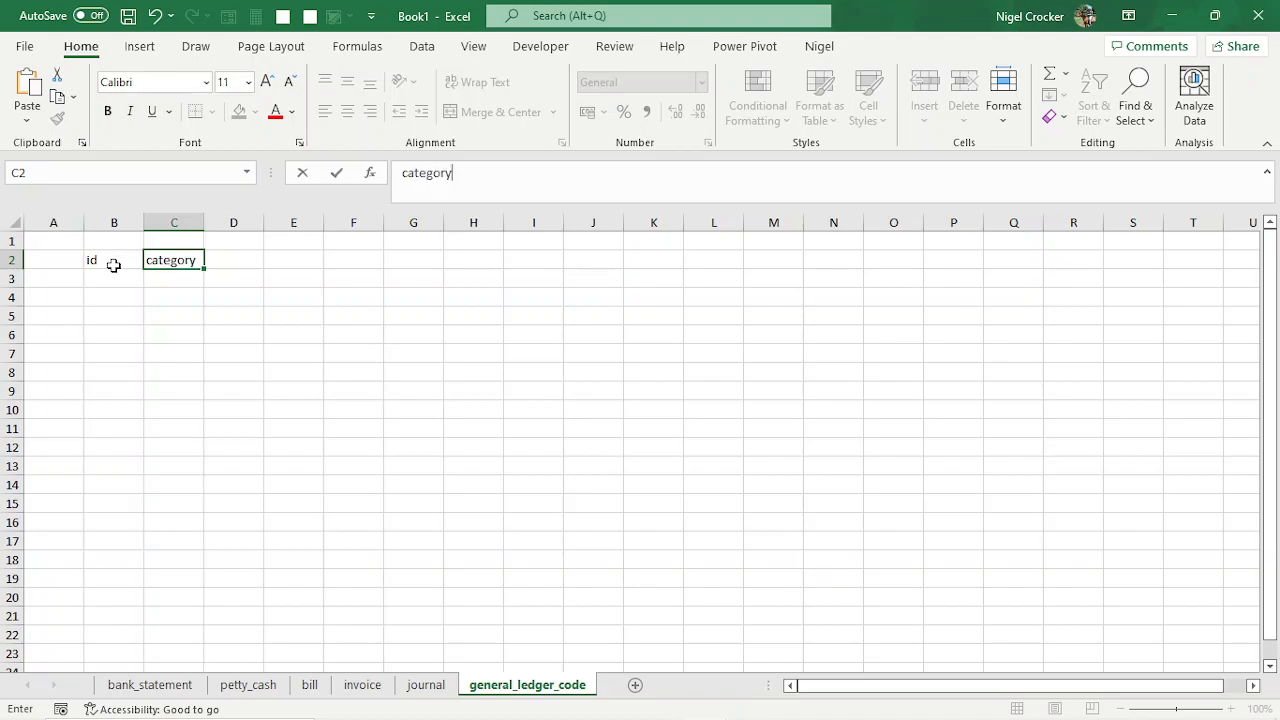
type("01")
left_click(231, 271)
left_click(177, 260)
left_click_drag(202, 268, 368, 267)
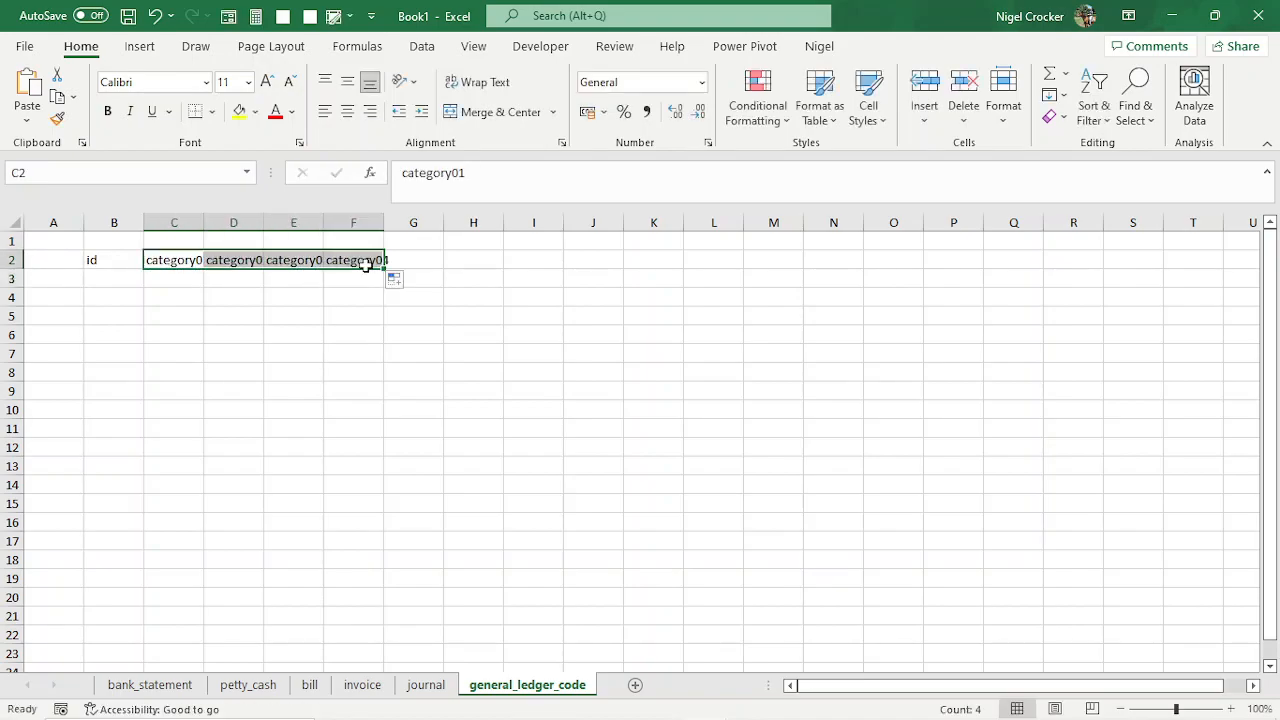
- Enter the header general_ledger_code in cell G2, after the category headers
left_click(407, 256)
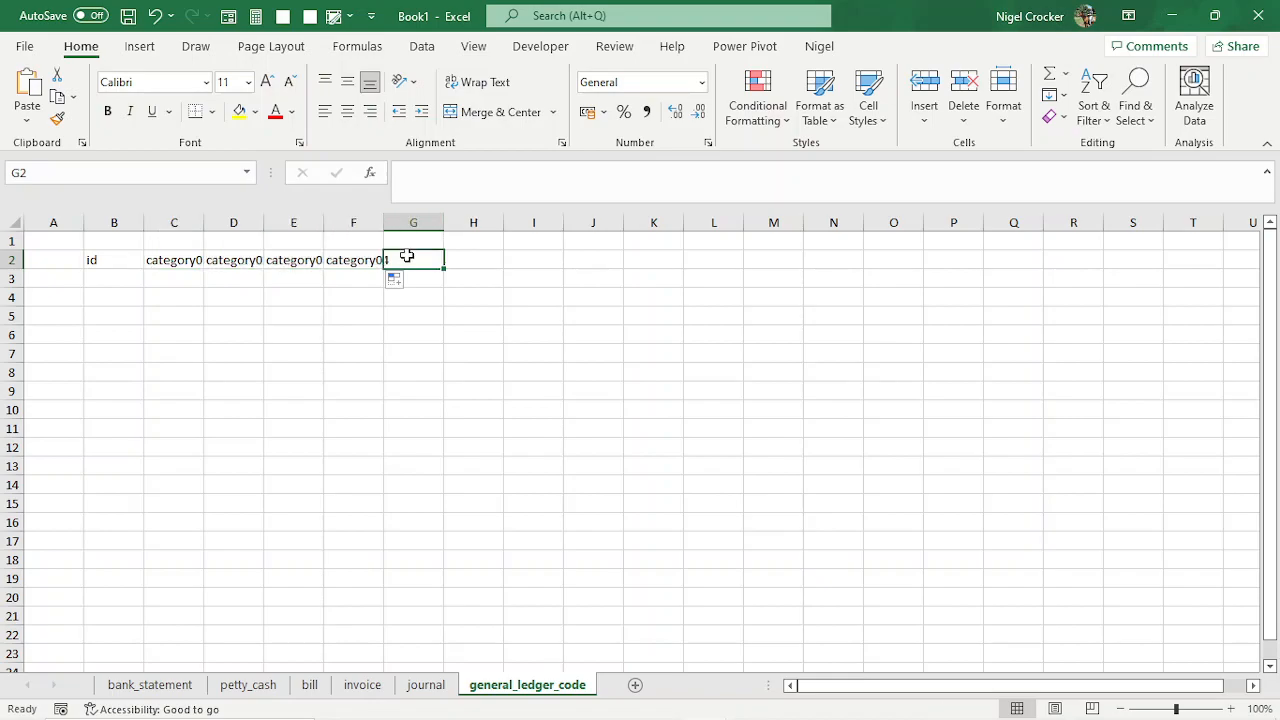
type("genera;_")
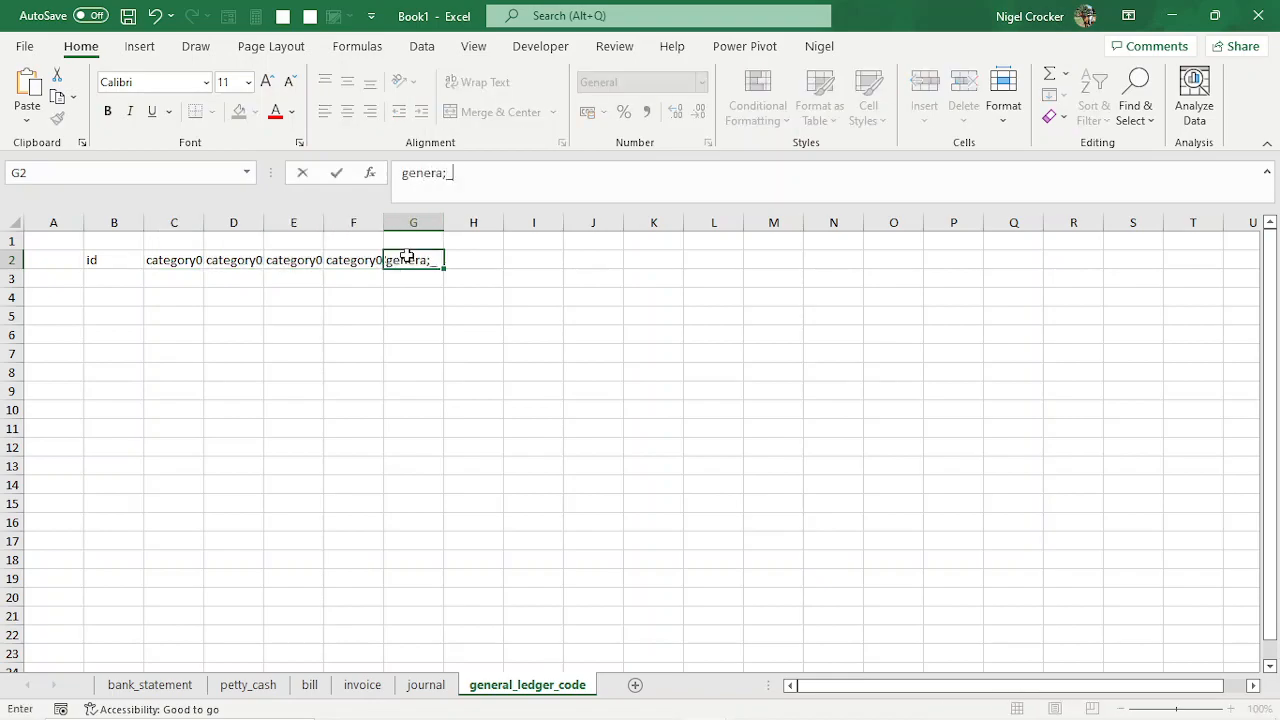
type("ledger_")
key("BackSpace")
key("BackSpace")
key("BackSpace")
key("BackSpace")
key("BackSpace")
key("BackSpace")
type("_ledegde")
key("BackSpace")
key("BackSpace")
key("BackSpace")
key("BackSpace")
type("ger_code")
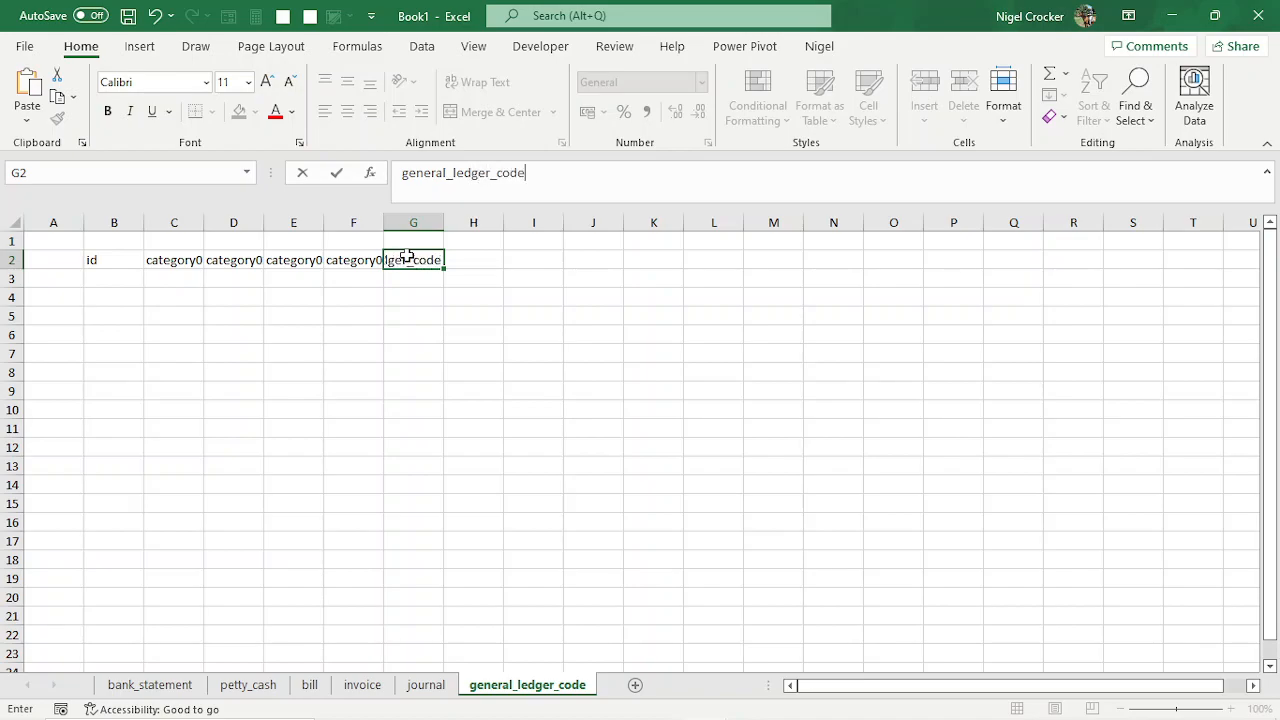
left_click(410, 298)
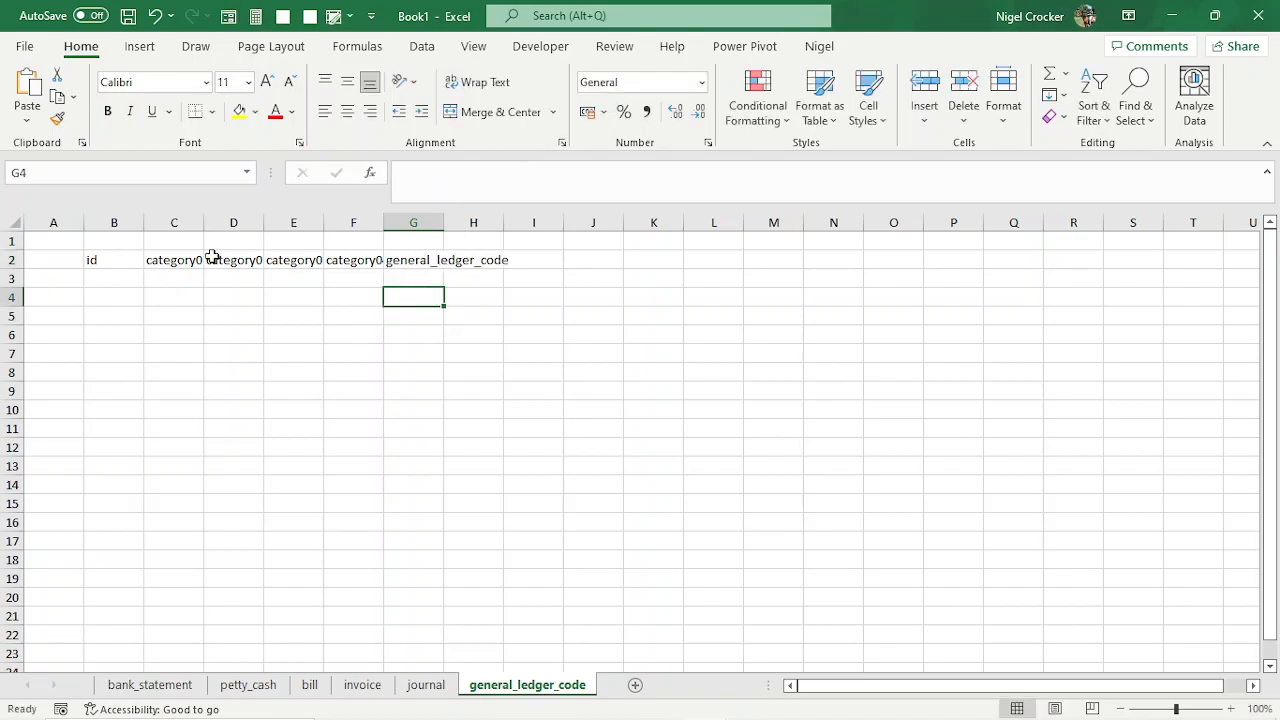
- Autofit the width of all columns on the general_ledger_code sheet to their headers
left_click(13, 222)
double_click(84, 223)
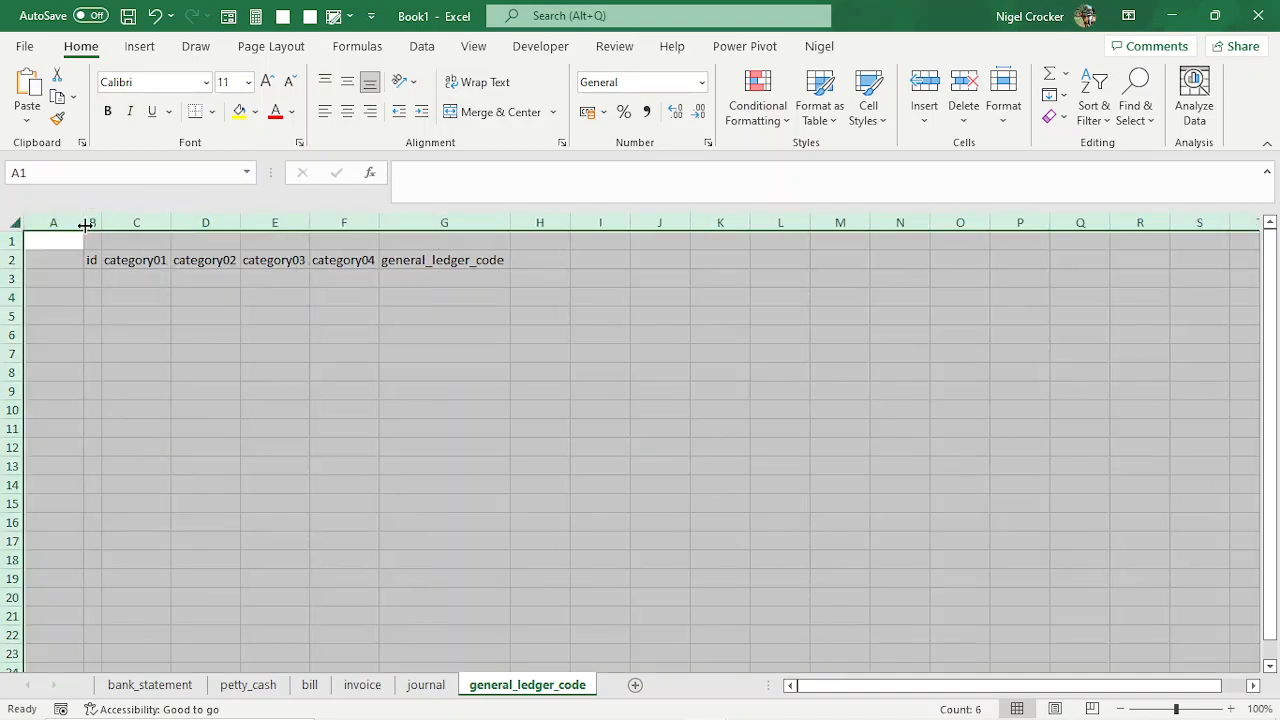
left_click(403, 297)
- Convert the header range B2:G2 into a table that has headers
left_click_drag(92, 260, 461, 263)
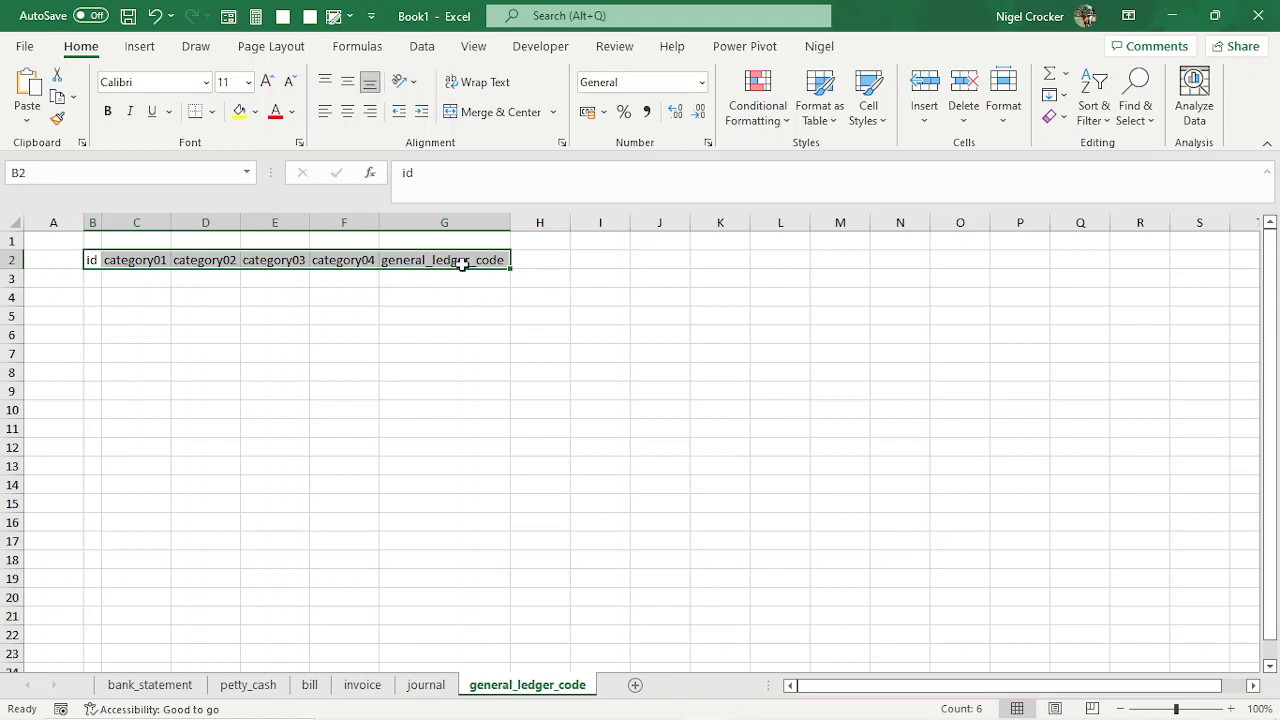
key("ctrl+t")
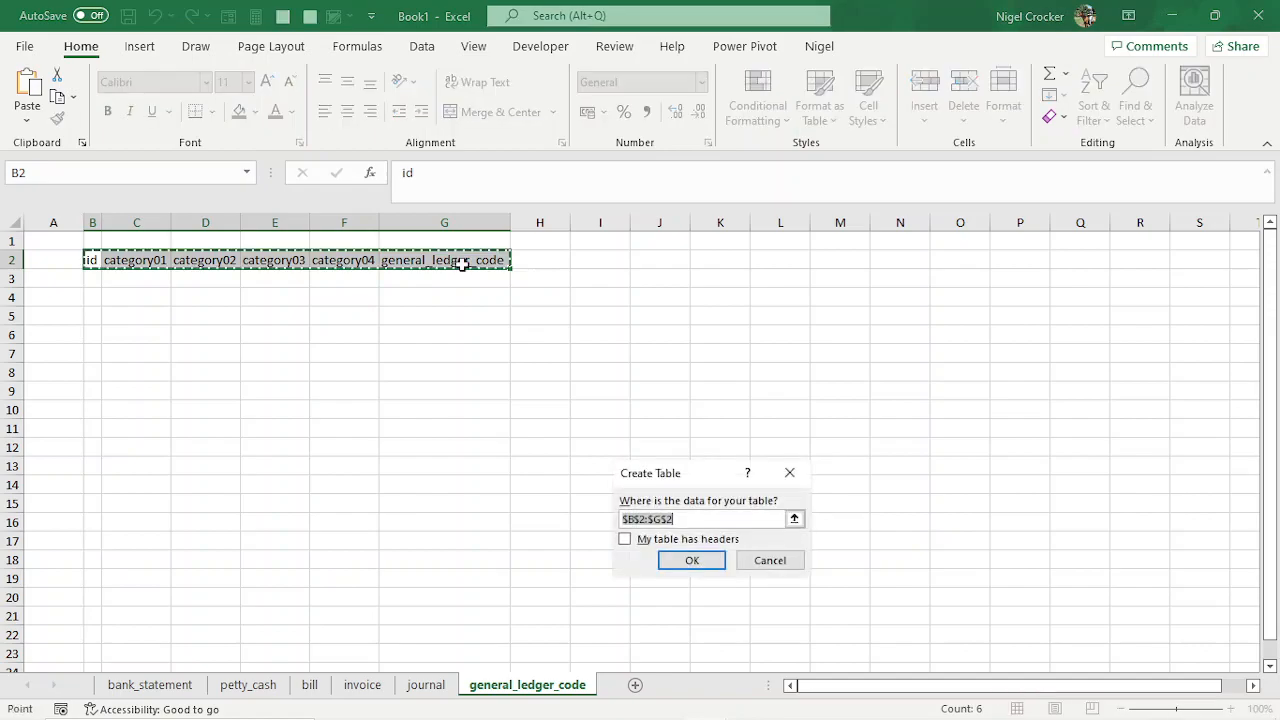
left_click(624, 540)
left_click(688, 562)
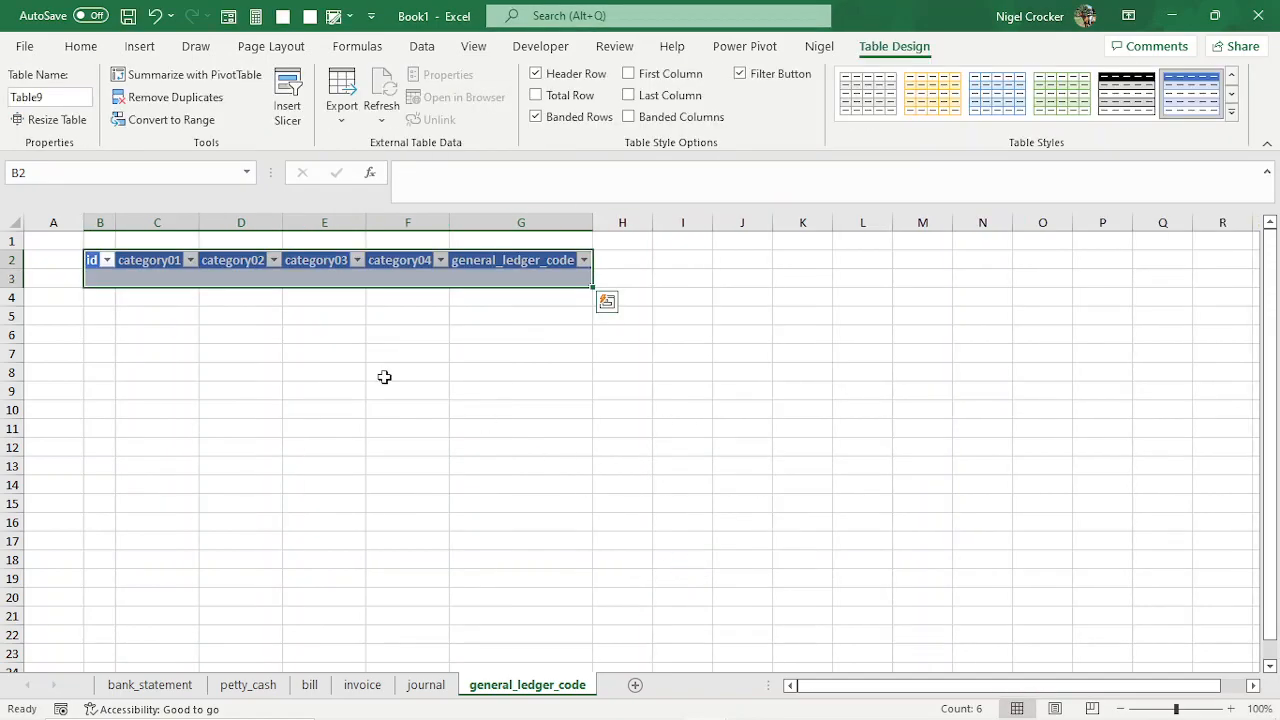
left_click(101, 277)
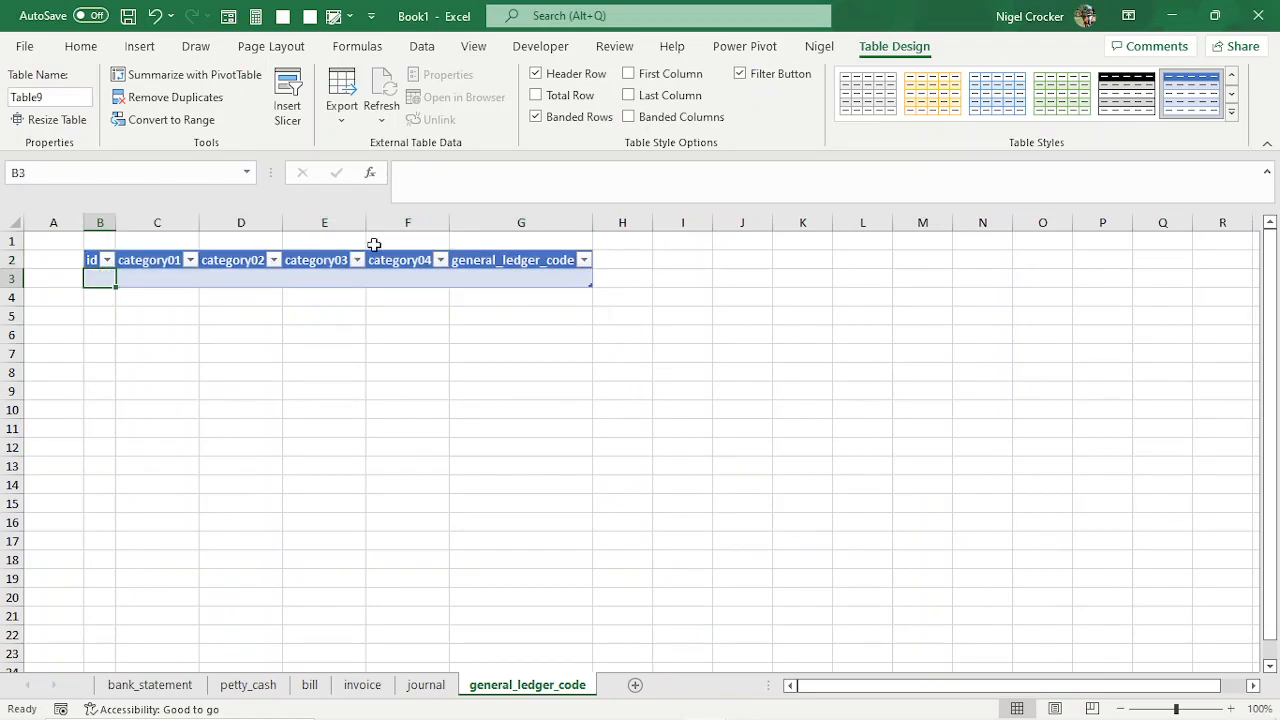
- Copy the sheet's name and set it as the table's name, general_ledger_code
right_click(513, 690)
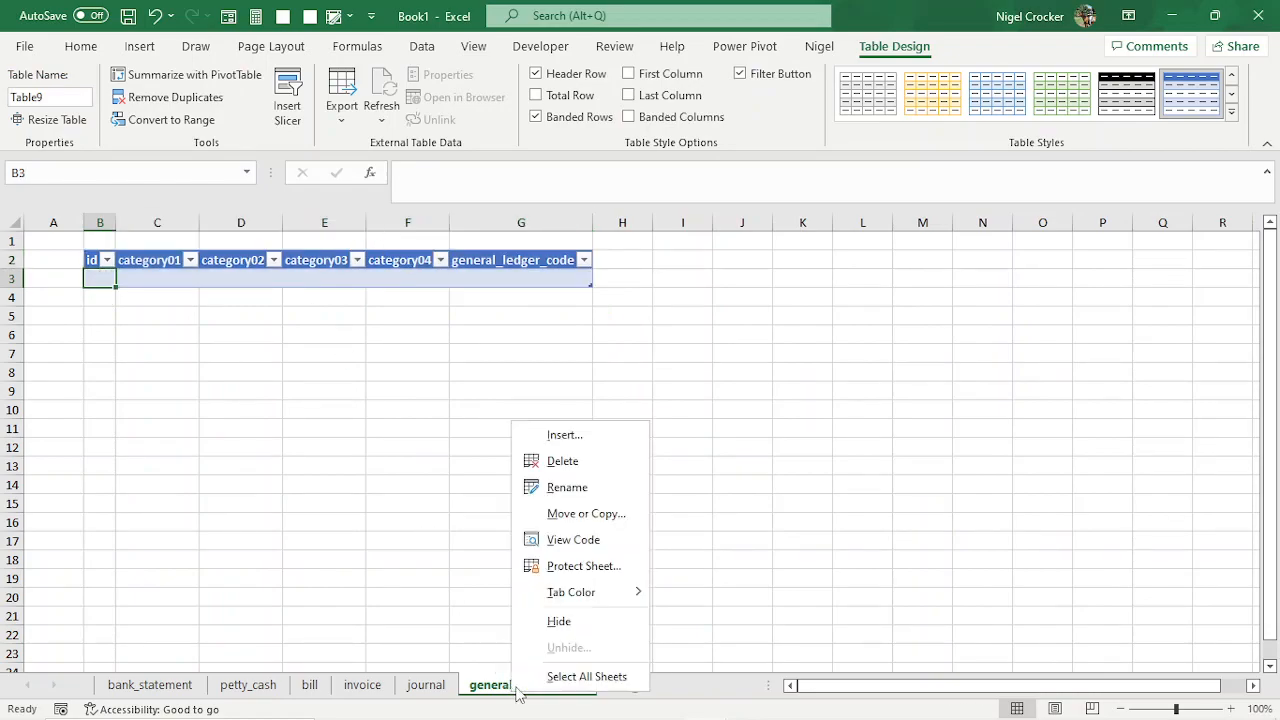
left_click(578, 494)
key("ctrl+c")
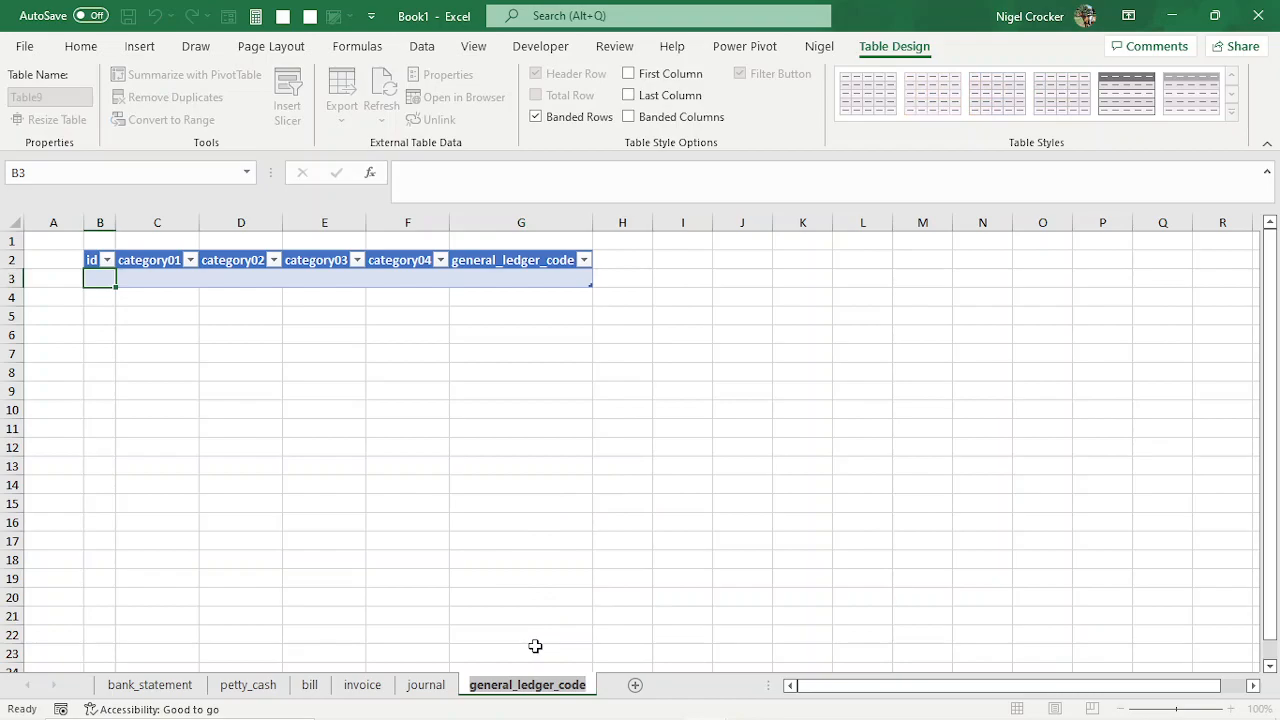
left_click(150, 280)
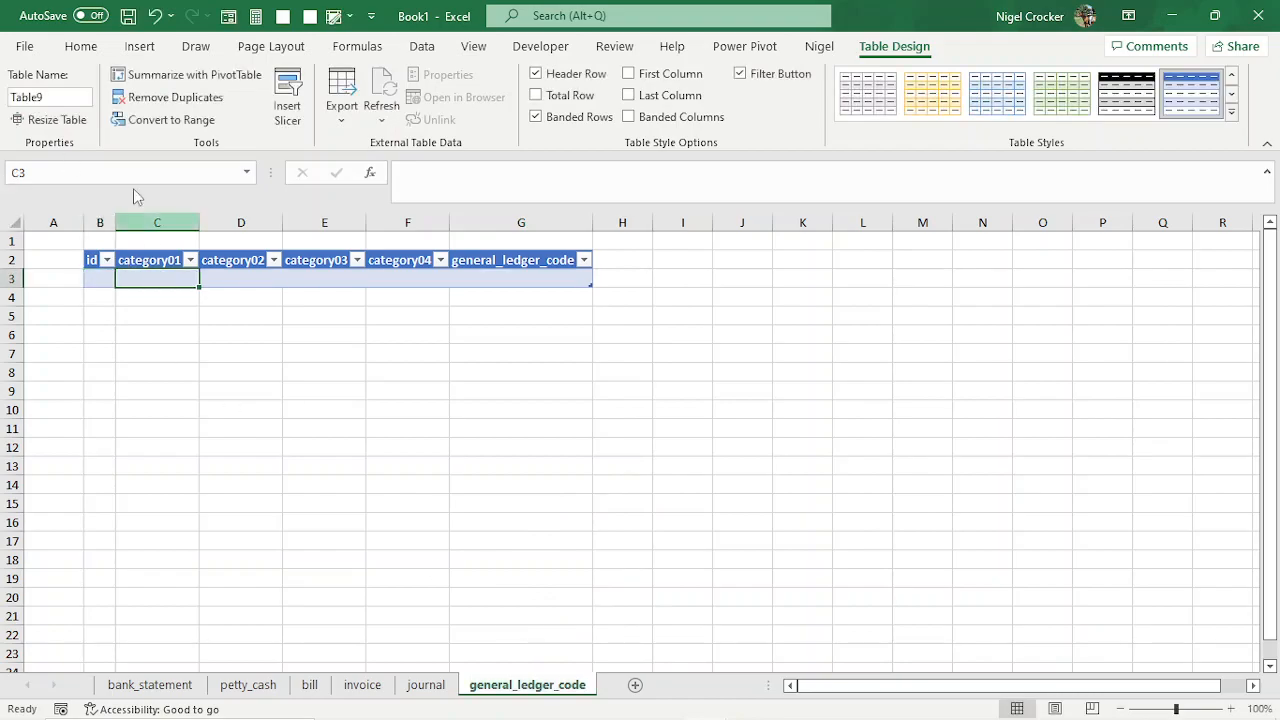
left_click(47, 103)
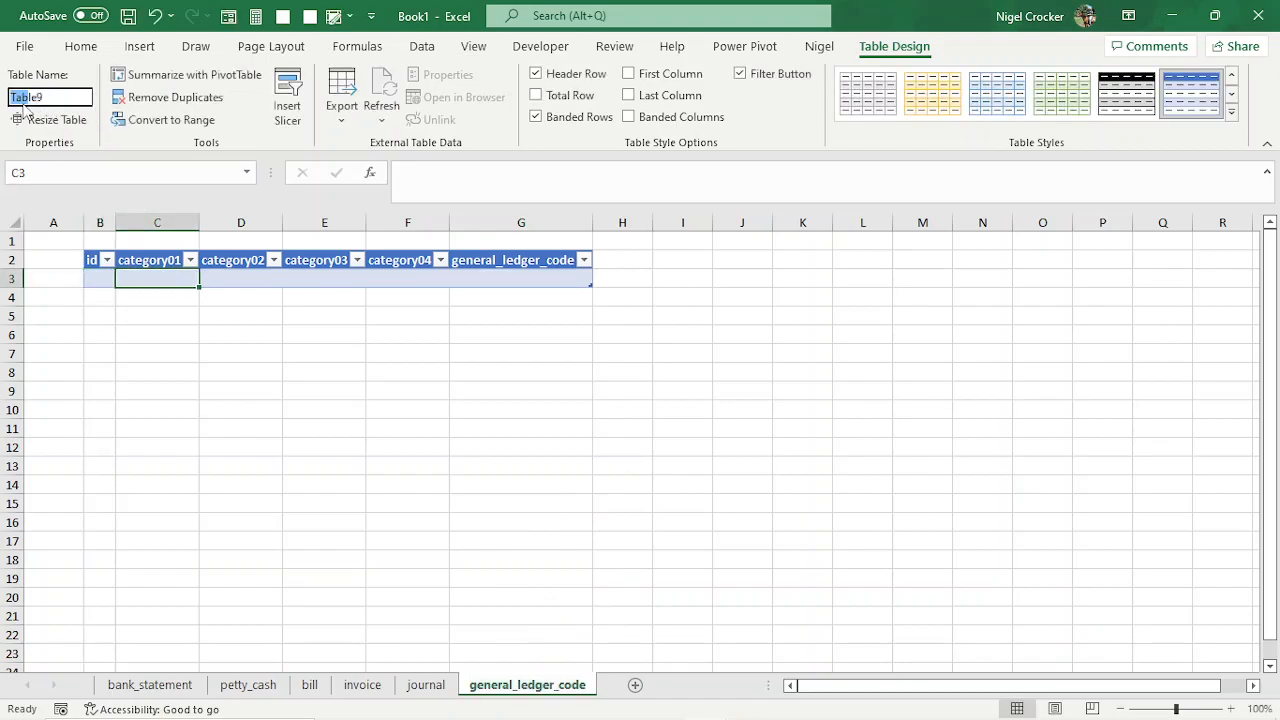
left_click_drag(60, 98, 10, 100)
key("ctrl+v")
left_click(241, 280)
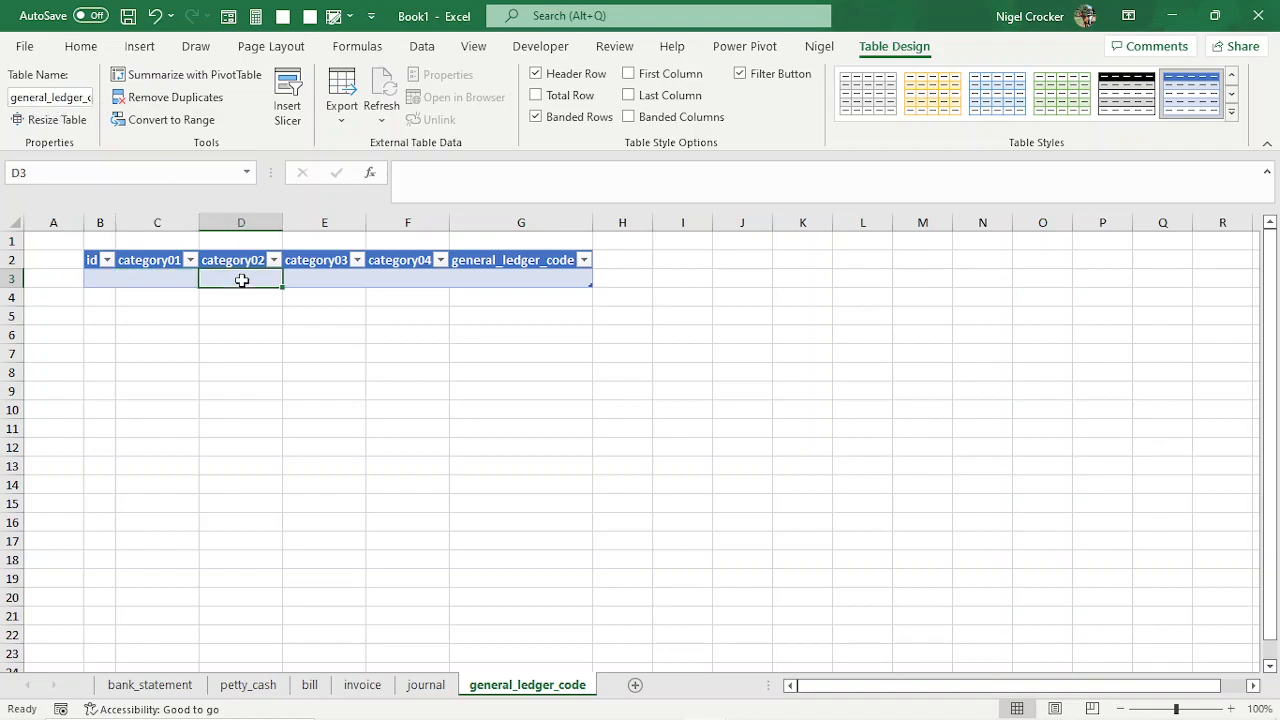
- Format the id cell B3 as Number with 0 decimal places
left_click(99, 280)
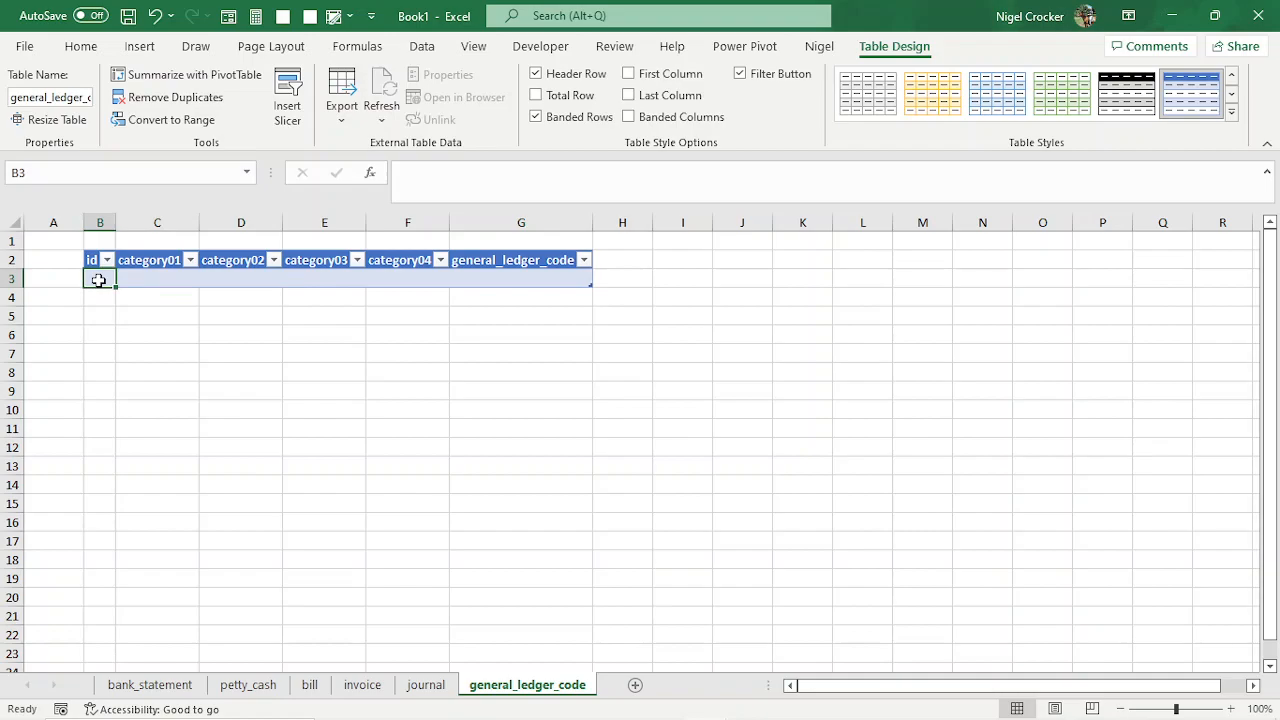
key("ctrl+1")
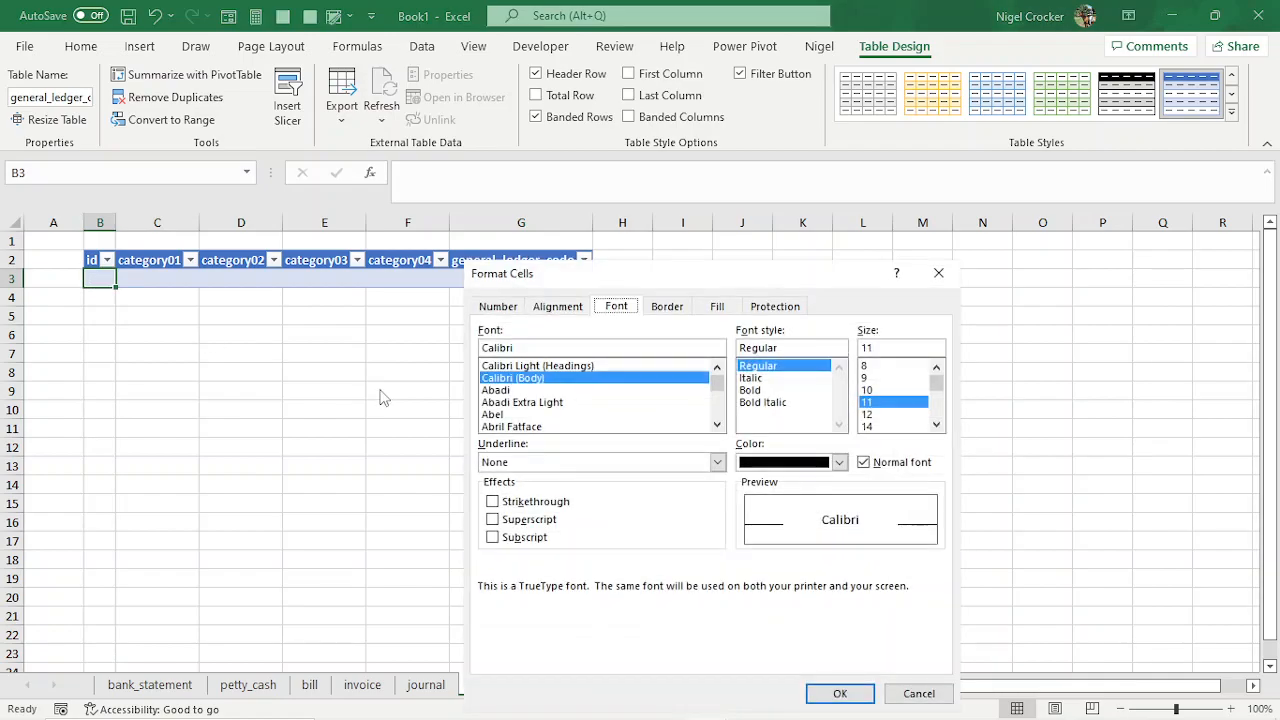
left_click(500, 307)
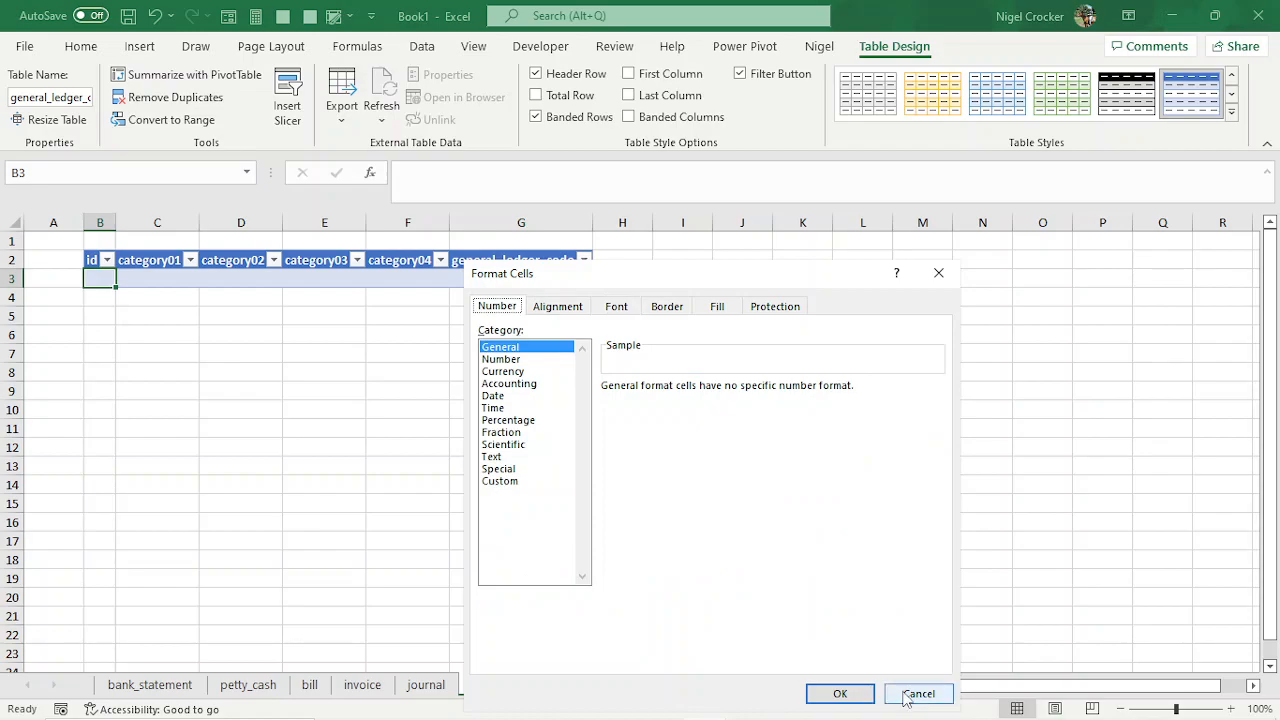
left_click(502, 359)
left_click(729, 393)
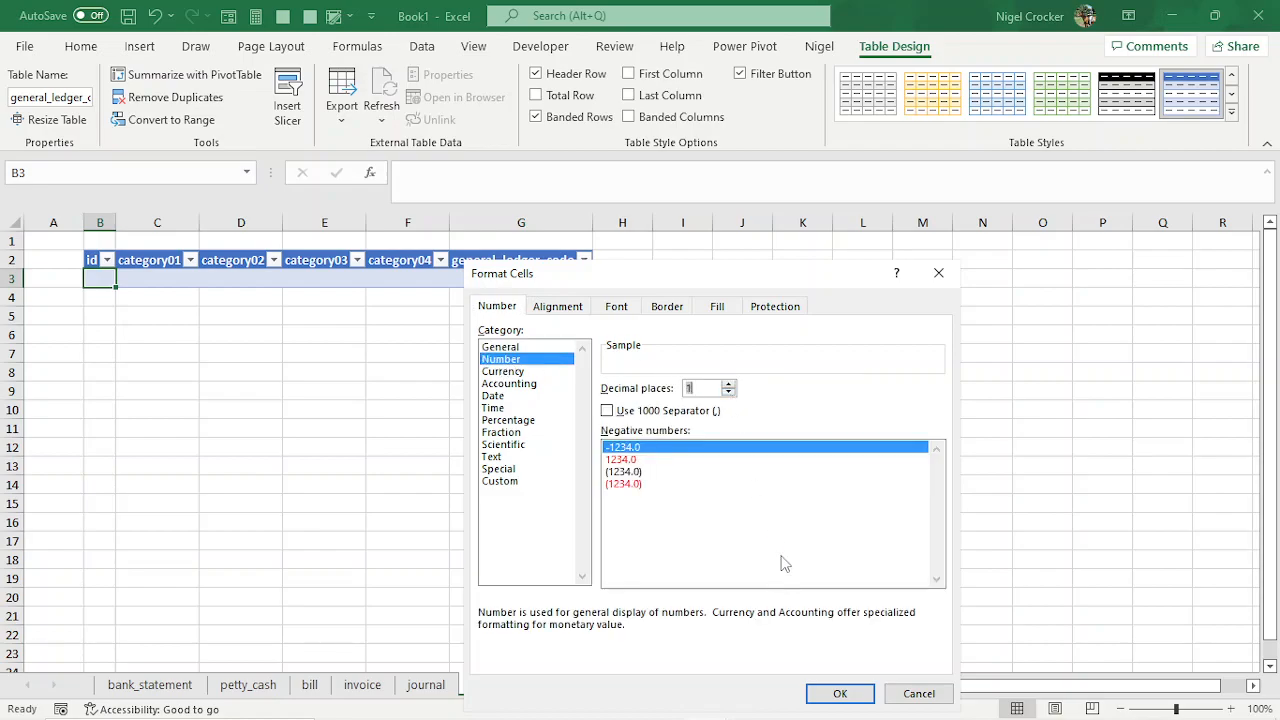
left_click(729, 393)
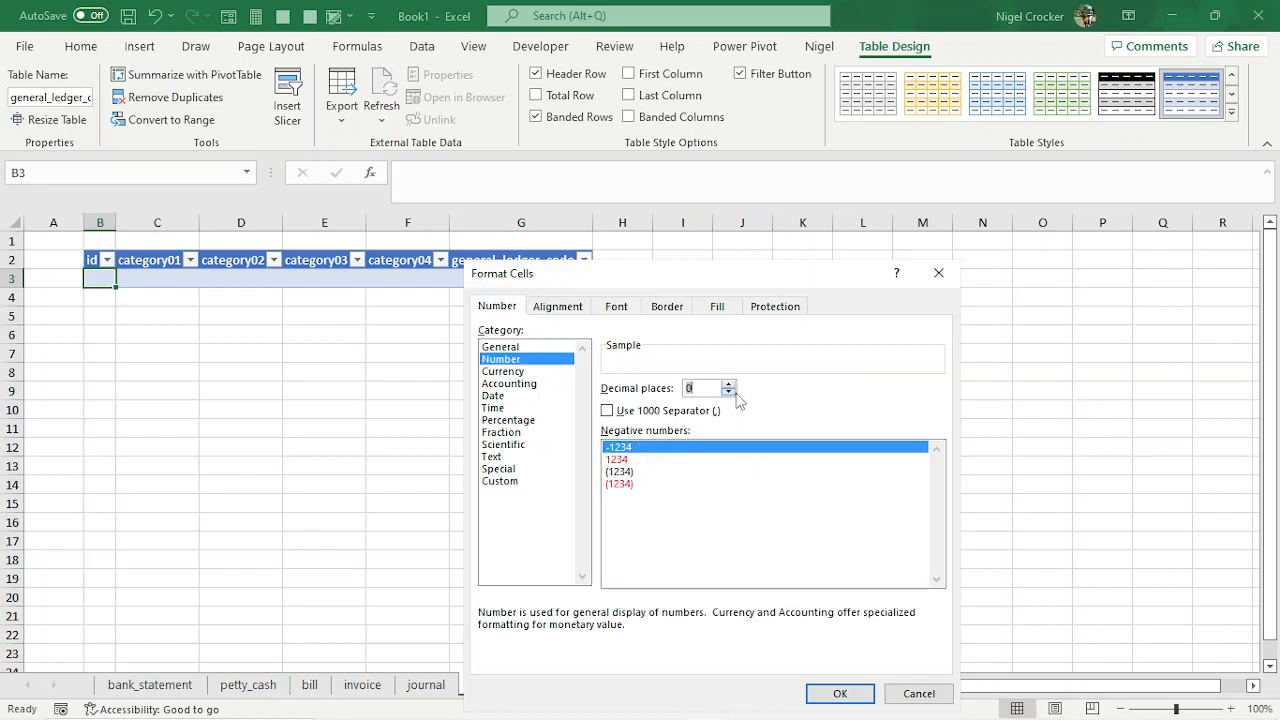
left_click(845, 697)
- Format the cells C3:G3, from category01 to general_ledger_code, as Text
left_click(165, 278)
left_click_drag(165, 278, 482, 282)
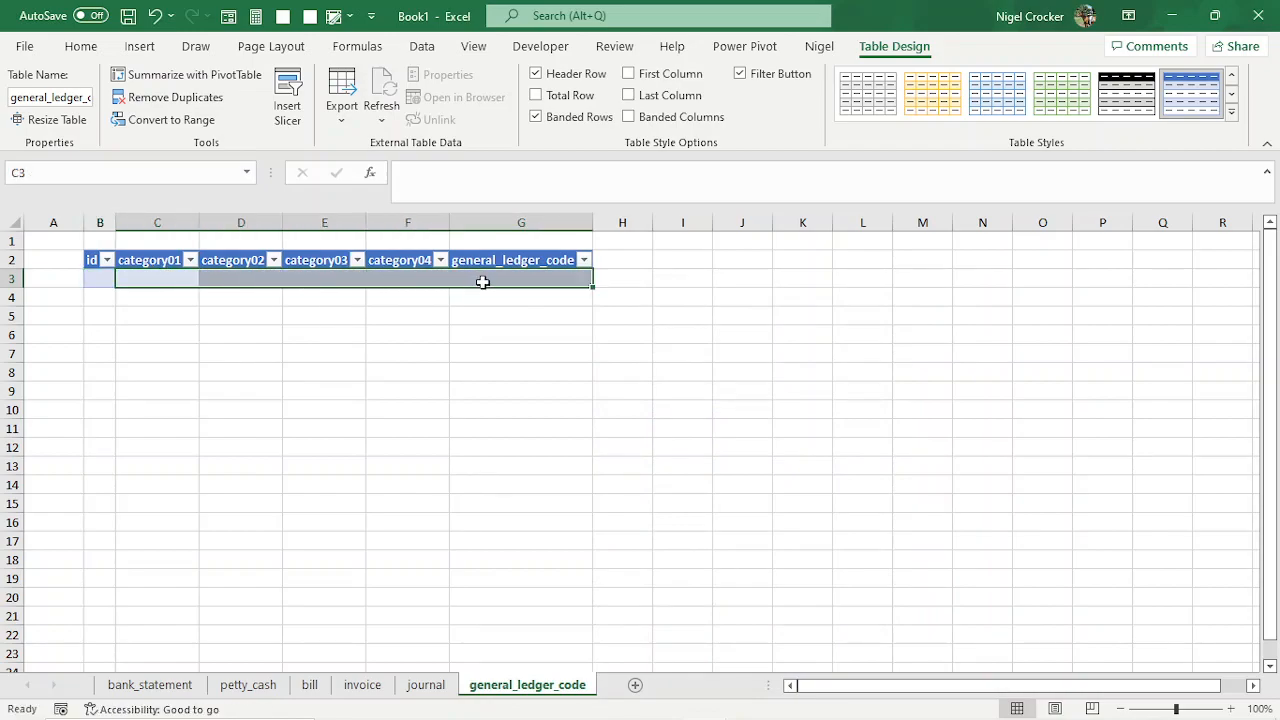
key("ctrl+1")
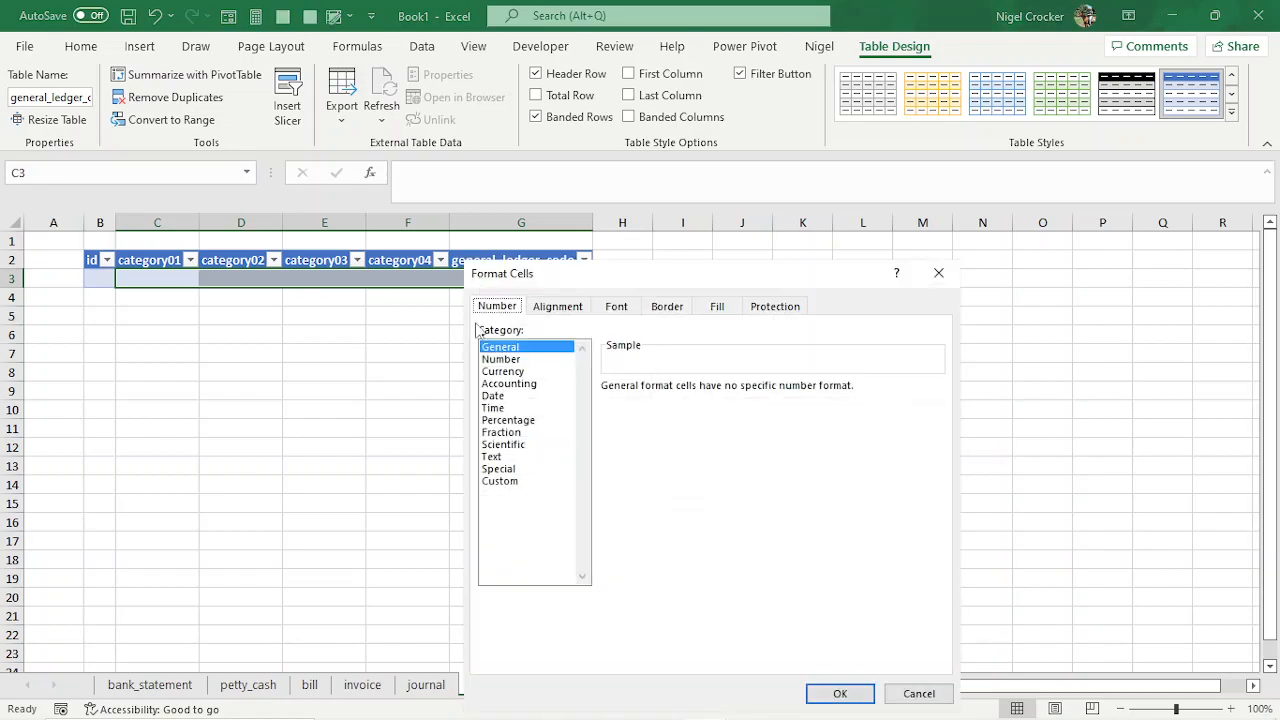
left_click(491, 457)
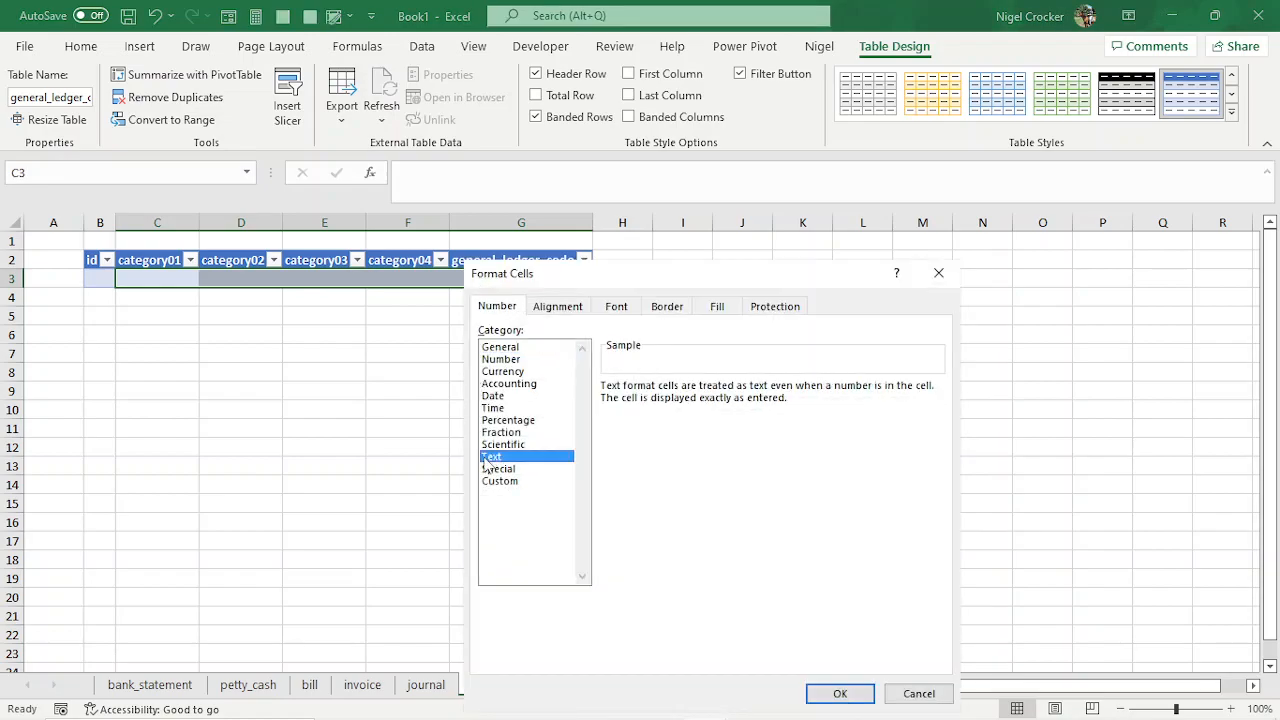
left_click(830, 694)
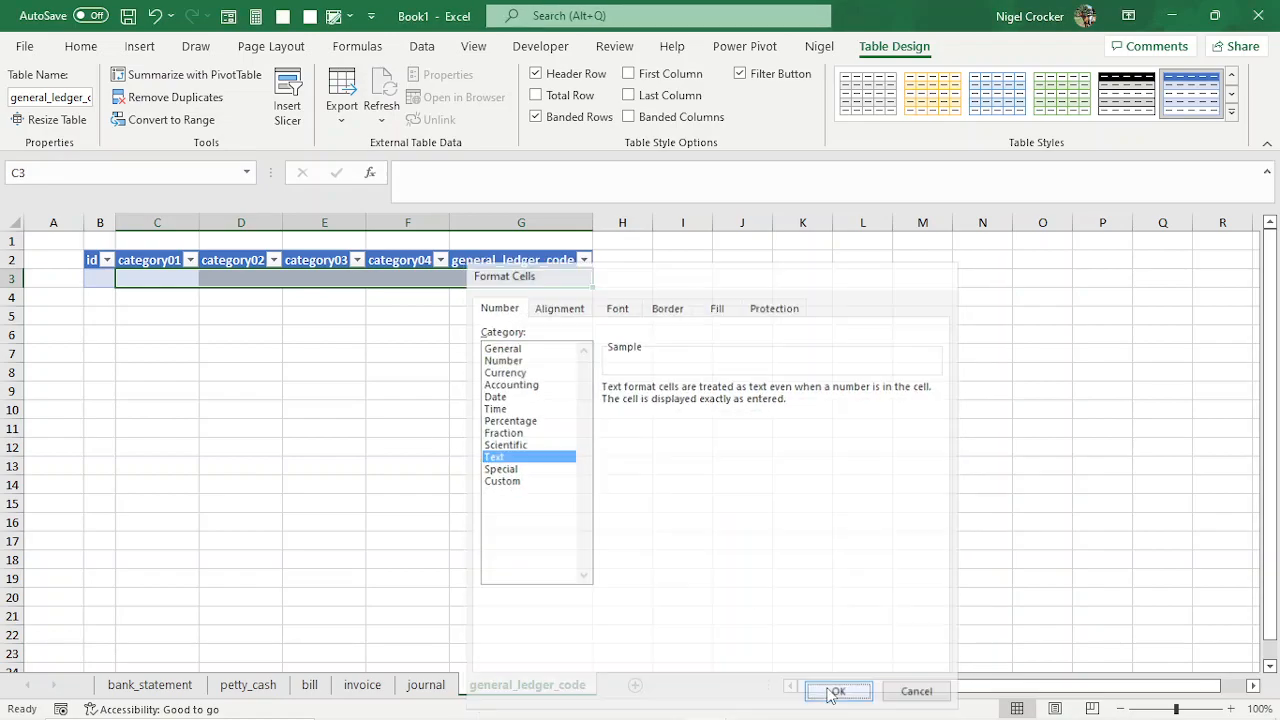
left_click(171, 277)
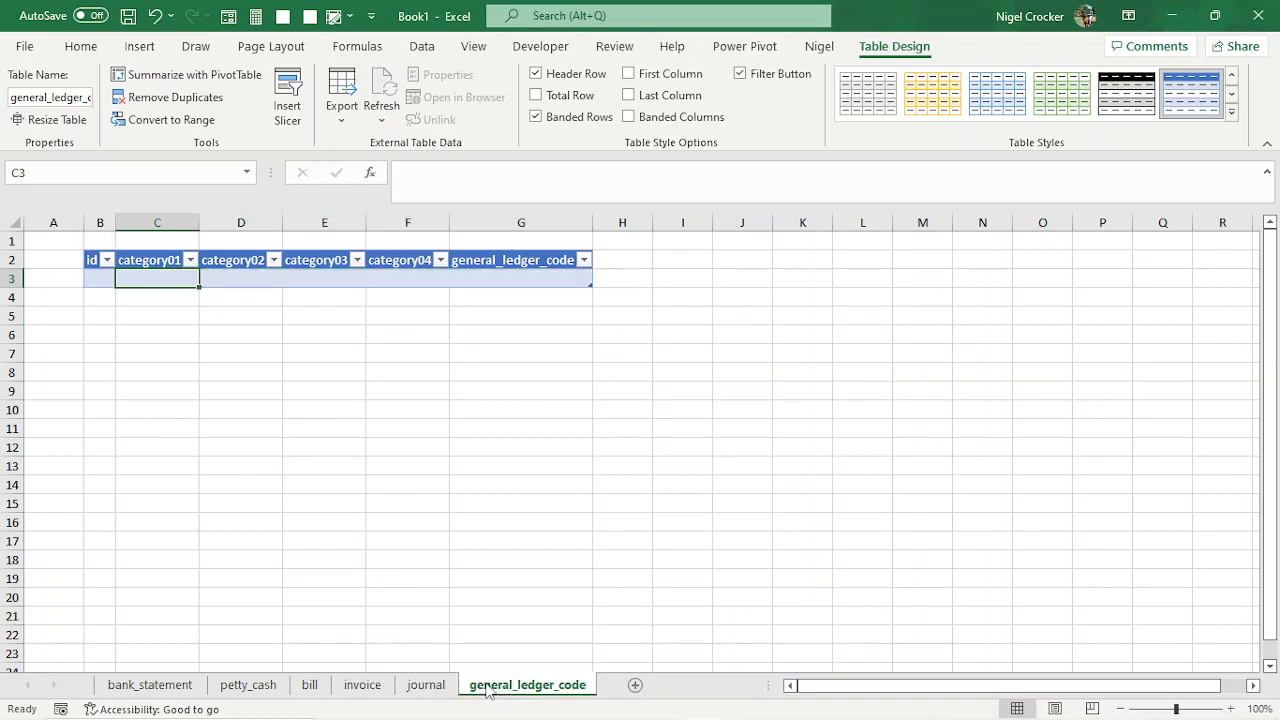
- Review the sheets from bank_statement to general_ledger_code, comparing the journal table's linking id columns with the general_ledger_code table
left_click(150, 685)
left_click(240, 686)
left_click(310, 685)
left_click(362, 685)
left_click(425, 685)
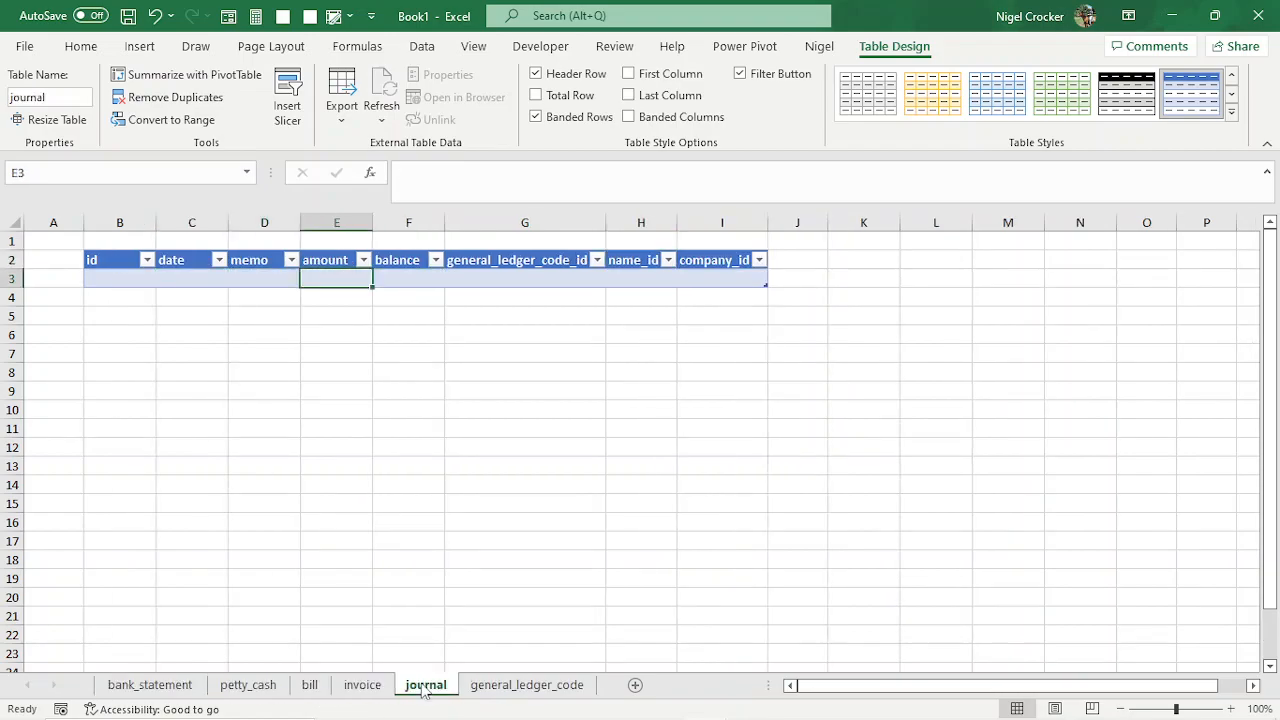
left_click(527, 685)
left_click(425, 685)
left_click(622, 260)
left_click(510, 686)
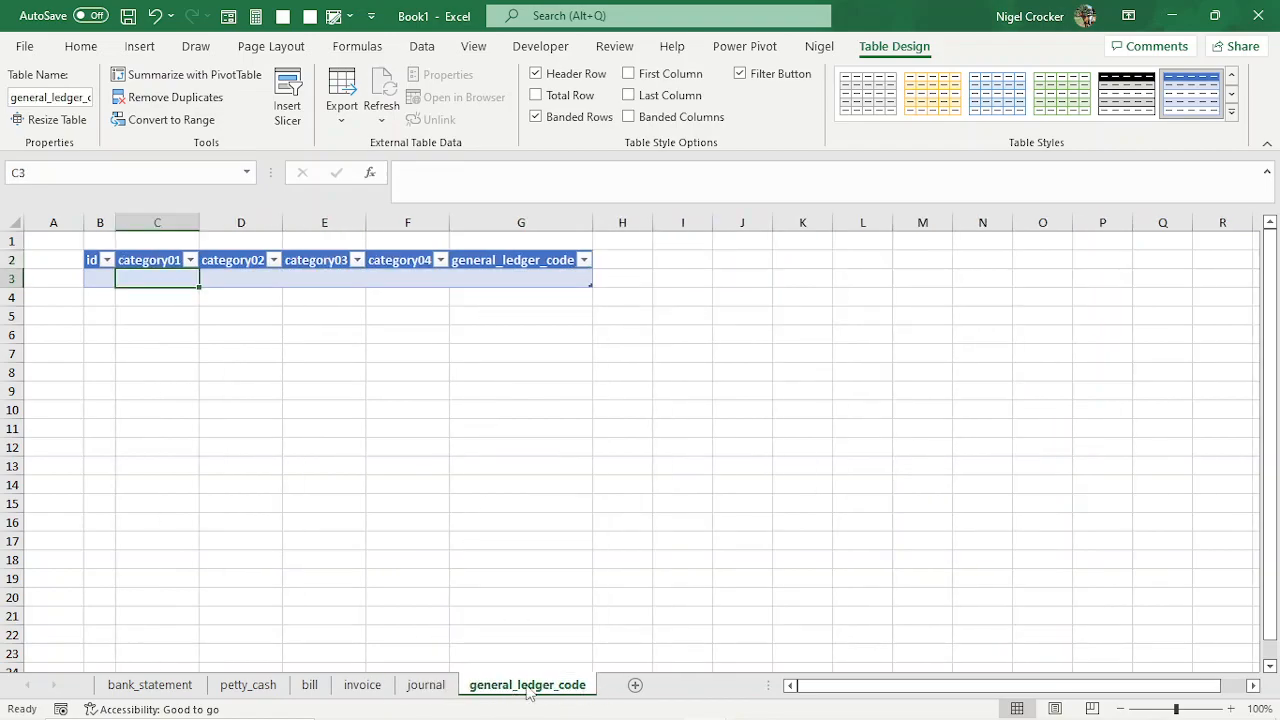
- Duplicate the general_ledger_code sheet and rename the copy as name
left_click_drag(528, 692, 612, 690)
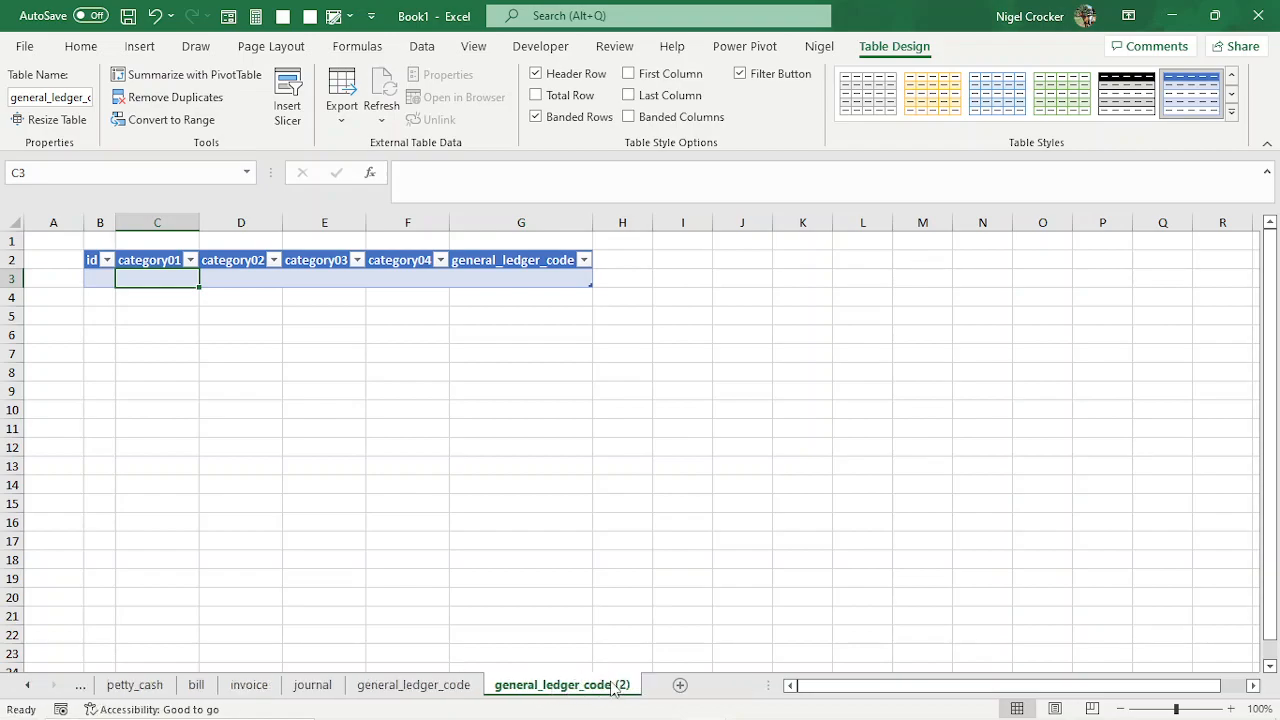
right_click(614, 688)
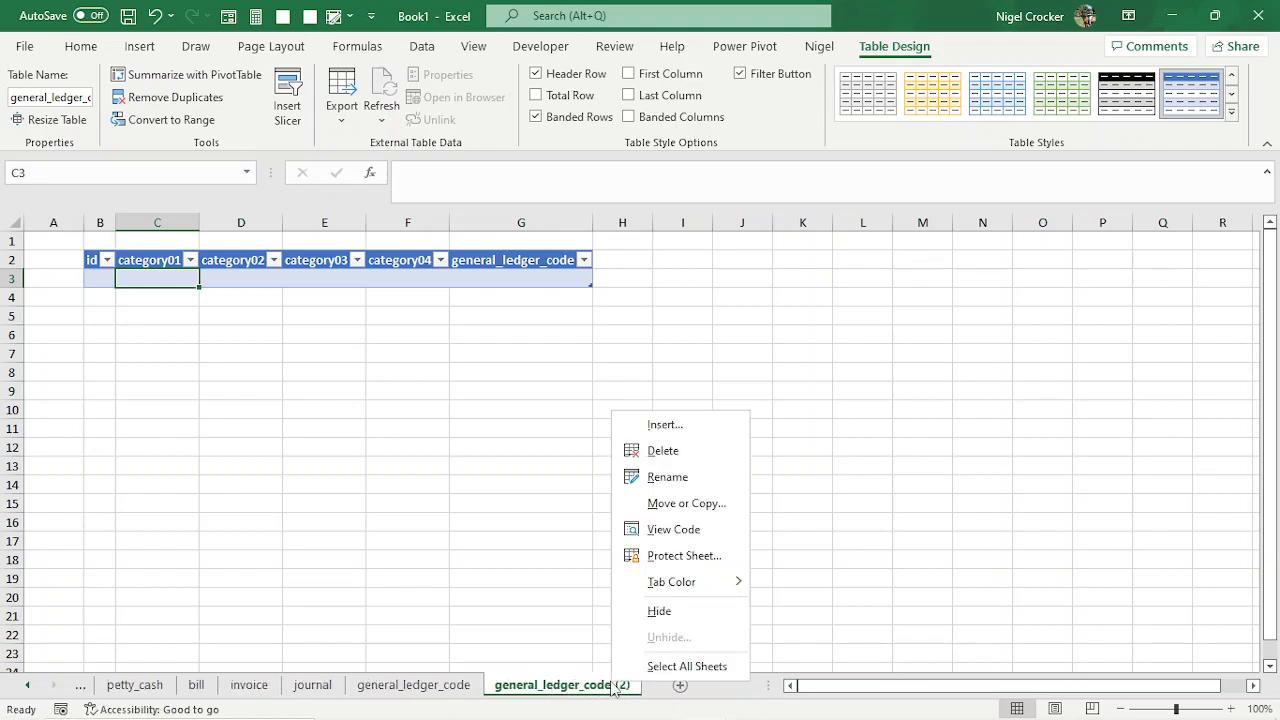
left_click(692, 484)
type("name")
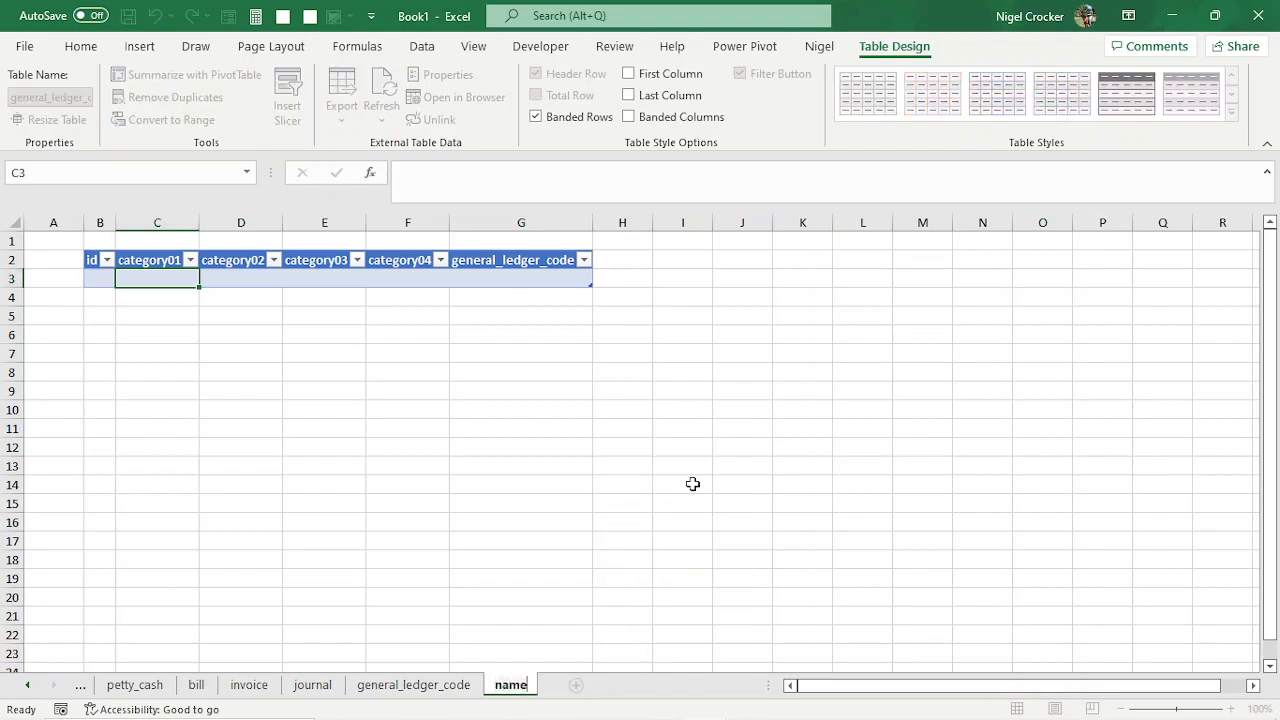
key("Return")
- Change the category01 header in C2 of the name sheet to name
left_click(98, 277)
left_click(146, 260)
type("name")
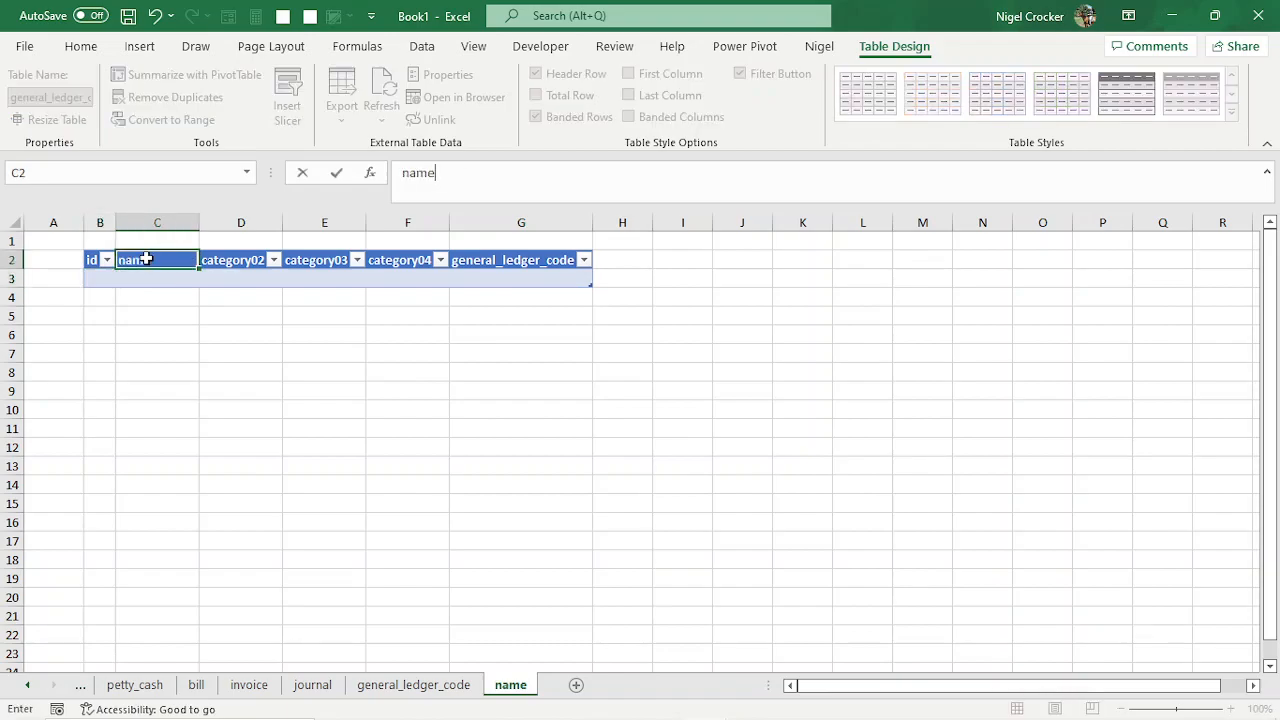
left_click(166, 278)
- Delete columns D:G, category02 to general_ledger_code, from the name sheet
left_click_drag(243, 222, 526, 220)
right_click(528, 222)
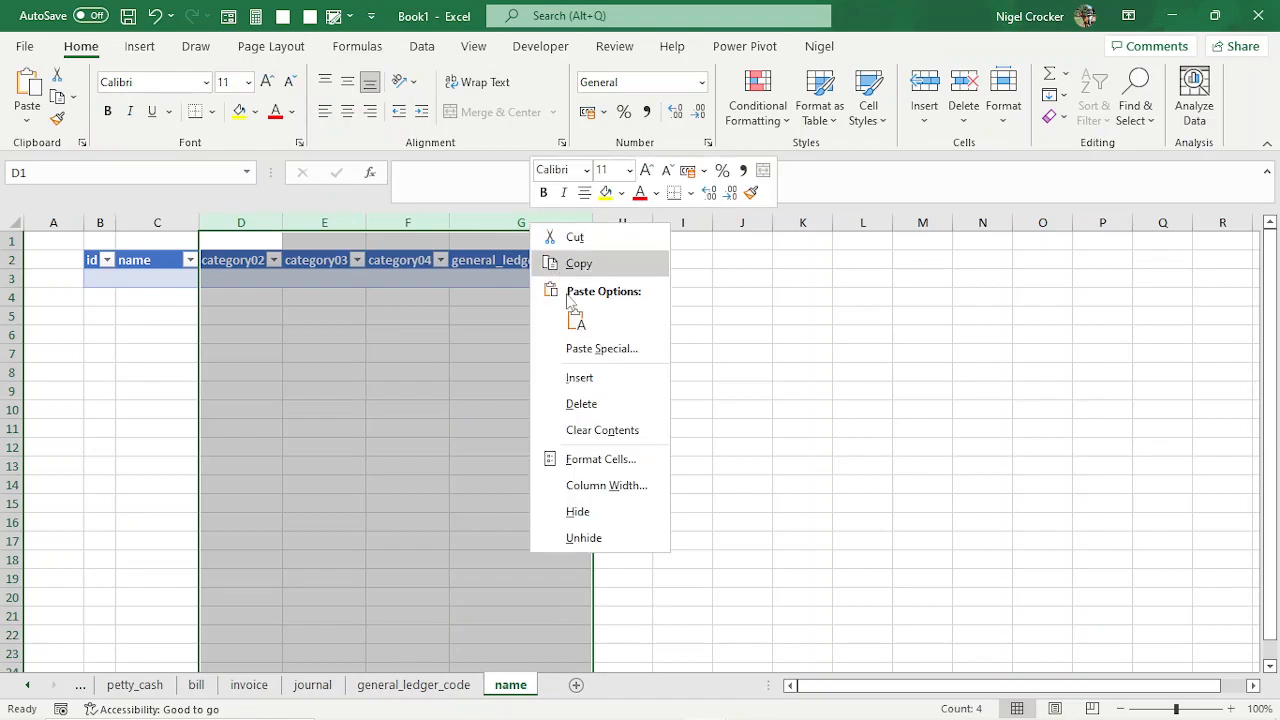
left_click(598, 404)
left_click(177, 277)
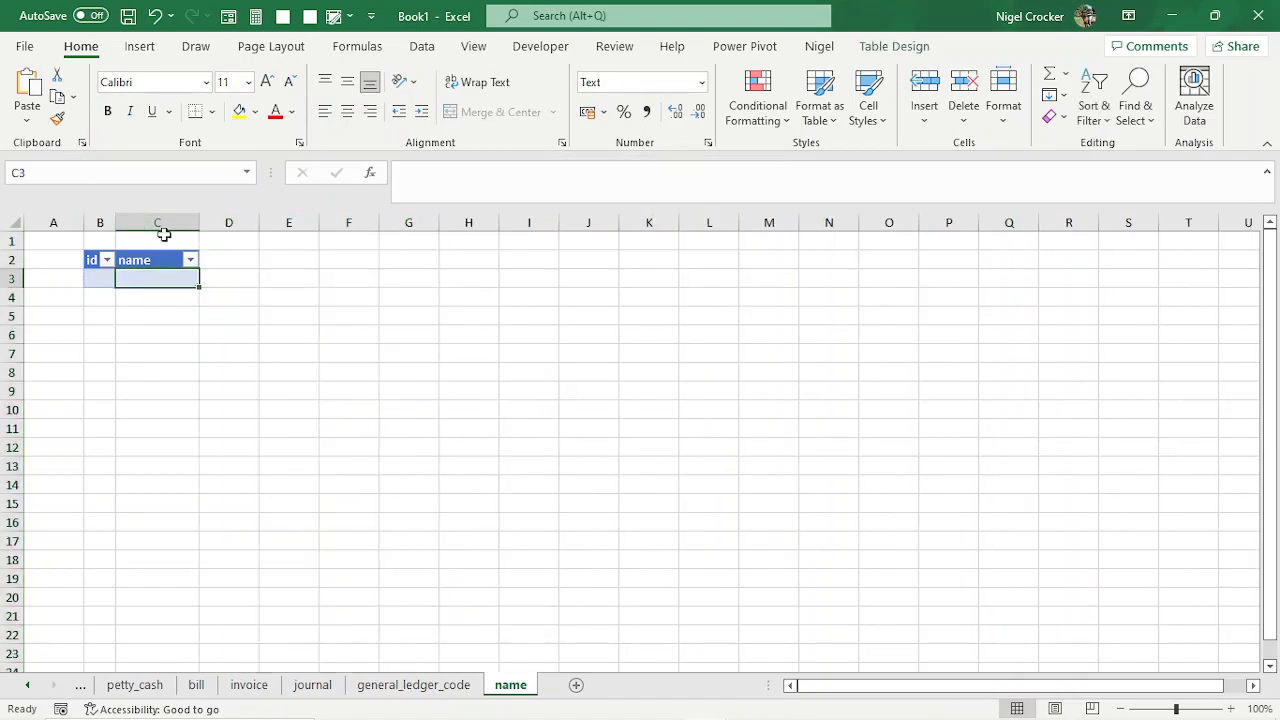
- Set the name of the table on the name sheet to name
left_click(896, 46)
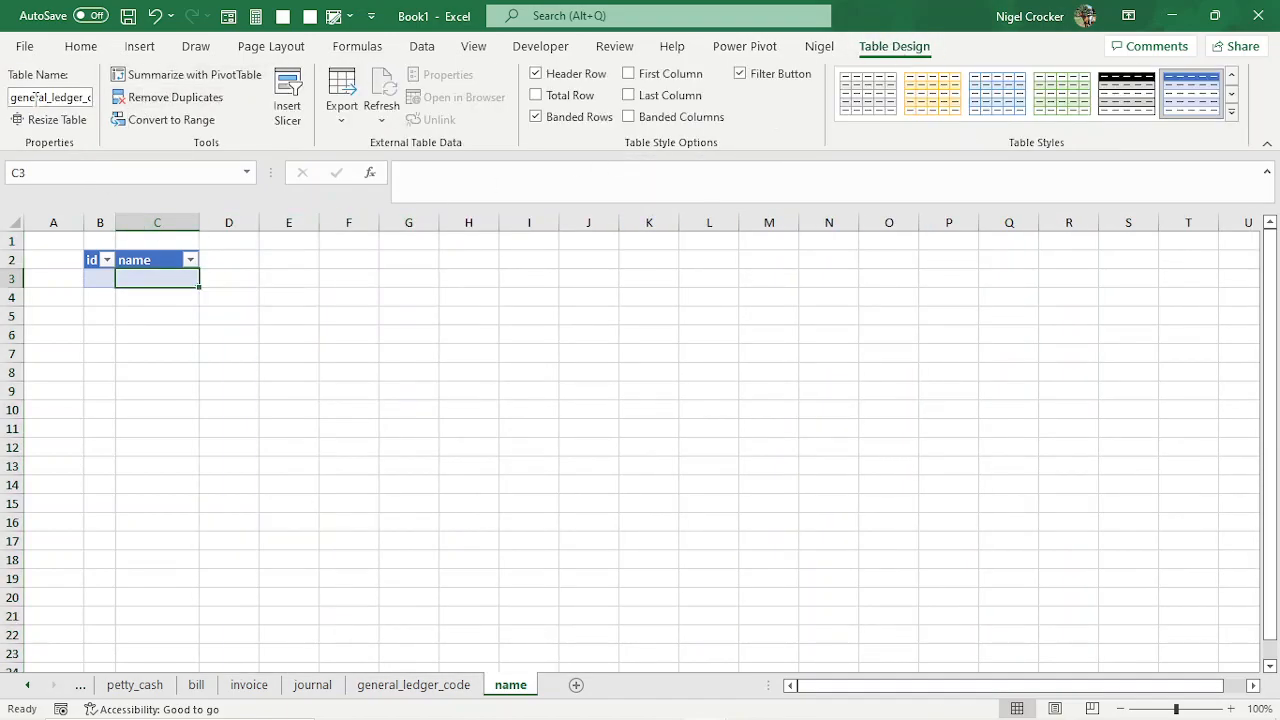
left_click_drag(14, 96, 110, 90)
type("name")
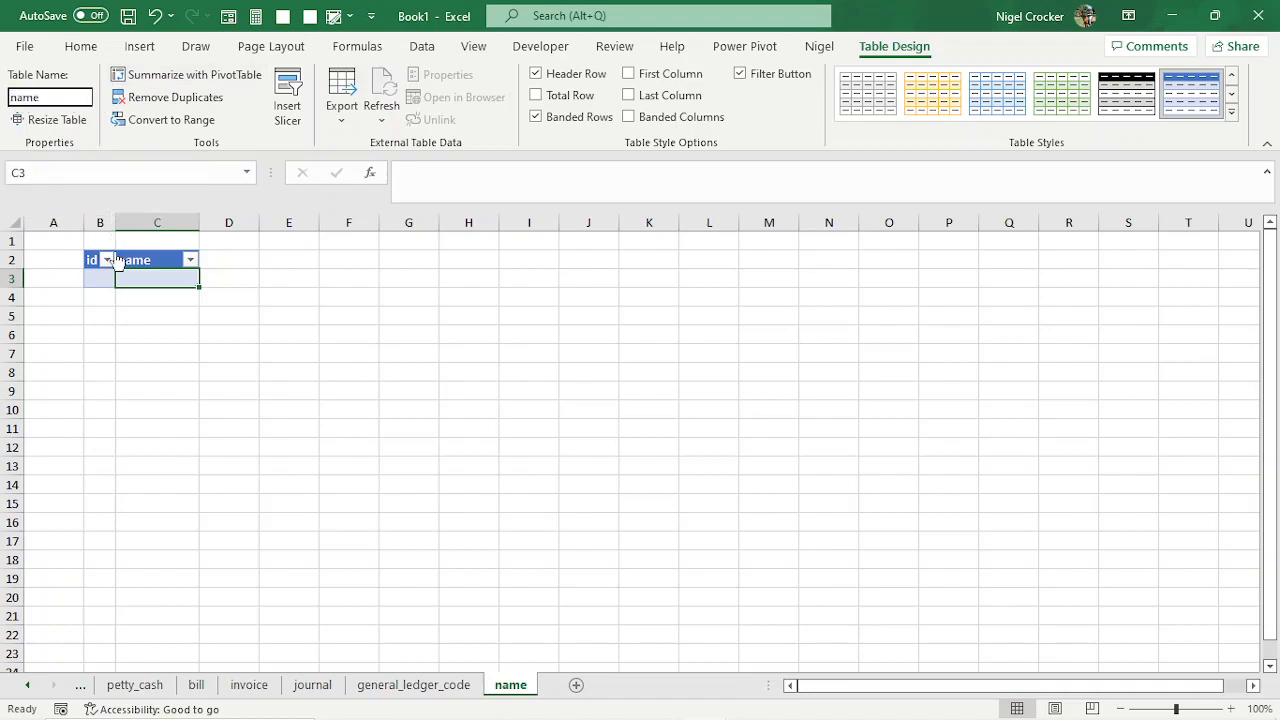
key("Return")
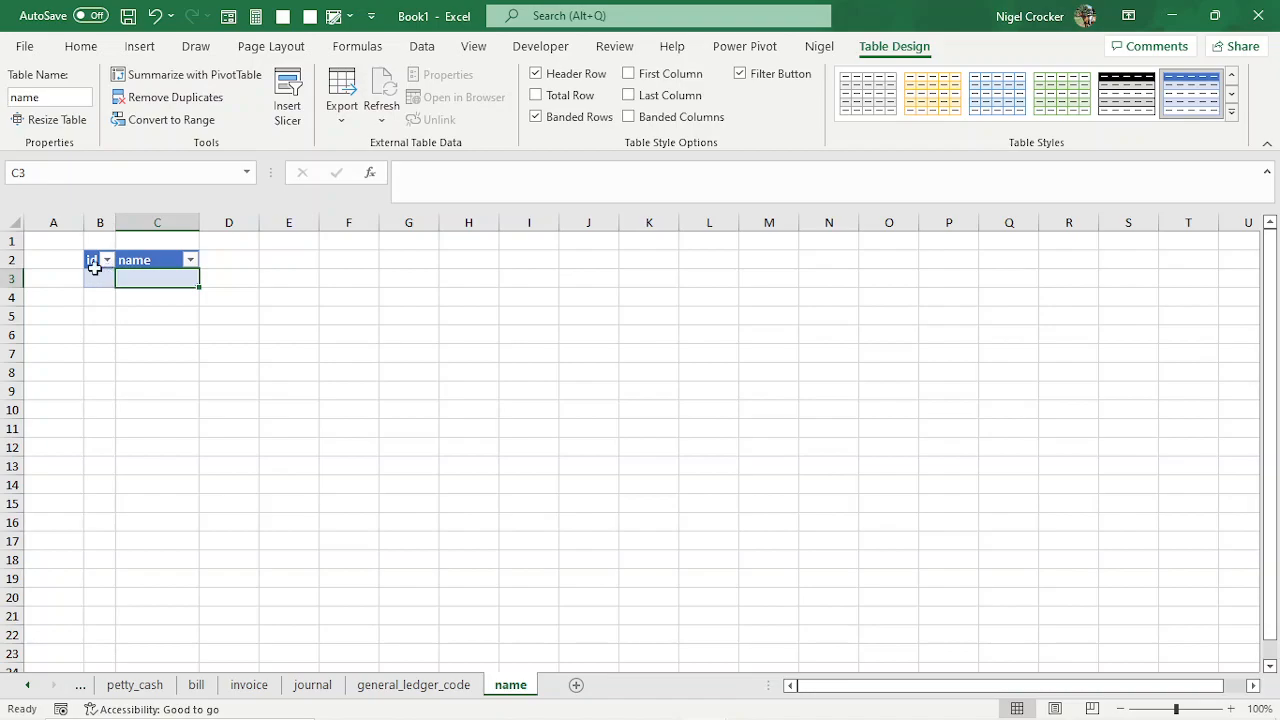
left_click(96, 279)
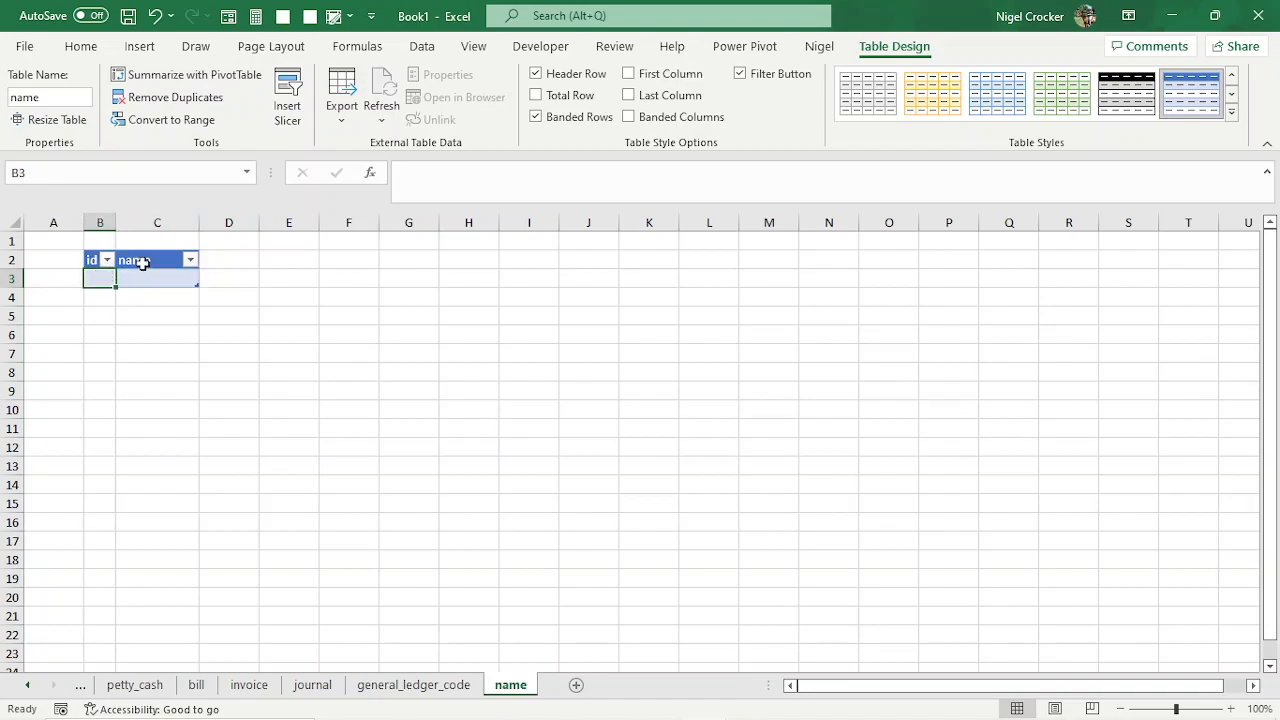
left_click(142, 275)
left_click(46, 95)
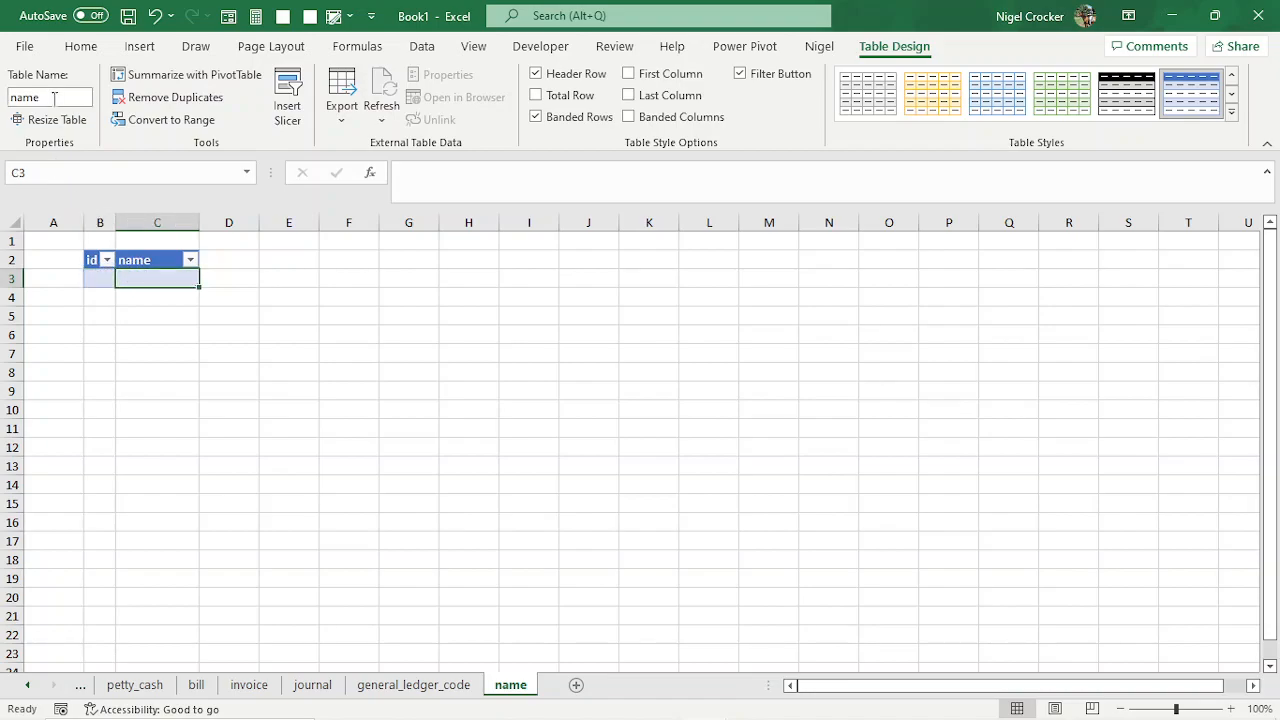
- Duplicate the name sheet and rename the copy as company
left_click(318, 684)
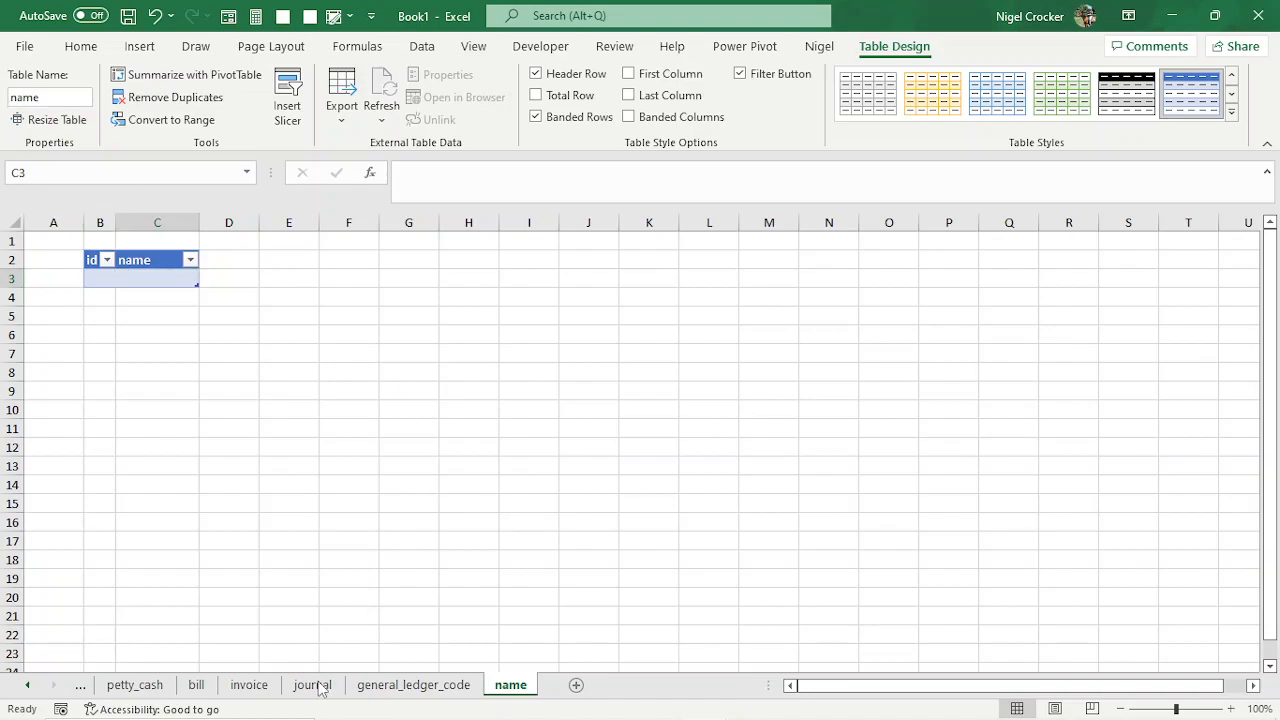
left_click(511, 685)
left_click_drag(577, 684, 563, 685)
right_click(562, 686)
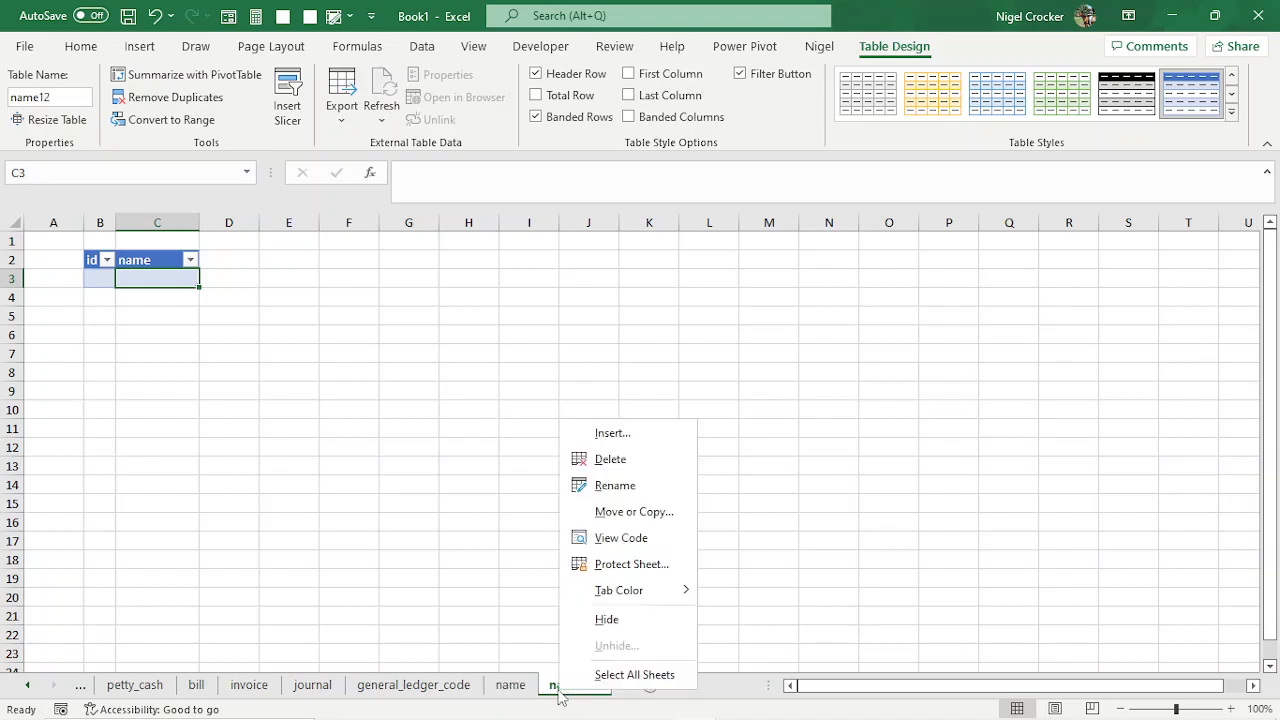
left_click(607, 490)
type("co")
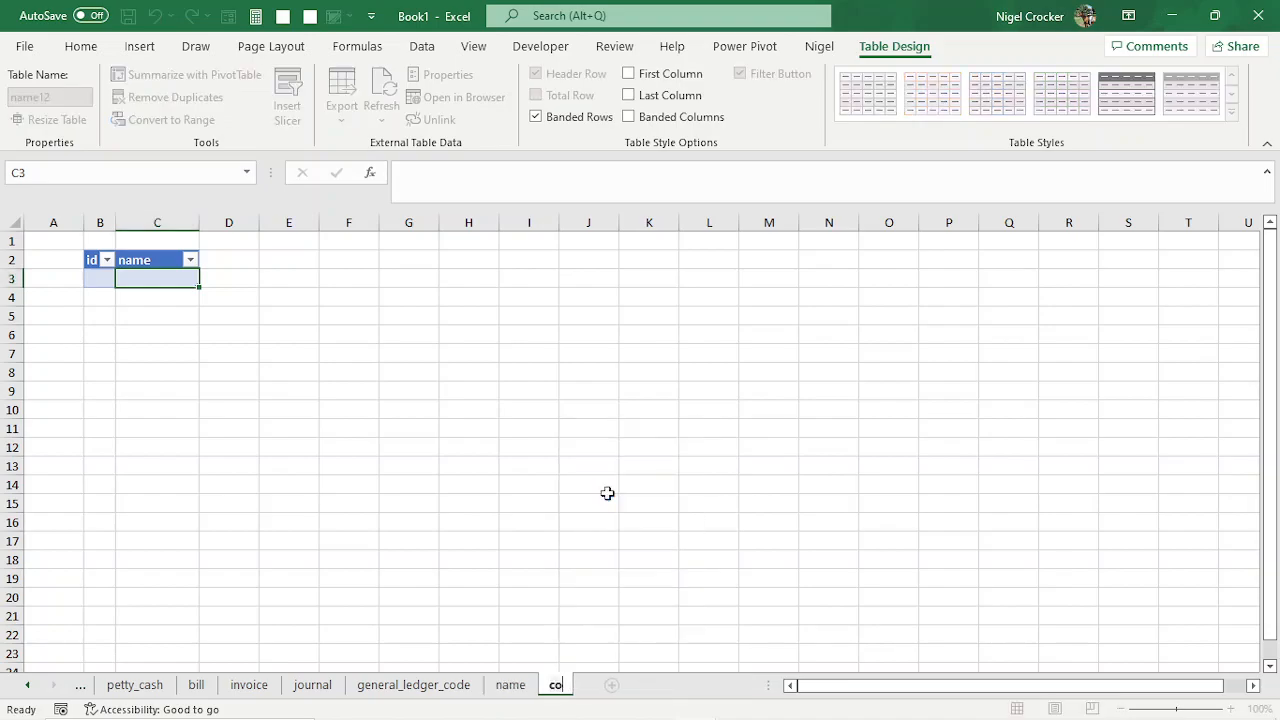
type("mpany")
key("Return")
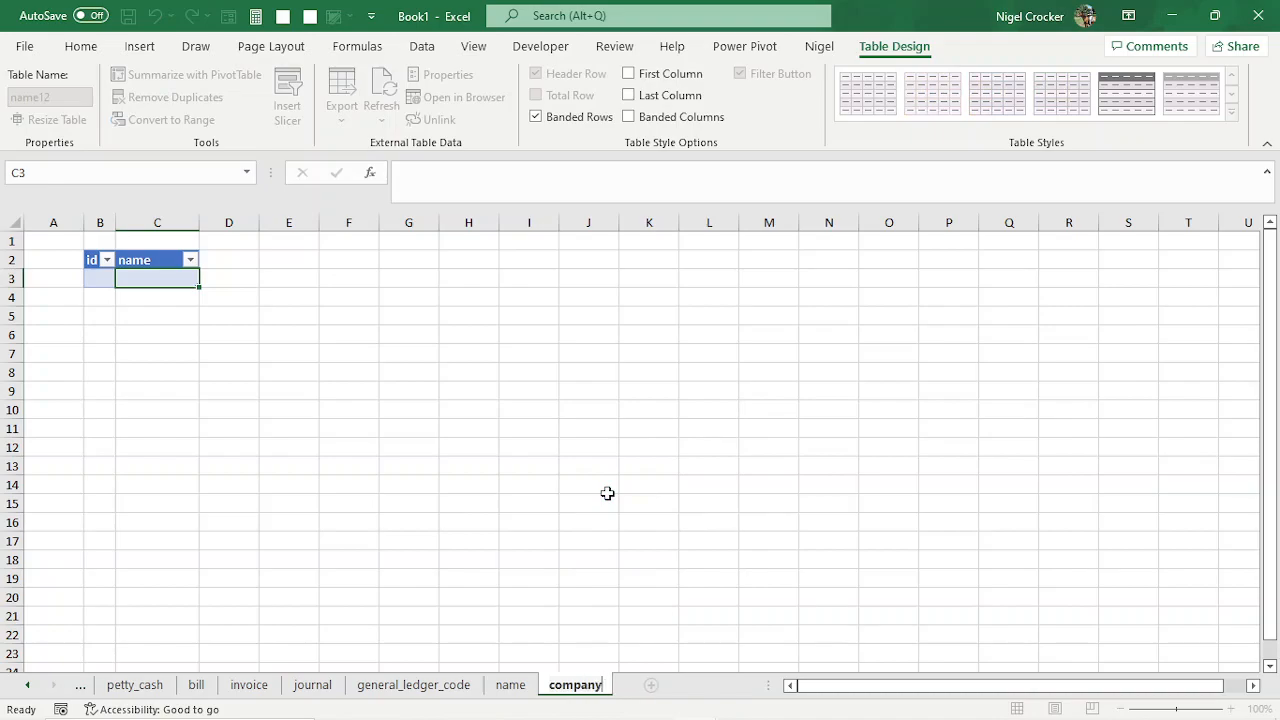
- Change the name header in C2 of the company sheet to company
left_click(173, 260)
left_click(173, 260)
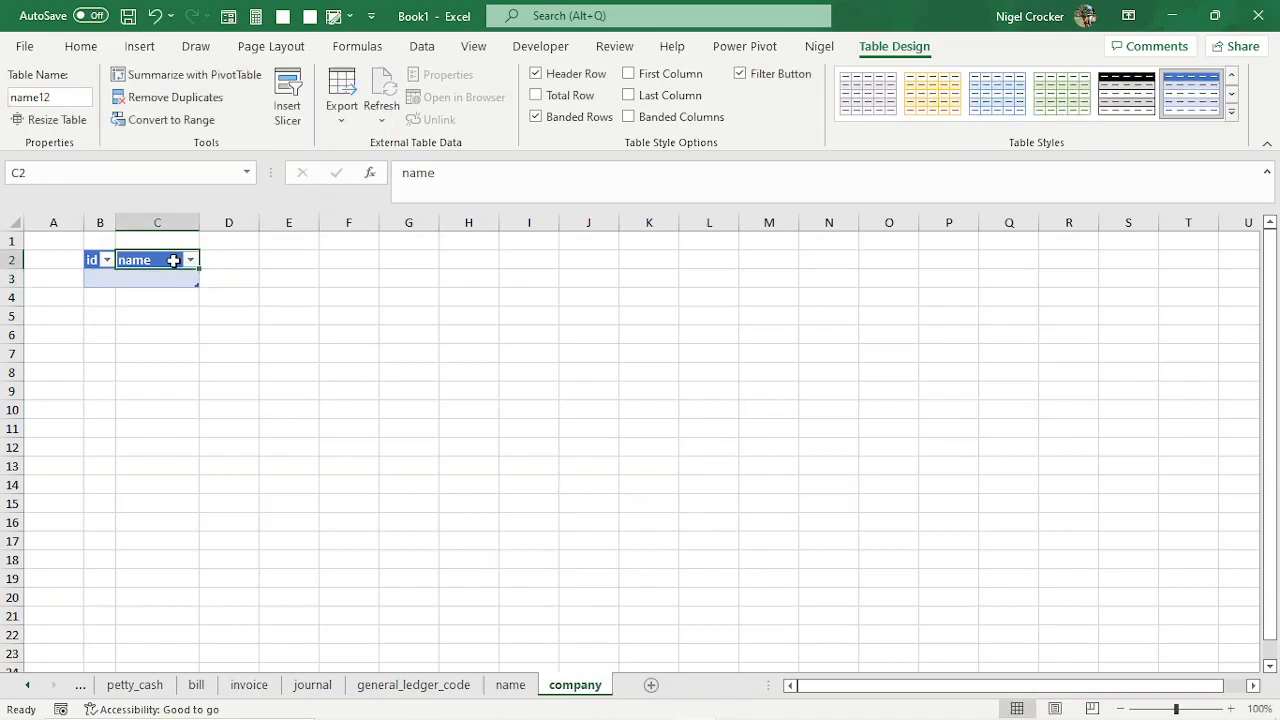
type("company")
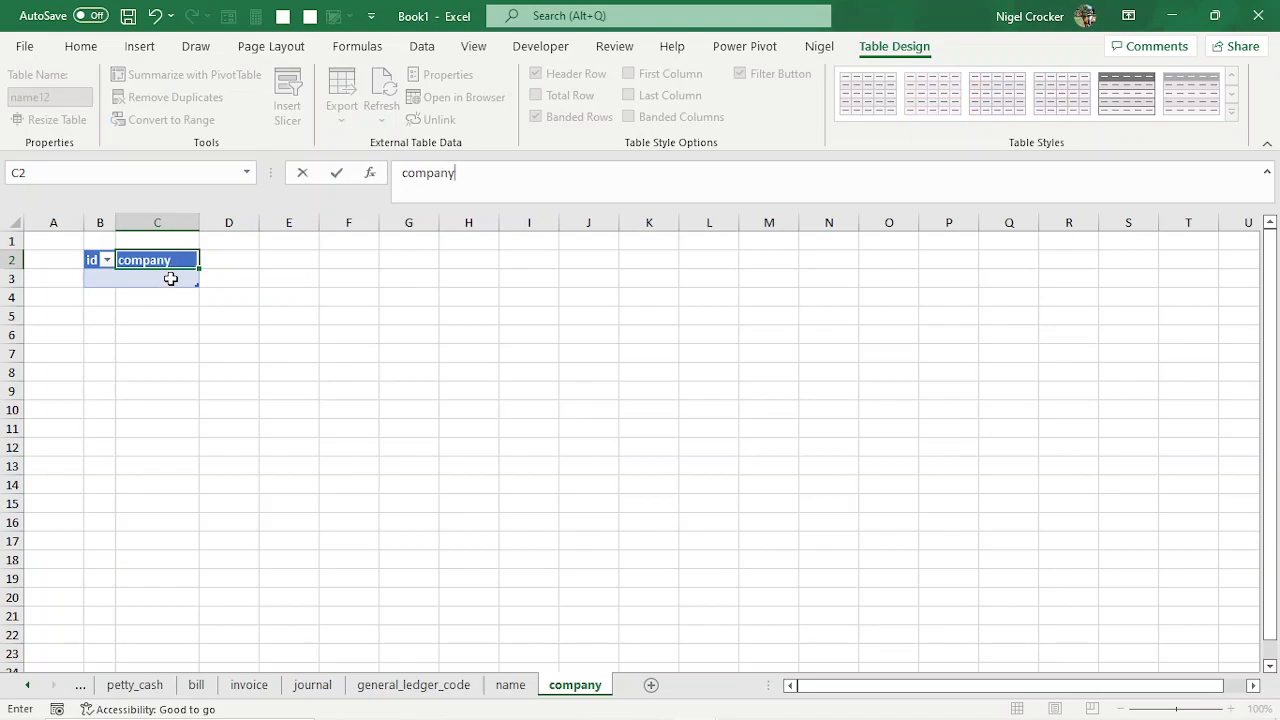
left_click(170, 276)
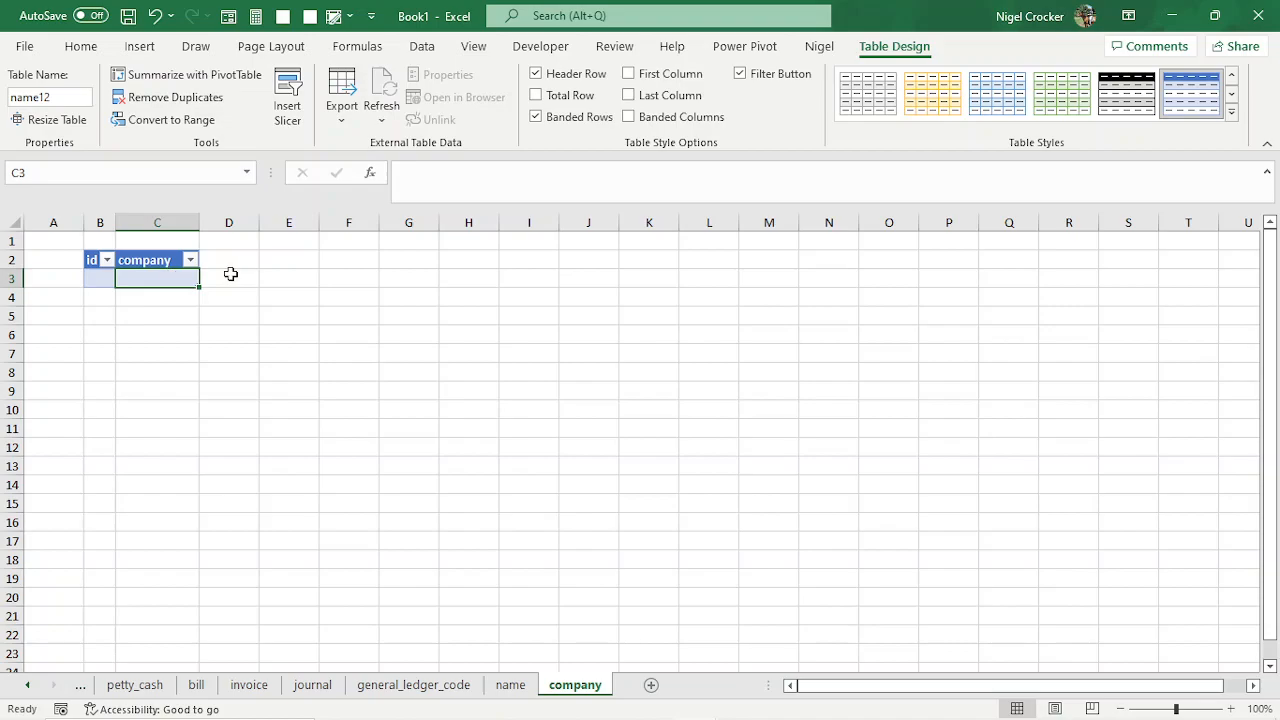
left_click(233, 259)
left_click(277, 259)
left_click(234, 260)
left_click(285, 259)
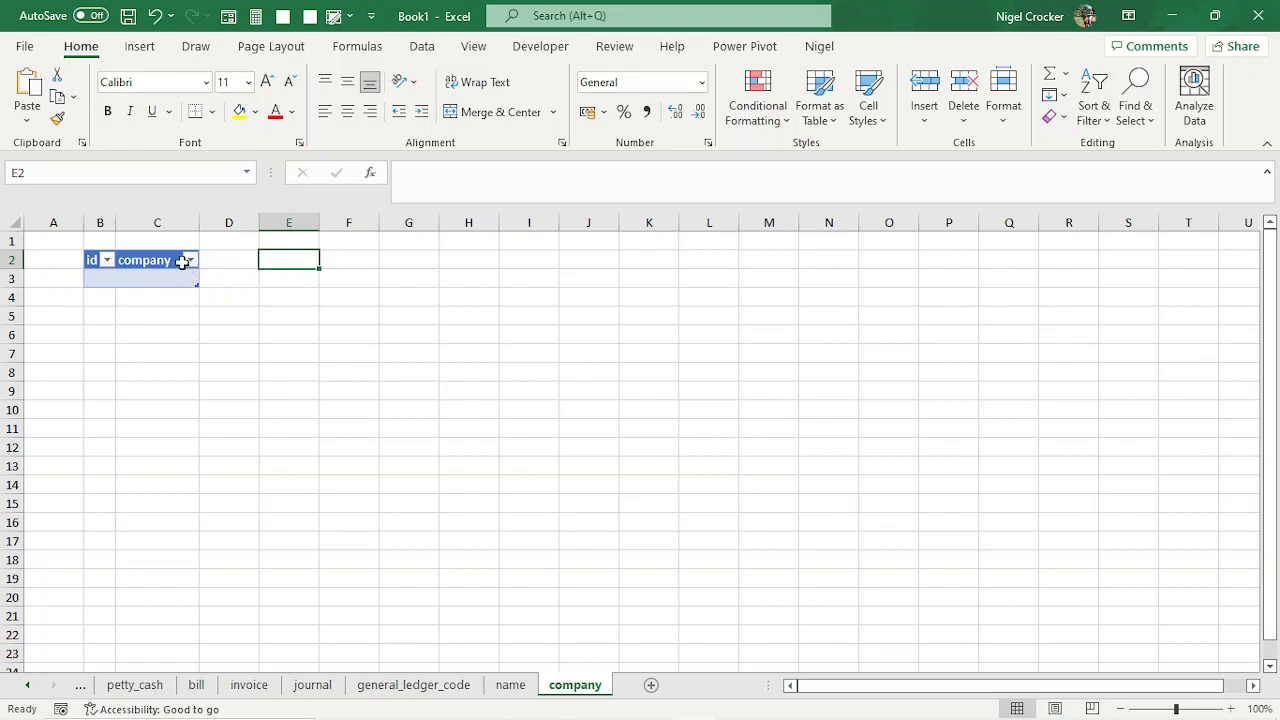
left_click(151, 259)
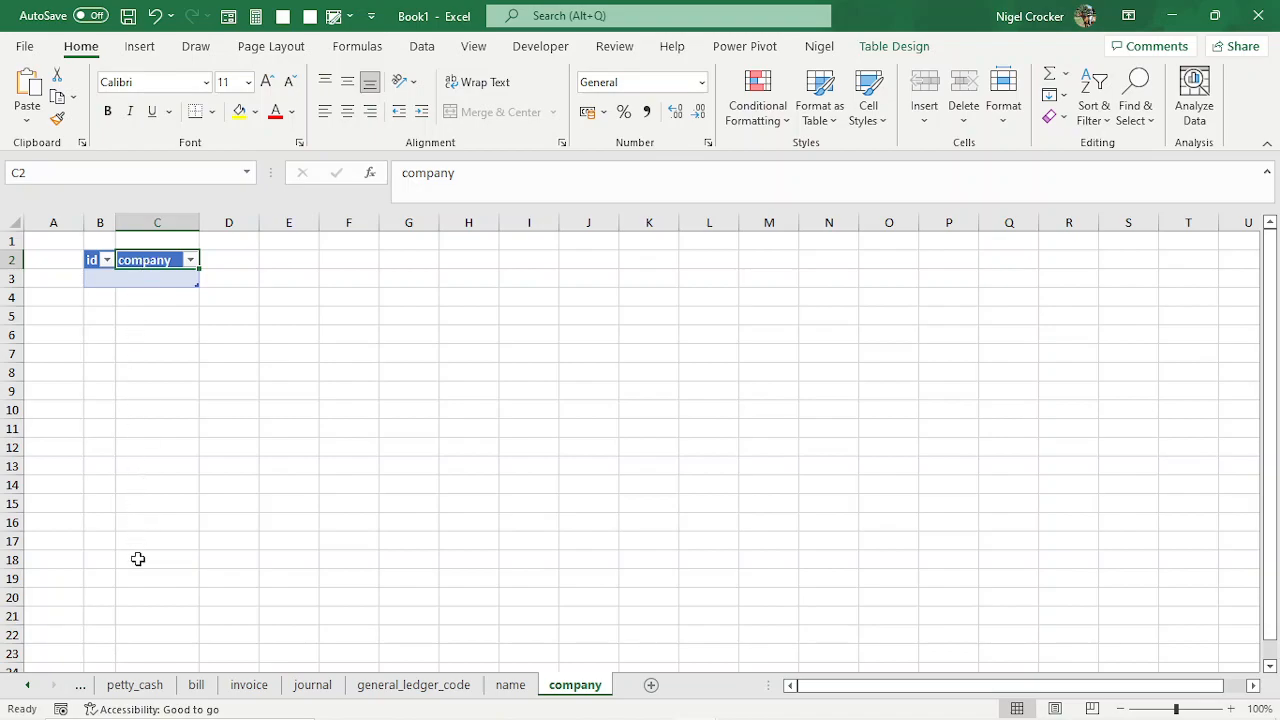
- Review the transaction sheets from petty_cash to journal, and the lookup sheets general_ledger_code, name and company
left_click(148, 687)
left_click(196, 686)
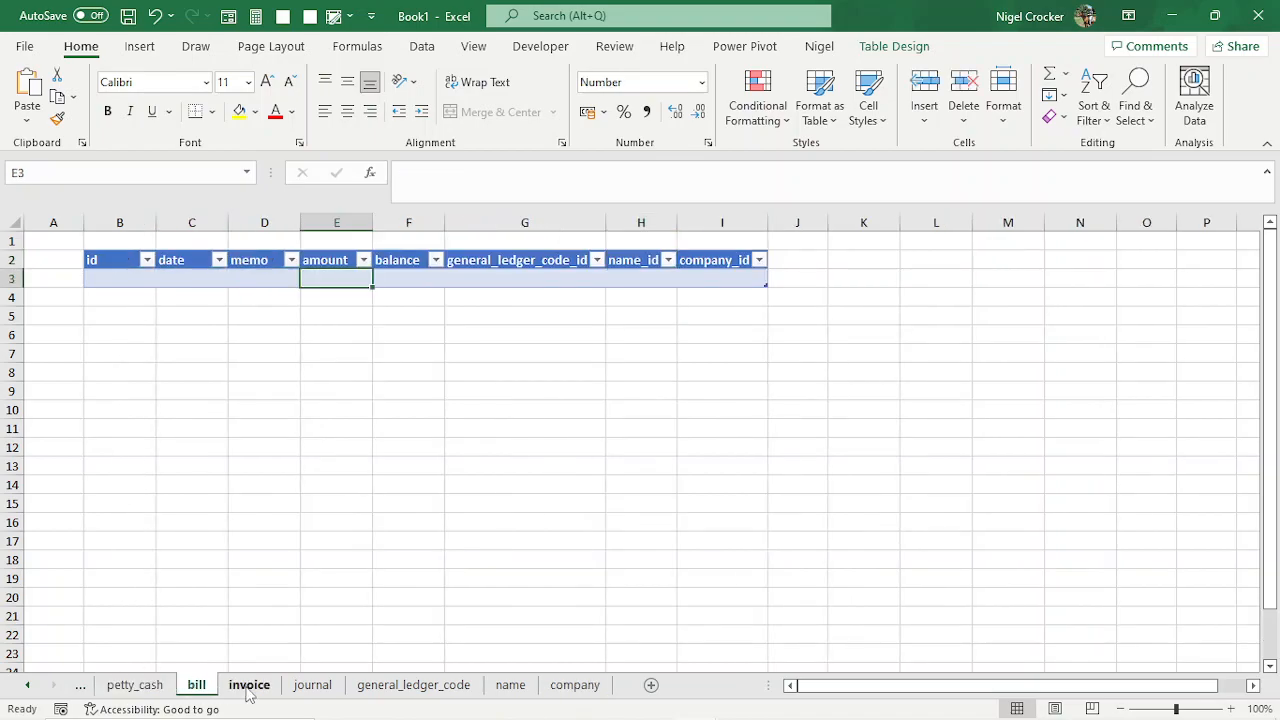
left_click(249, 686)
left_click(314, 686)
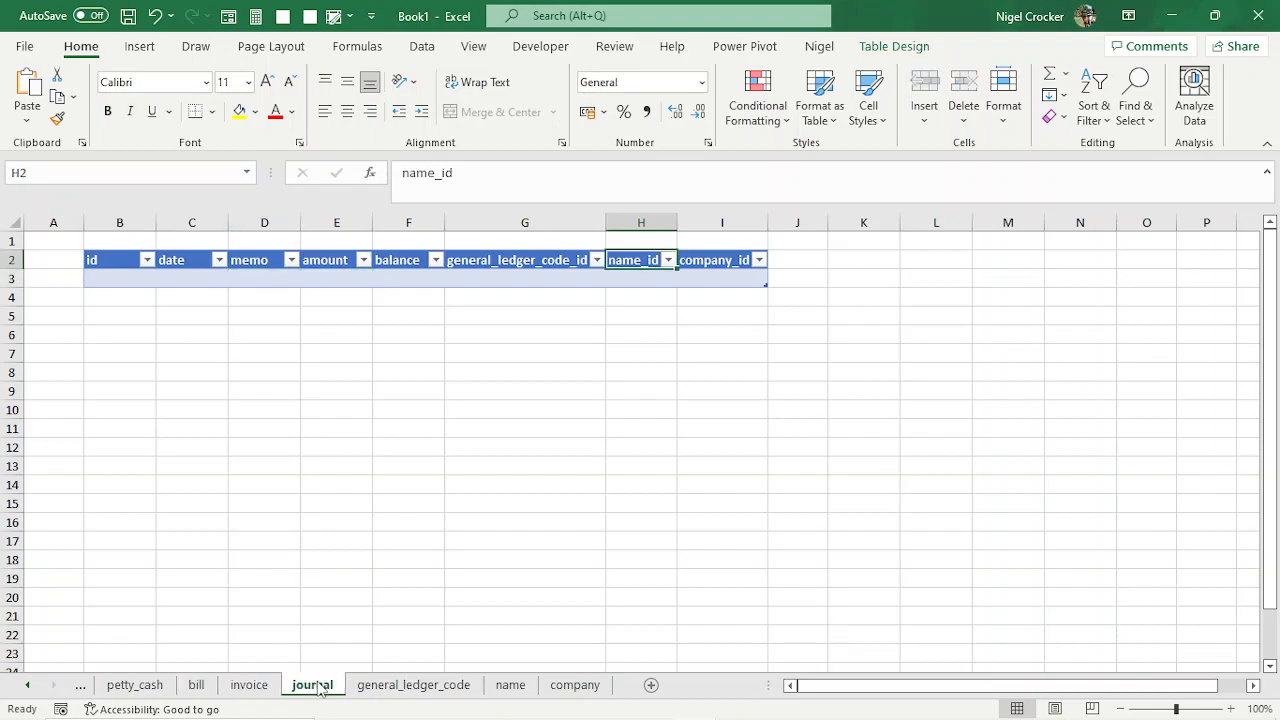
left_click(400, 686)
left_click(515, 688)
left_click(570, 687)
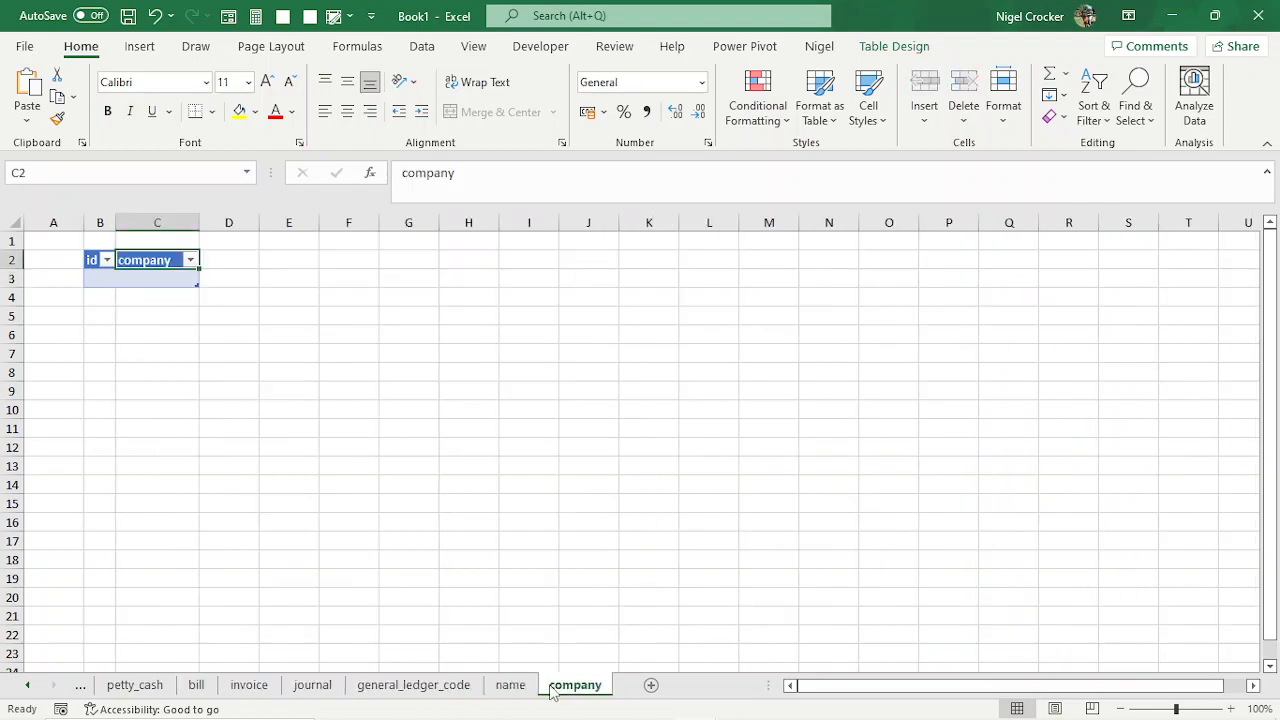
left_click(450, 688)
left_click(505, 687)
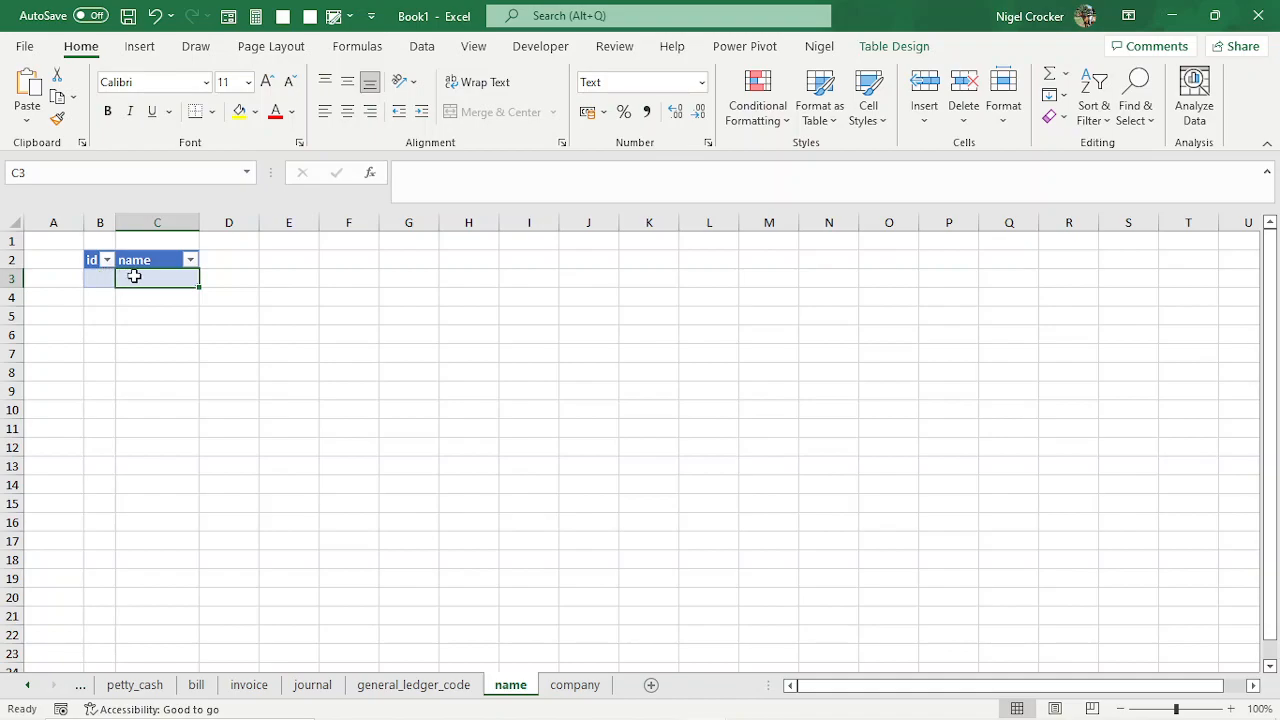
left_click(214, 260)
left_click(271, 257)
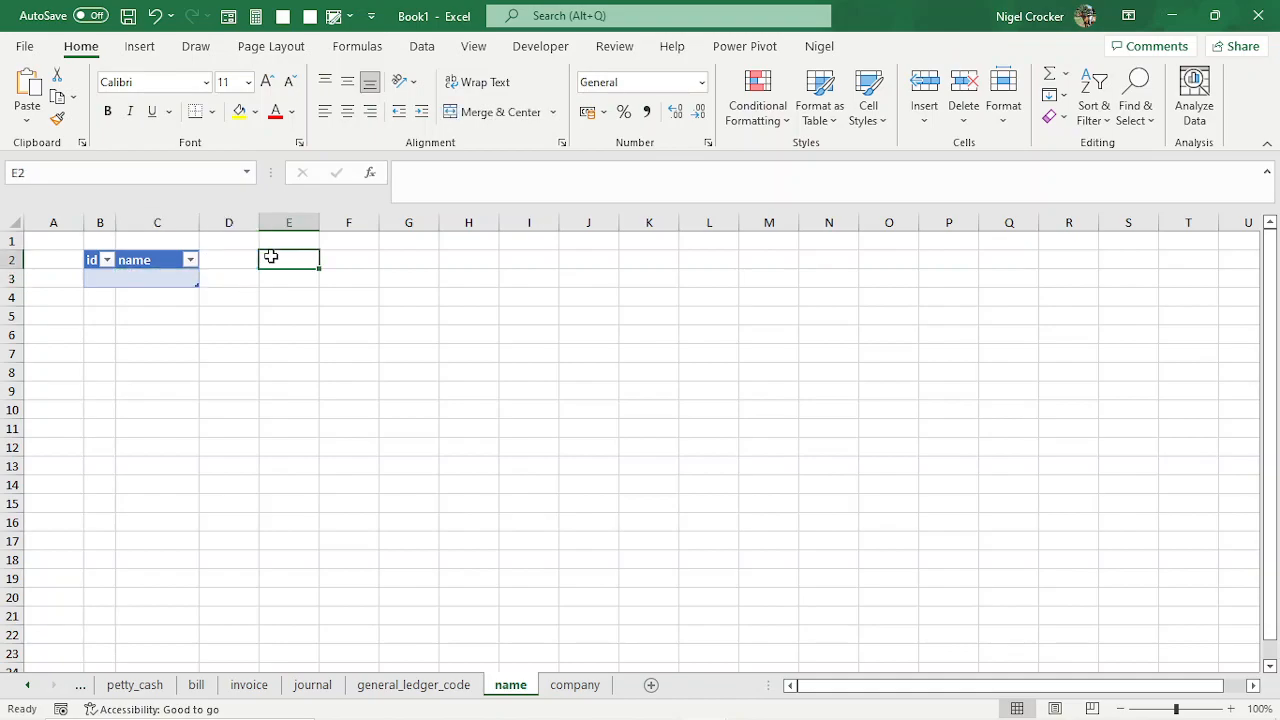
left_click(340, 257)
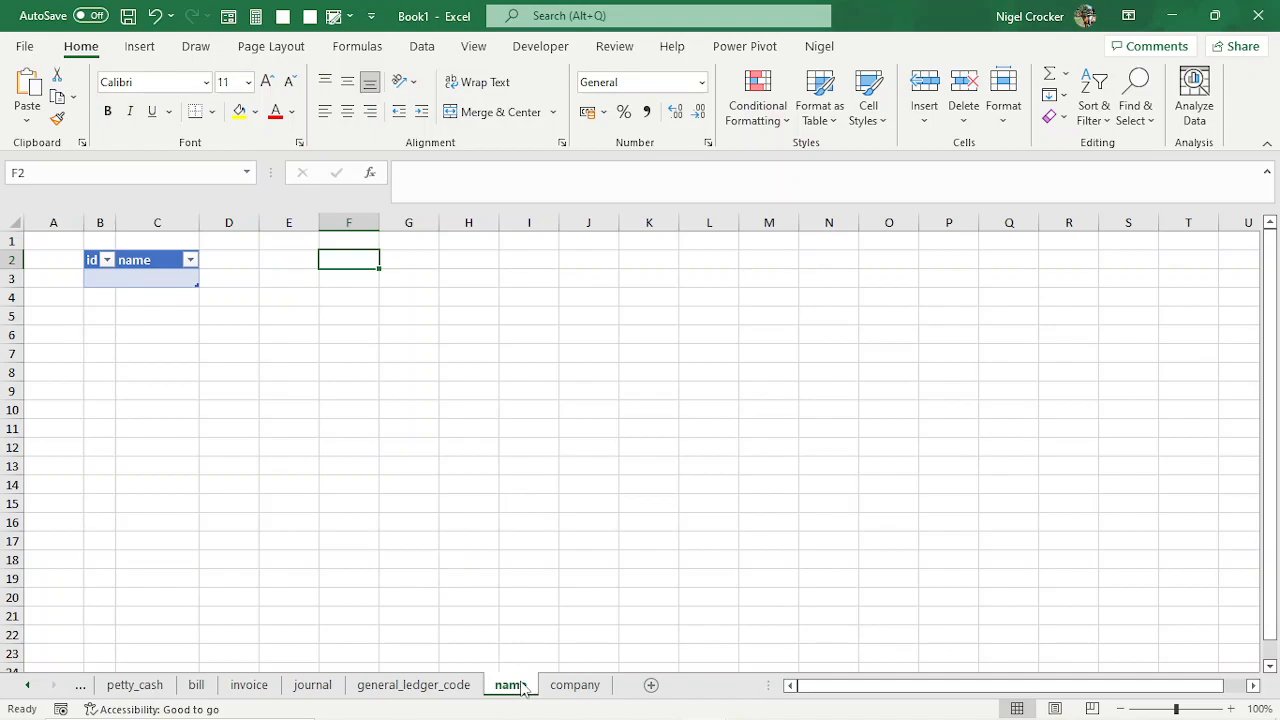
left_click(167, 282)
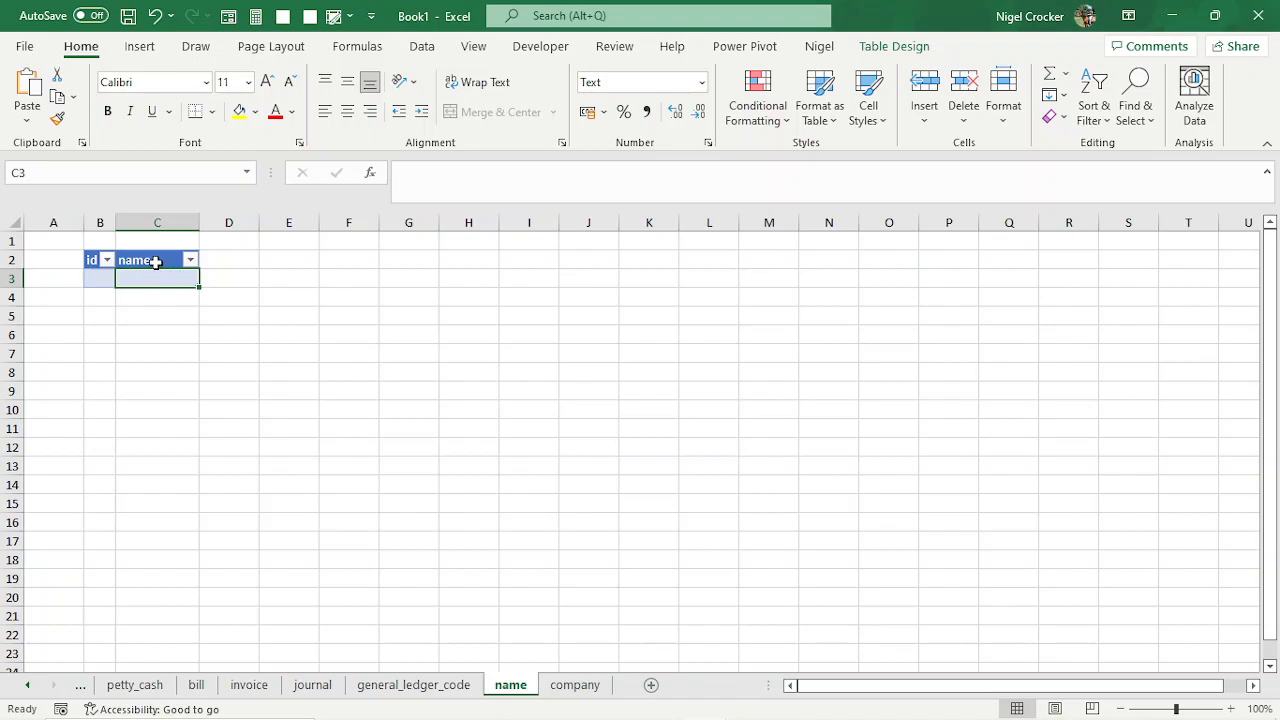
left_click(150, 263)
left_click(156, 283)
left_click(234, 283)
left_click(180, 278)
- Widen the id column B on the name sheet
left_click(588, 690)
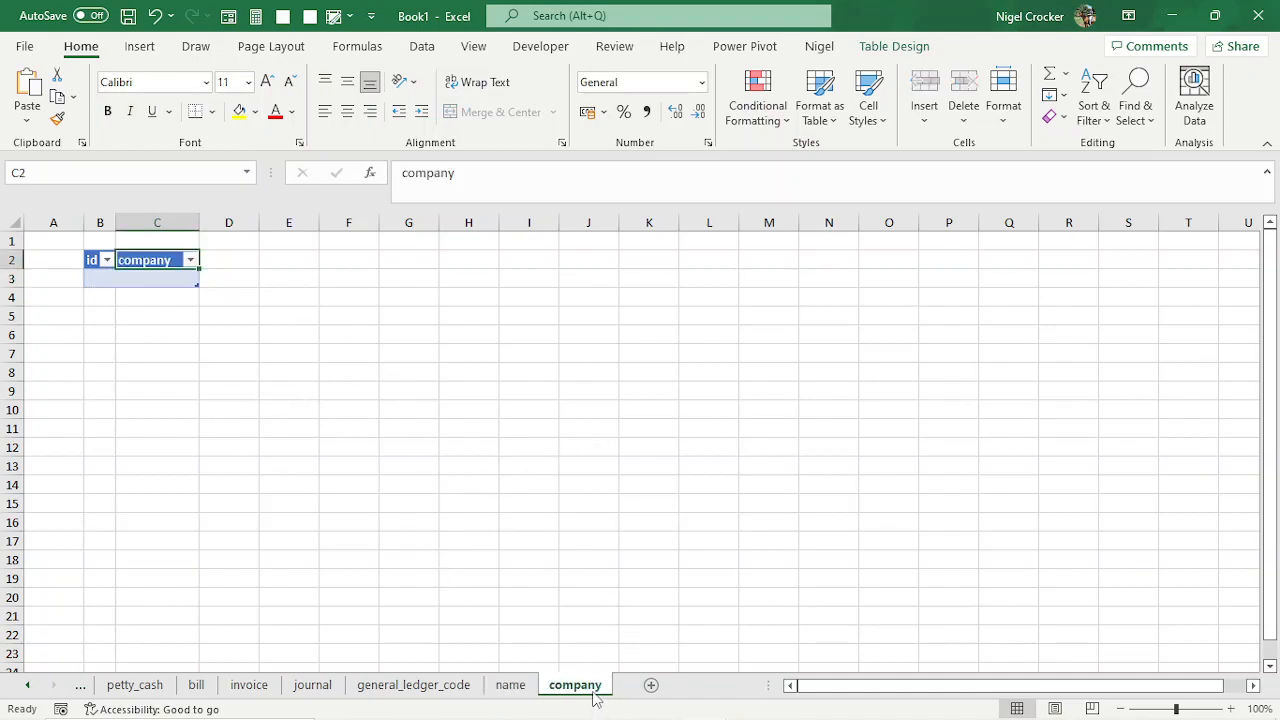
left_click(530, 688)
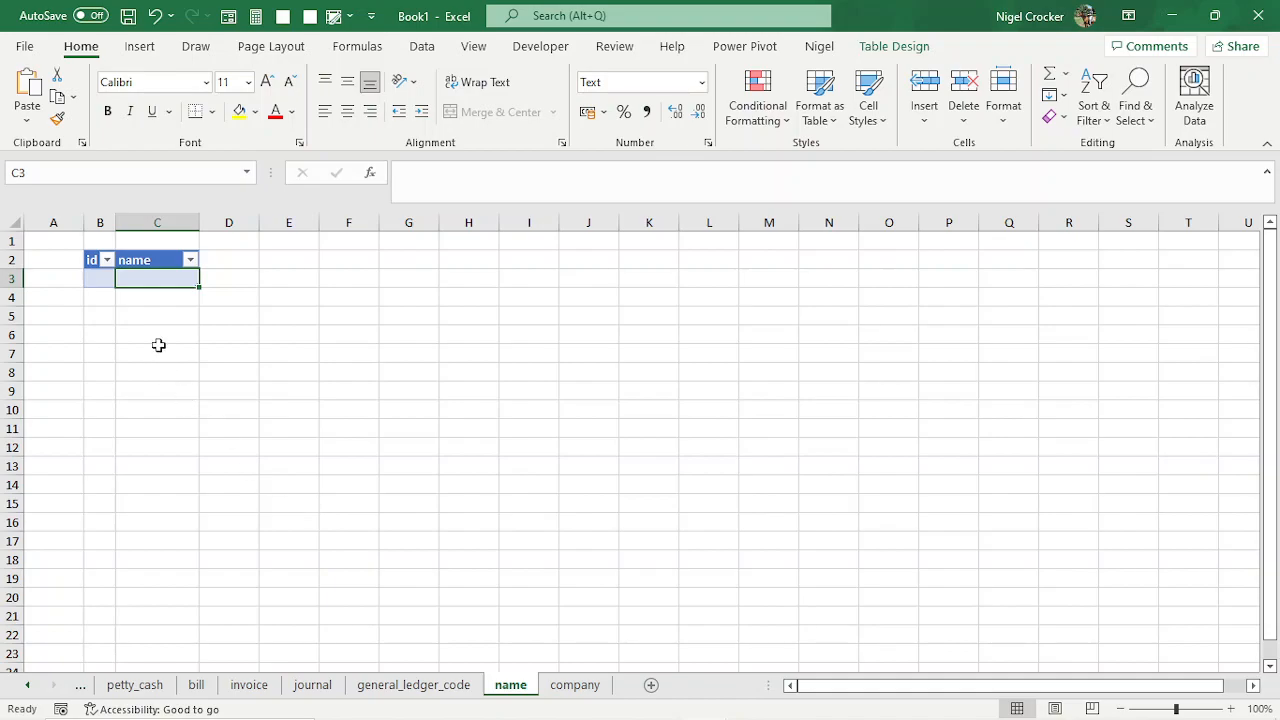
left_click_drag(121, 223, 121, 223)
left_click_drag(144, 222, 144, 222)
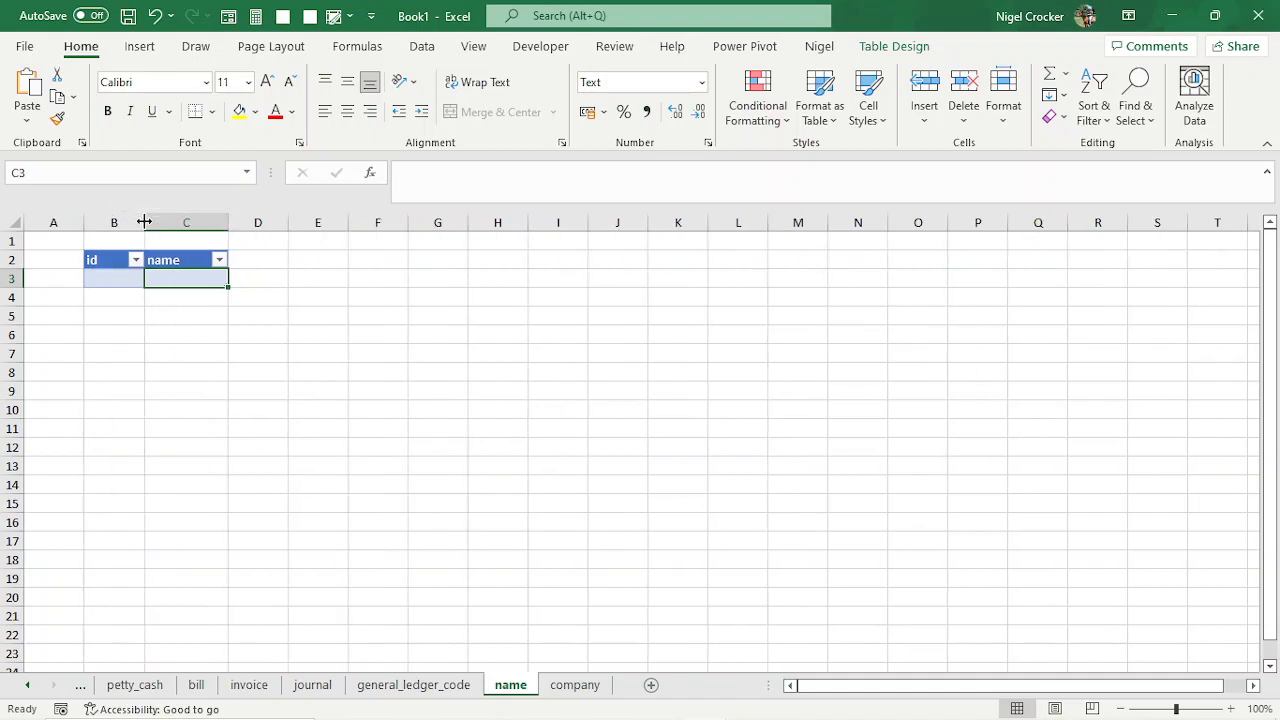
- Look through all transaction and lookup sheets once more, ending on the general_ledger_code sheet
left_click(578, 685)
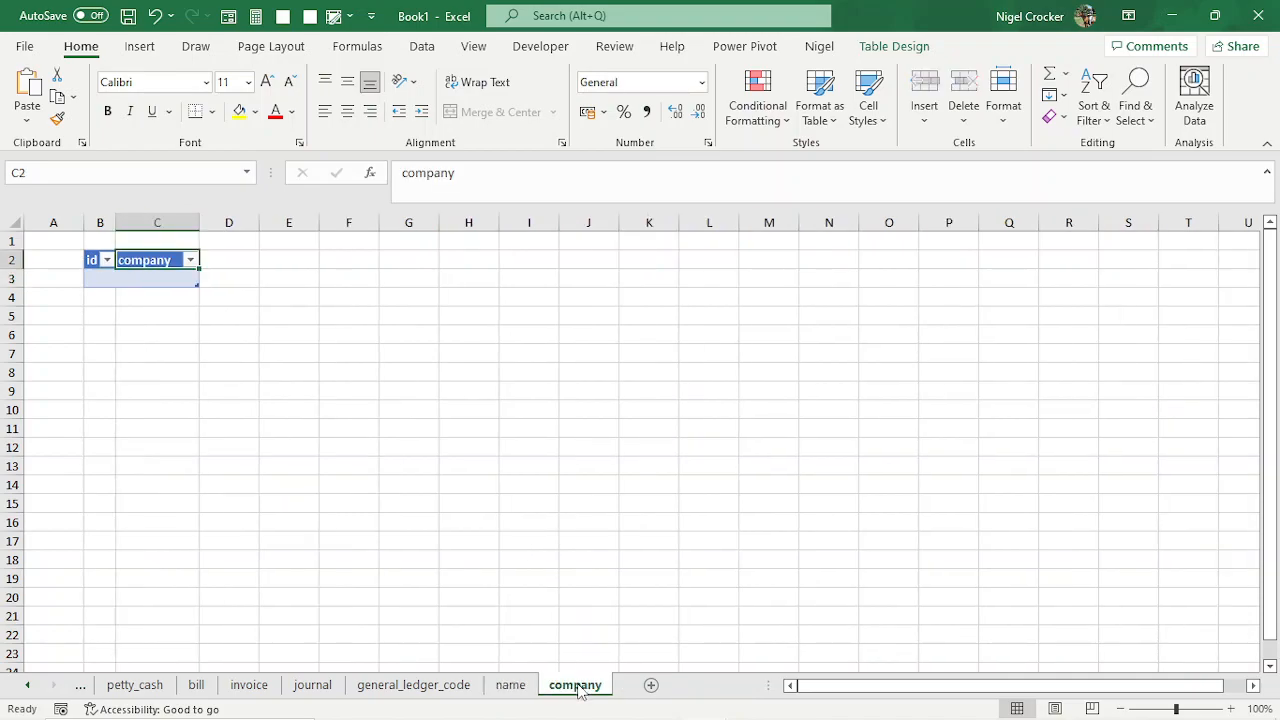
left_click(134, 685)
left_click(196, 685)
left_click(250, 686)
left_click(312, 686)
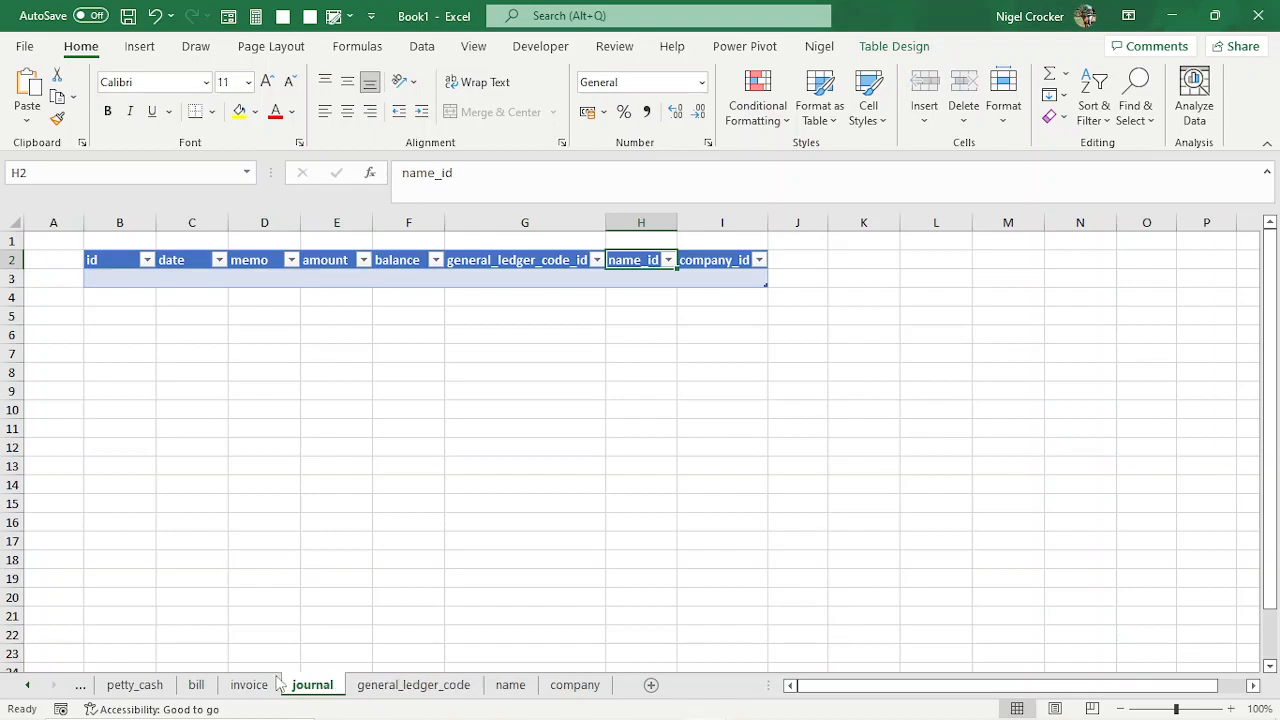
left_click(84, 688)
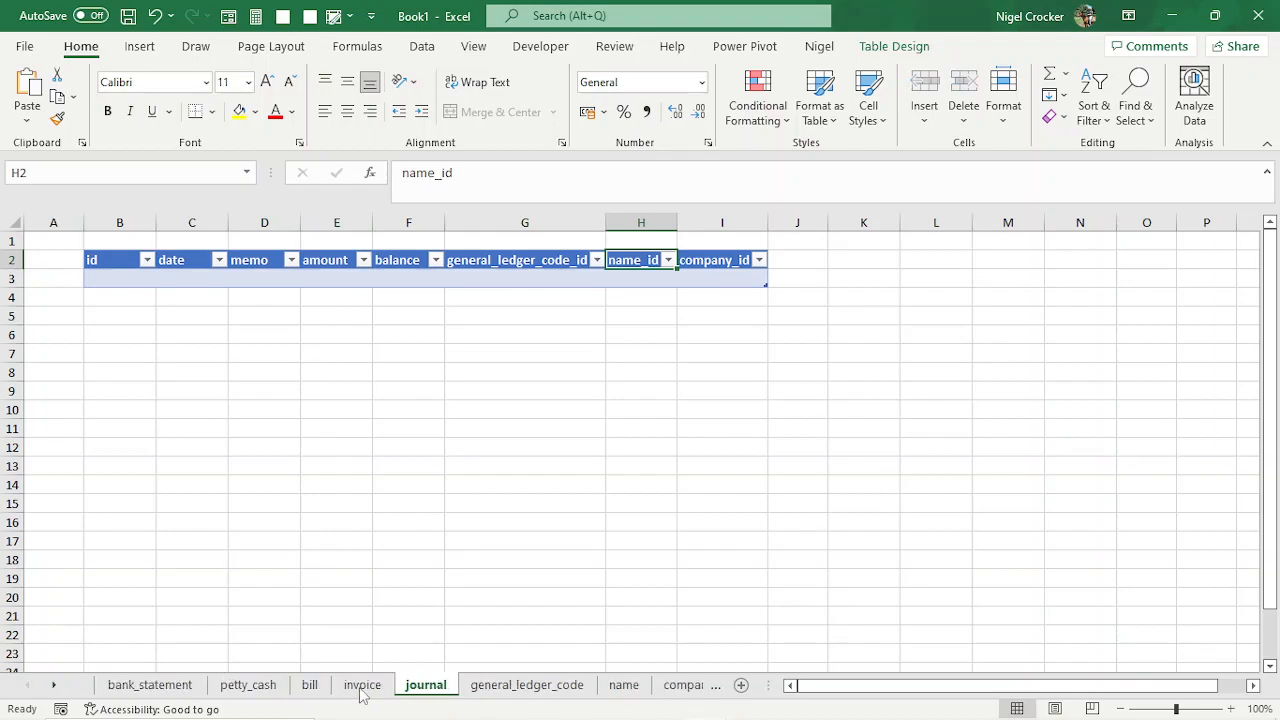
left_click(565, 687)
left_click(623, 686)
left_click(686, 687)
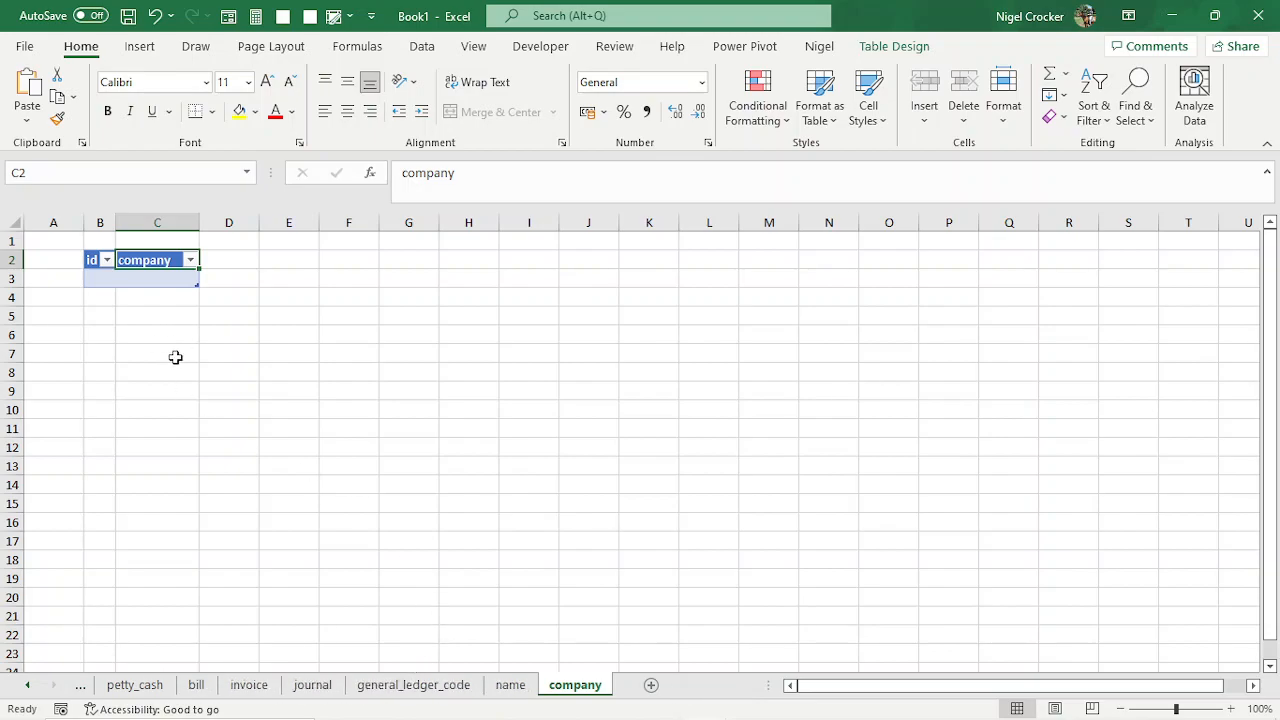
left_click(396, 688)
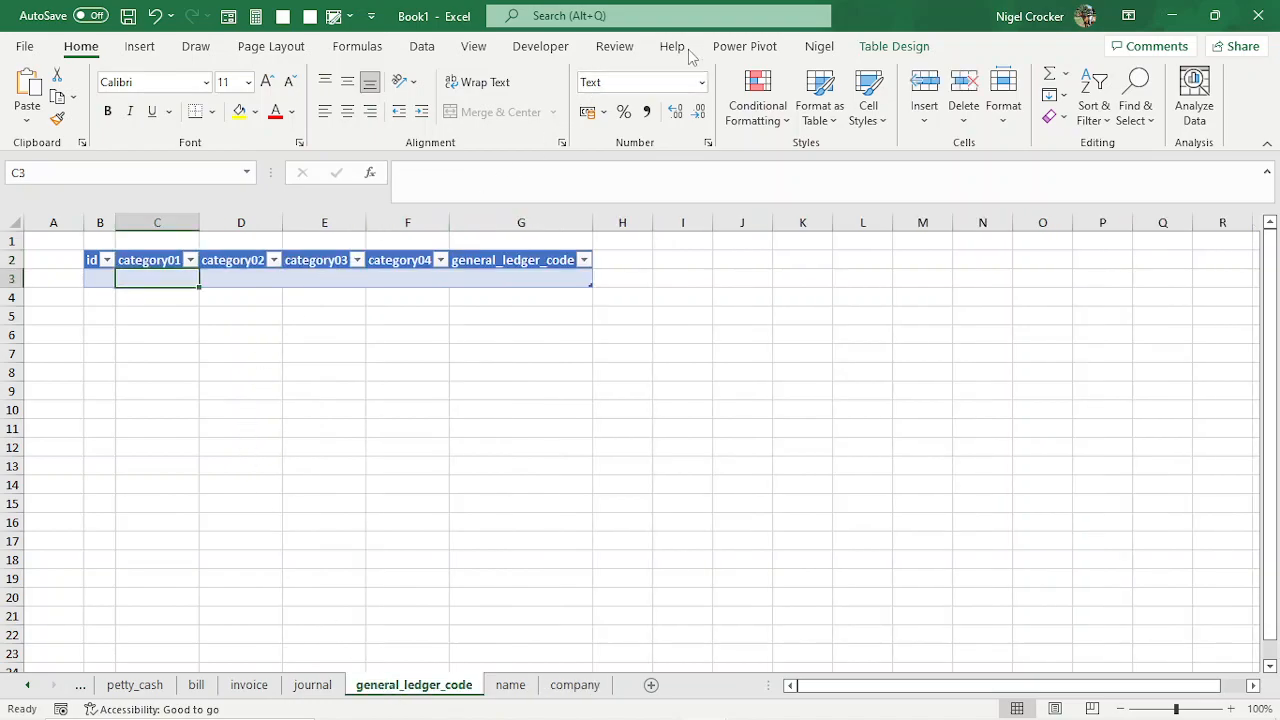
- Add the table on the general_ledger_code sheet to the Power Pivot data model
left_click(255, 268)
left_click(744, 46)
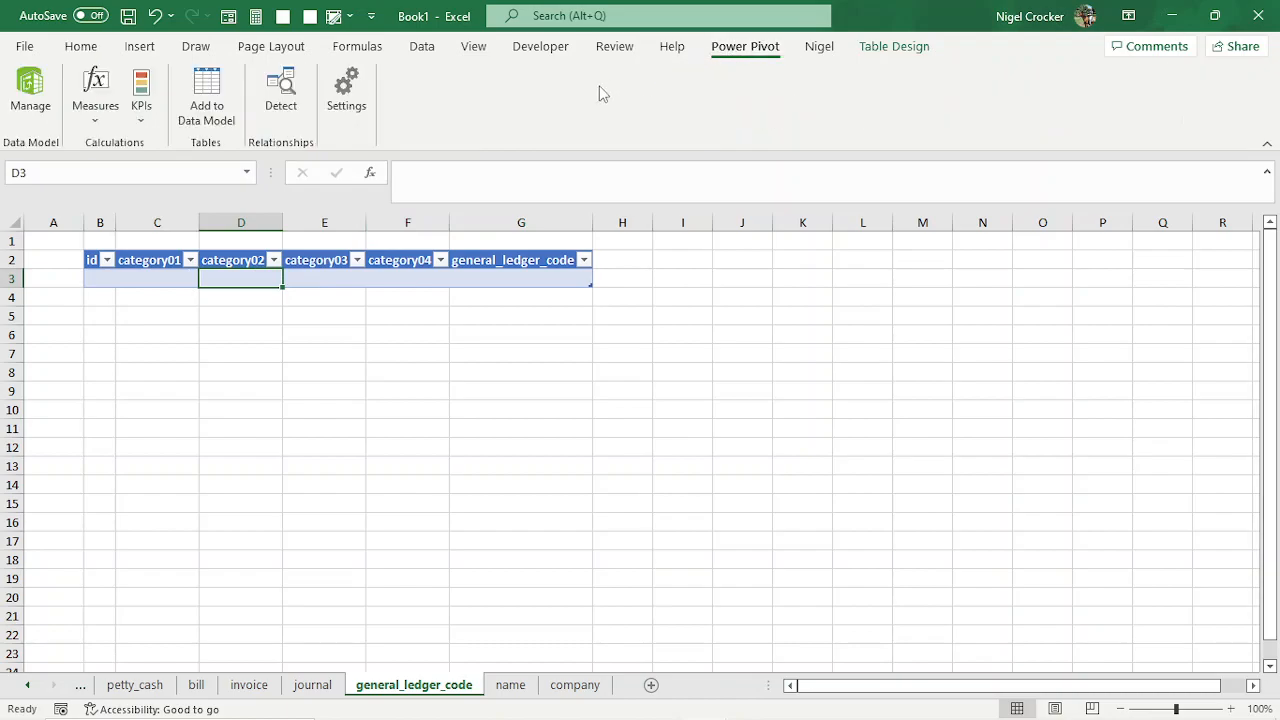
left_click(210, 95)
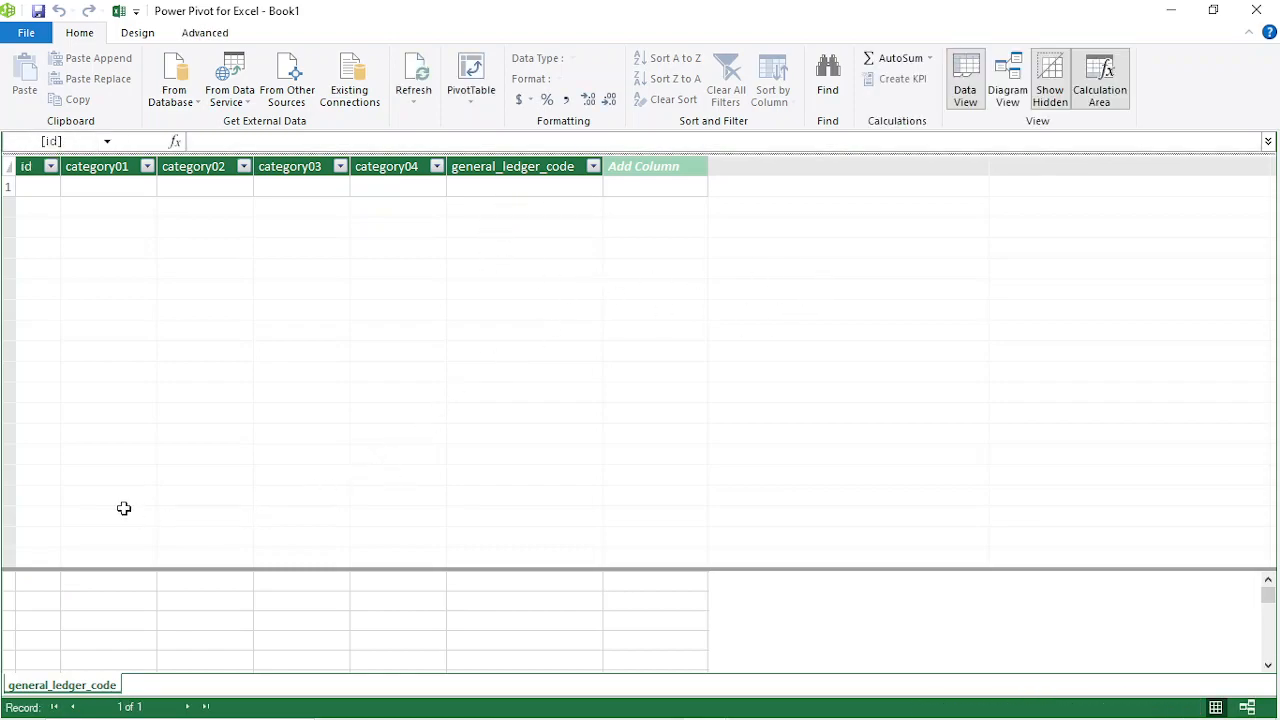
- Enlarge the general_ledger_code table in the model's diagram view to fit its full name and all fields, and return to the workbook
left_click(965, 92)
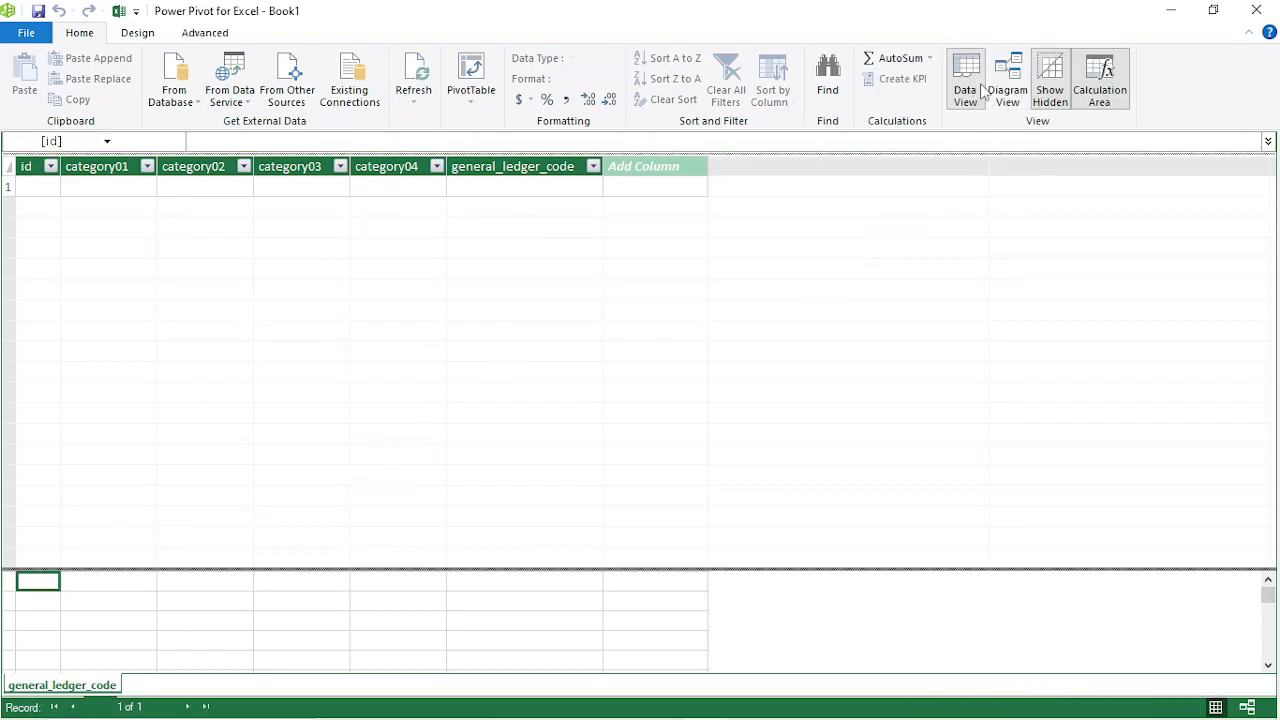
left_click(1008, 88)
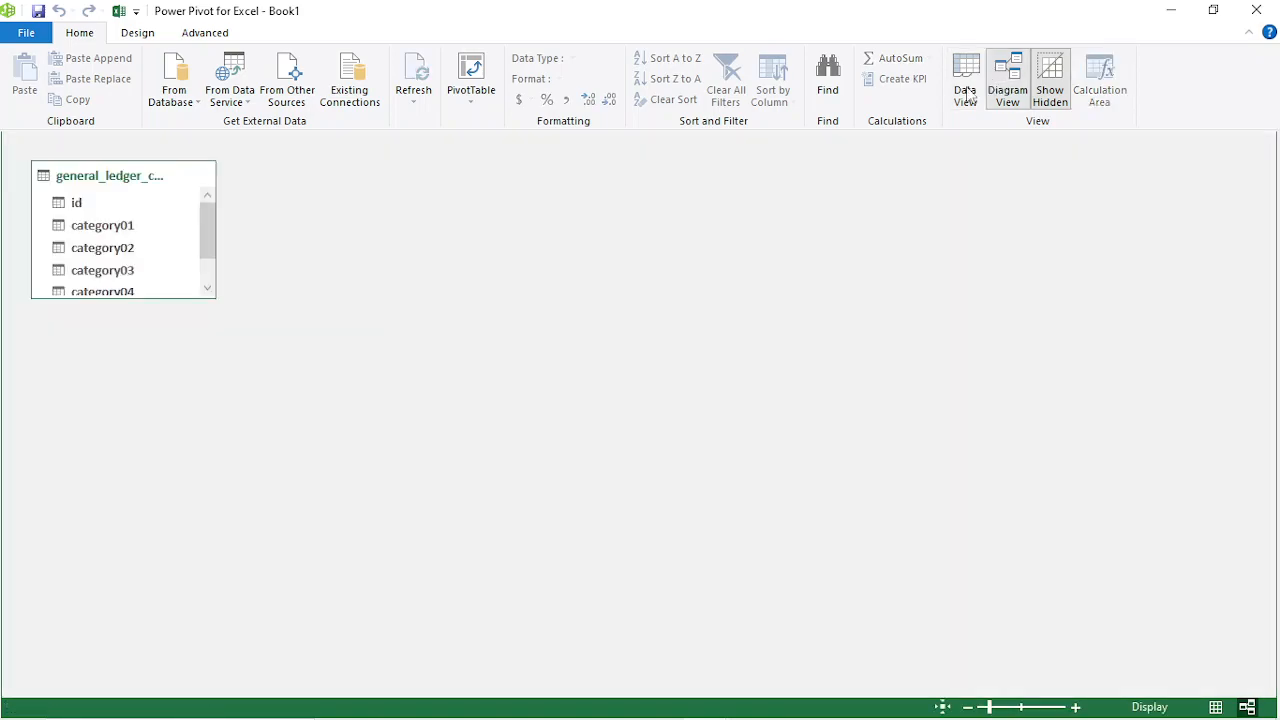
left_click_drag(133, 297, 129, 408)
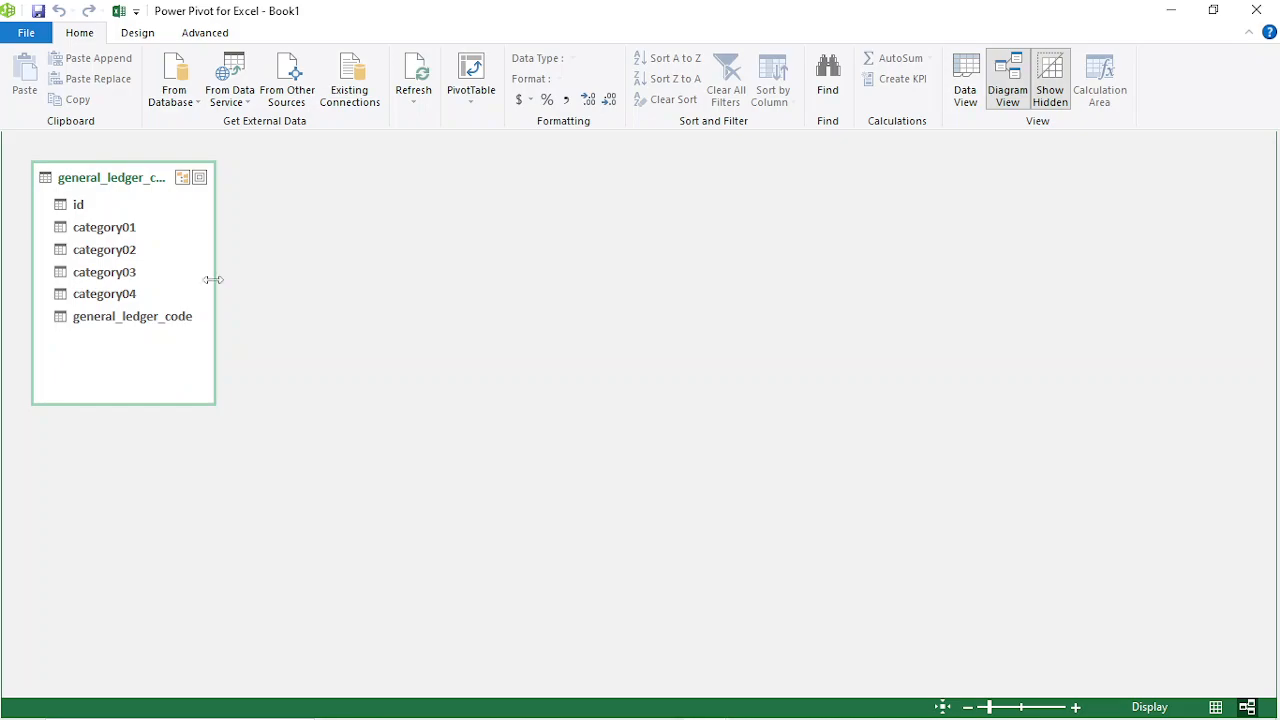
left_click_drag(215, 280, 281, 294)
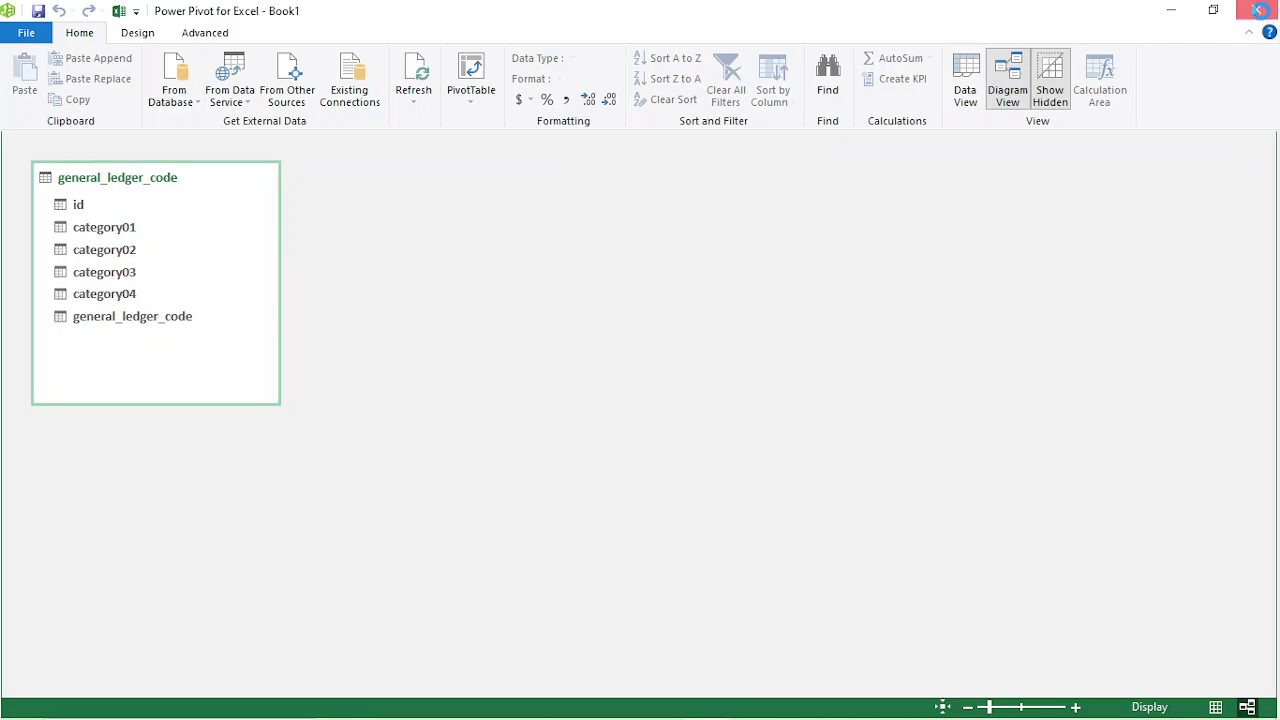
left_click(1256, 10)
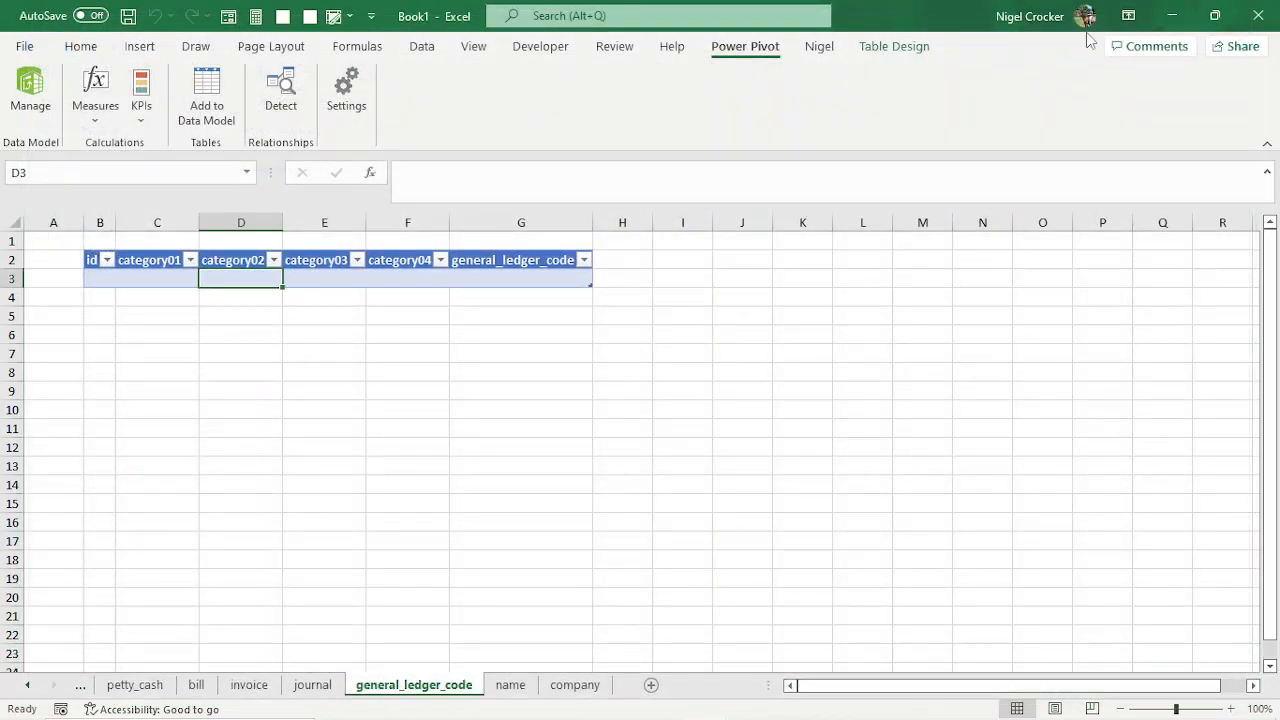
- Add the table on the name sheet to the data model
left_click(512, 686)
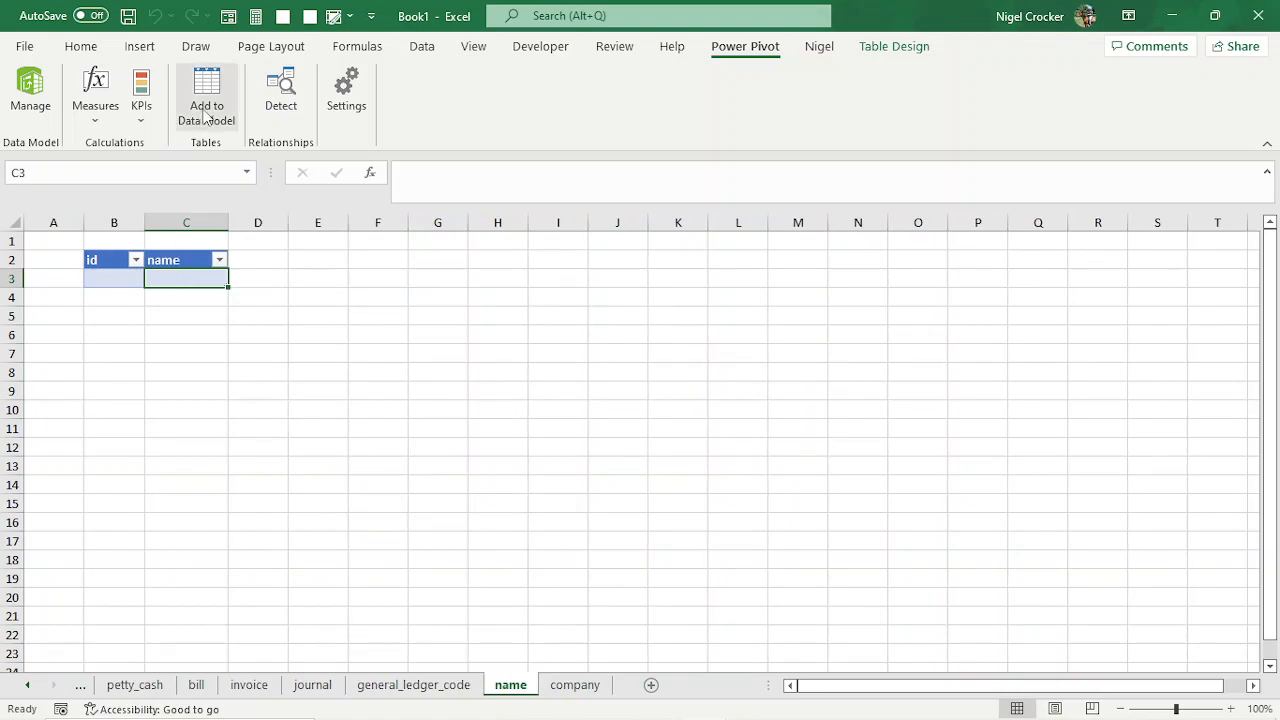
left_click(188, 318)
left_click(197, 275)
left_click(206, 98)
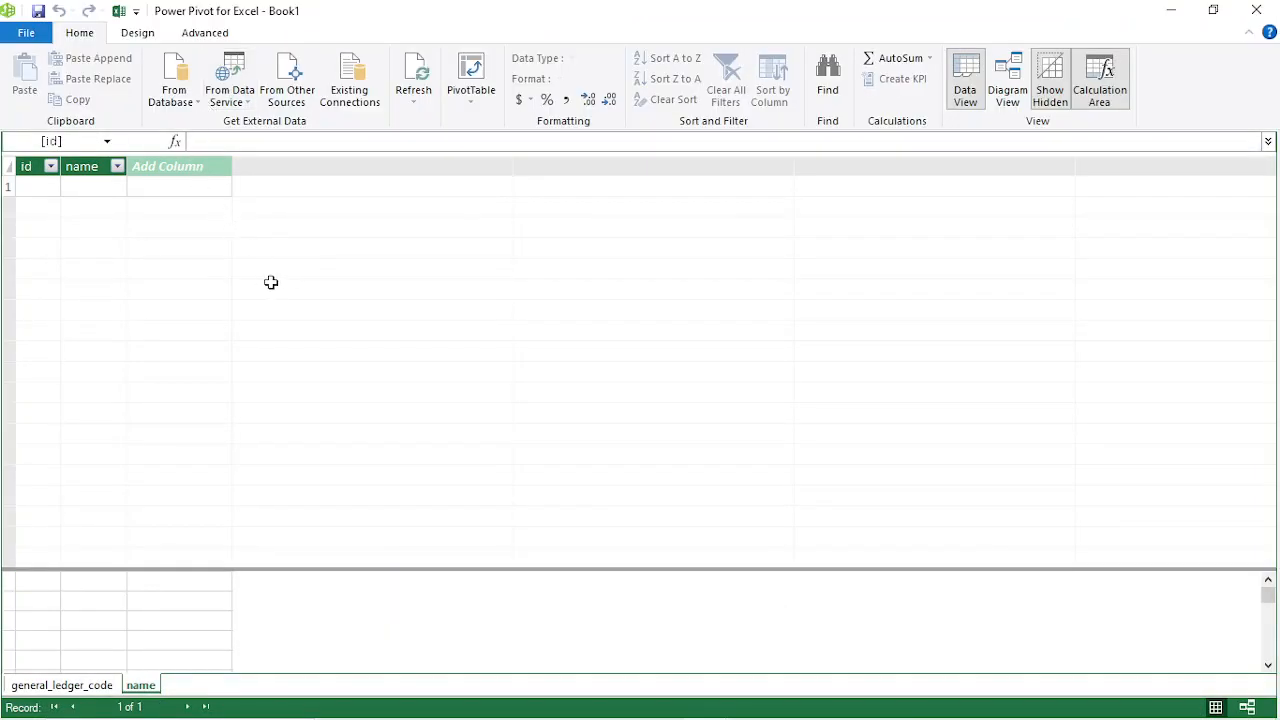
- Make the name table slightly taller in the model's diagram view and return to the workbook
left_click(1008, 88)
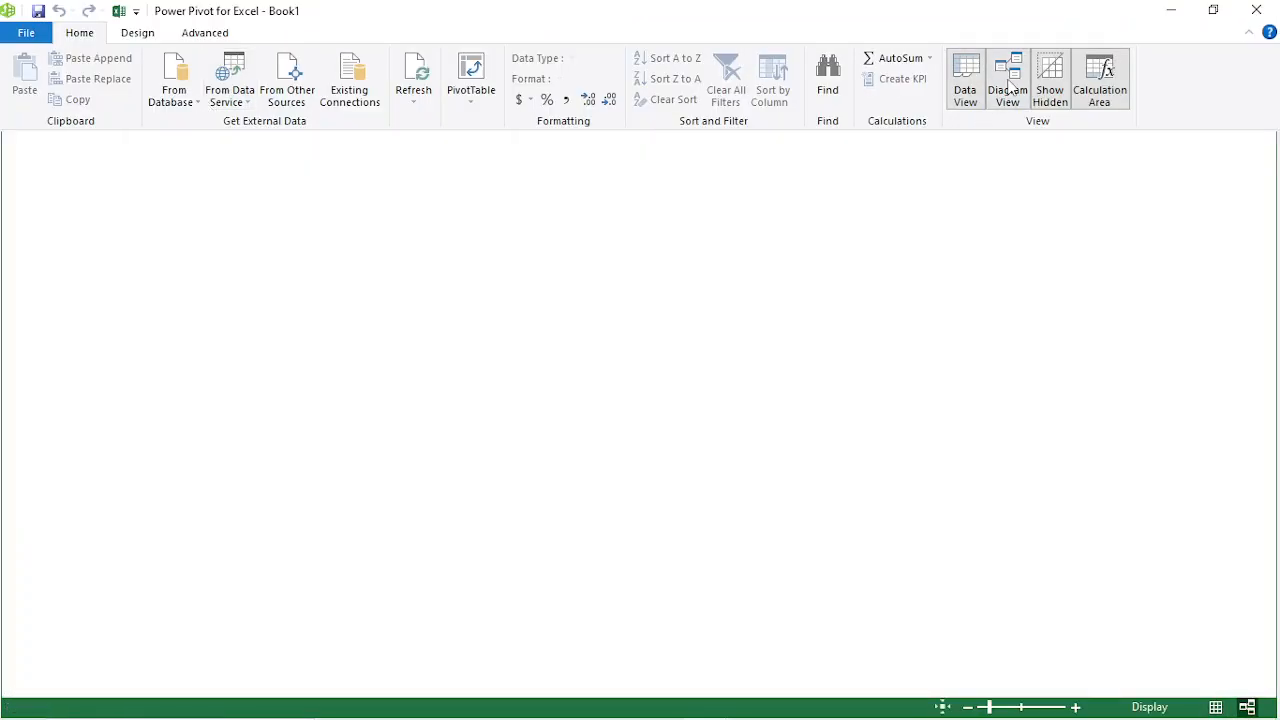
left_click_drag(406, 352, 408, 375)
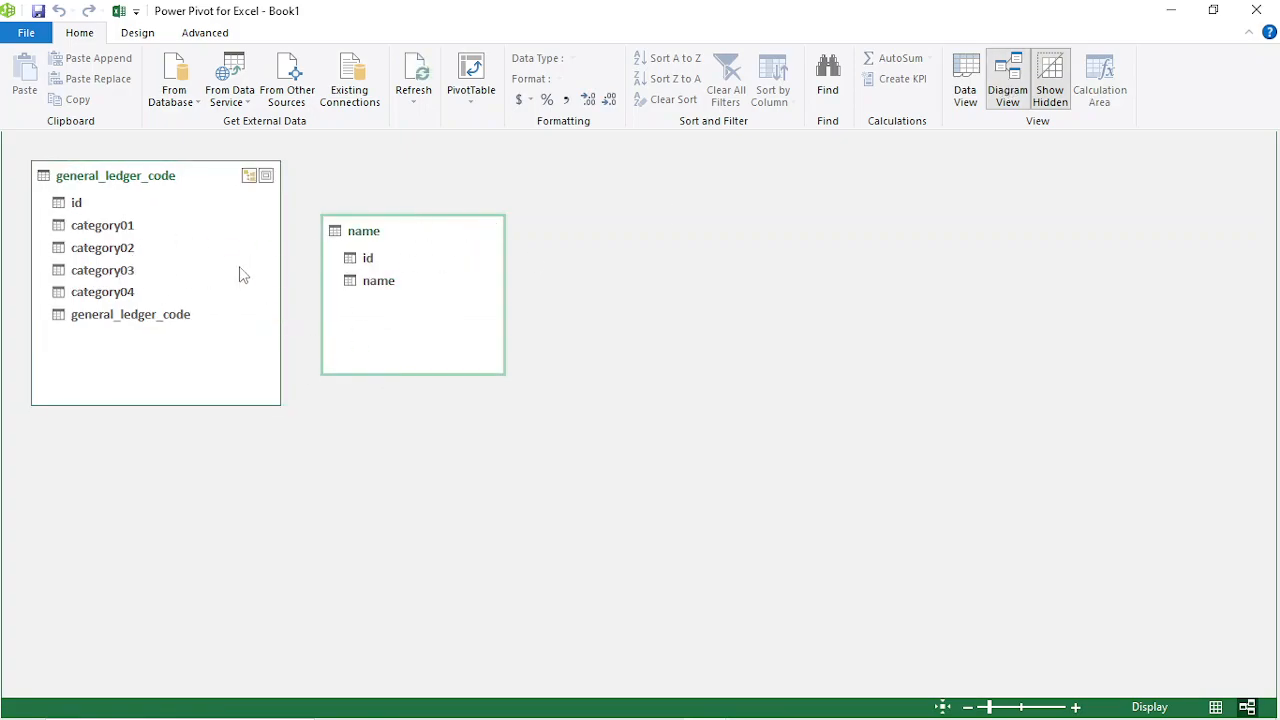
left_click(1256, 10)
- Add the table on the company sheet to the data model under its existing table name
left_click(574, 686)
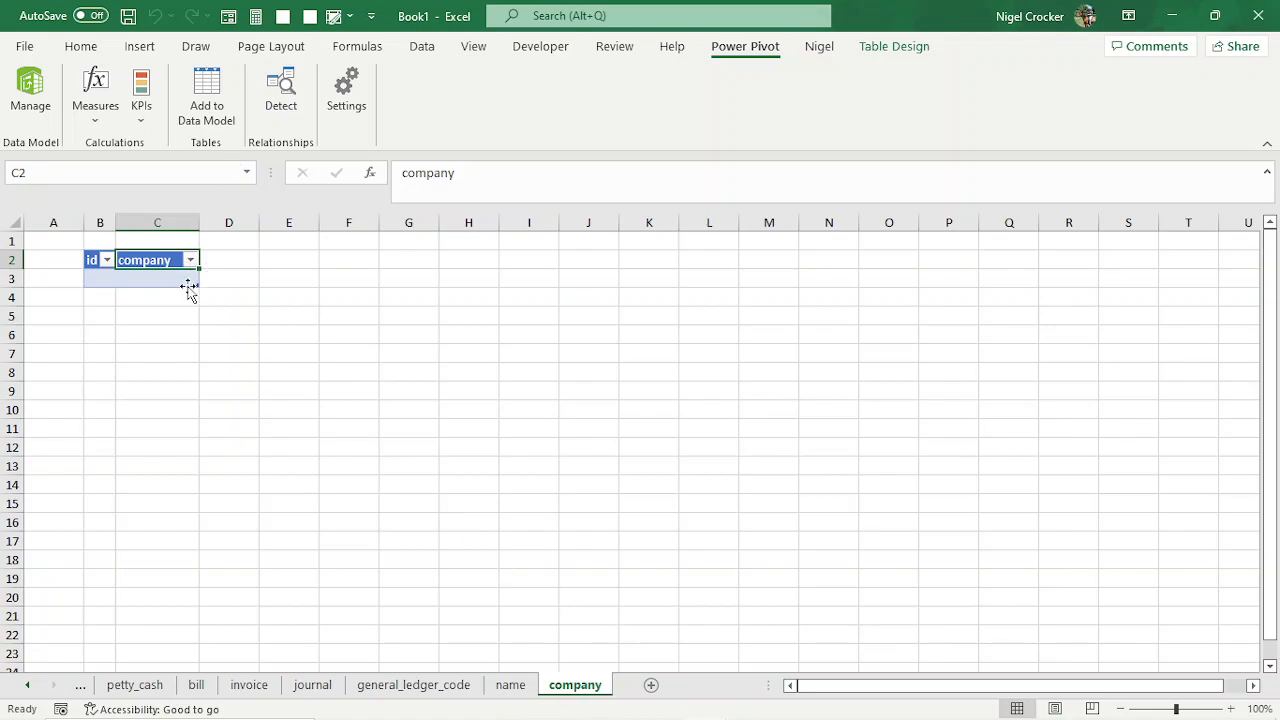
left_click(155, 278)
left_click(211, 112)
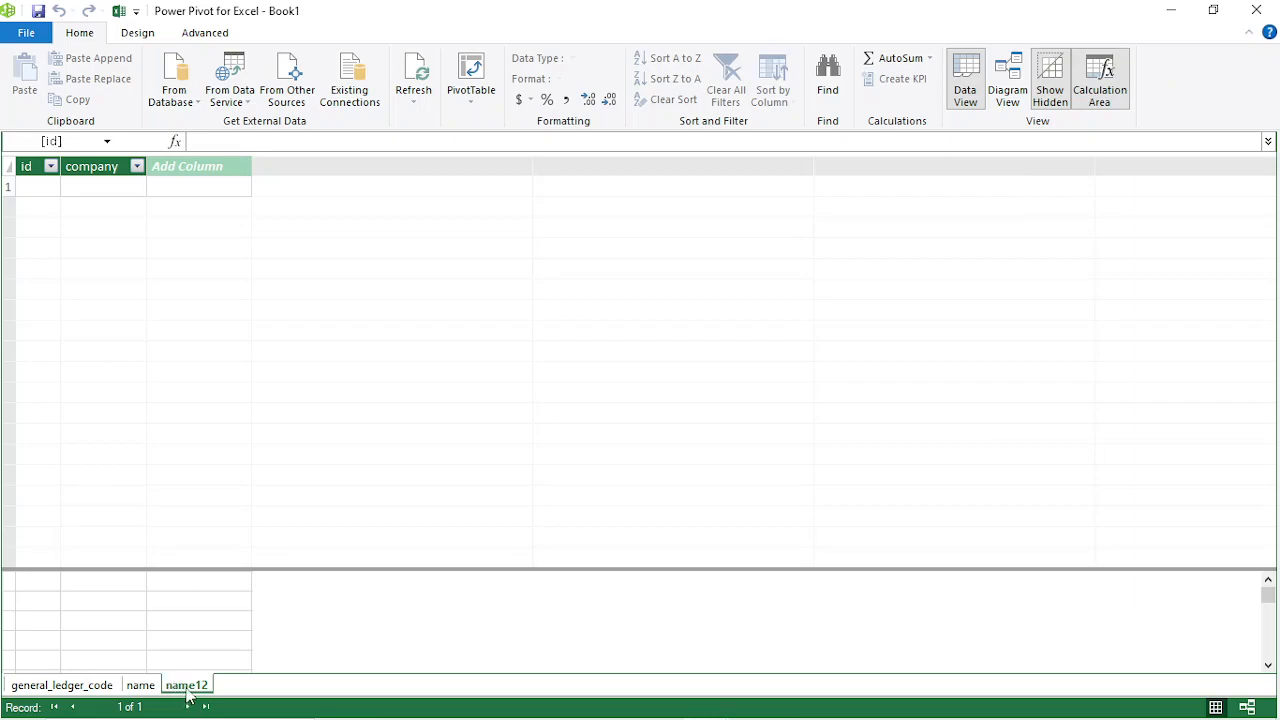
- Delete the name12 table from the data model and return to the workbook
right_click(186, 688)
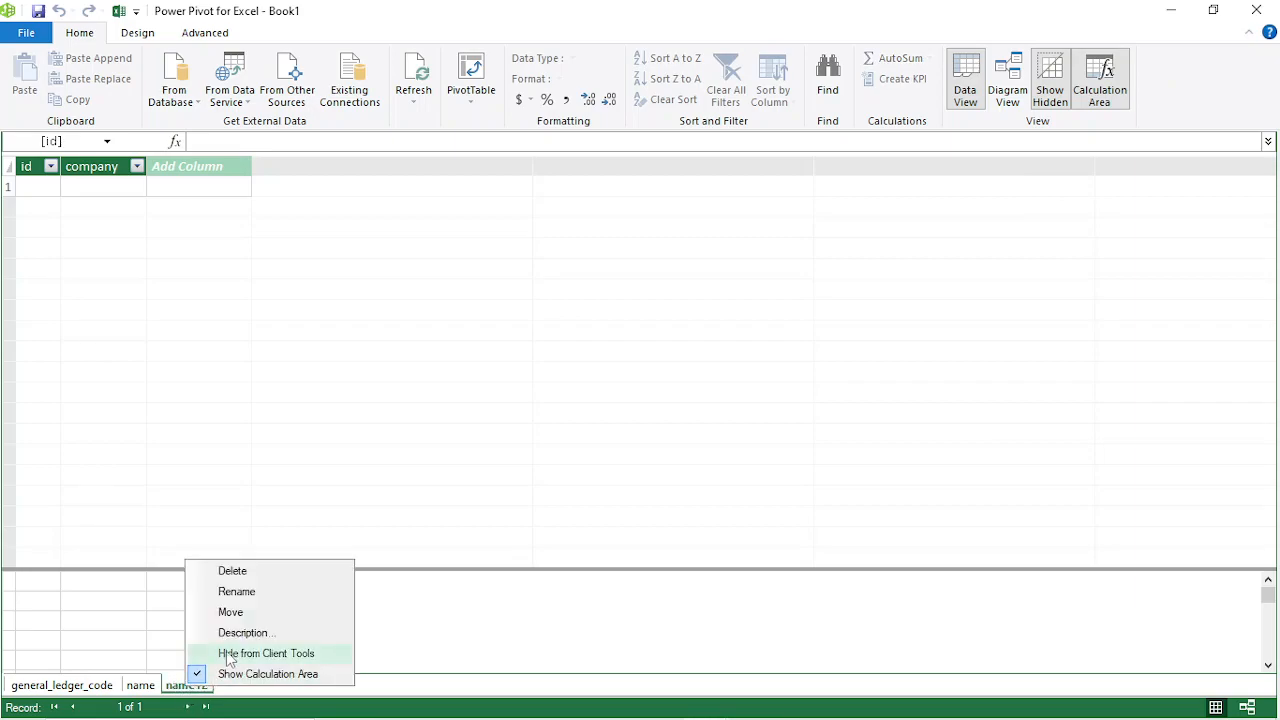
left_click(250, 570)
left_click(605, 399)
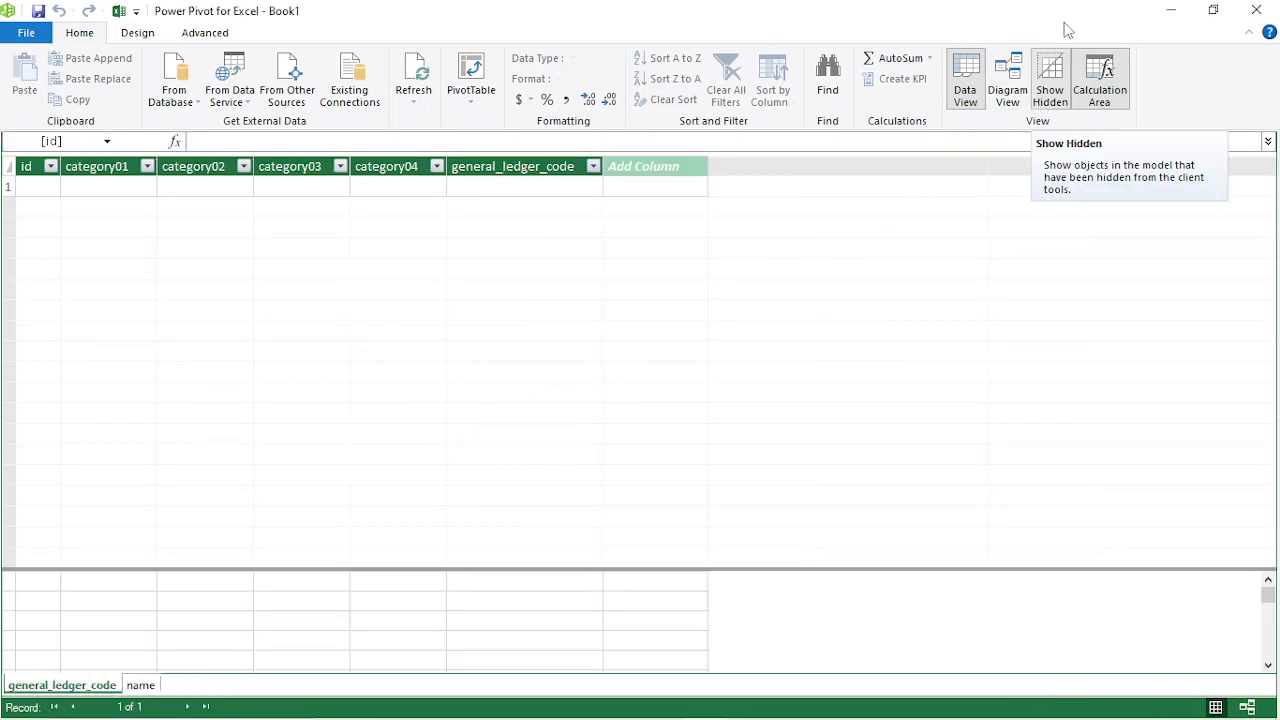
left_click(1256, 10)
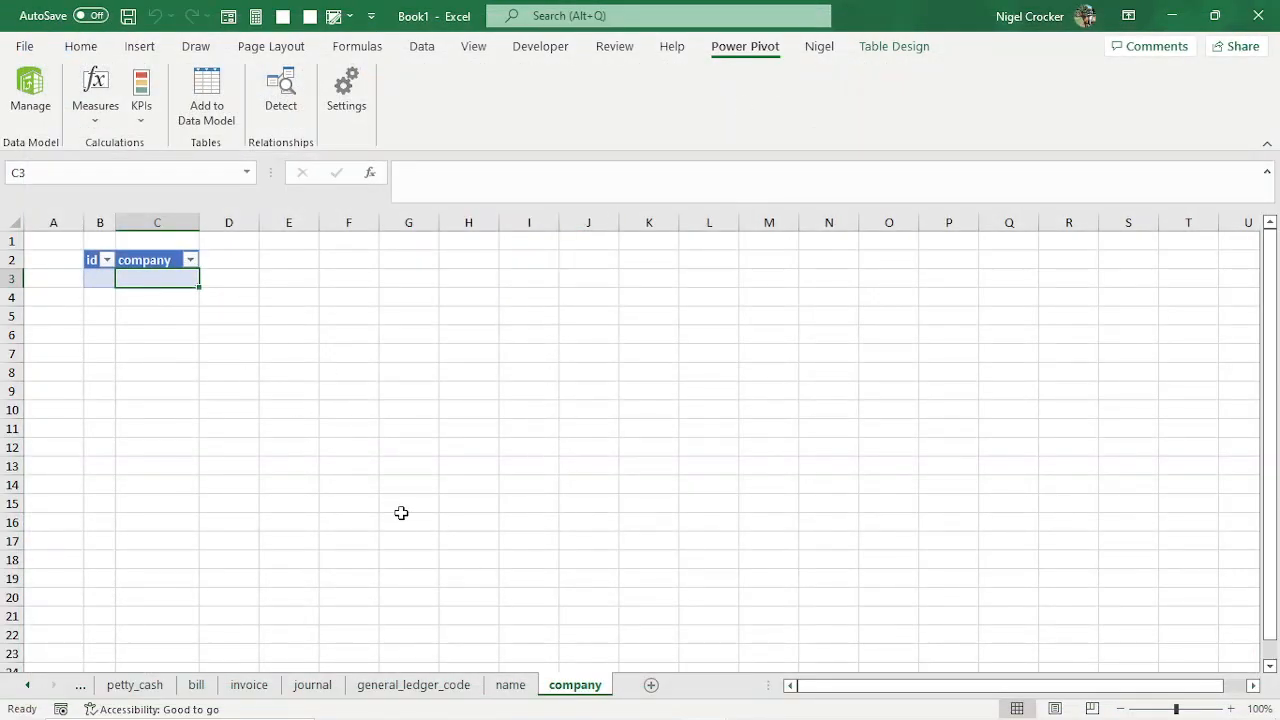
- Check the table names assigned to the tables on the general_ledger_code, name and company sheets
left_click(430, 694)
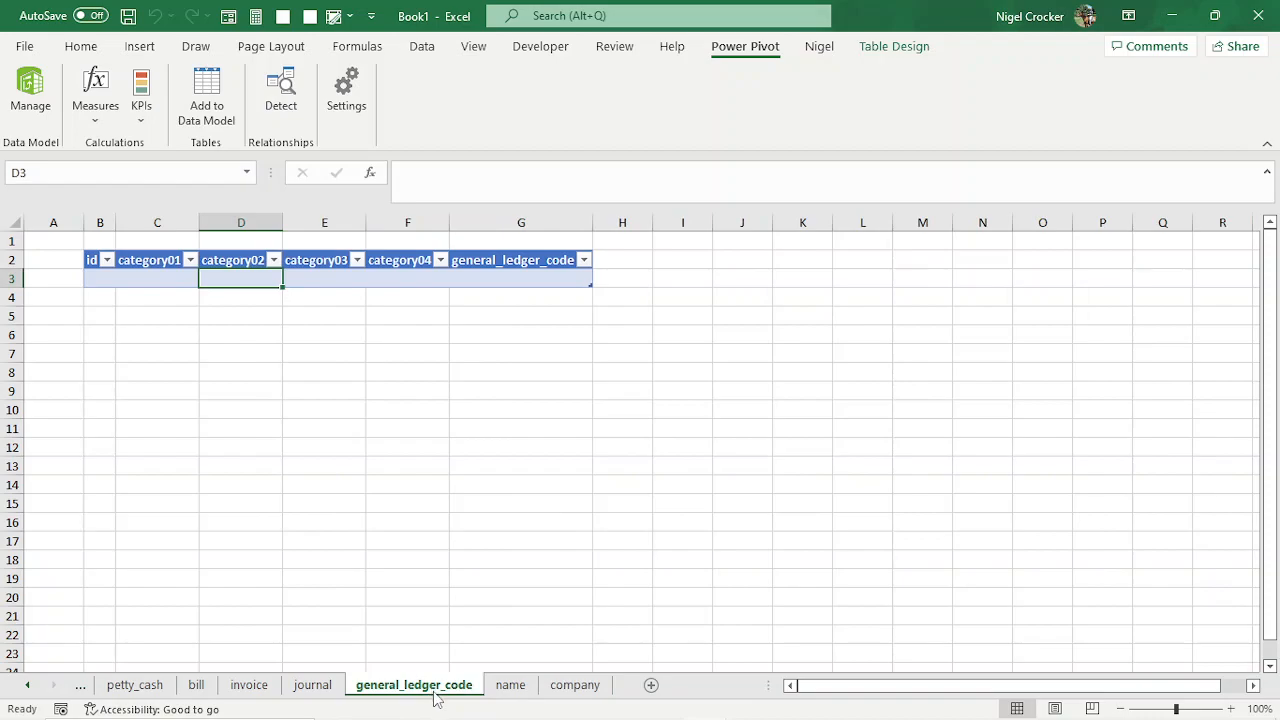
left_click(152, 278)
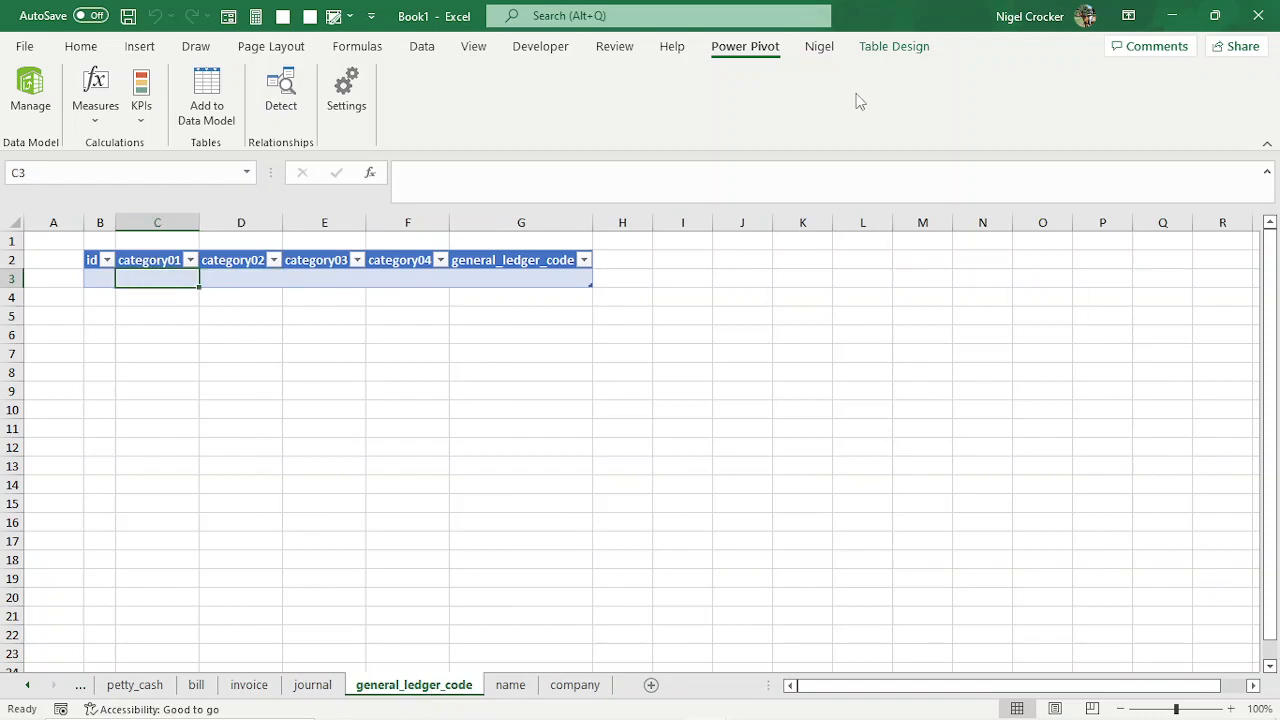
left_click(884, 52)
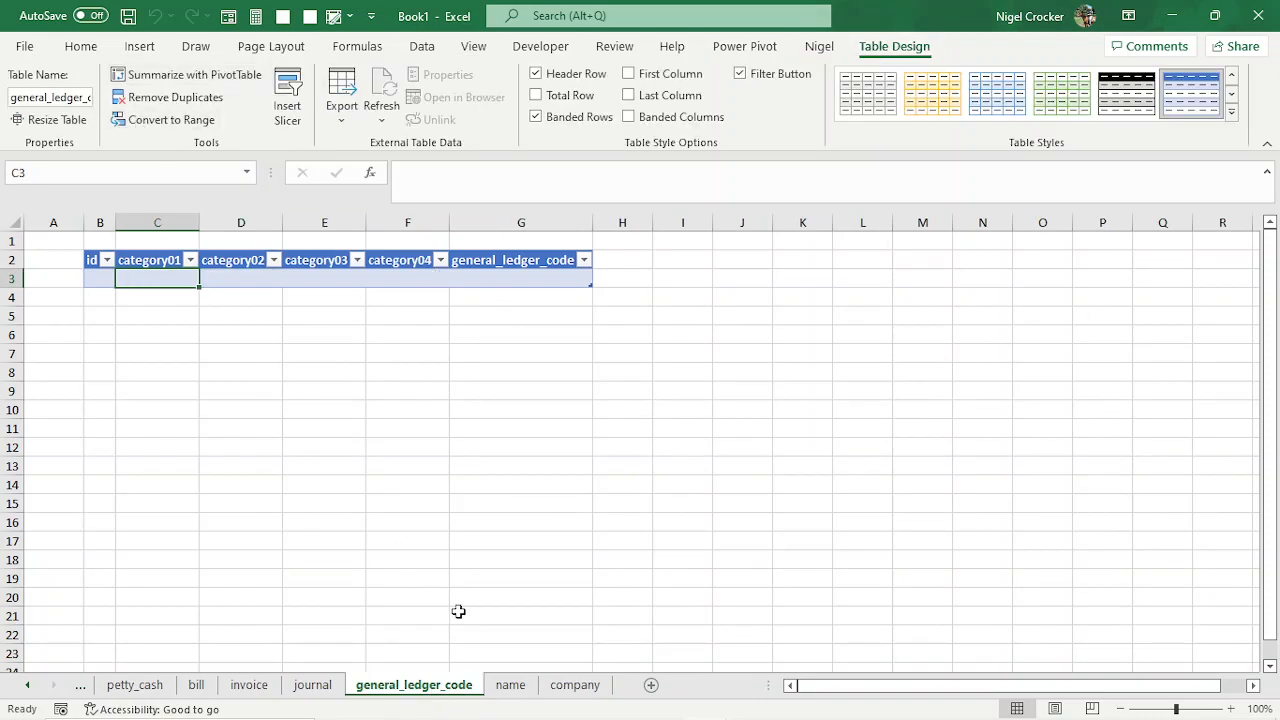
left_click(512, 685)
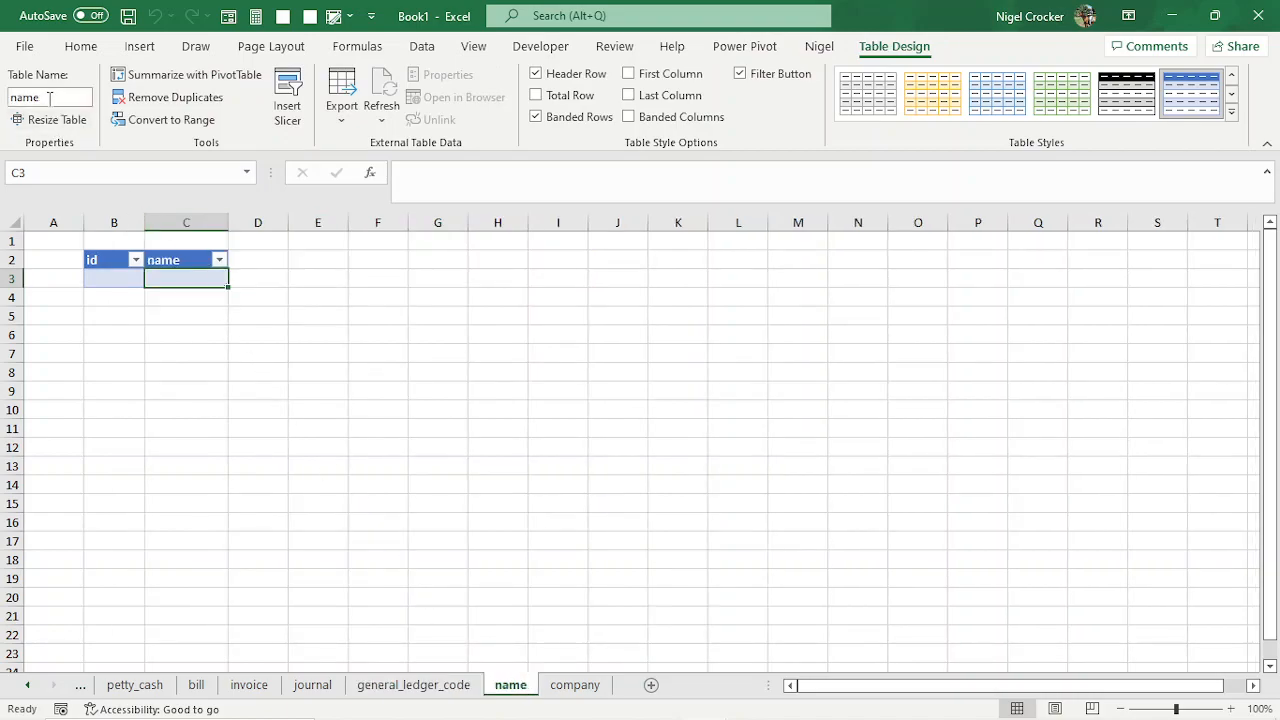
left_click(575, 685)
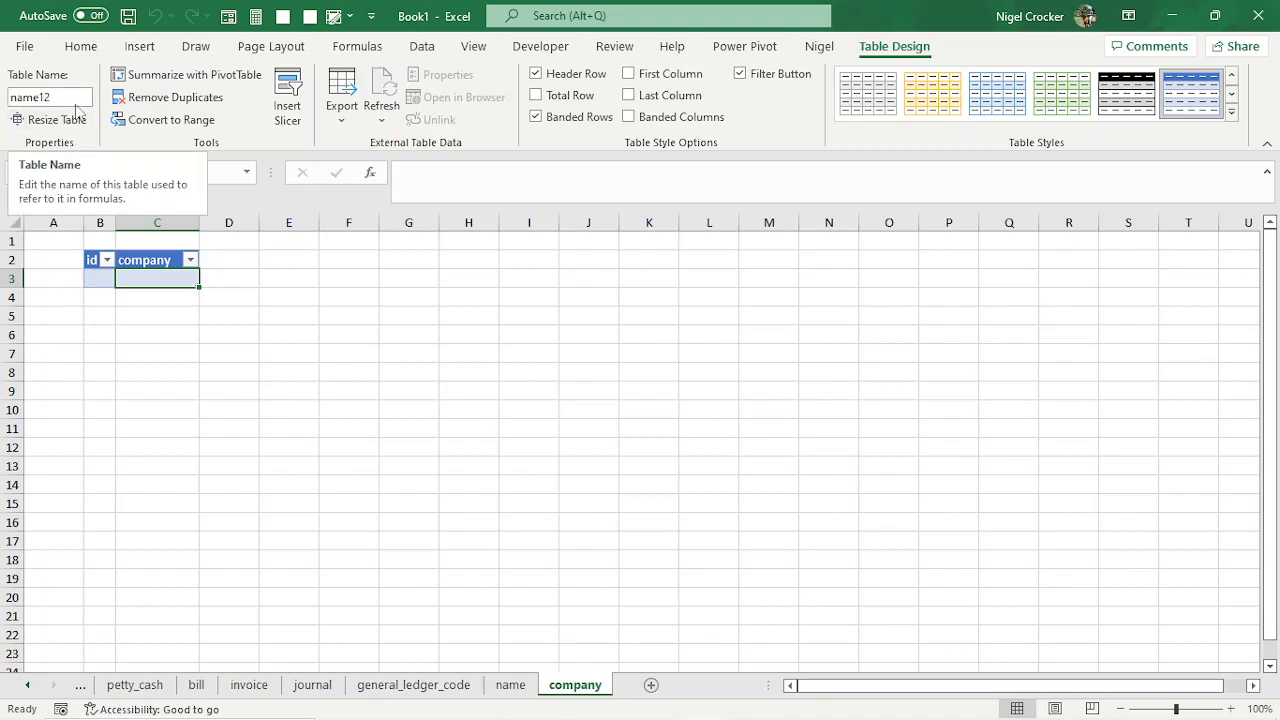
- Widen the id column B on the company sheet and rename its table to company
left_click_drag(115, 222, 163, 227)
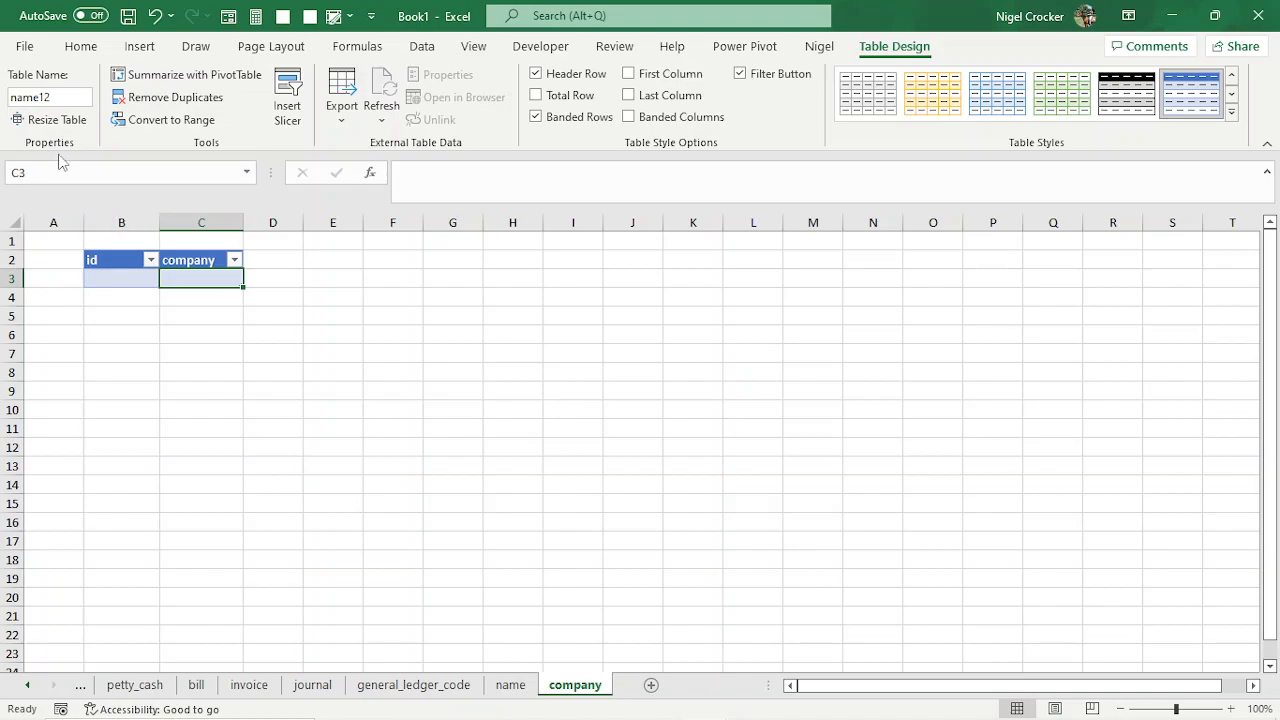
left_click(62, 100)
type("company")
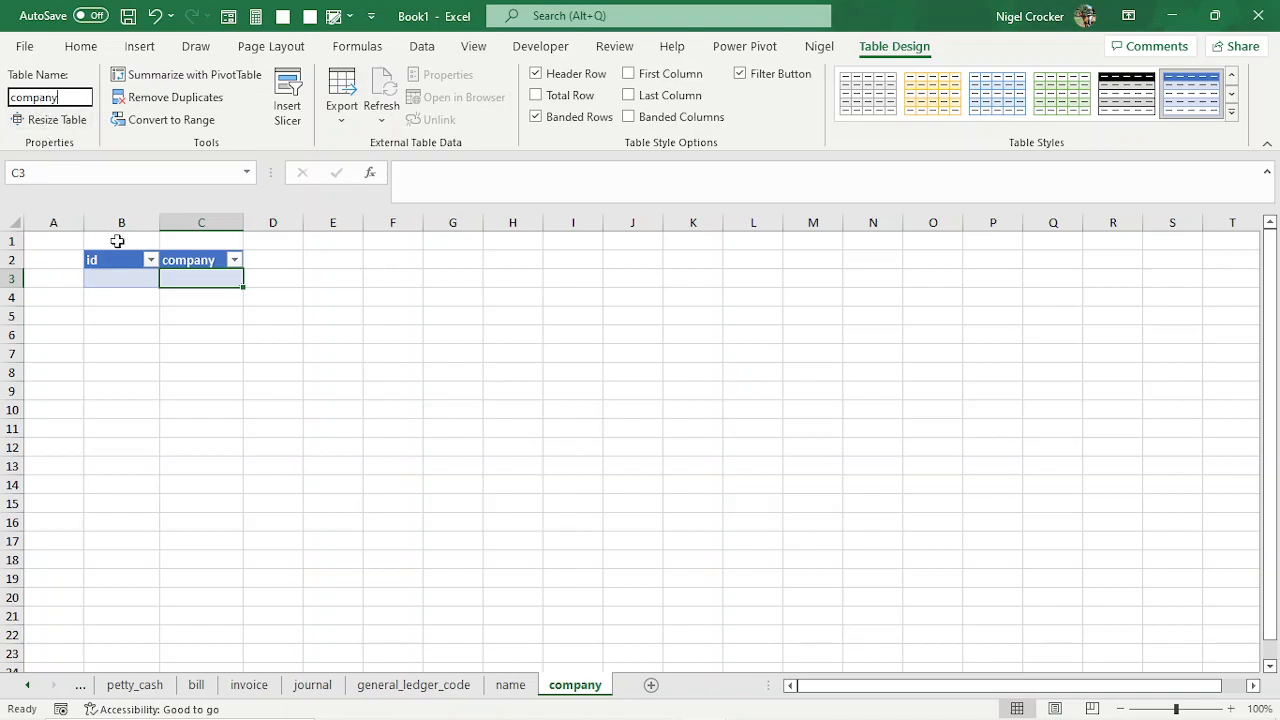
left_click(115, 280)
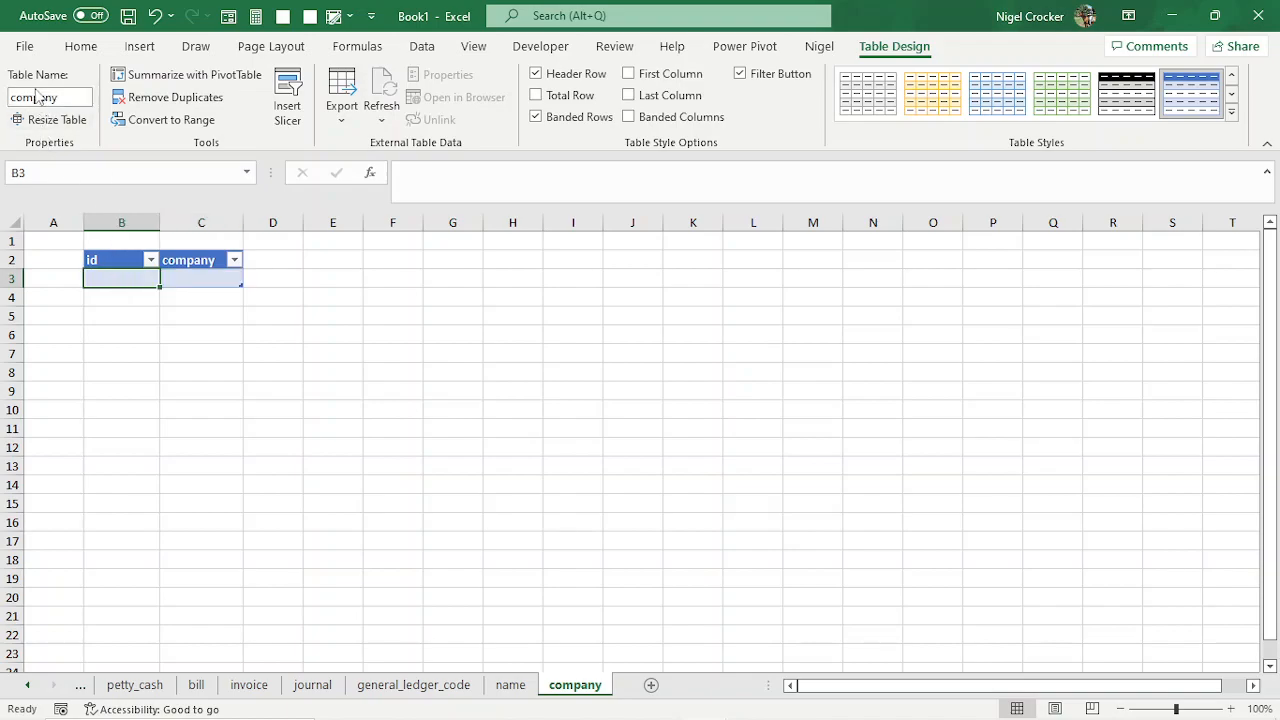
- Add the renamed company table to the data model
left_click(182, 263)
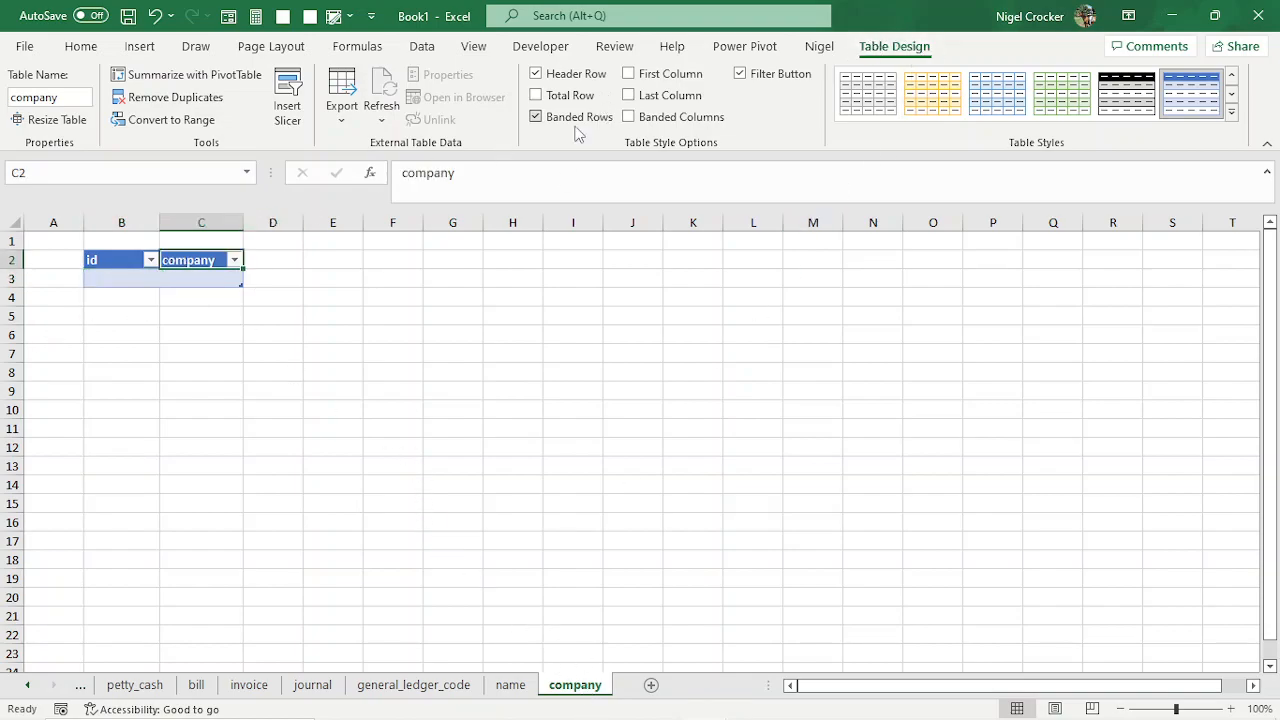
left_click(752, 48)
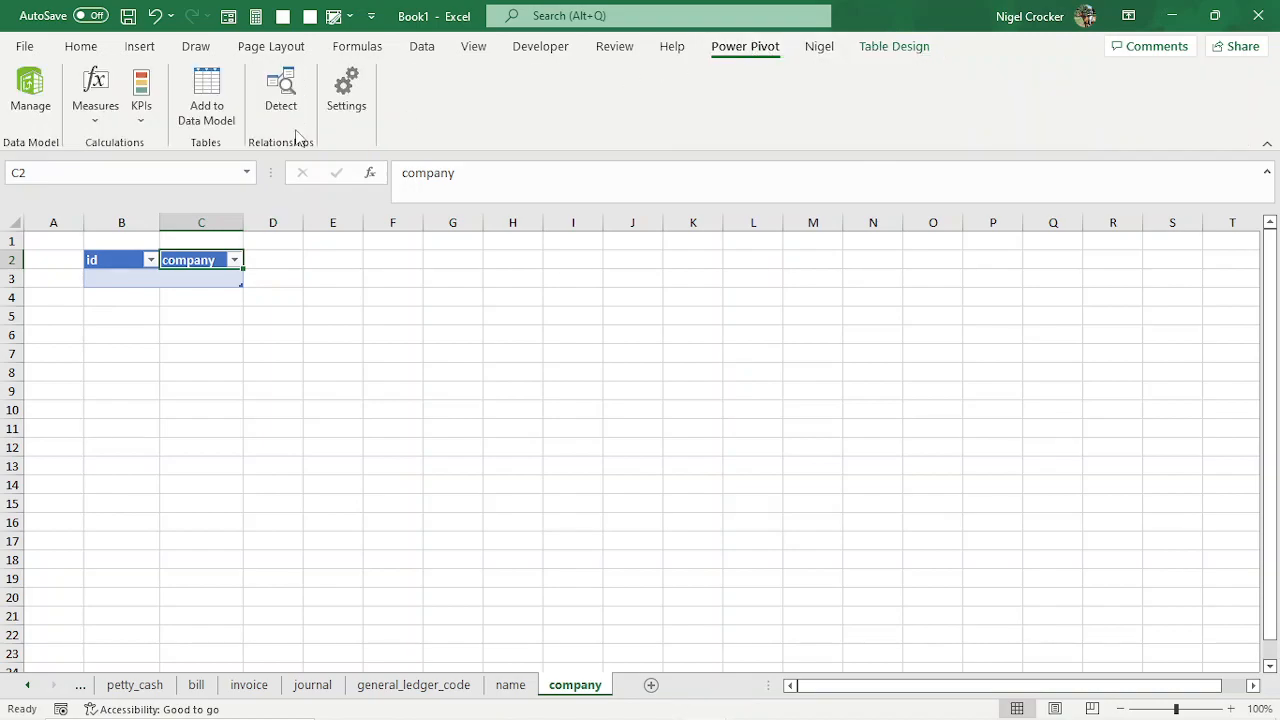
left_click(207, 98)
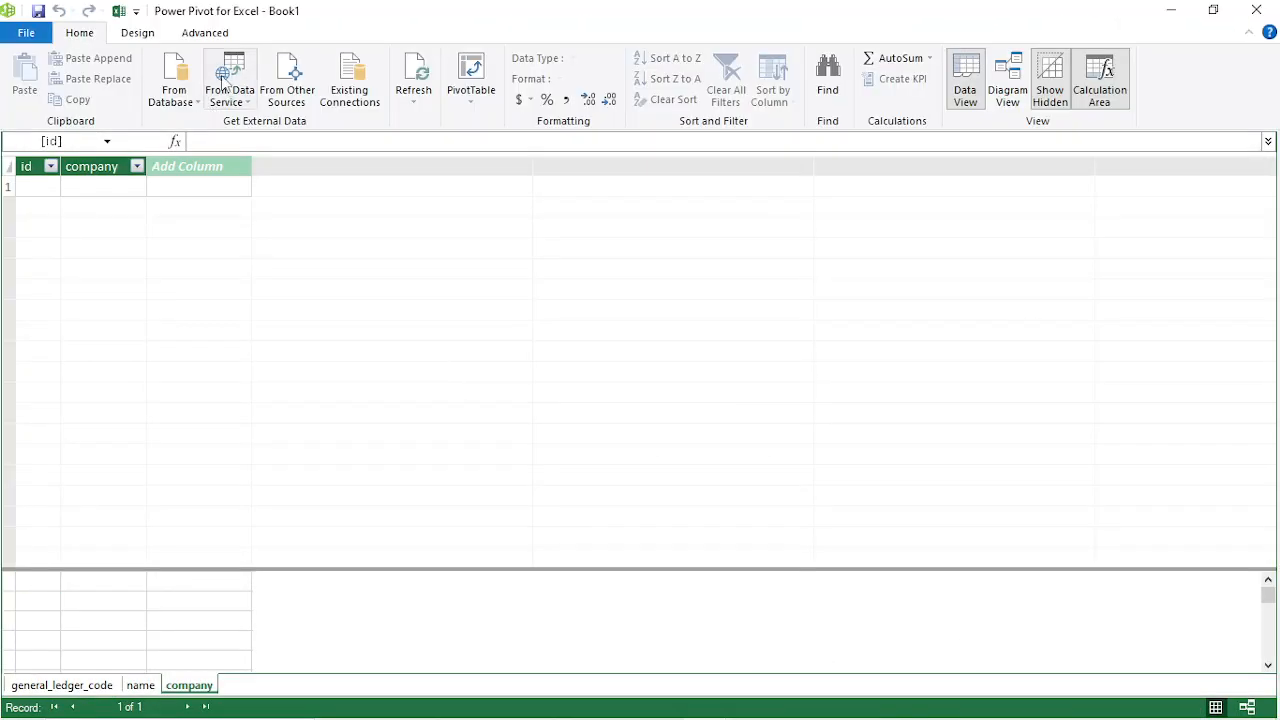
- Examine the general_ledger_code, name and company tables in the model's data and diagram views, and return to the workbook
left_click(1006, 88)
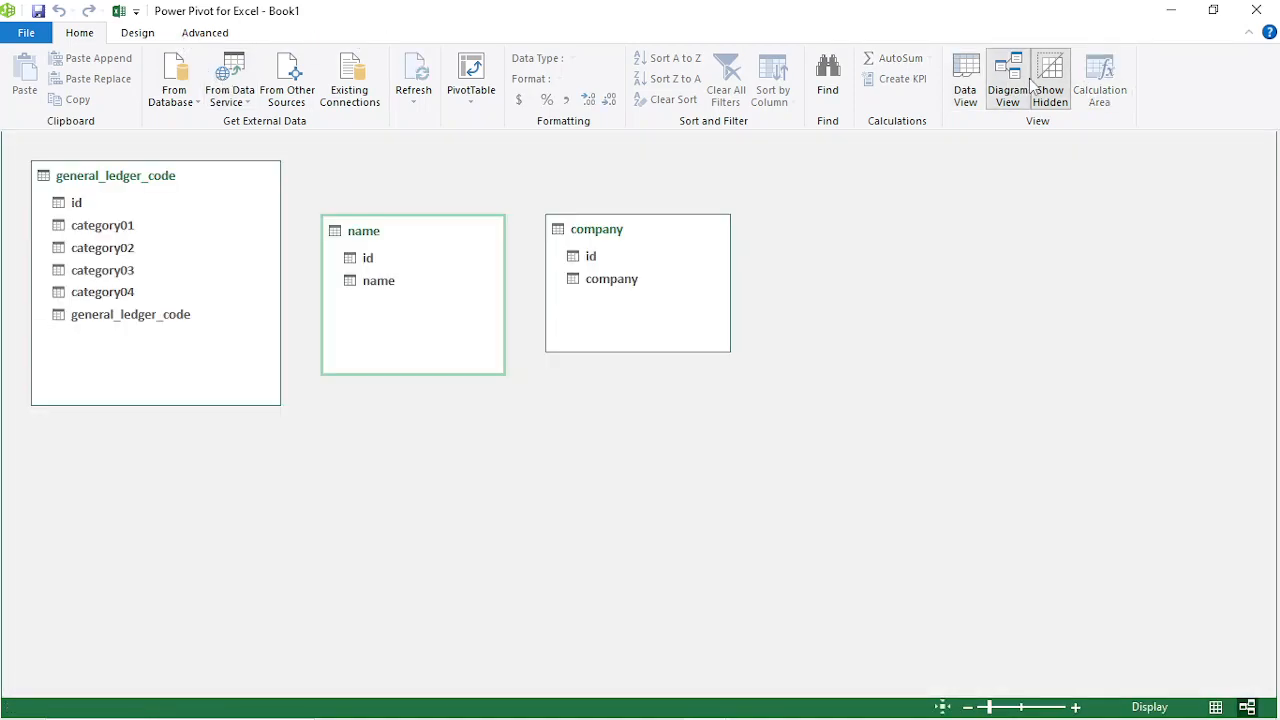
left_click(970, 87)
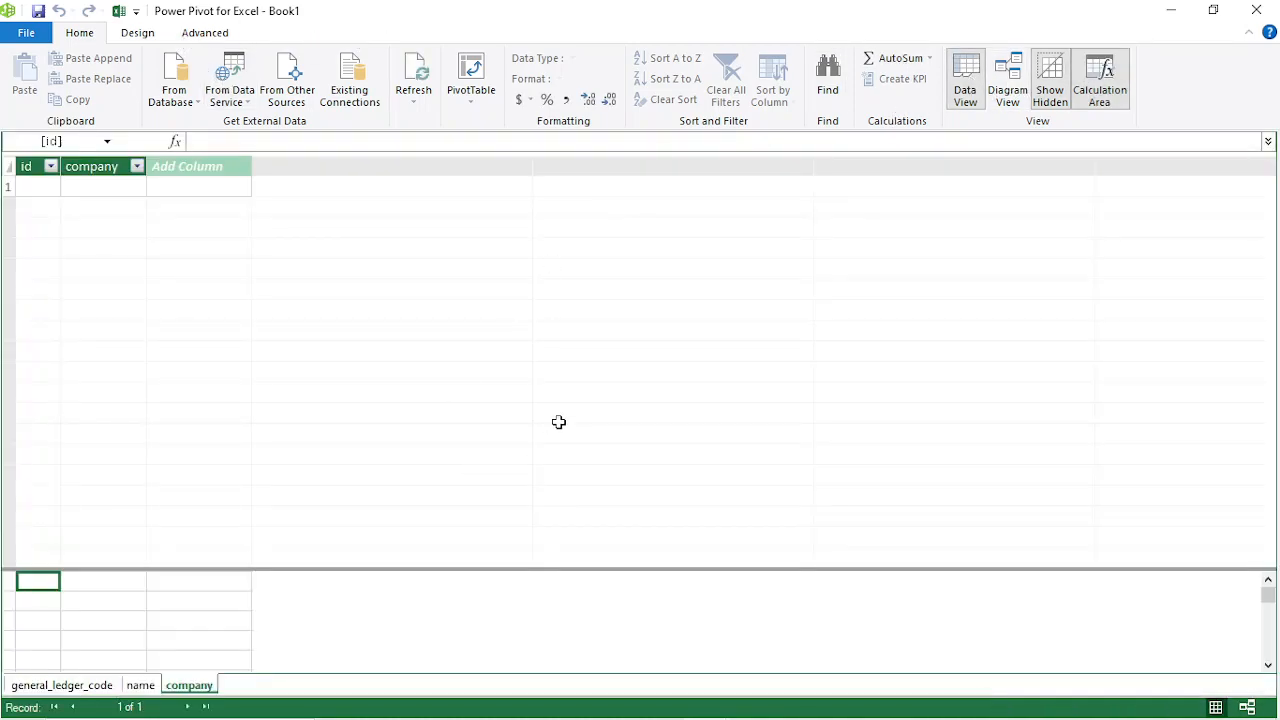
left_click(84, 682)
left_click(136, 688)
left_click(186, 690)
left_click(84, 686)
left_click(1006, 88)
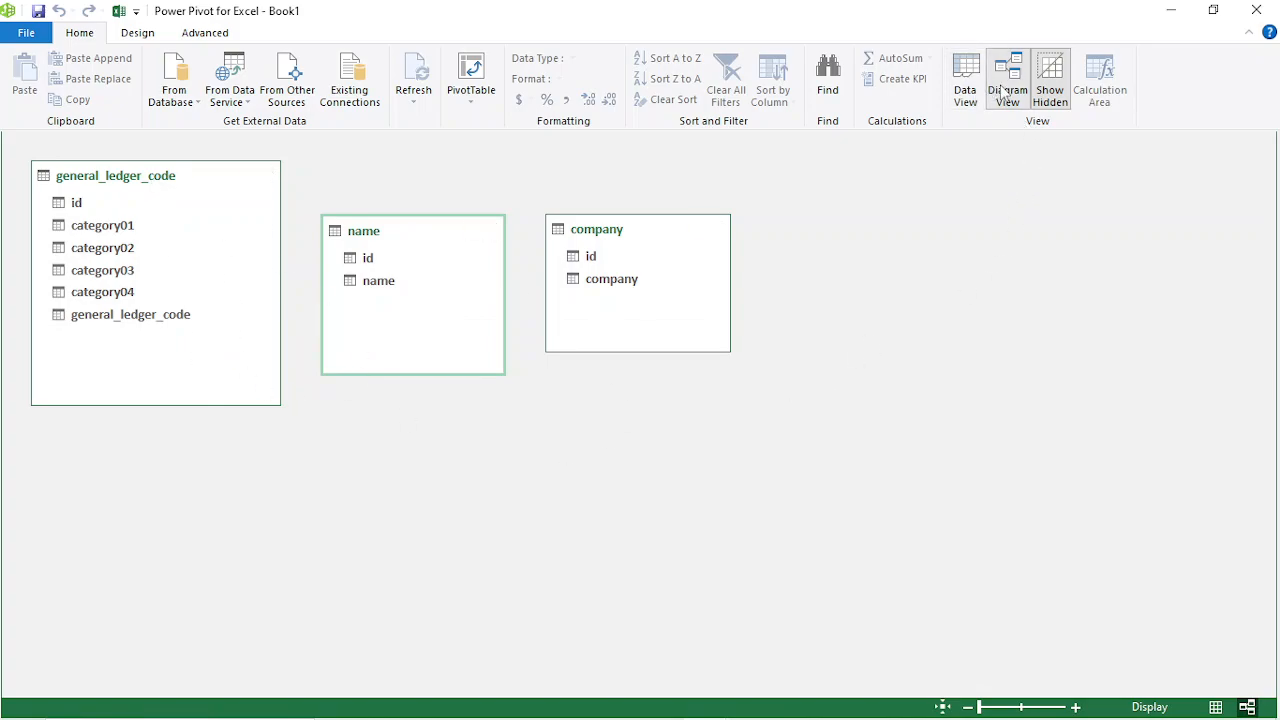
left_click(200, 180)
left_click(427, 230)
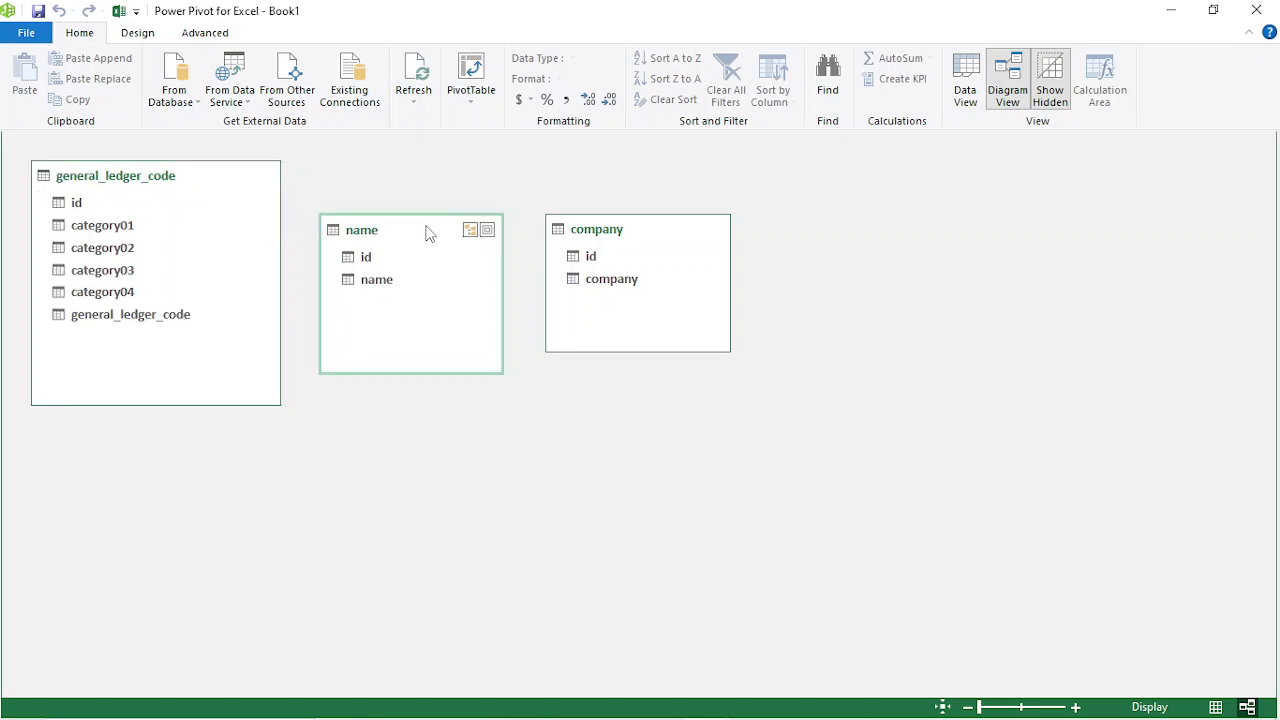
left_click(646, 238)
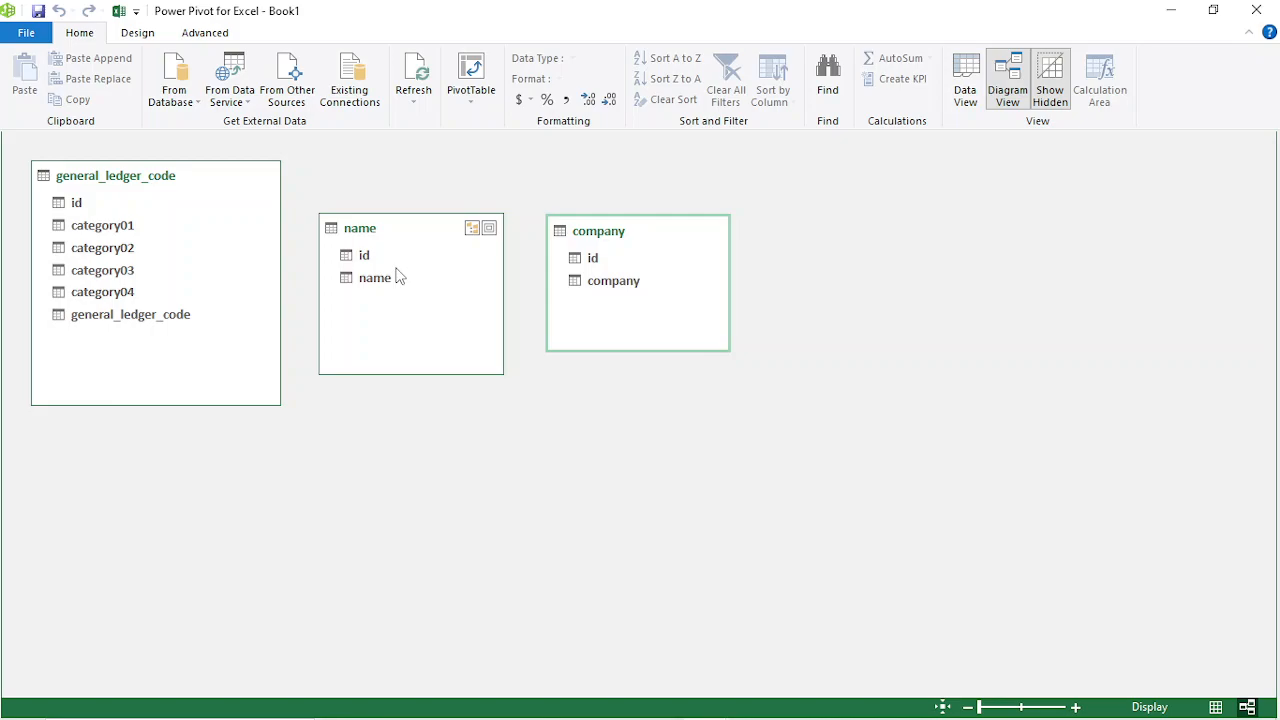
left_click(1258, 12)
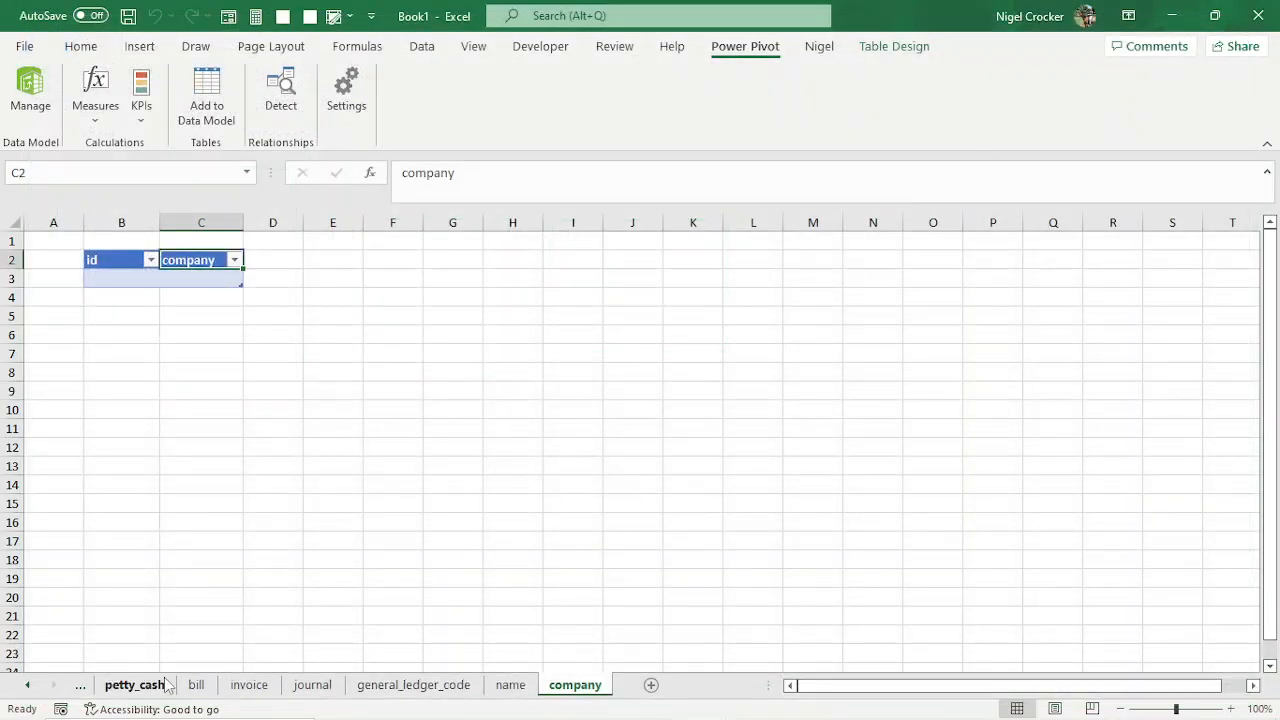
- Look through the petty_cash, bill, invoice and journal sheets, ending on the general_ledger_code sheet
left_click(136, 688)
left_click(197, 688)
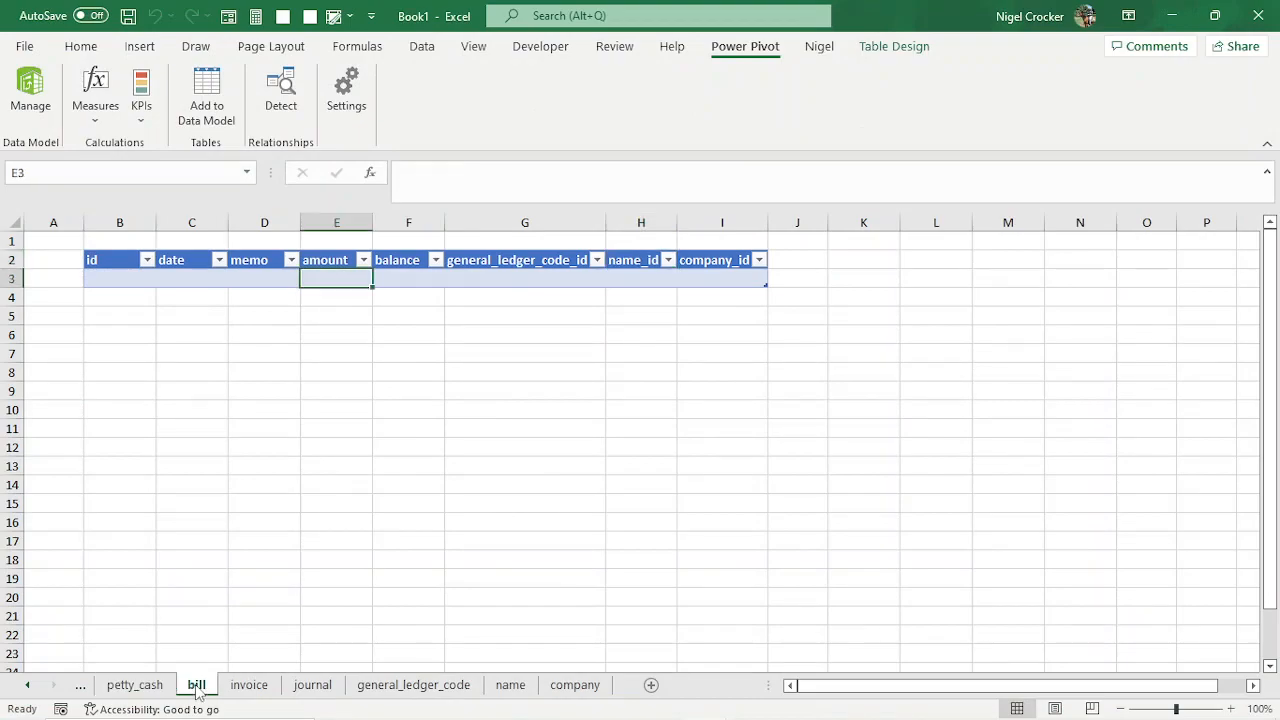
left_click(246, 688)
left_click(307, 690)
left_click(379, 690)
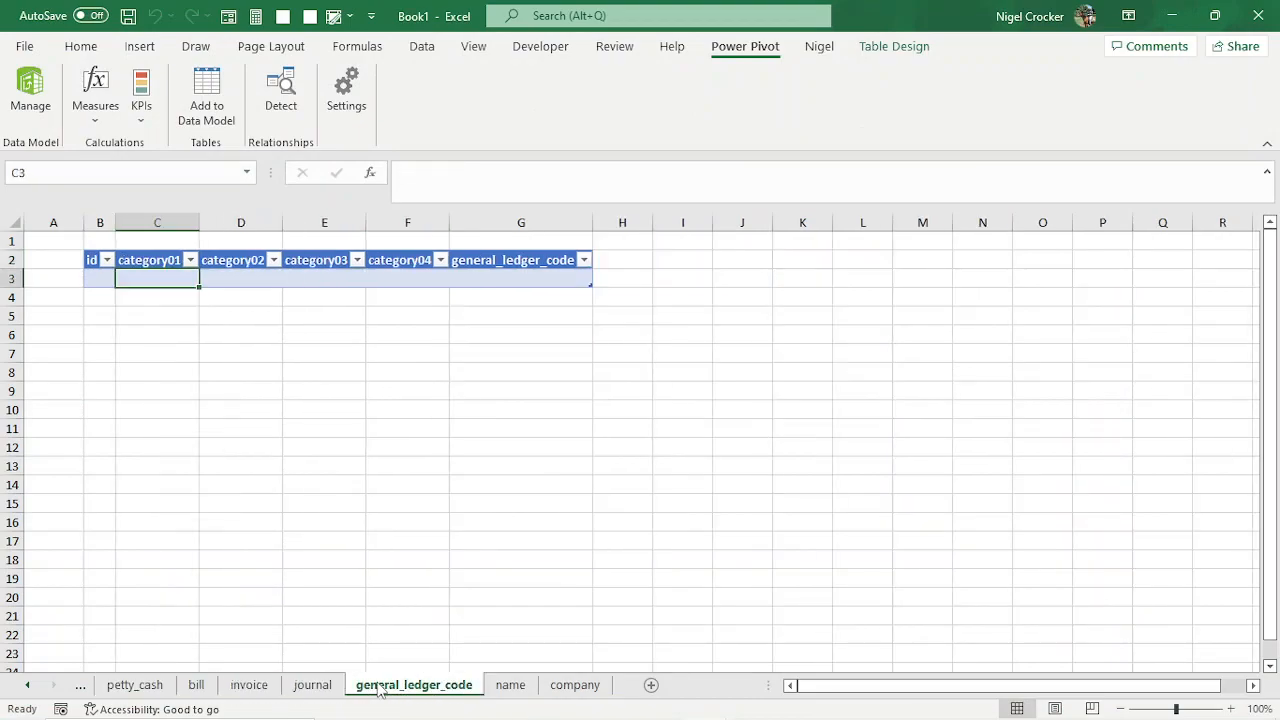
- Check the columns of the journal table, and return to the first id cell of the general_ledger_code table
left_click(318, 688)
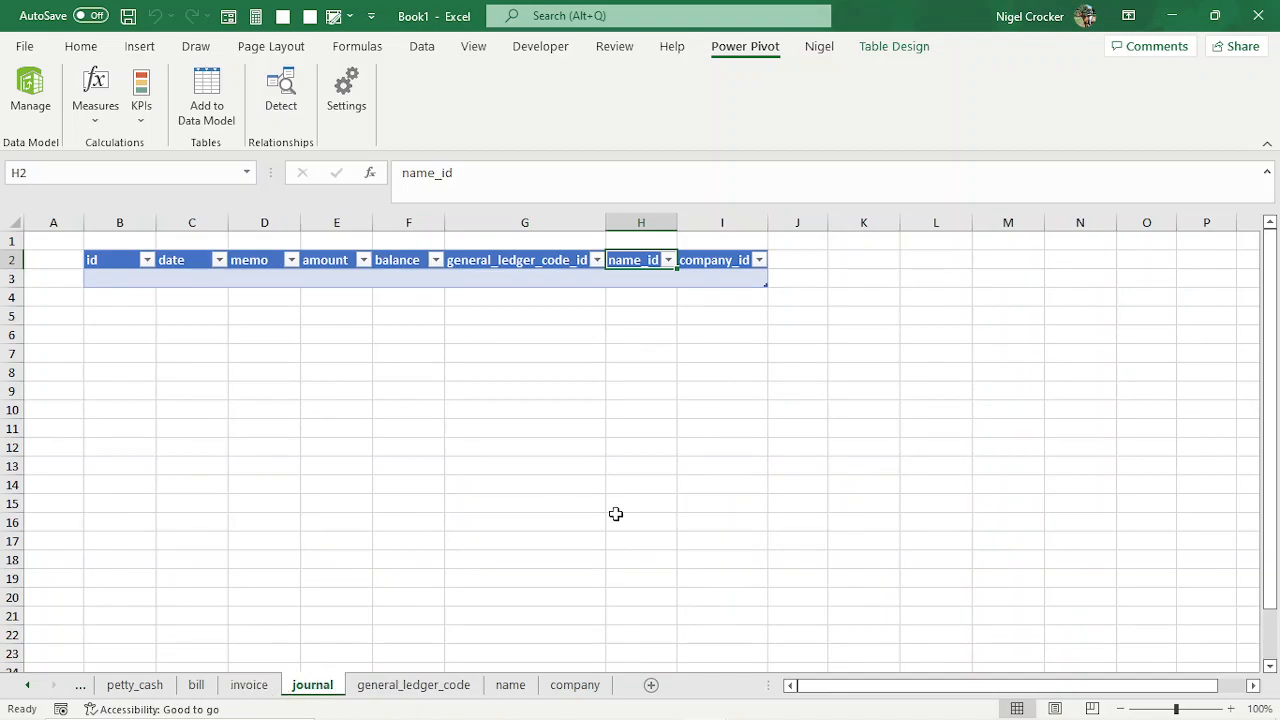
left_click(424, 684)
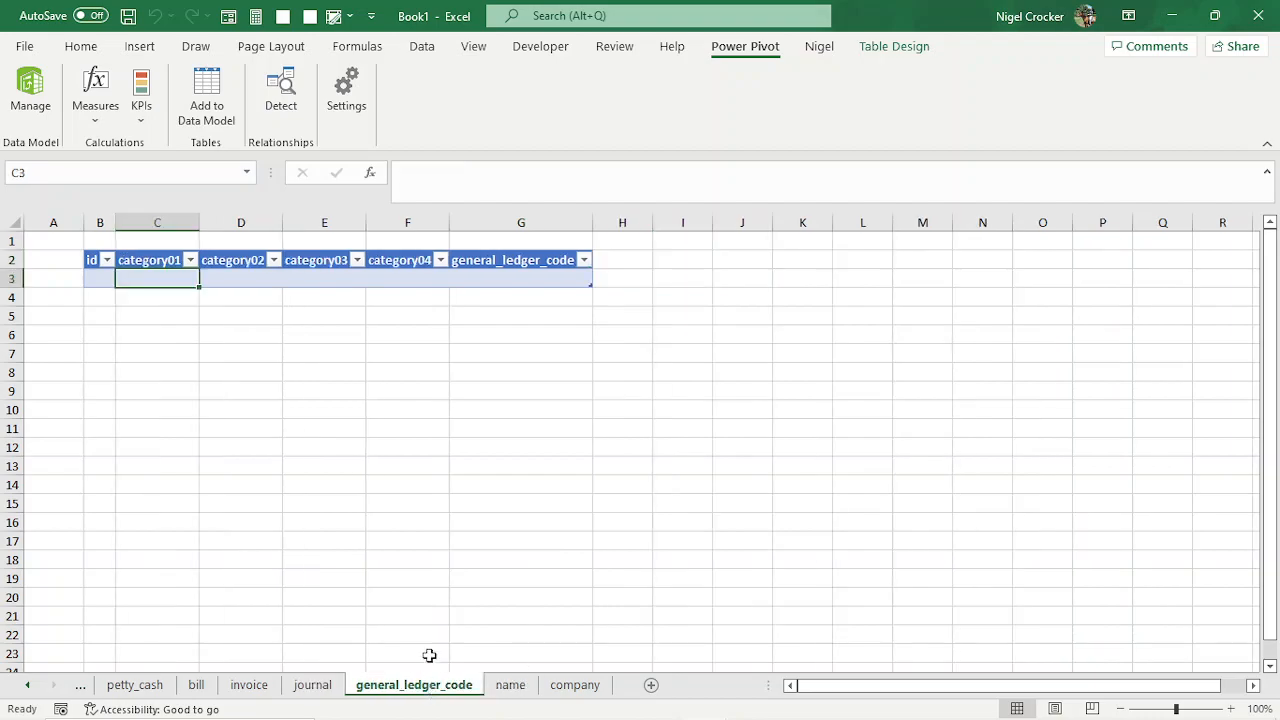
left_click(106, 279)
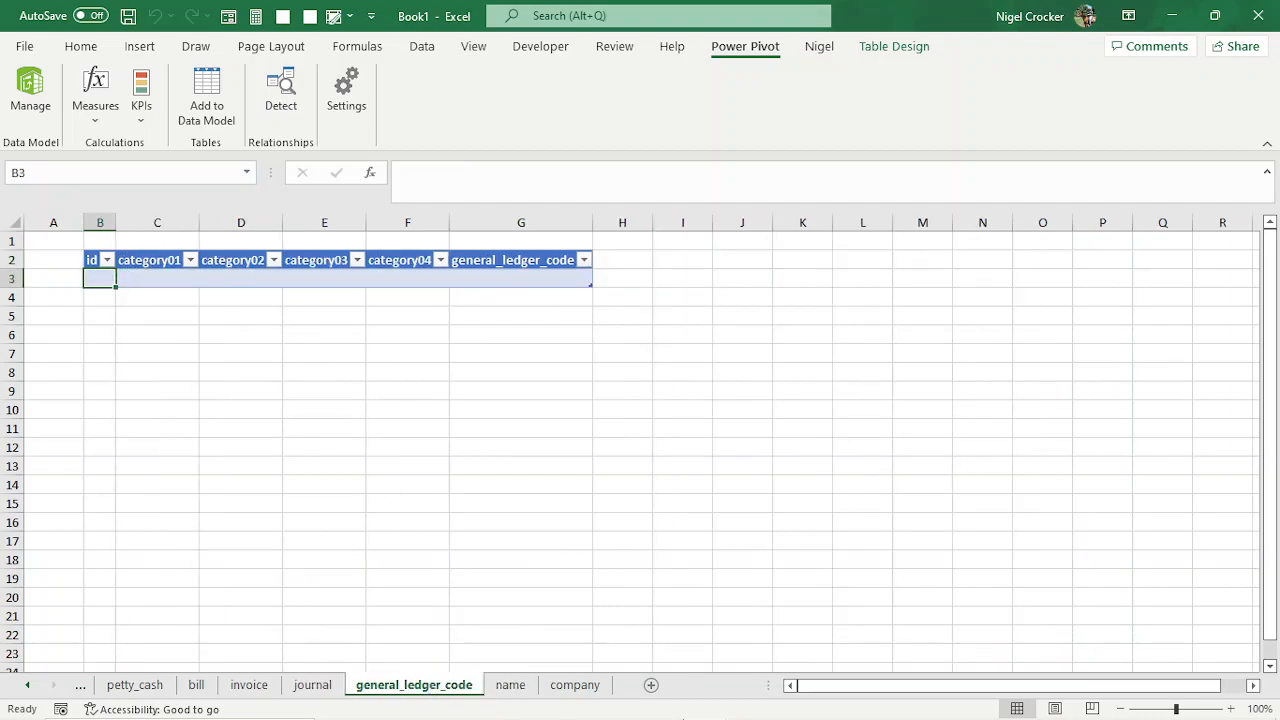
- Switch to pgAdmin and run the query SELECT * FROM general_ledger_code on database_all_companies
mouse_move(708, 705)
left_click(797, 701)
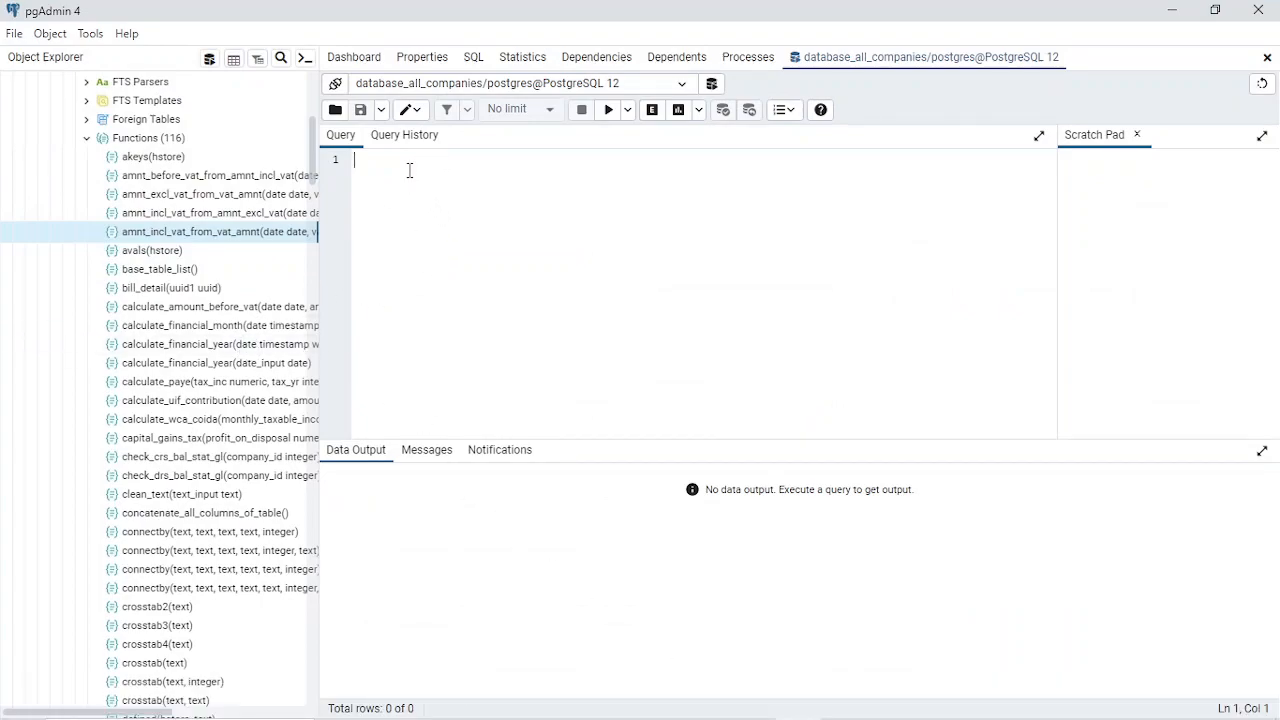
type("SELECT * FROM gE")
key("BackSpace")
type("E")
key("BackSpace")
type("eneral_ledger_code")
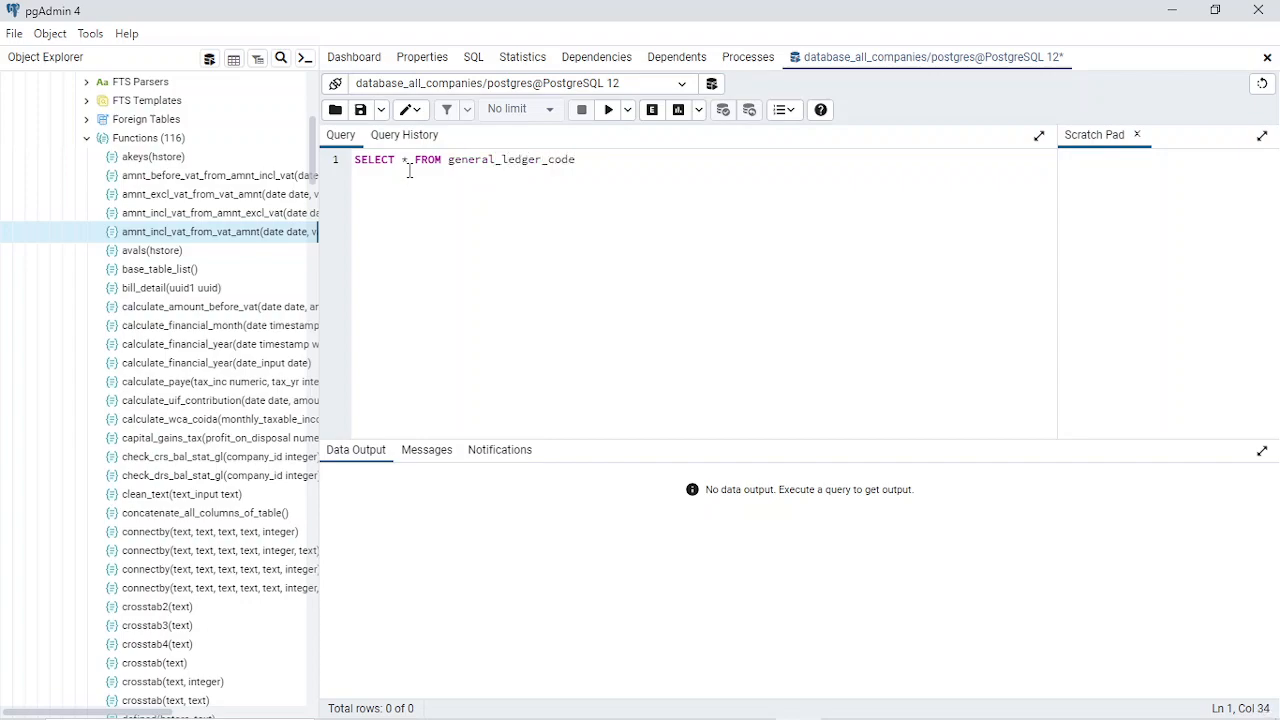
key("F5")
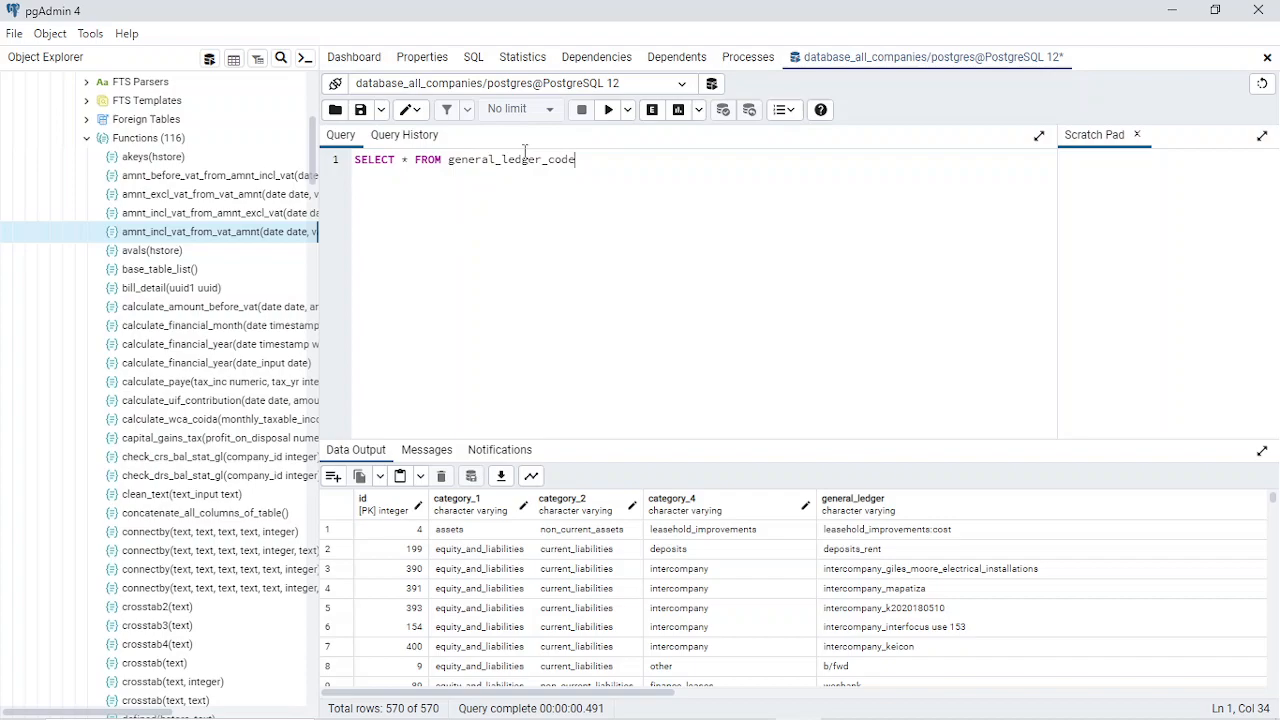
- Collapse the Functions node and look through the database's list of tables
left_click(87, 140)
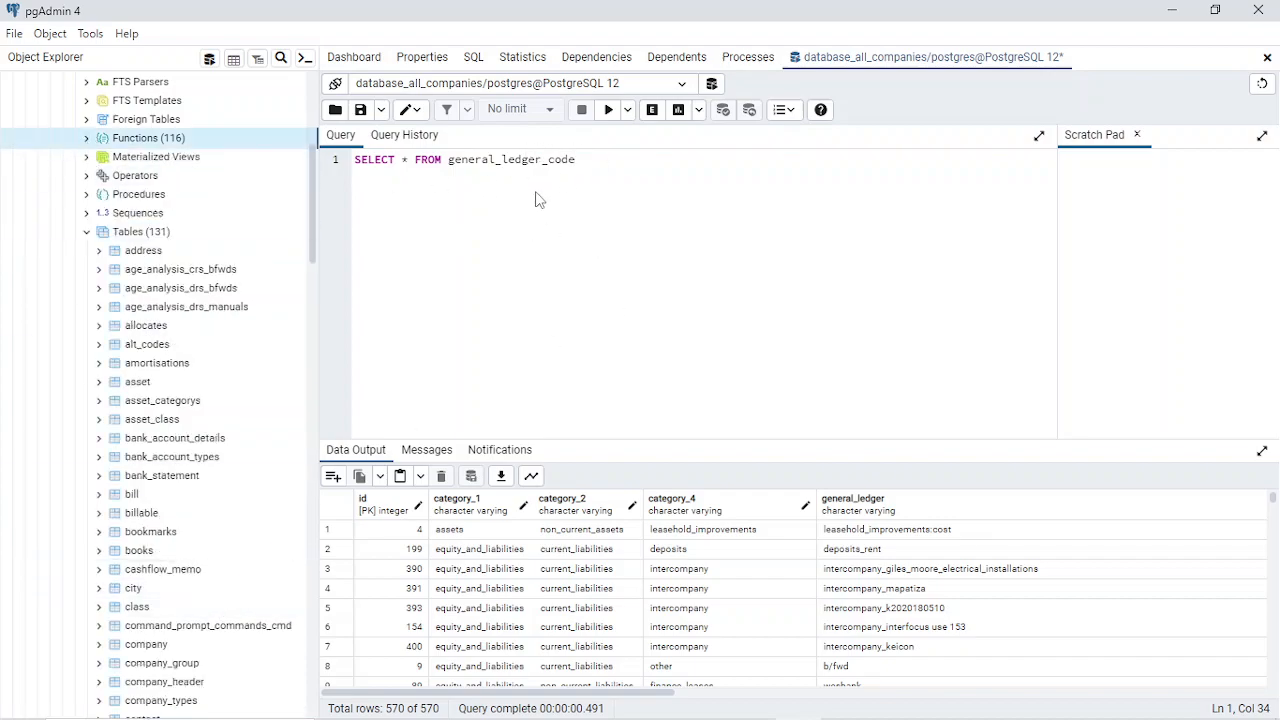
scroll(230, 560, "down", 3)
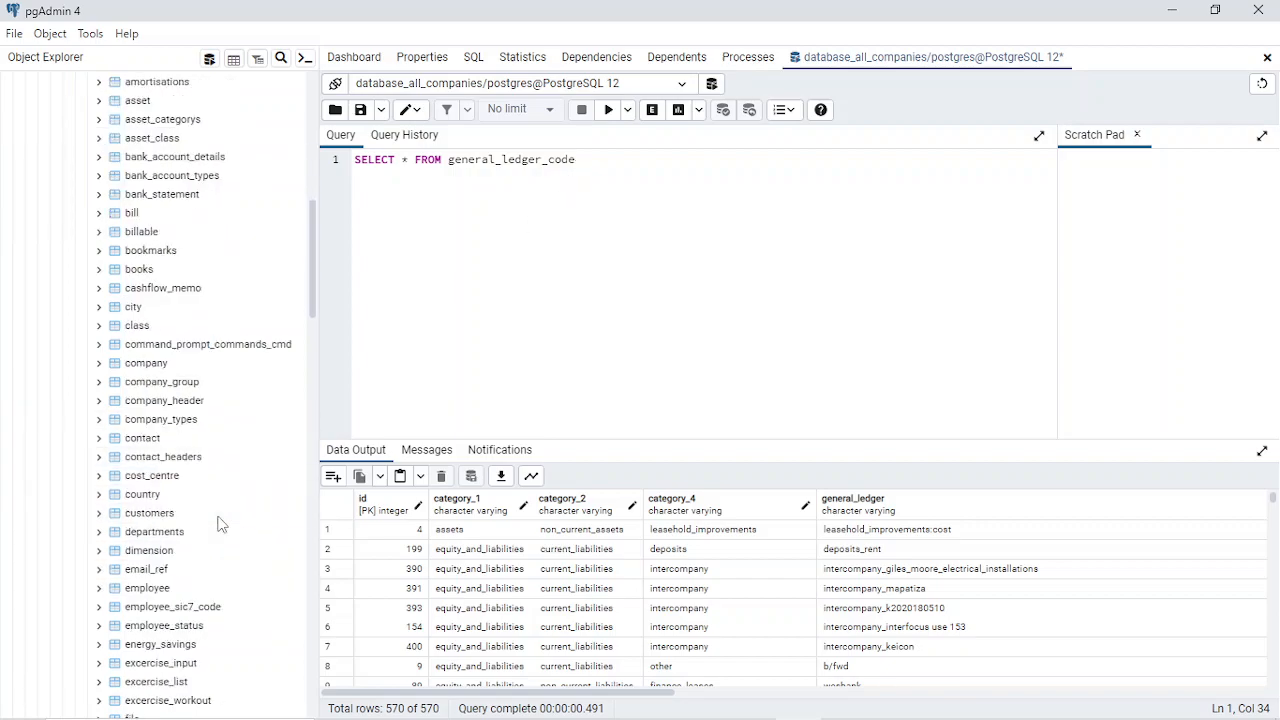
scroll(200, 540, "down", 3)
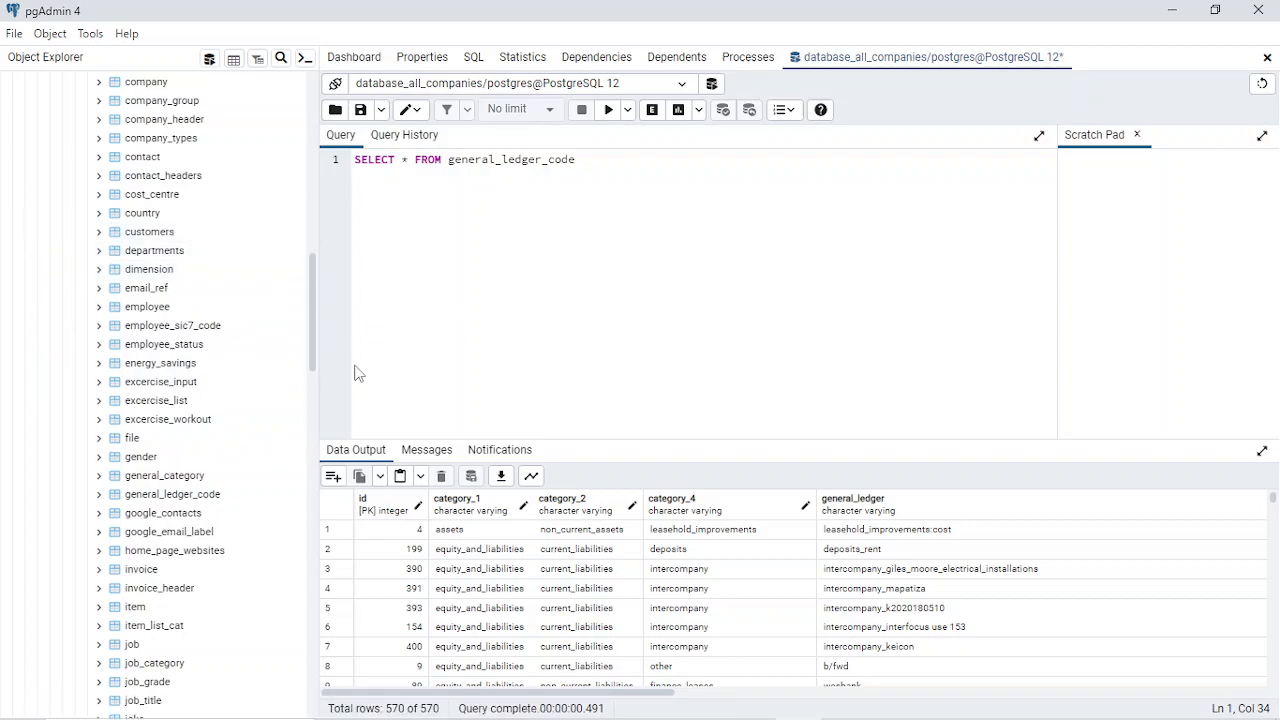
scroll(246, 414, "up", 7)
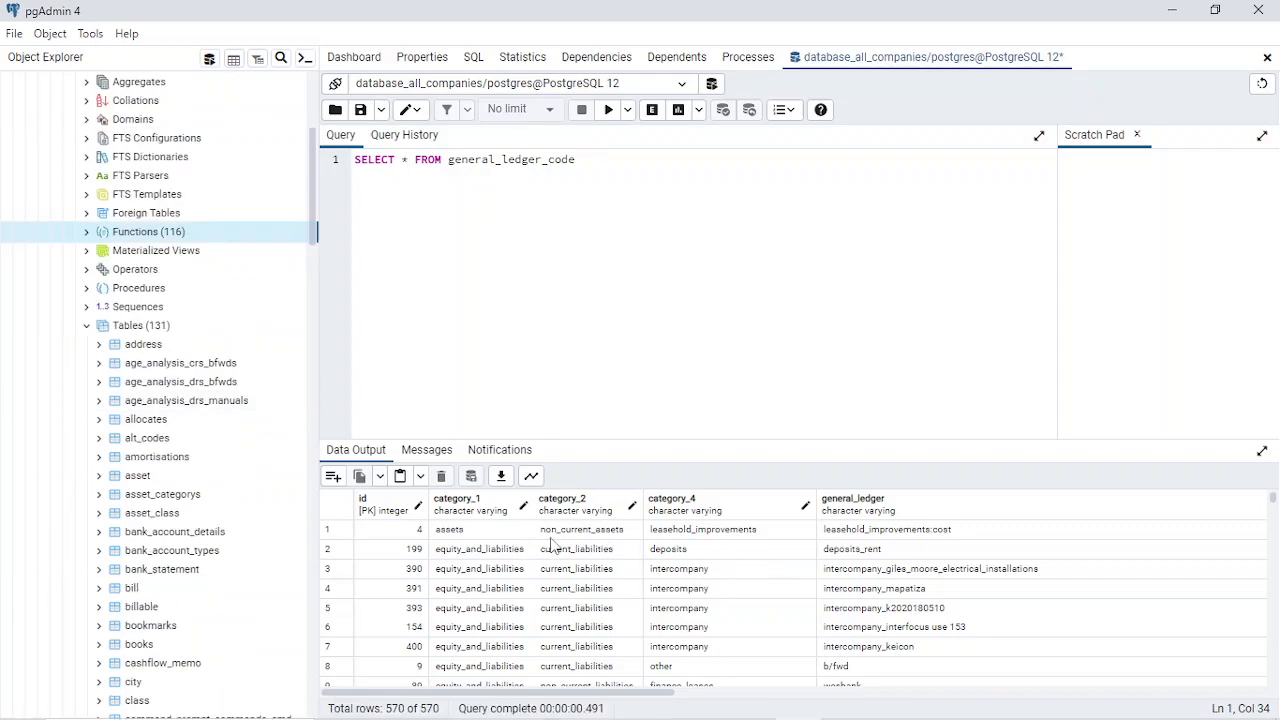
scroll(500, 565, "down", 2)
scroll(500, 565, "up", 2)
- Export the query results as delete.csv to the delete folder on the Desktop, replacing the existing file
left_click(502, 557)
key("F8")
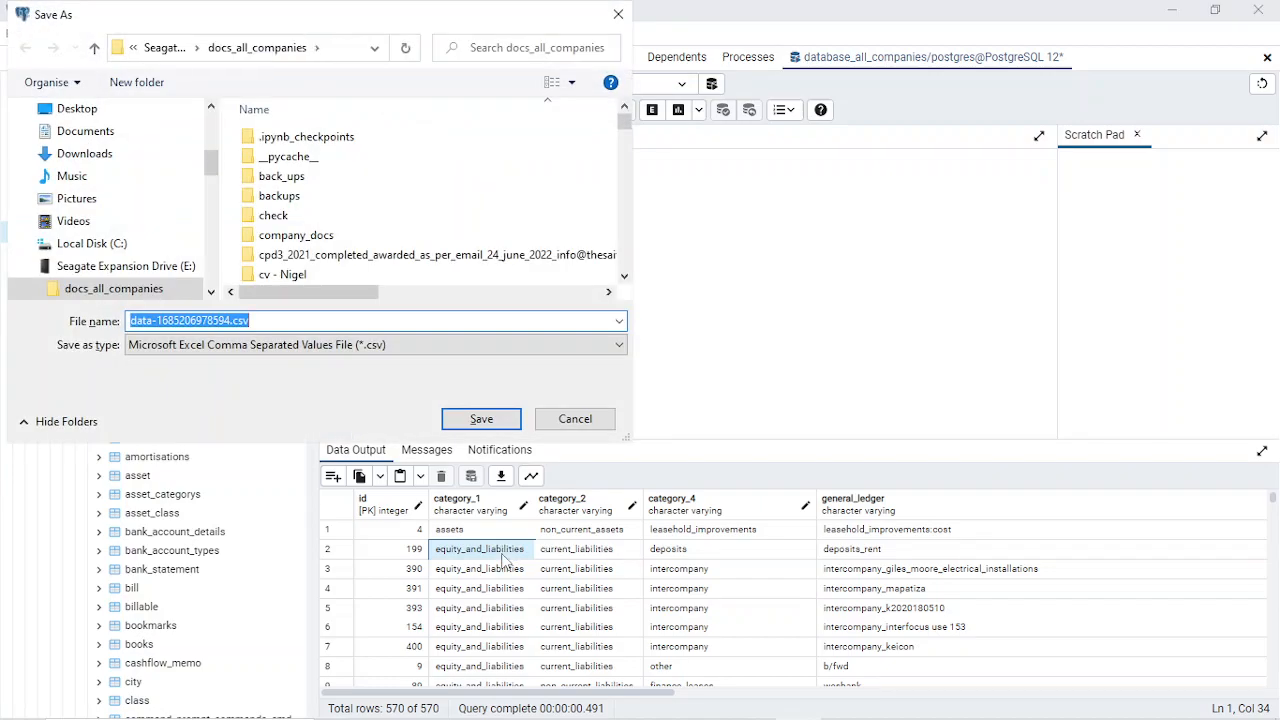
type("del")
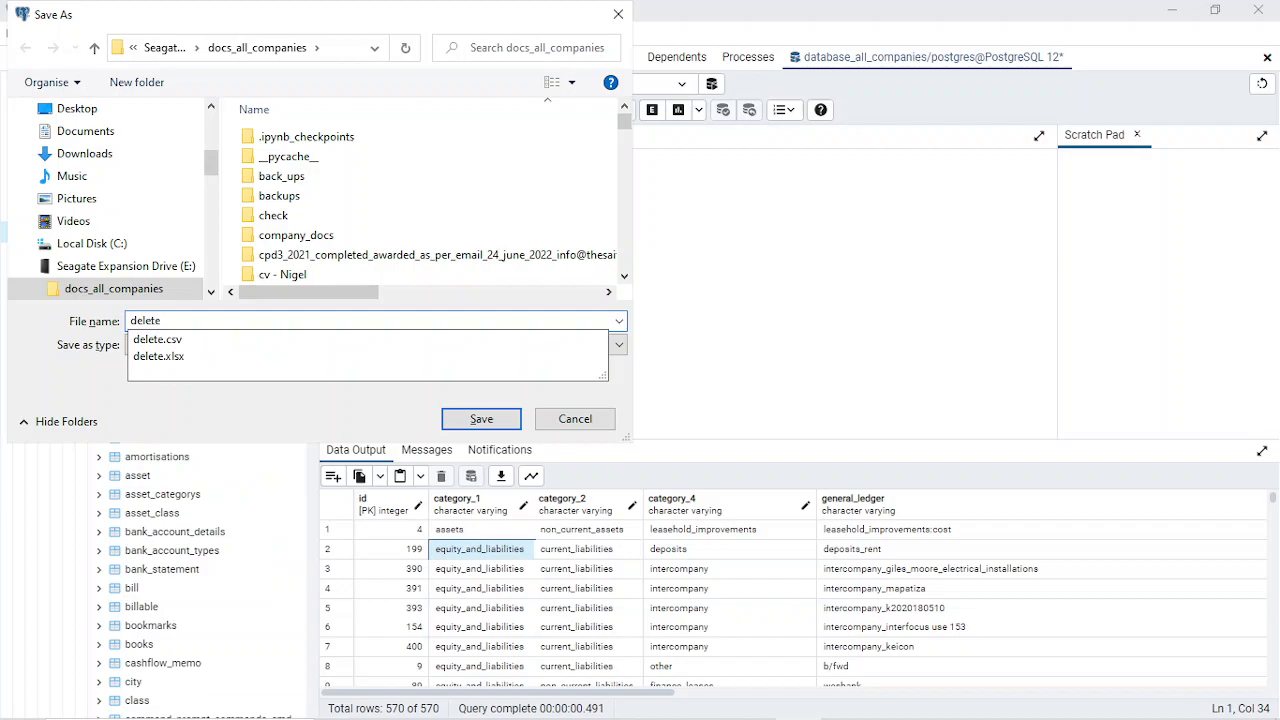
type("ete")
left_click(60, 108)
left_click(276, 143)
double_click(276, 145)
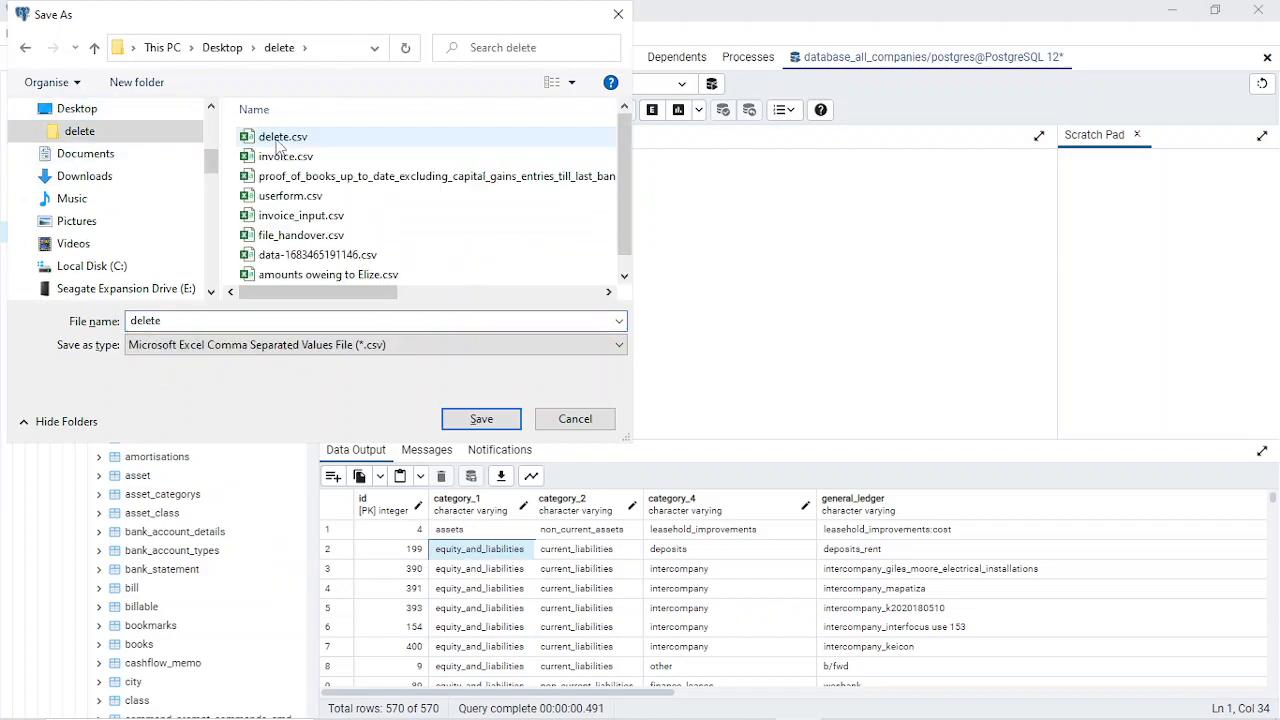
left_click(278, 138)
left_click(502, 428)
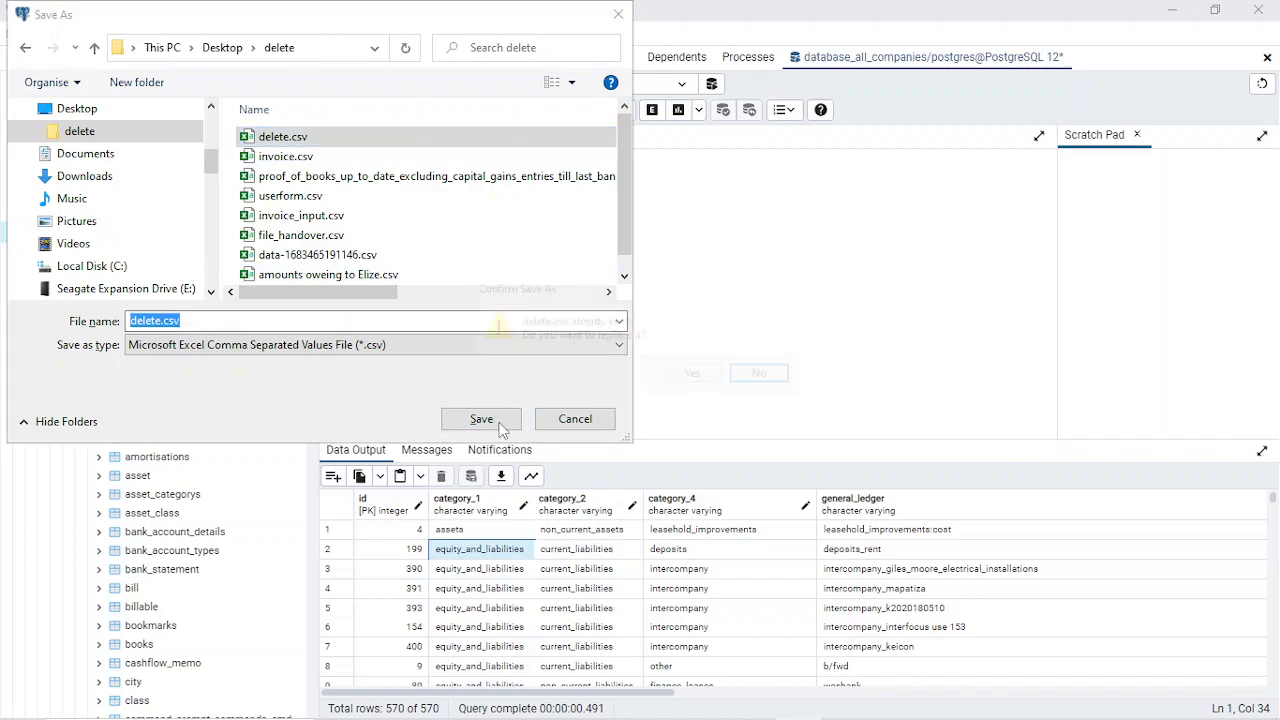
left_click(688, 385)
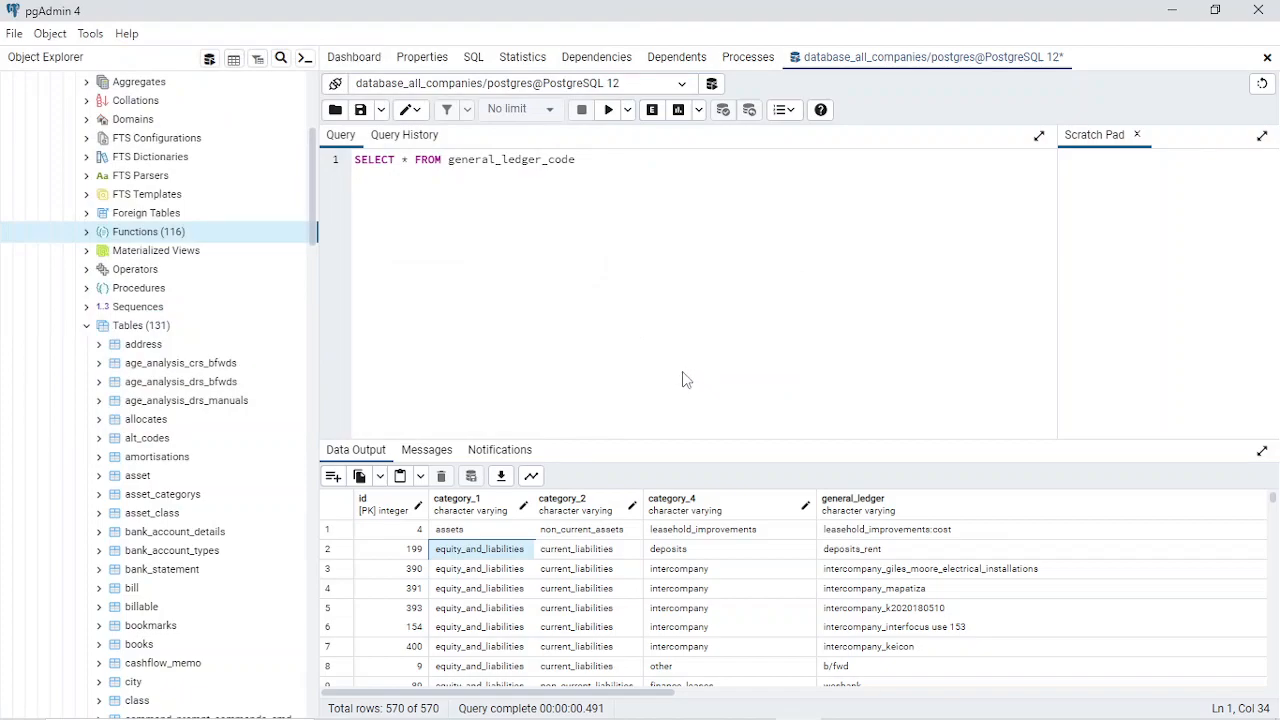
- Switch to File Explorer, sort the Desktop's delete folder by date modified, and open delete.csv in Excel
mouse_move(421, 710)
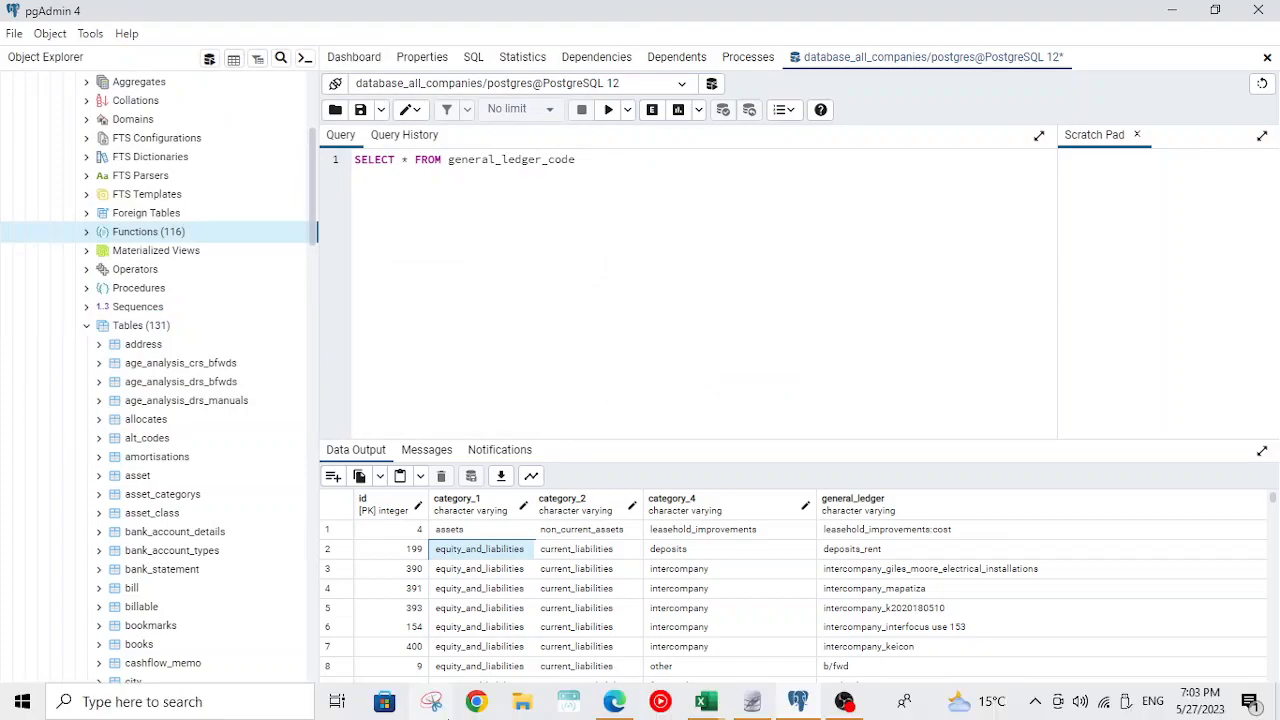
left_click(528, 704)
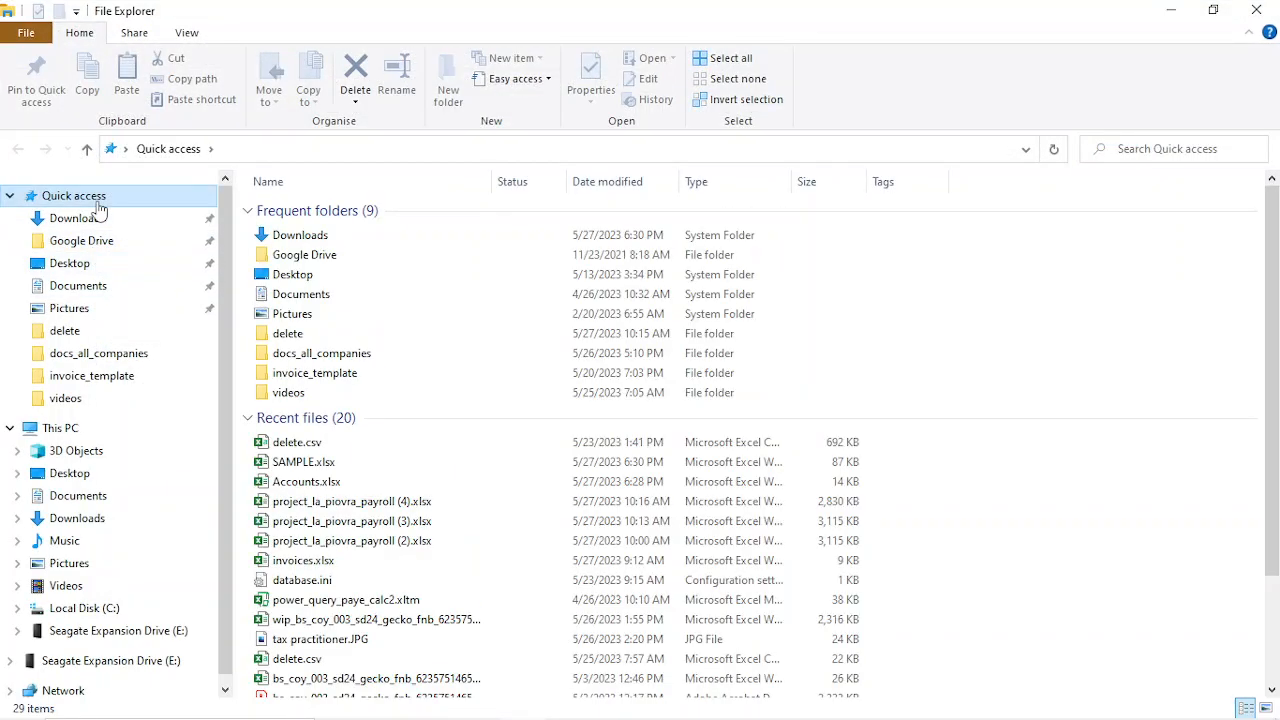
left_click(74, 266)
double_click(305, 210)
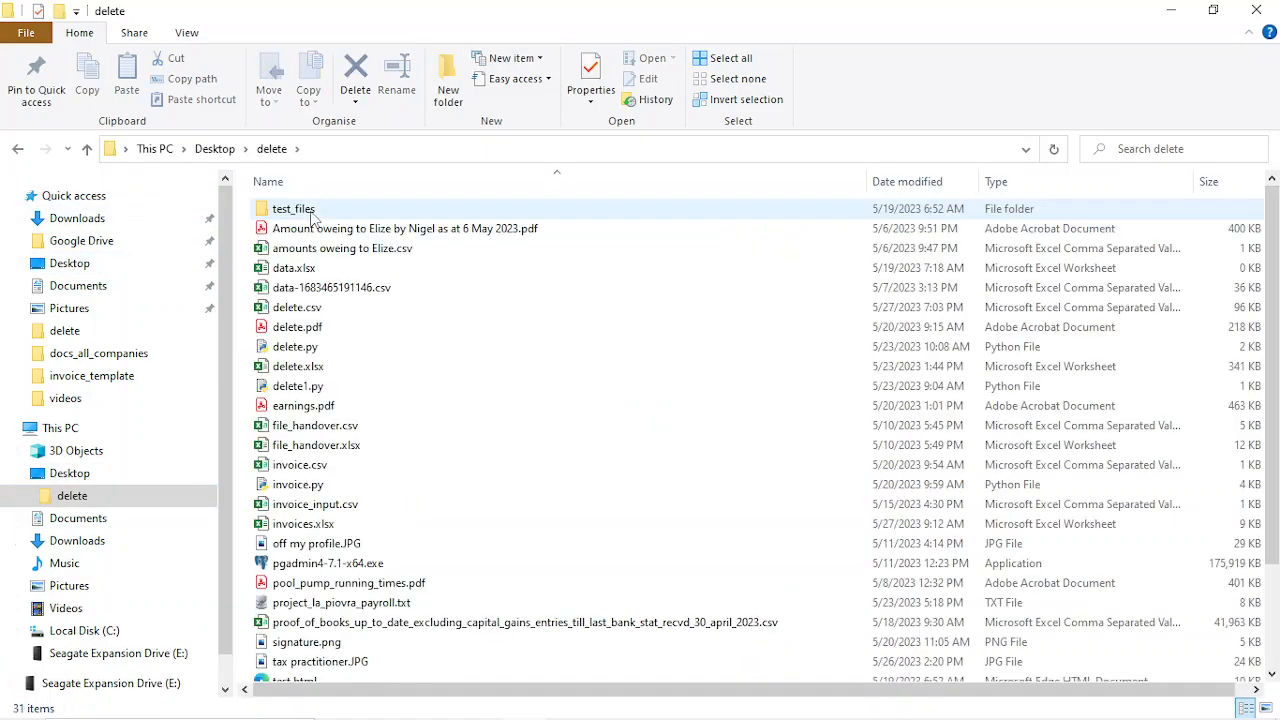
left_click(927, 182)
double_click(318, 208)
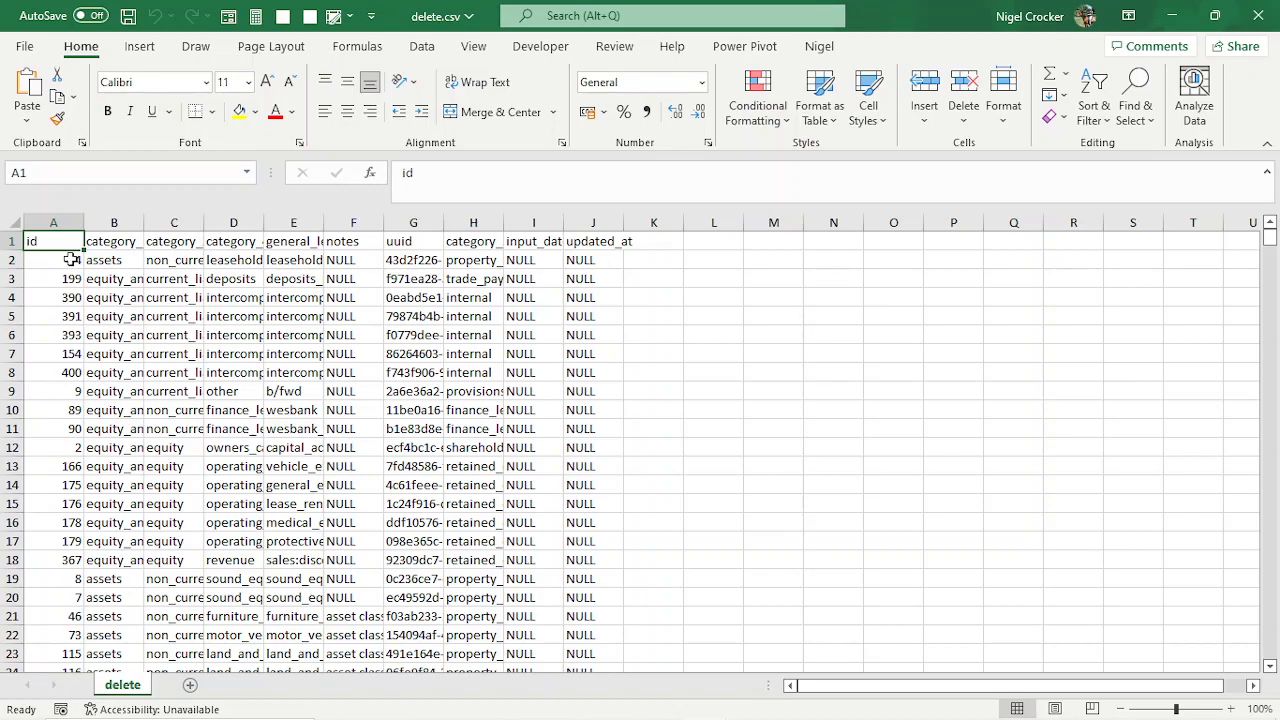
- Autofit all columns in delete.csv and convert the range A1:J571 into a table with headers
left_click(15, 221)
double_click(82, 222)
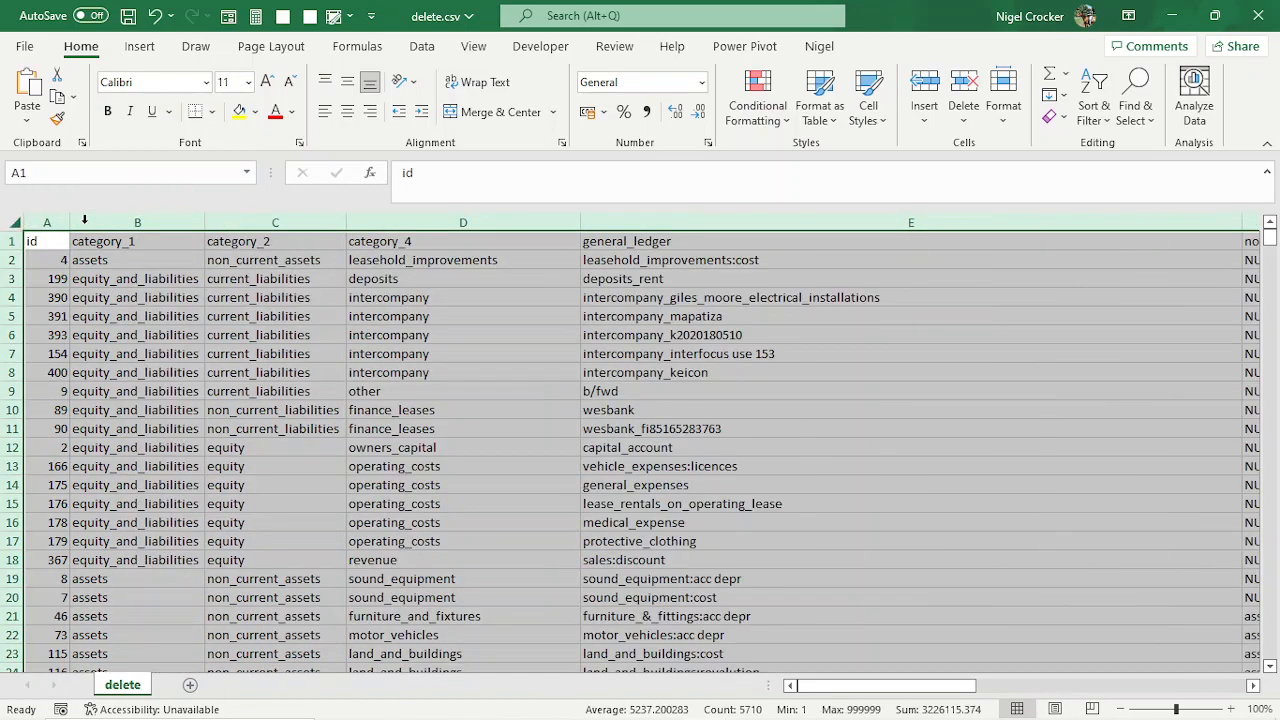
left_click(231, 335)
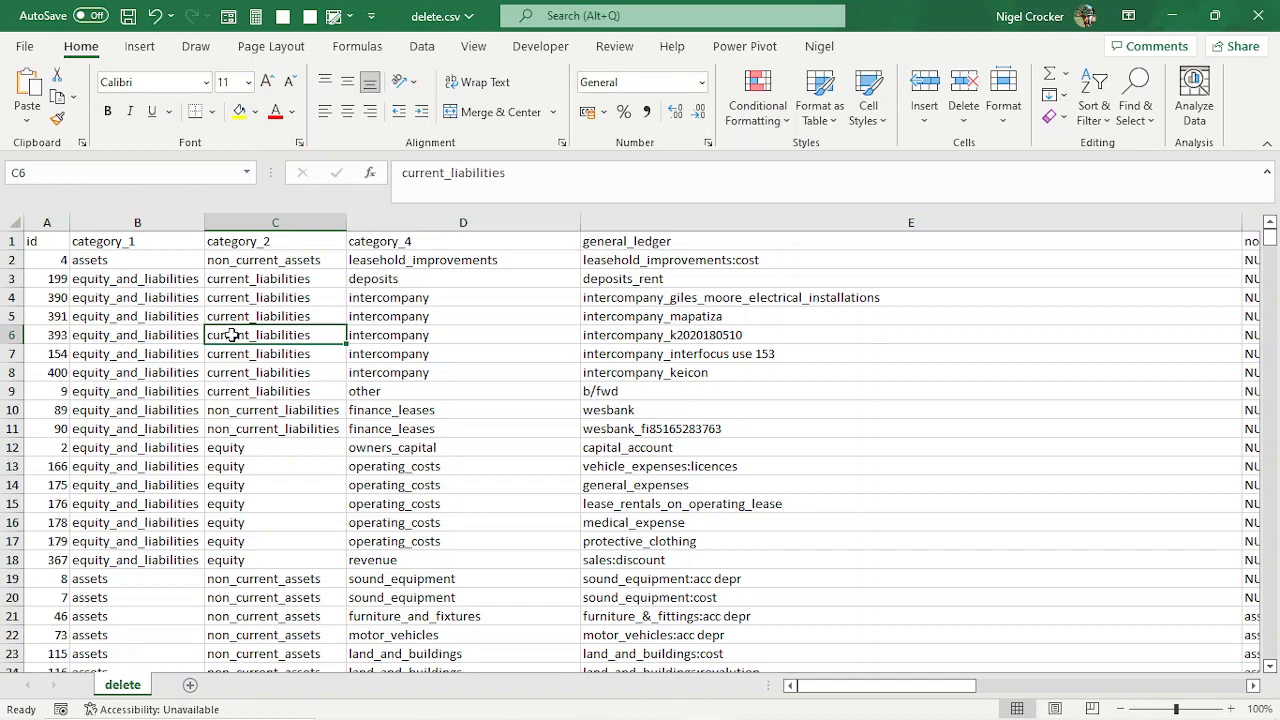
key("ctrl+t")
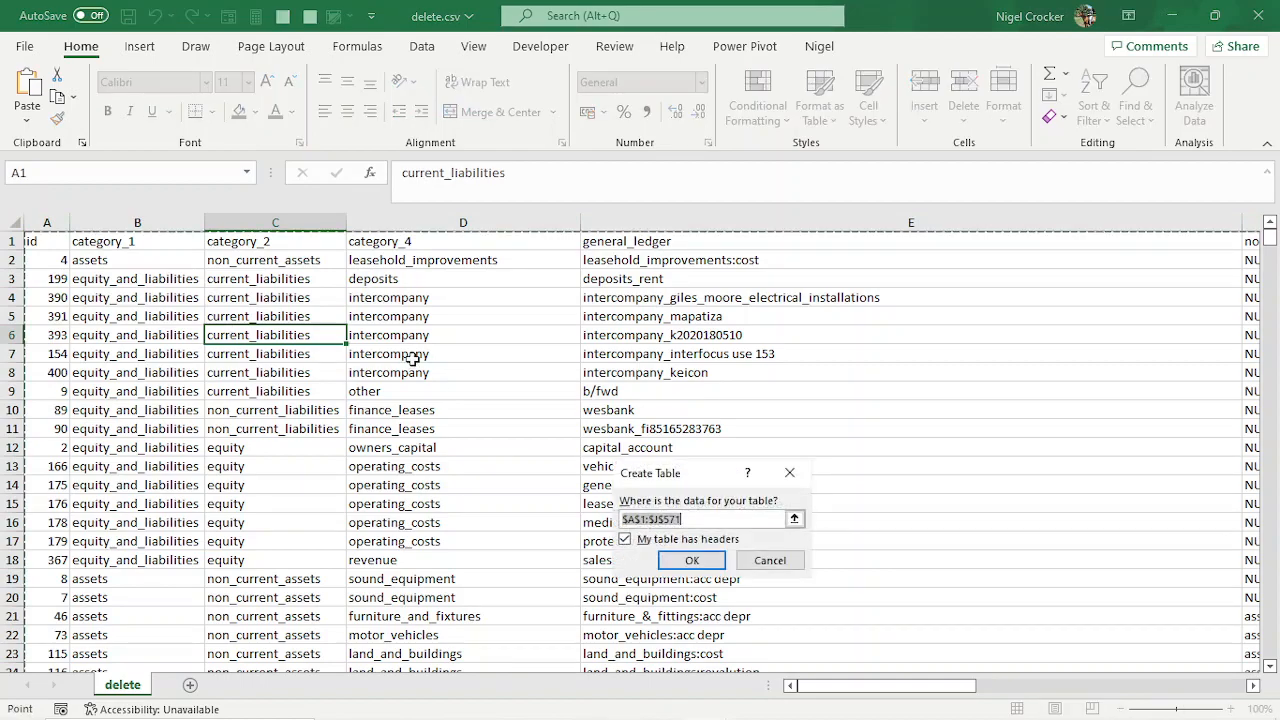
left_click(692, 562)
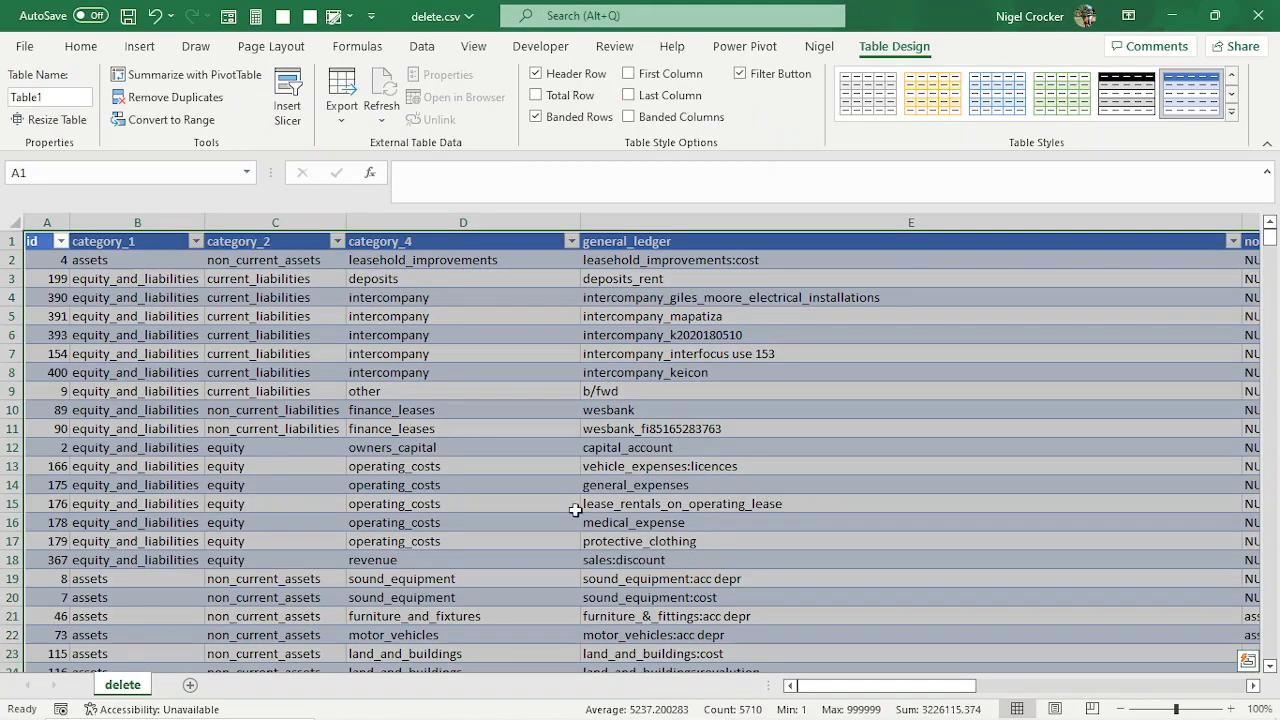
left_click(530, 488)
- Move the category_3 column between category_2 and category_4 in the delete.csv table
left_click_drag(886, 686, 1275, 695)
left_click(400, 242)
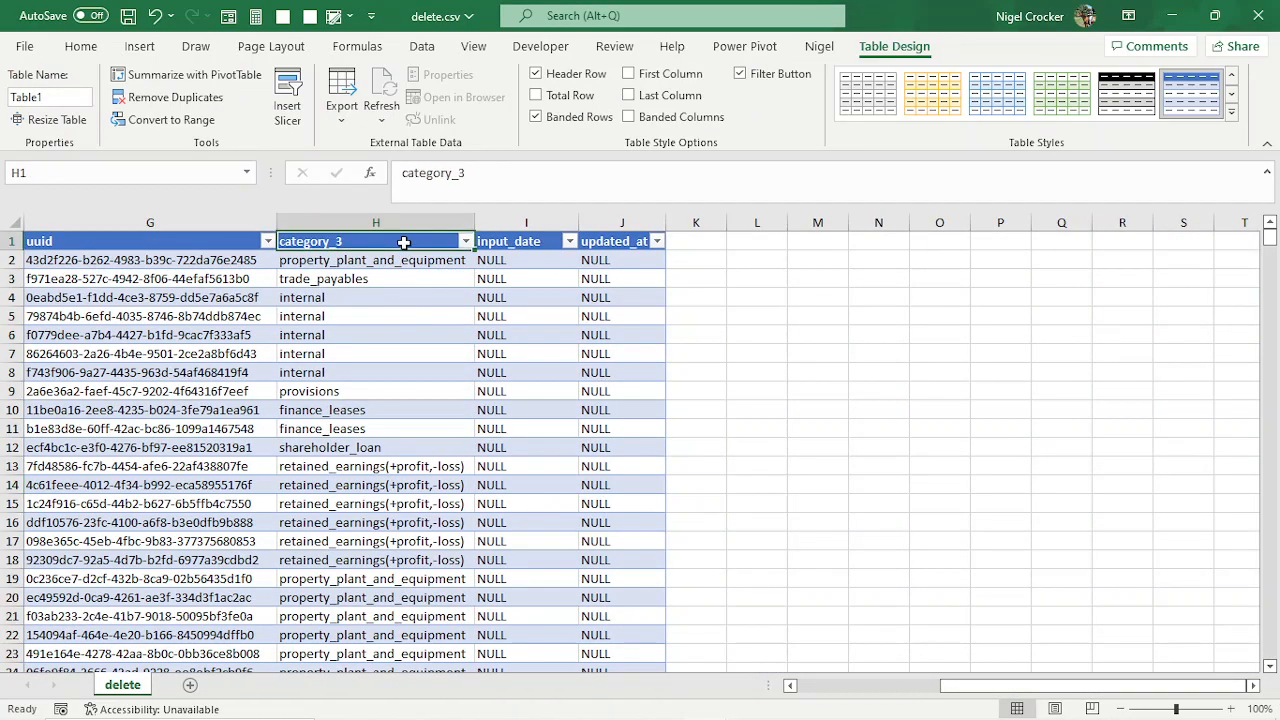
left_click_drag(381, 253, 341, 252)
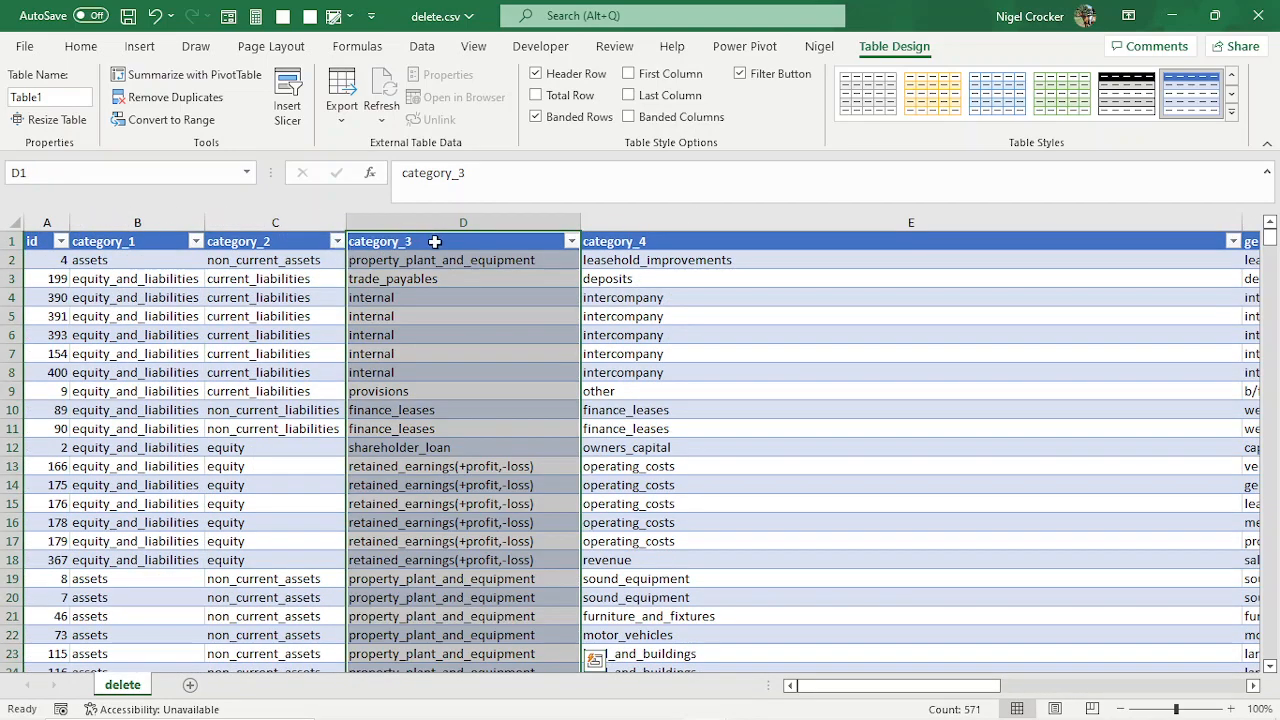
left_click(433, 242)
- Compare the empty general_ledger_code table in Book1 with the pgAdmin query results, and return to delete.csv
key("alt+Tab")
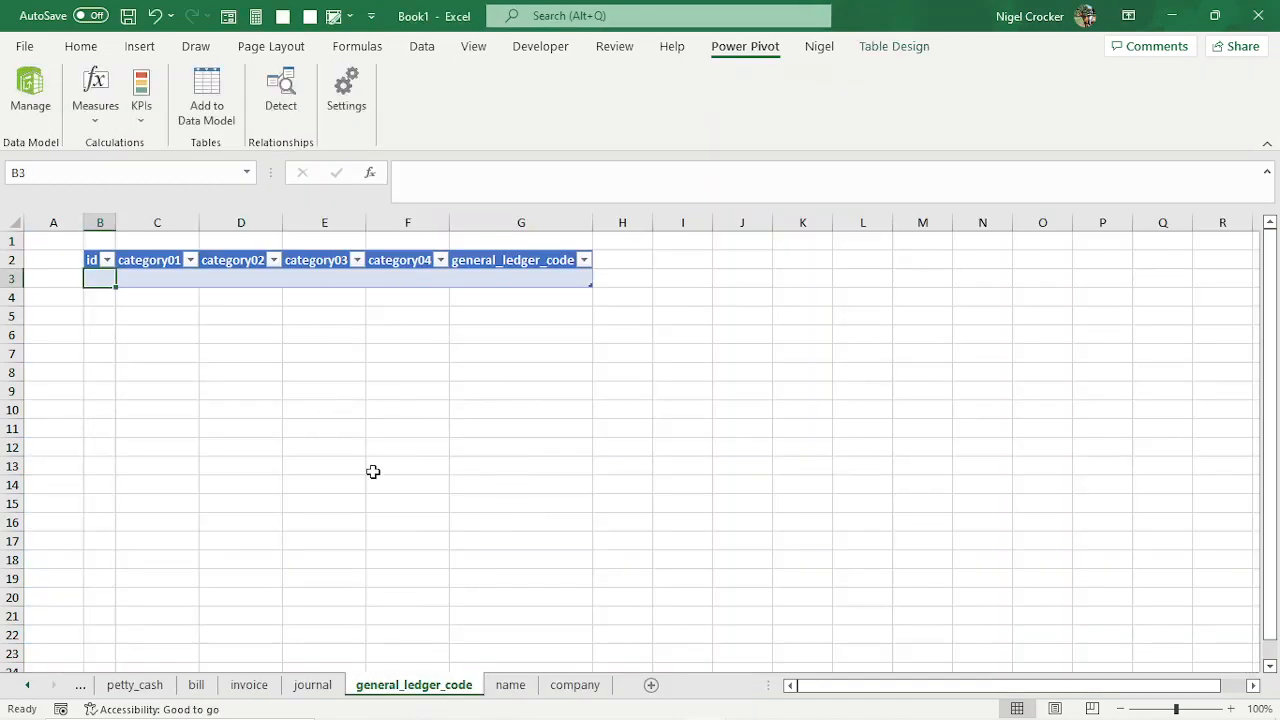
key("alt+Tab")
key("alt+Tab")
key("alt+Tab")
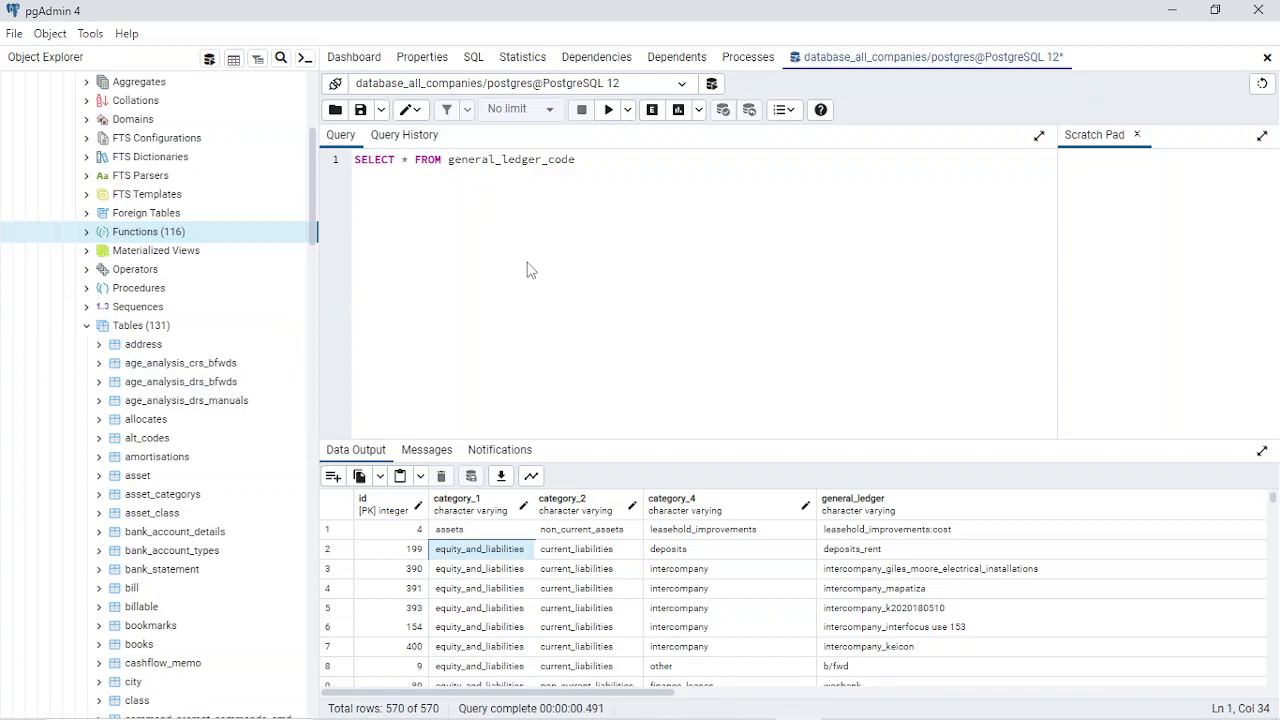
key("alt+Tab")
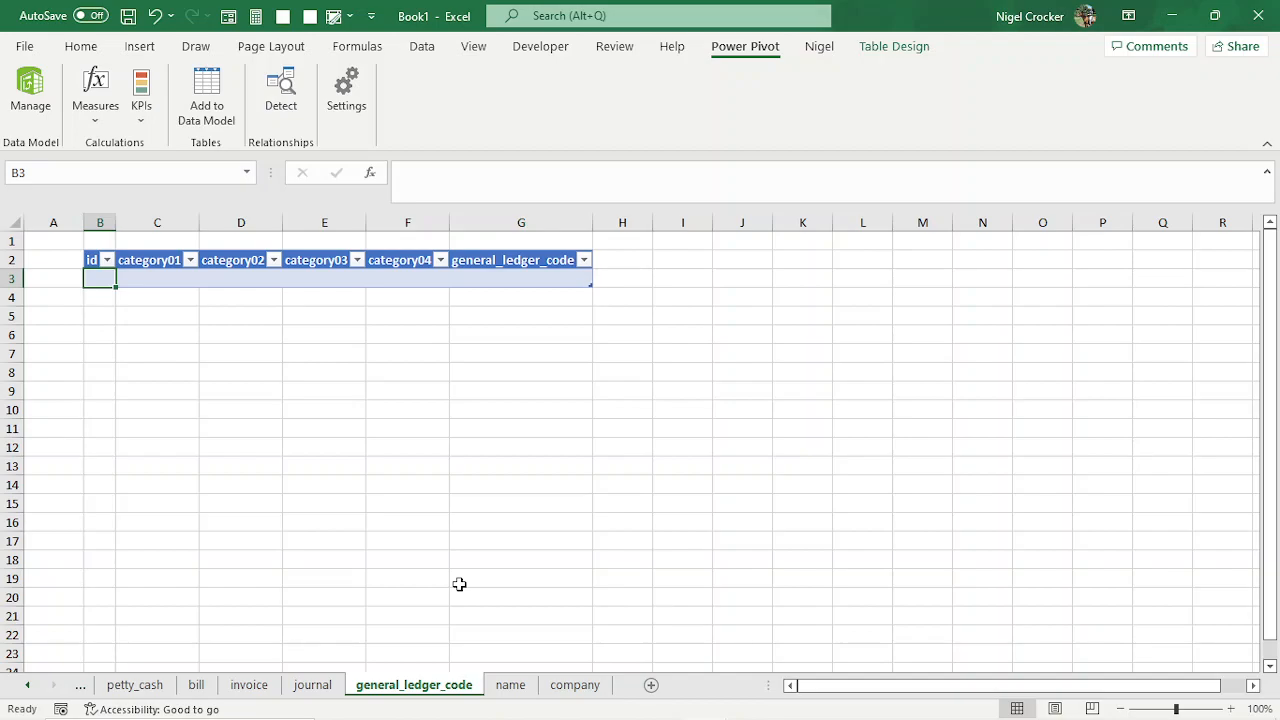
key("alt+Tab")
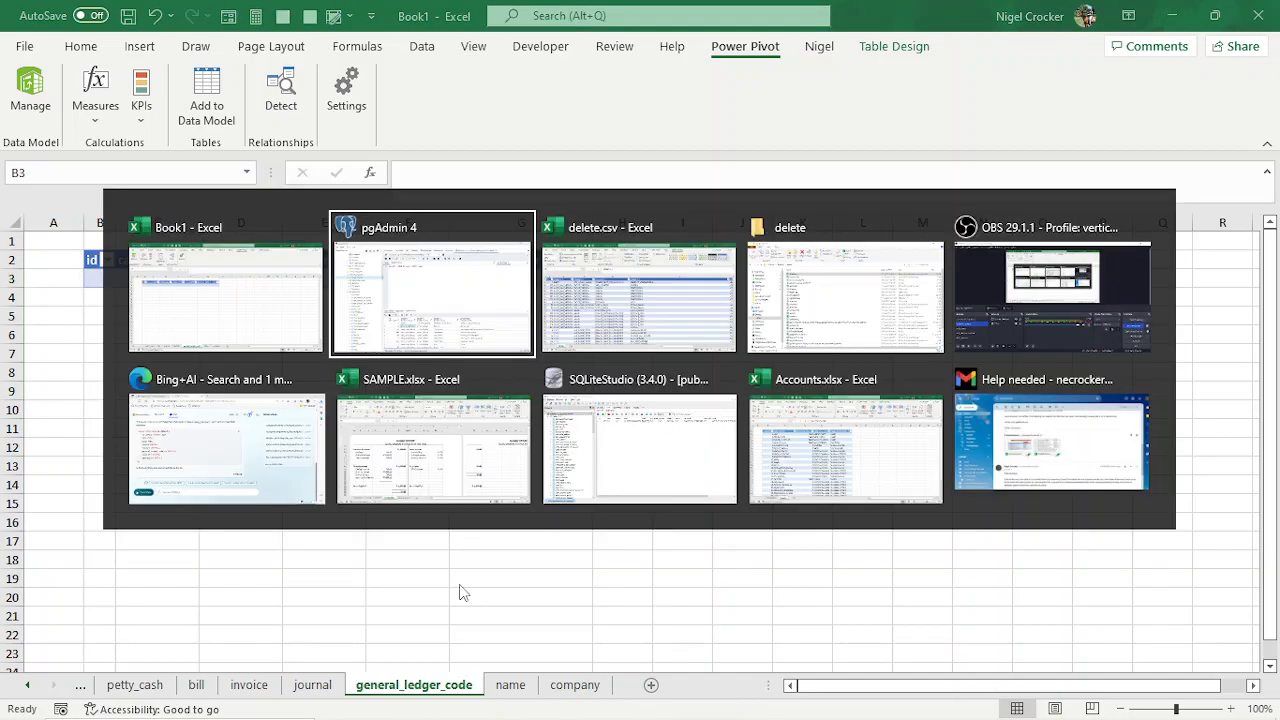
key("alt+Tab")
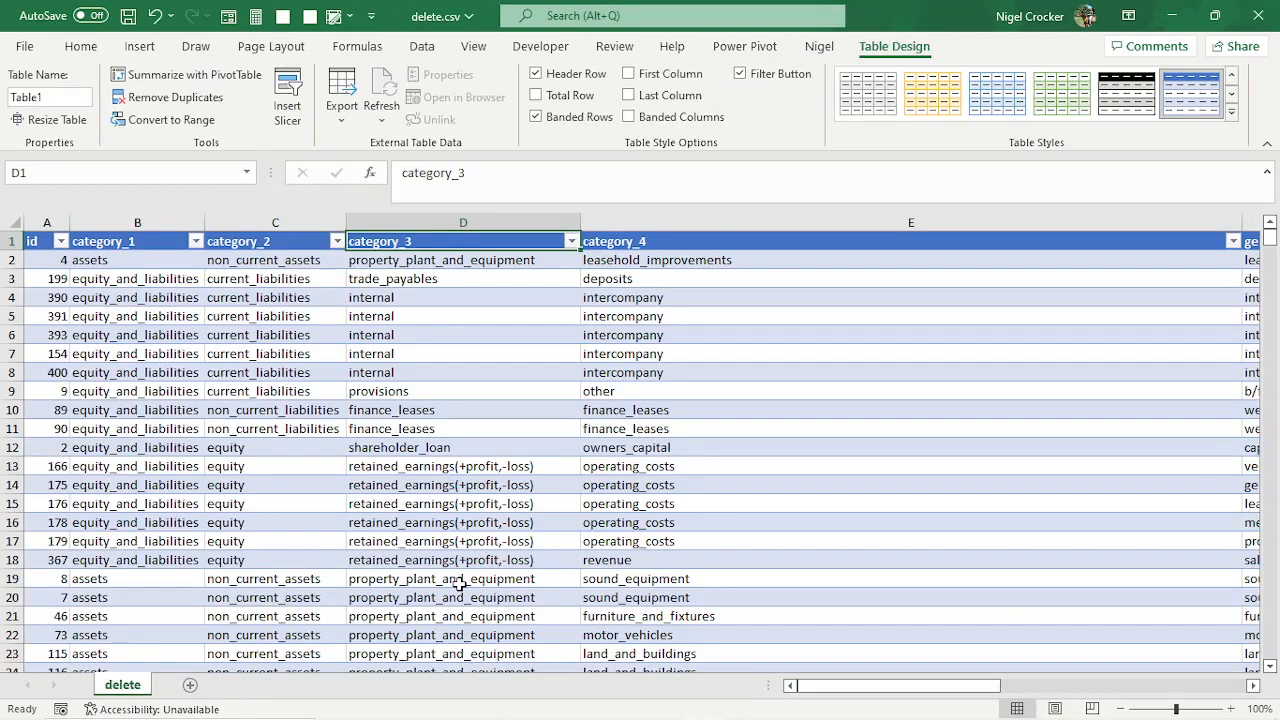
- Copy all data rows of the id through category_4 columns from delete.csv into Book1's general_ledger_code table, starting at B3
left_click_drag(55, 262, 766, 269)
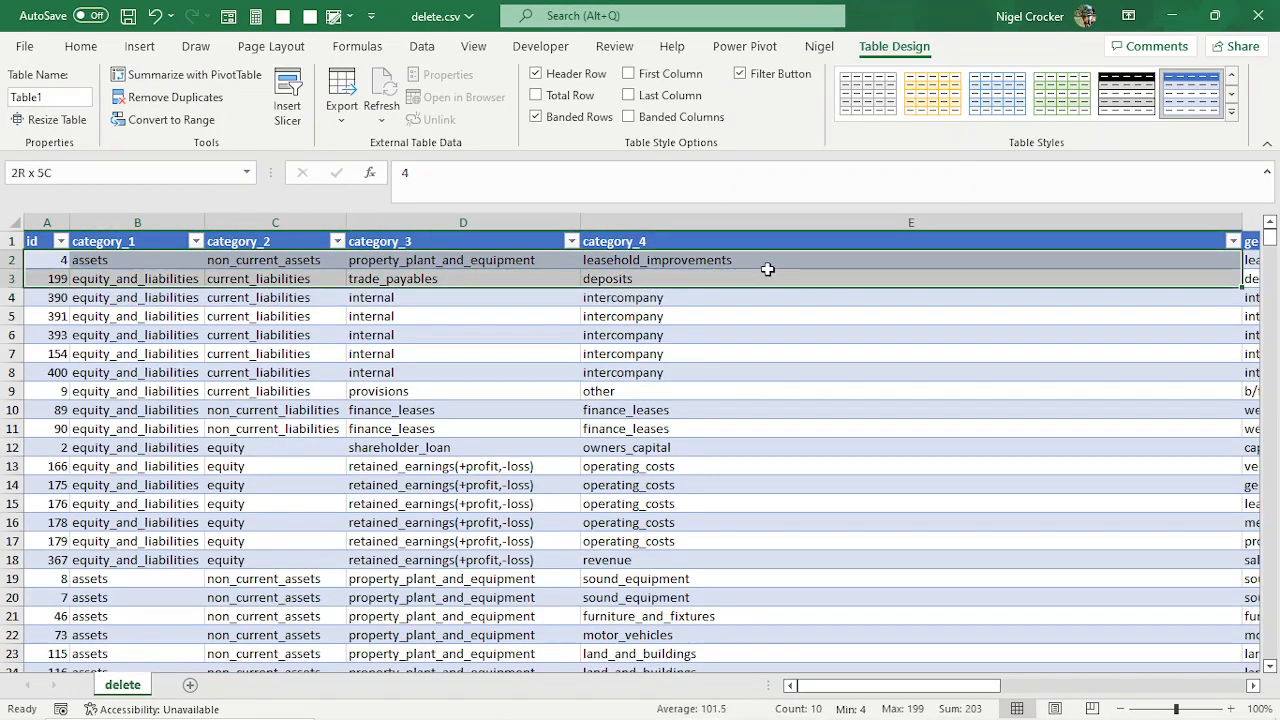
key("ctrl+shift+Down")
key("ctrl+c")
key("alt+Tab")
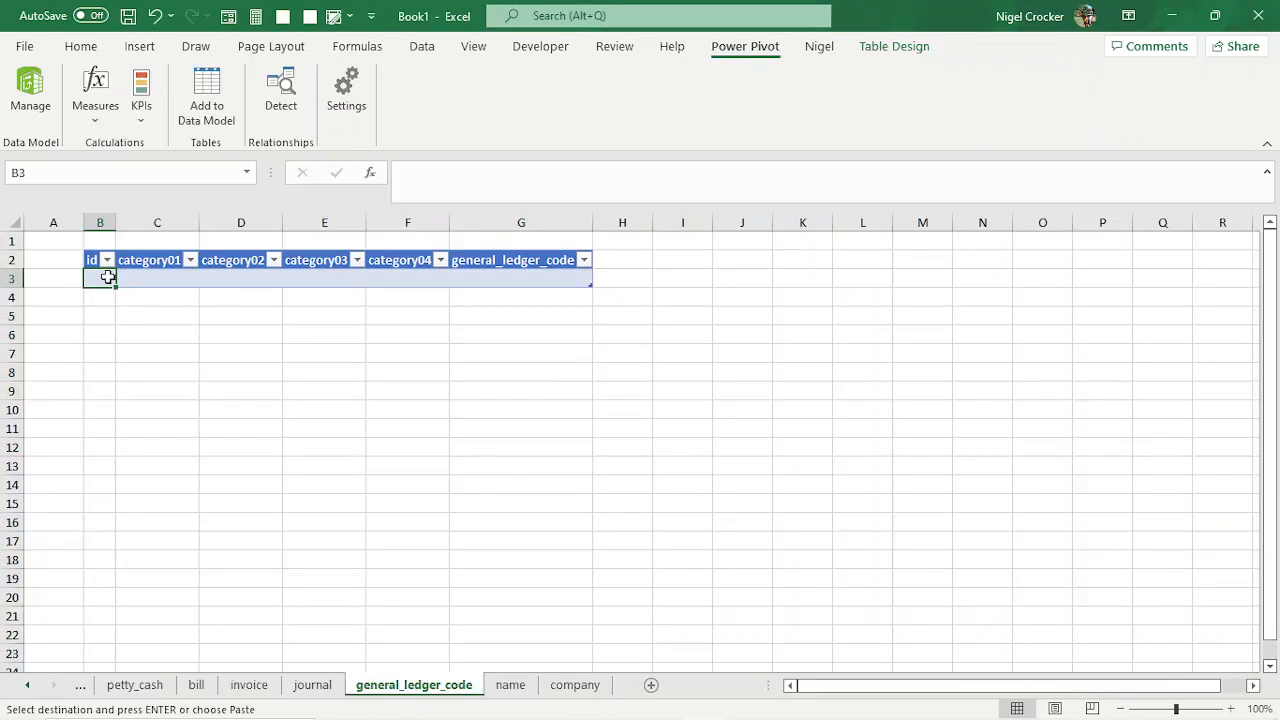
right_click(108, 282)
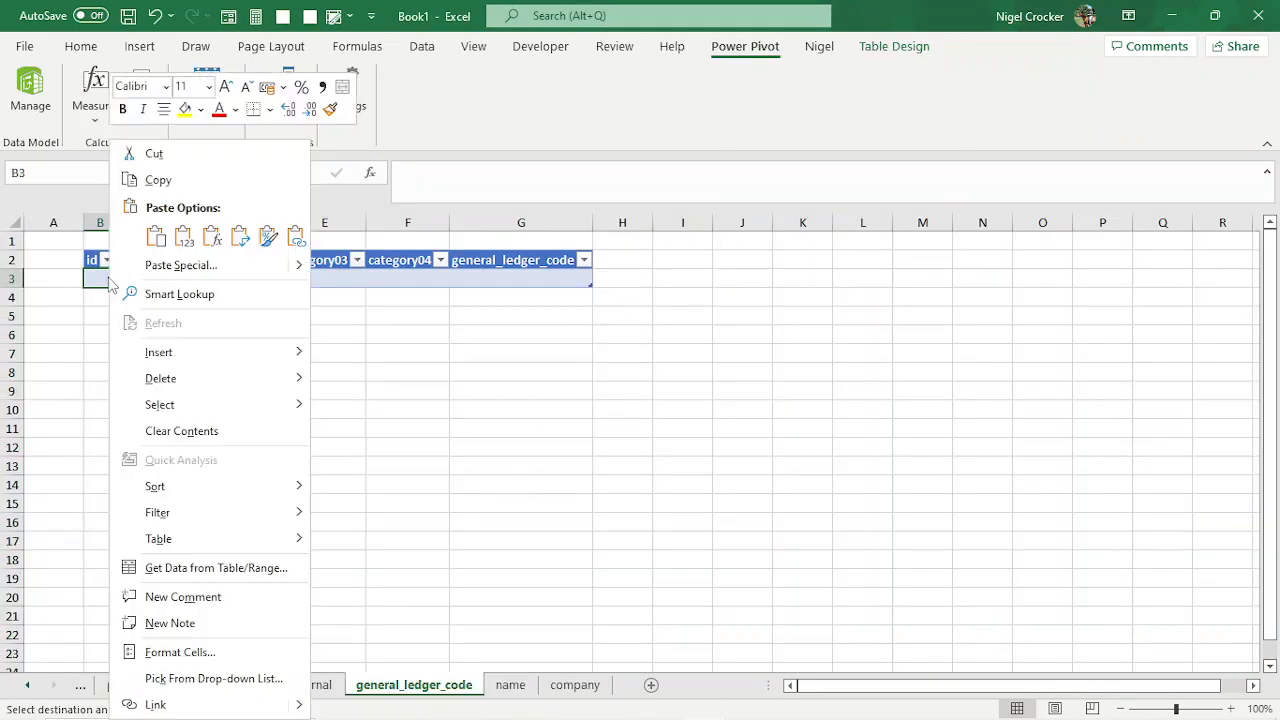
left_click(155, 236)
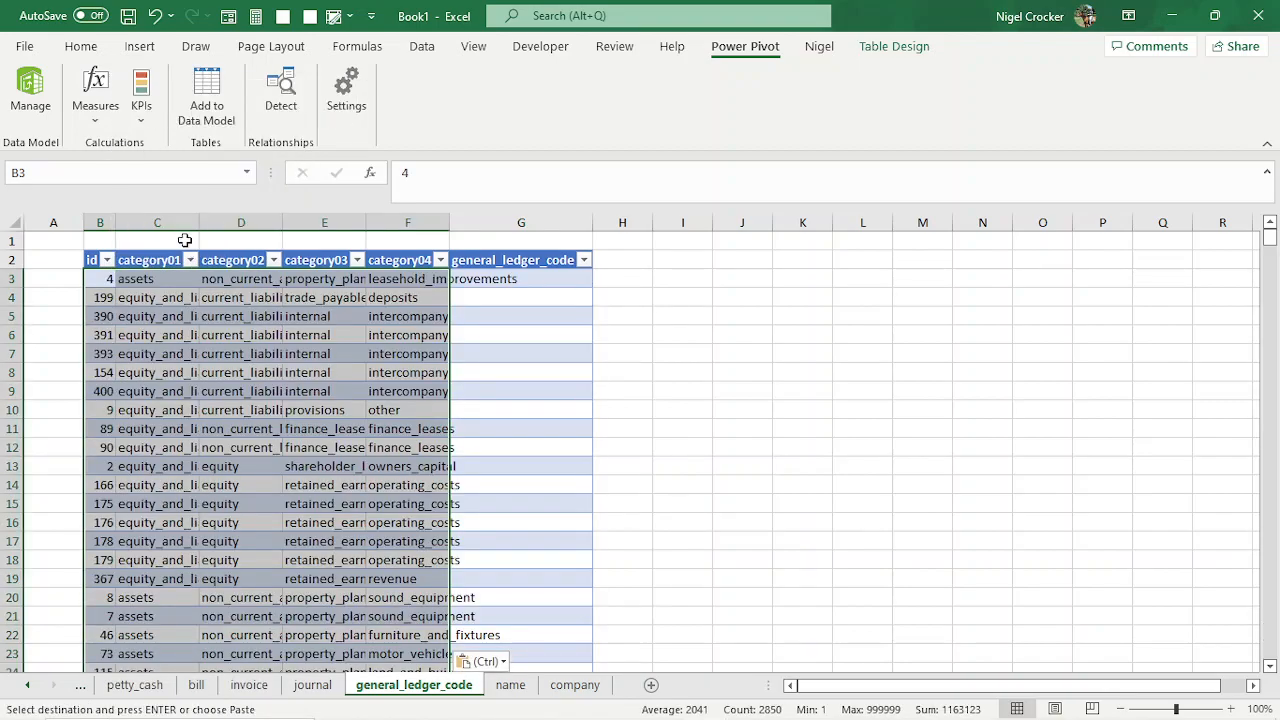
- Autofit all columns of Book1's general_ledger_code sheet and select cell G3
left_click(18, 225)
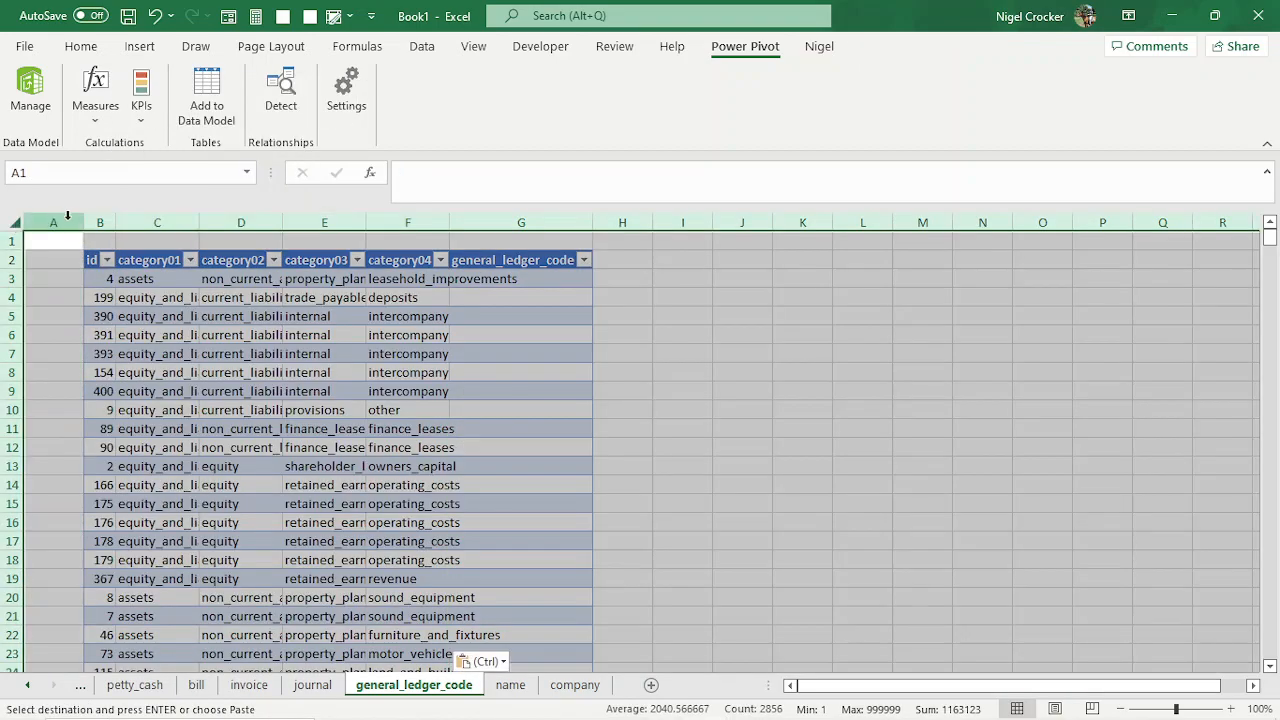
double_click(84, 222)
left_click(878, 273)
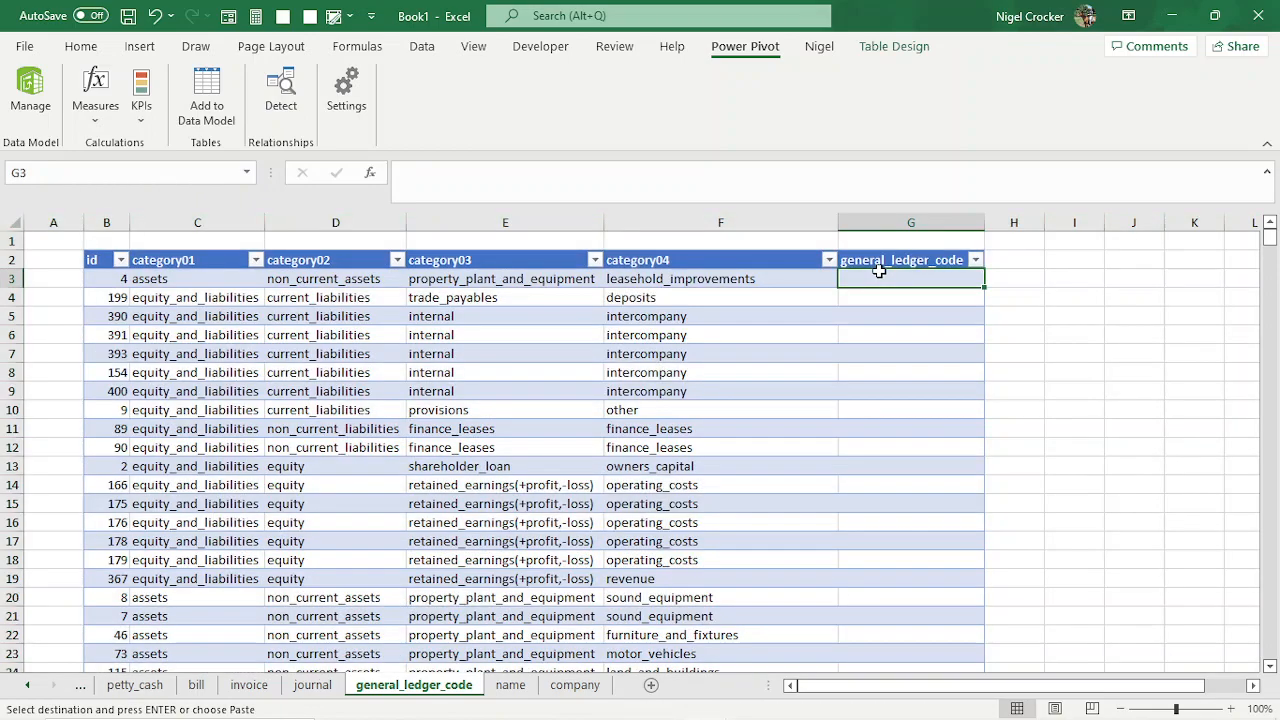
- Copy all general_ledger data rows from delete.csv into Book1's general_ledger_code column as values, starting at G3, and autofit column G
key("alt+Tab")
left_click(826, 393)
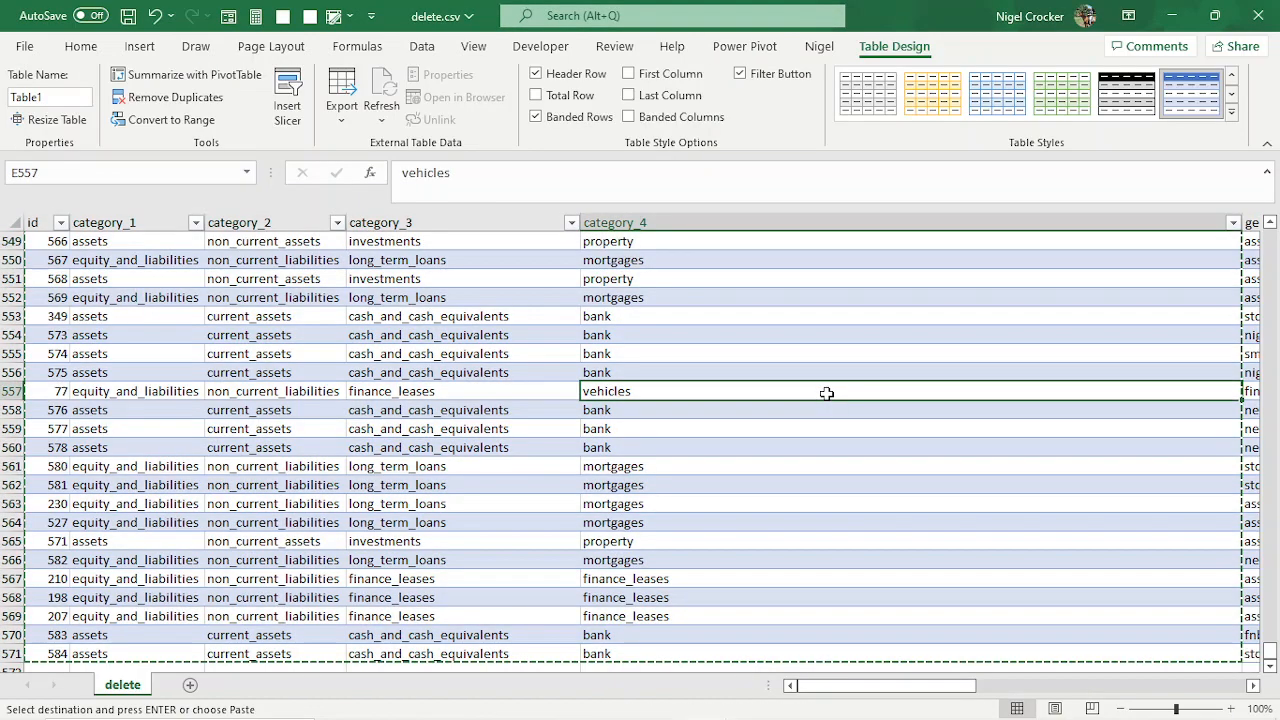
key("Right")
key("Right")
mouse_move(975, 693)
left_mouse_down()
mouse_move(905, 690)
mouse_move(965, 690)
left_mouse_up()
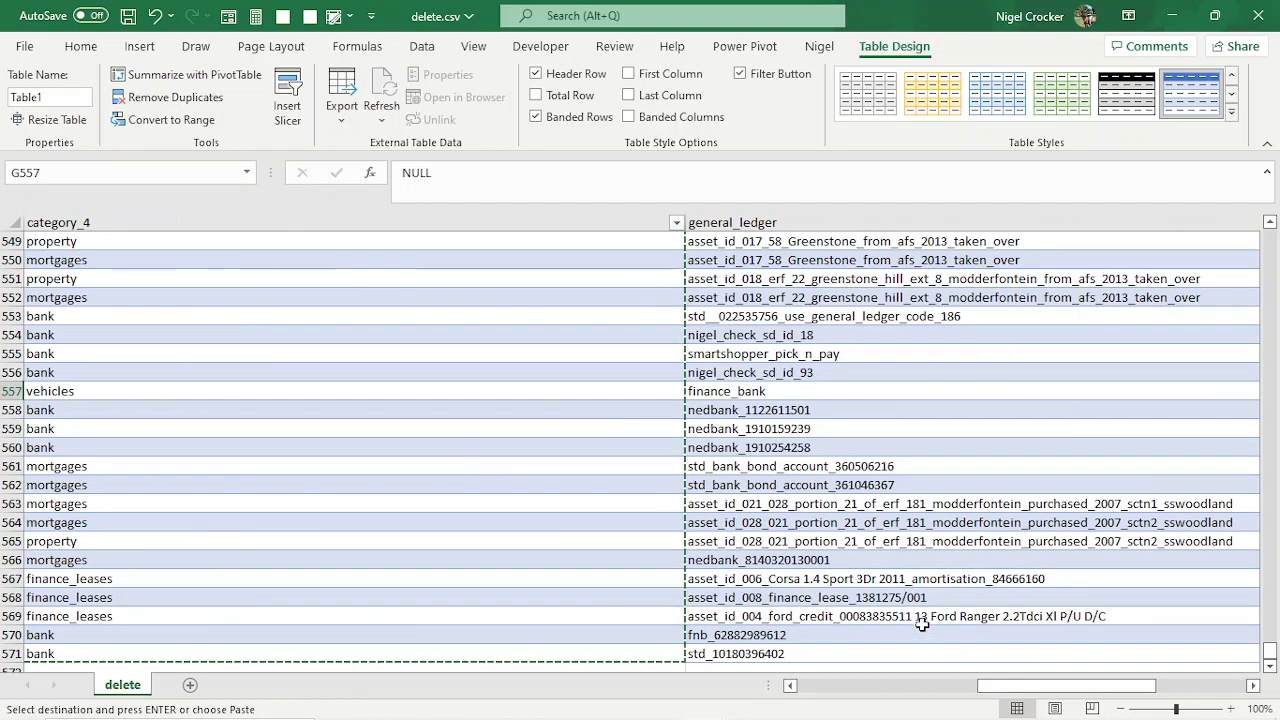
left_click(802, 241)
key("ctrl+Up")
key("Down")
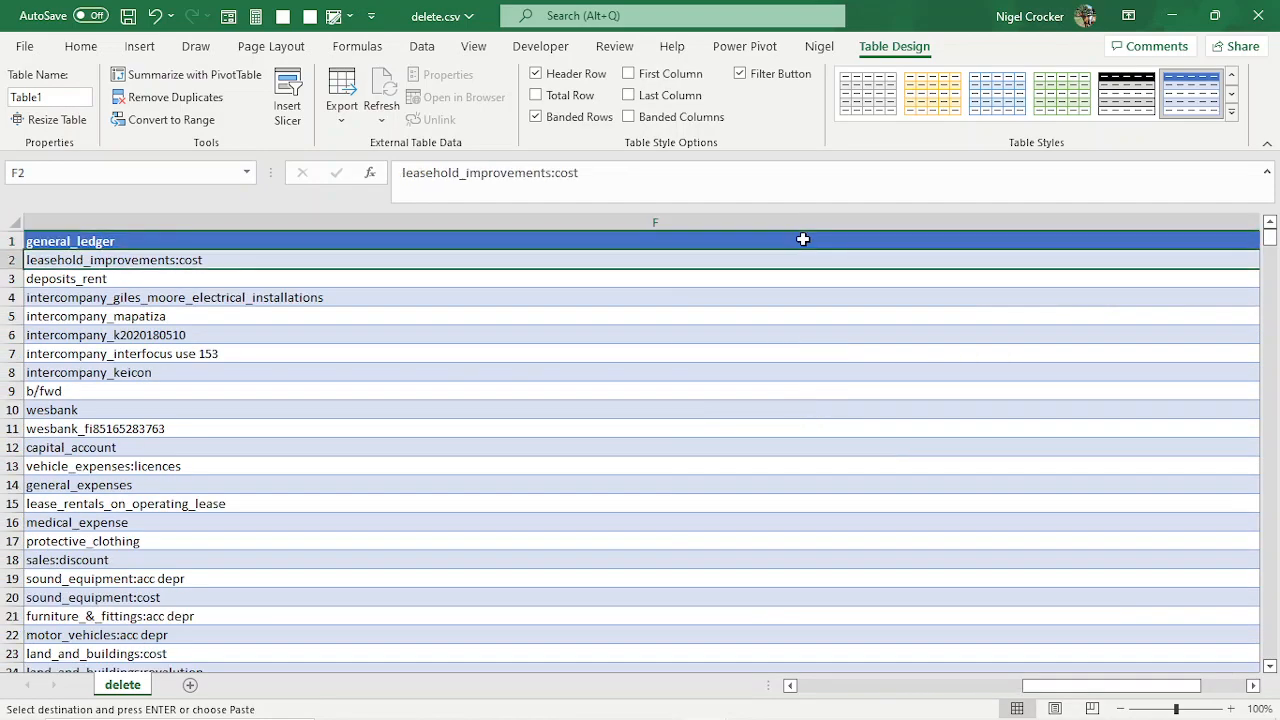
key("ctrl+shift+Down")
key("alt+Tab")
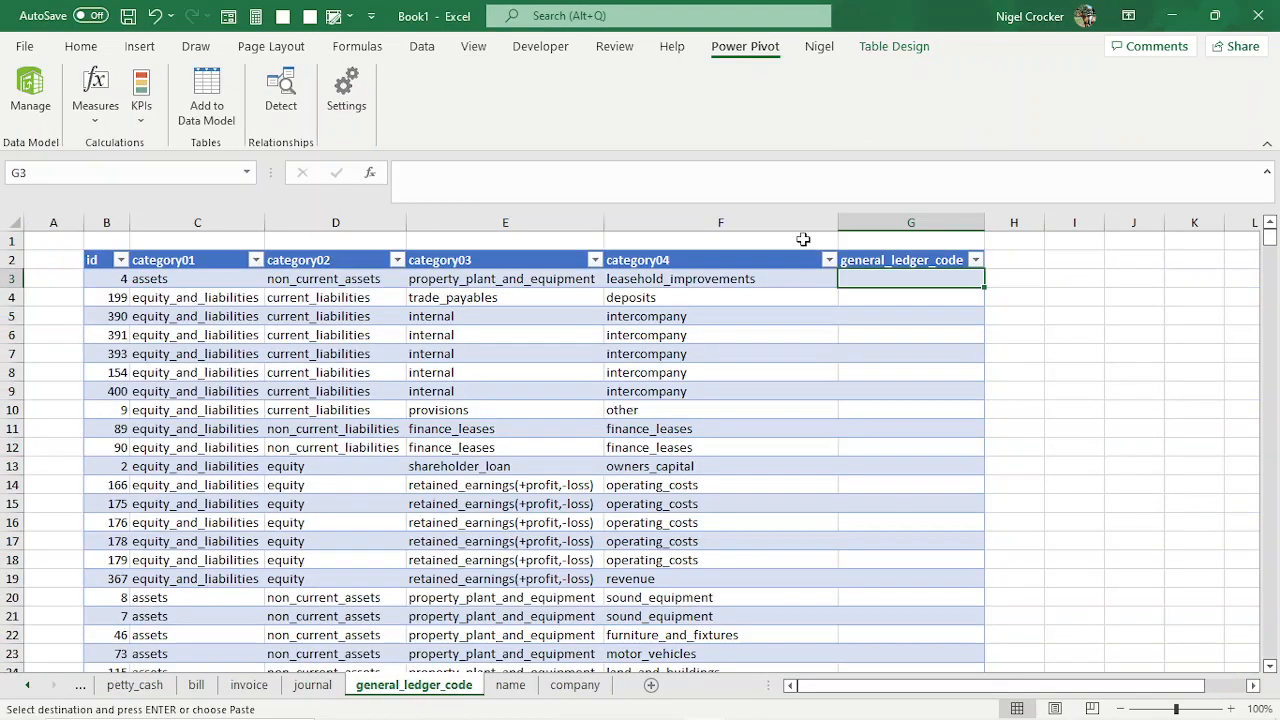
right_click(866, 284)
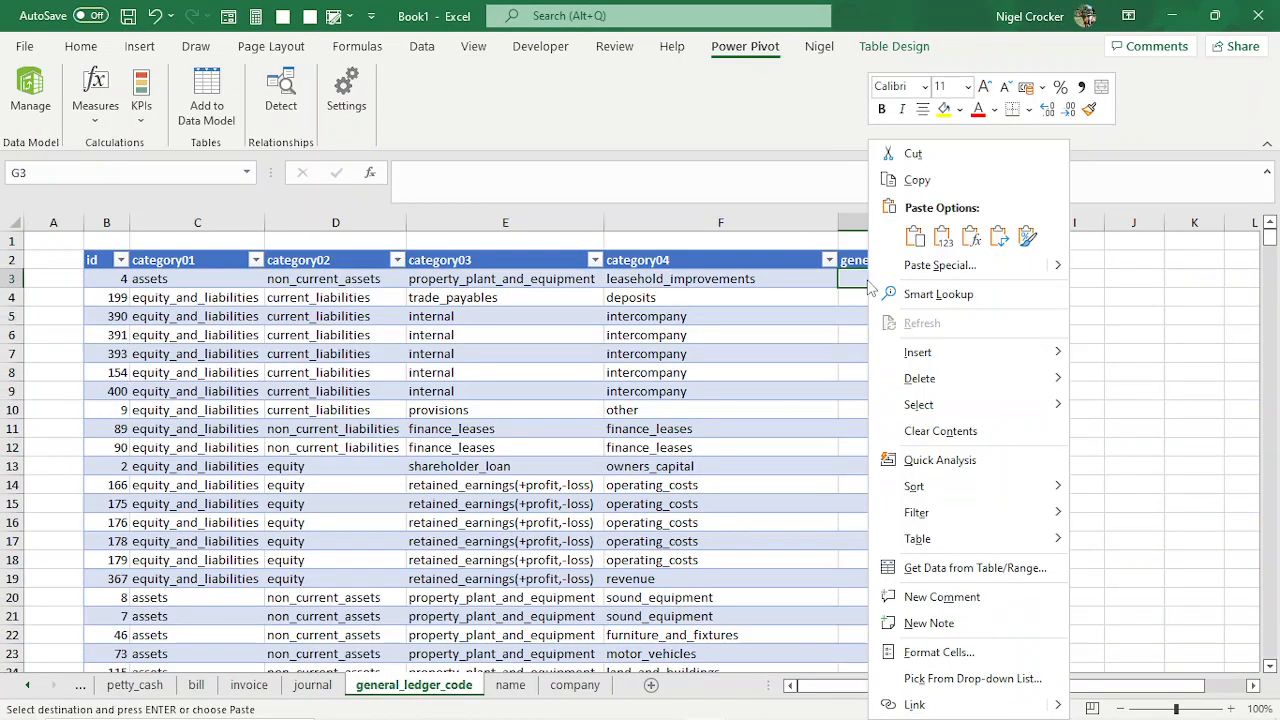
left_click(942, 236)
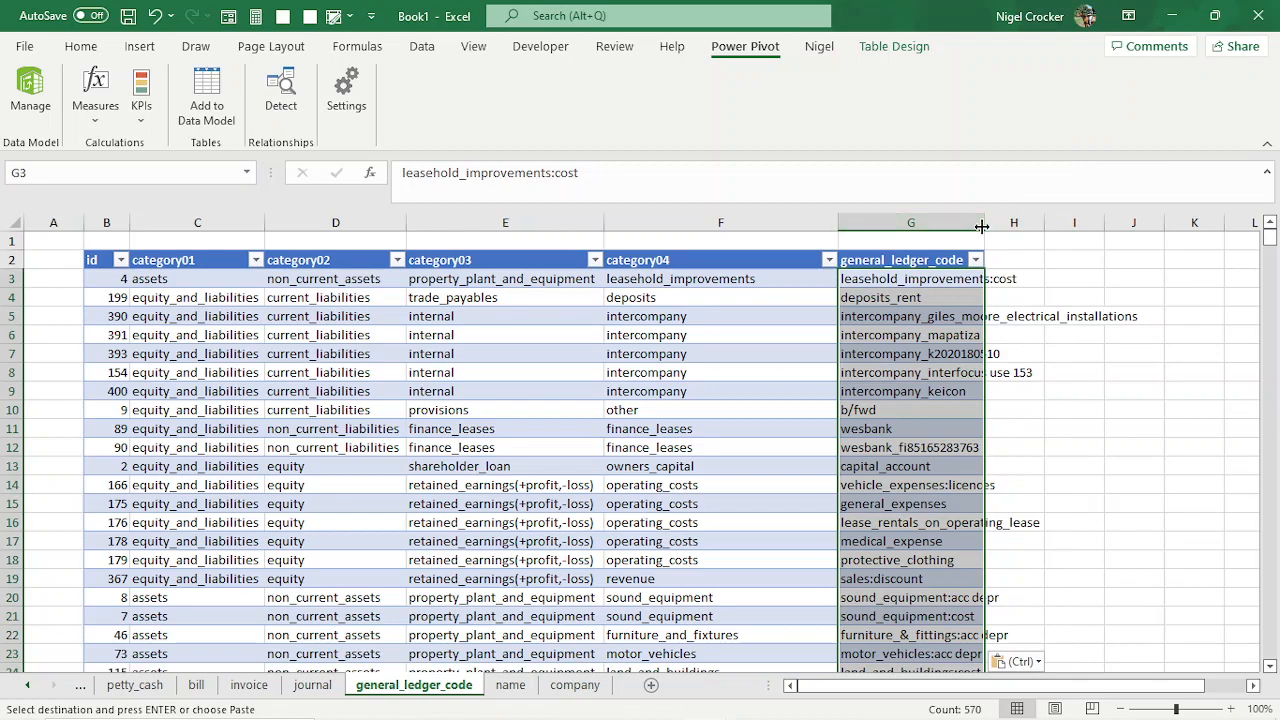
double_click(985, 222)
left_click(755, 352)
- Save Book1 as an Excel workbook named database_all_companies in the delete folder on the Desktop
key("ctrl+s")
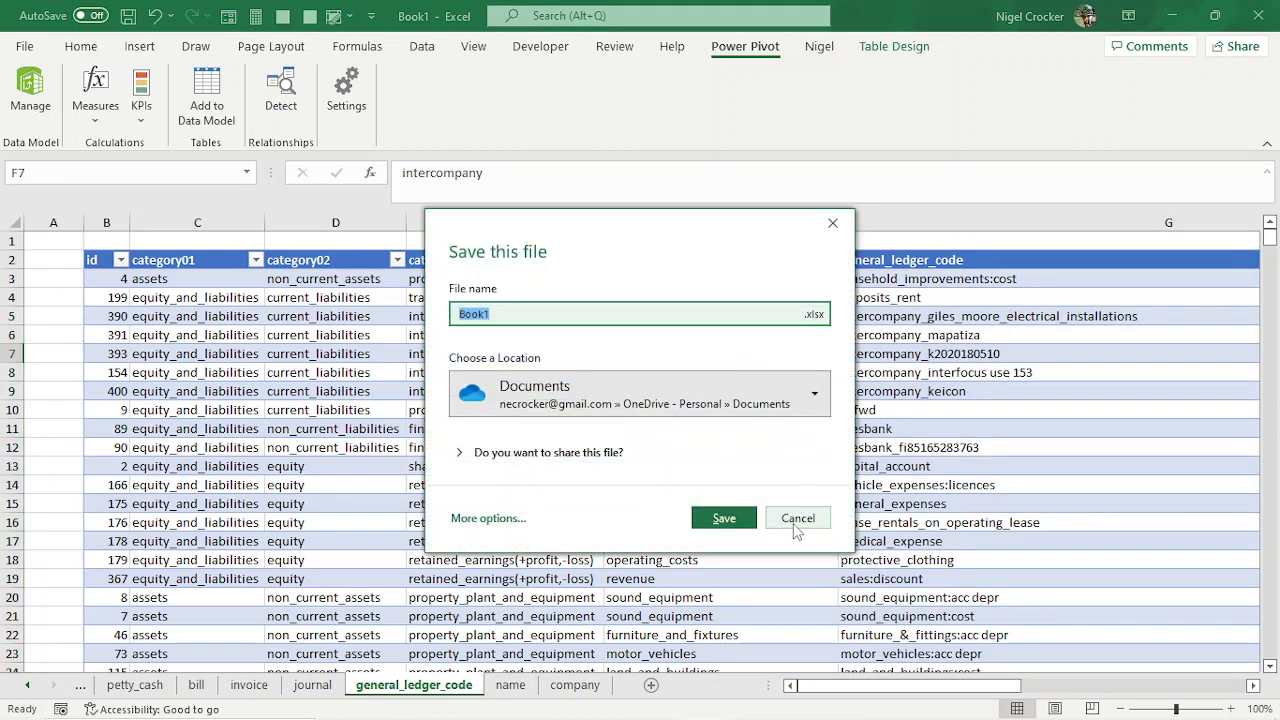
left_click(798, 522)
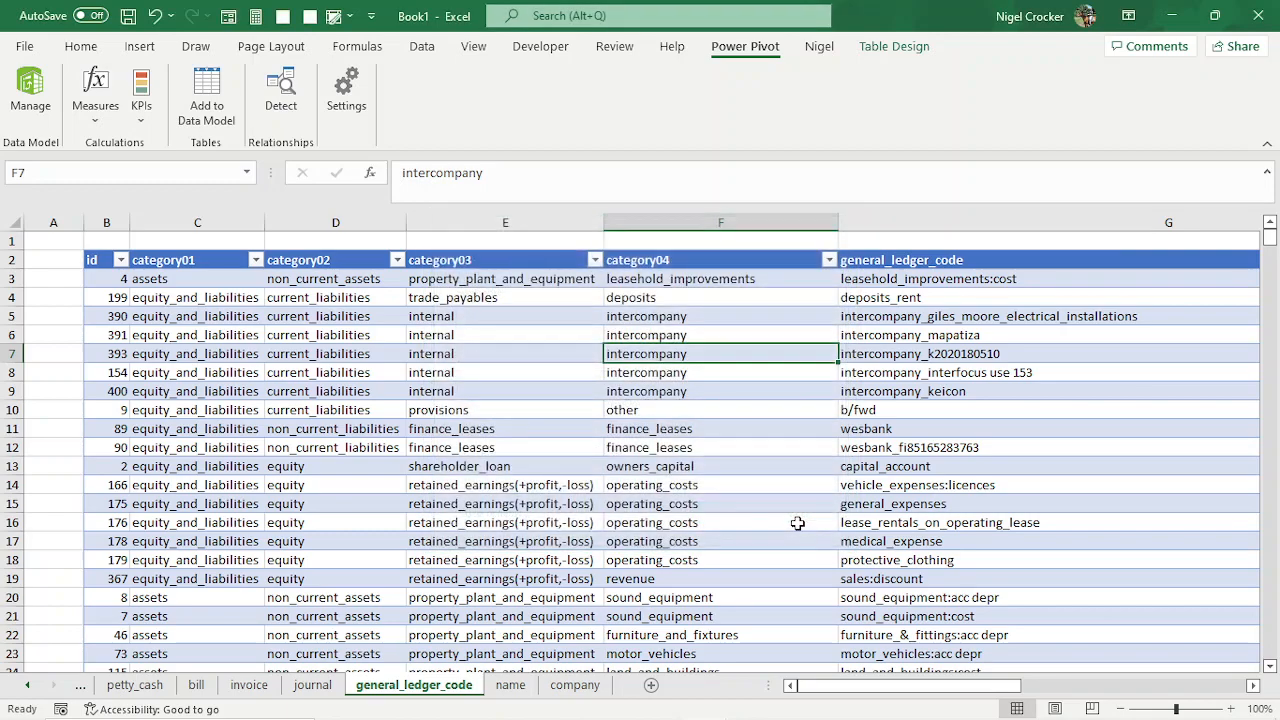
left_click(537, 376)
left_click(24, 47)
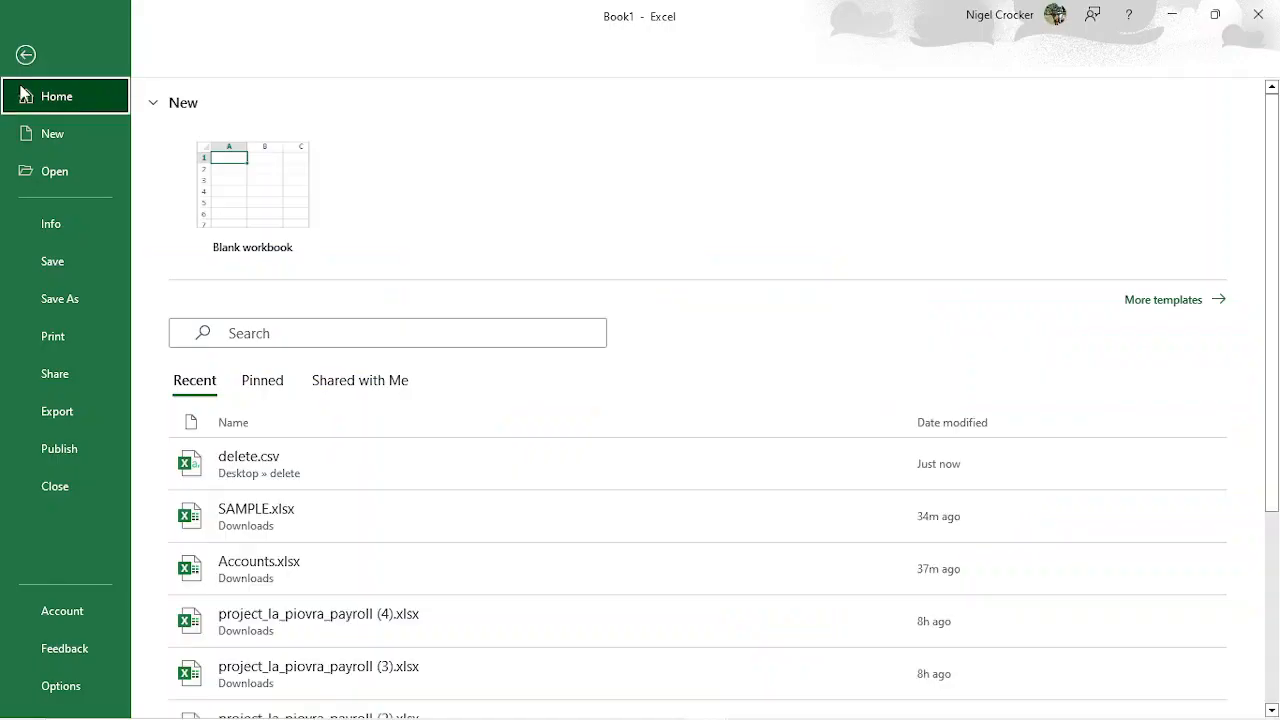
left_click(64, 300)
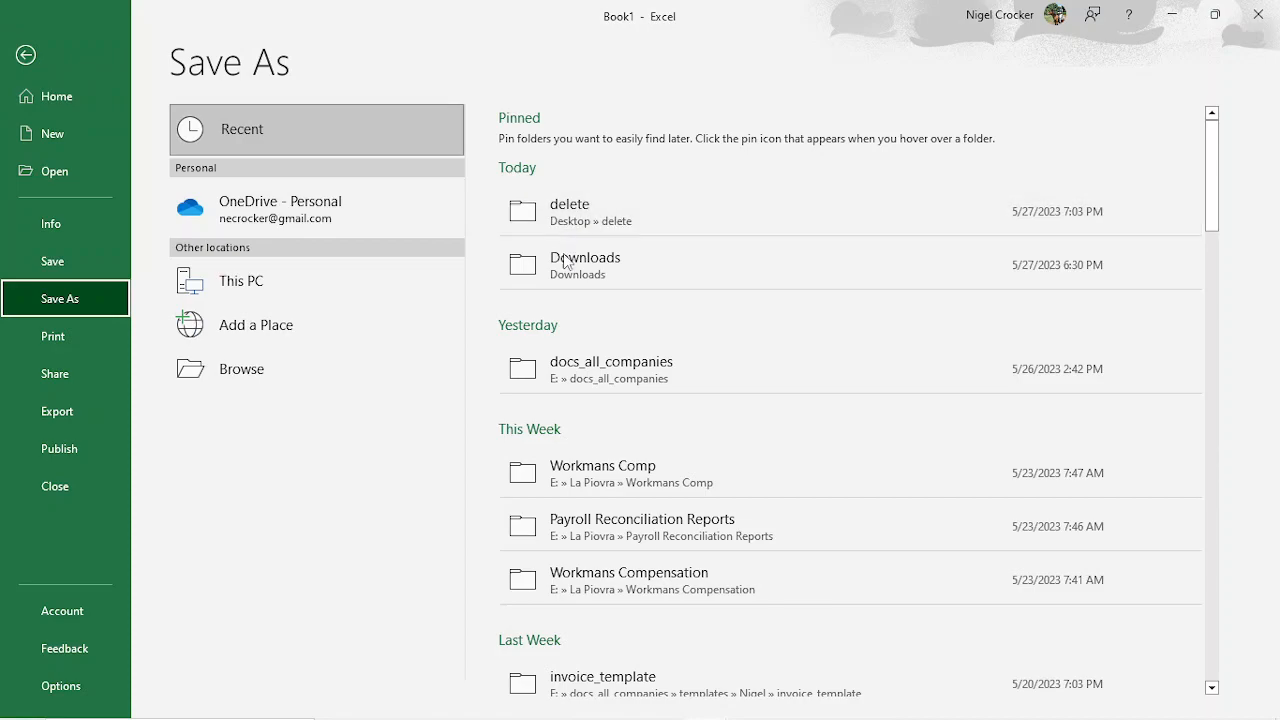
left_click(578, 212)
left_click(589, 141)
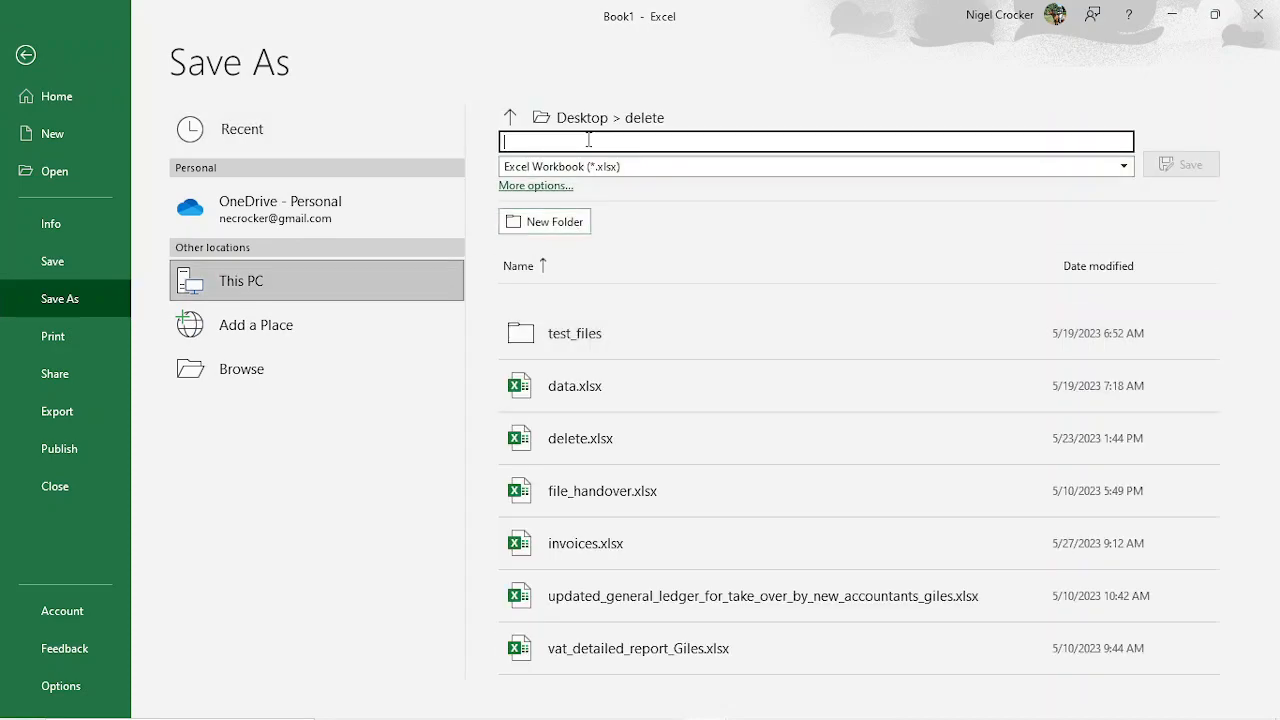
type("database_all_companies")
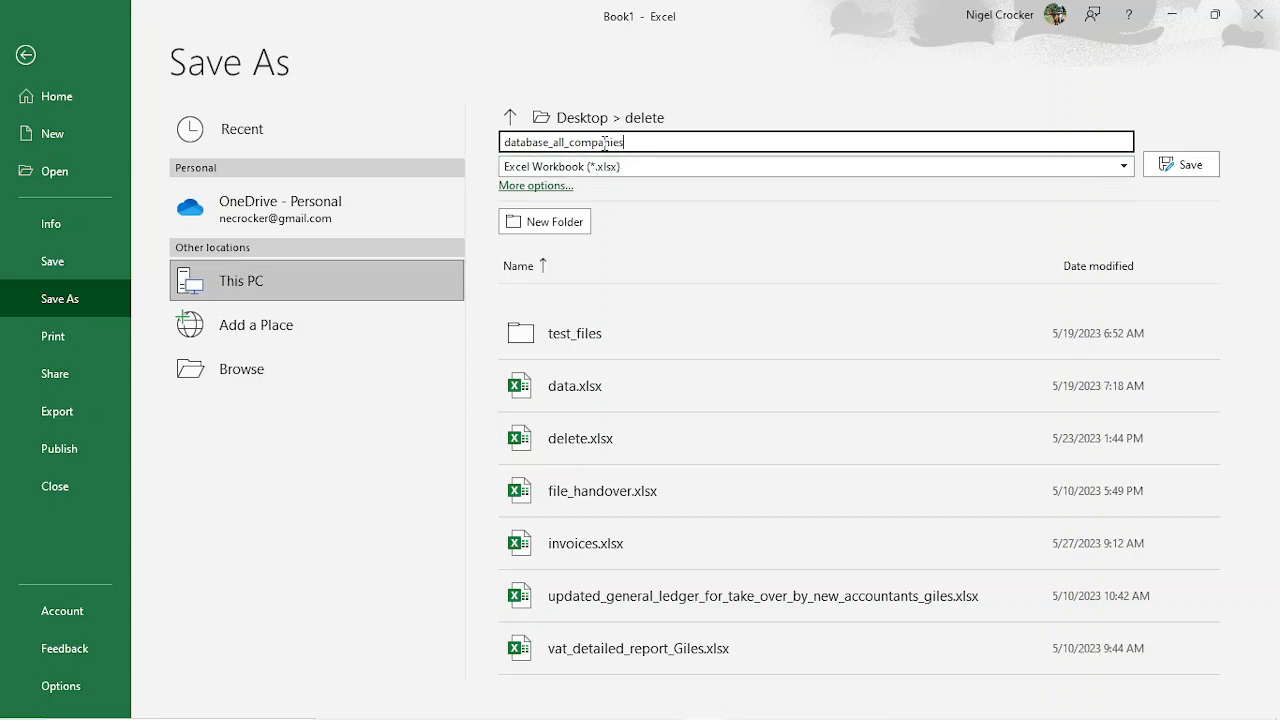
left_click(1184, 164)
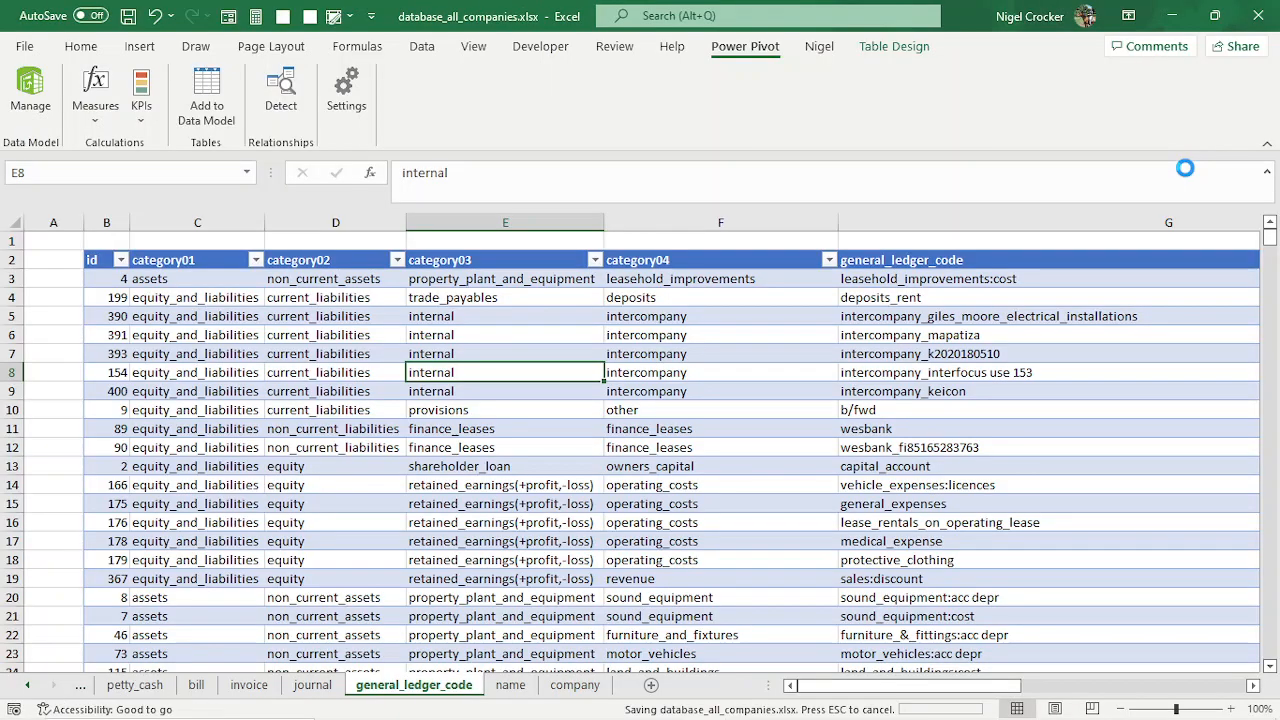
left_click(510, 426)
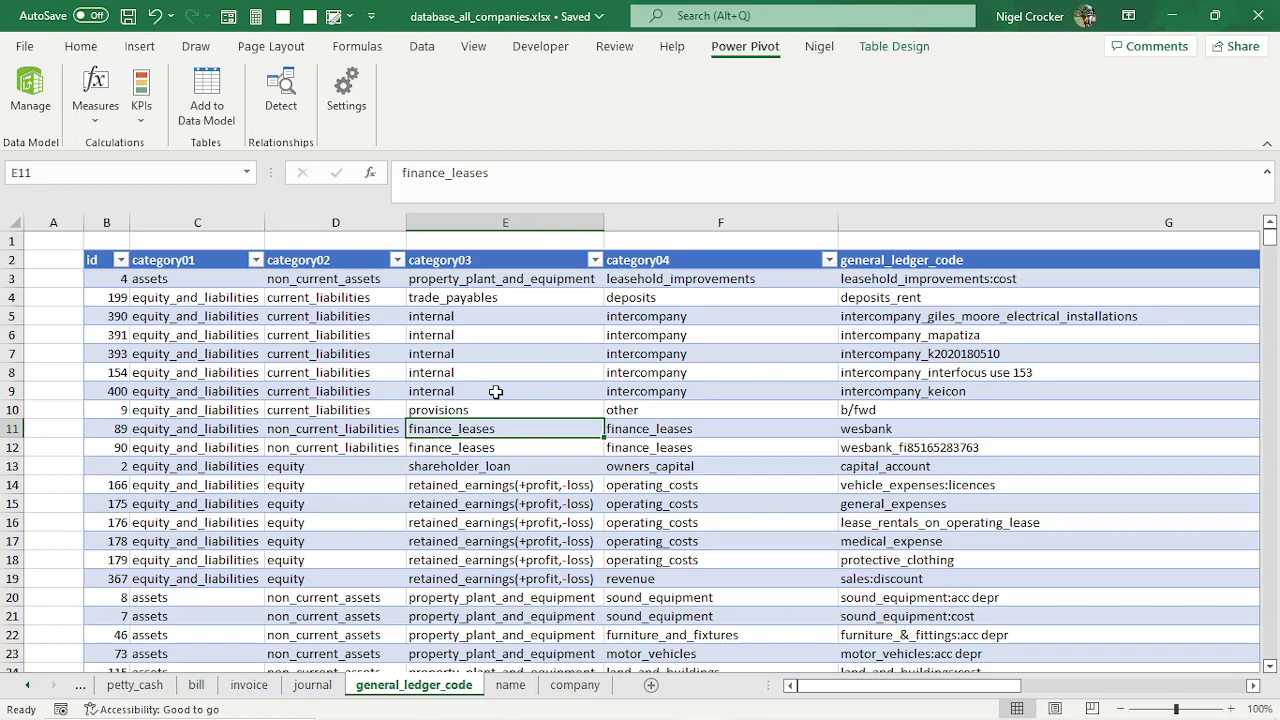
- Refresh all tables in the Power Pivot data model, check the general_ledger_code rows, and close the Power Pivot window
left_click(30, 88)
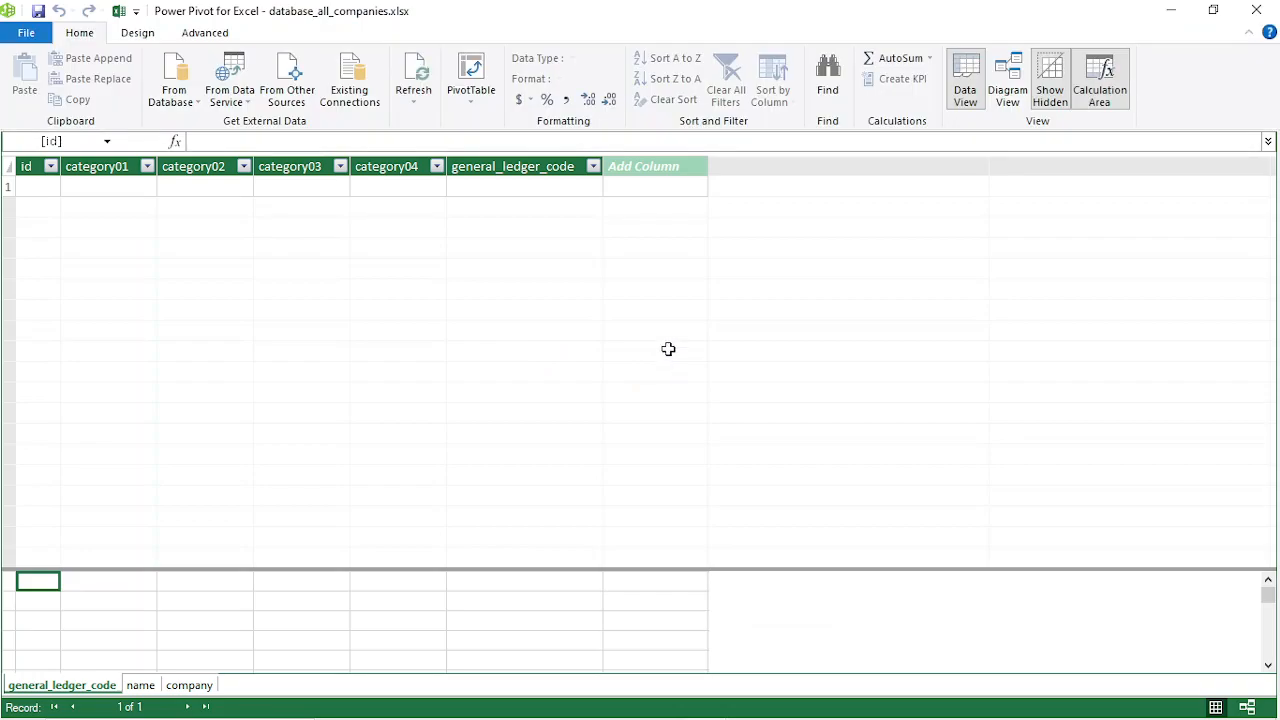
left_click(1012, 88)
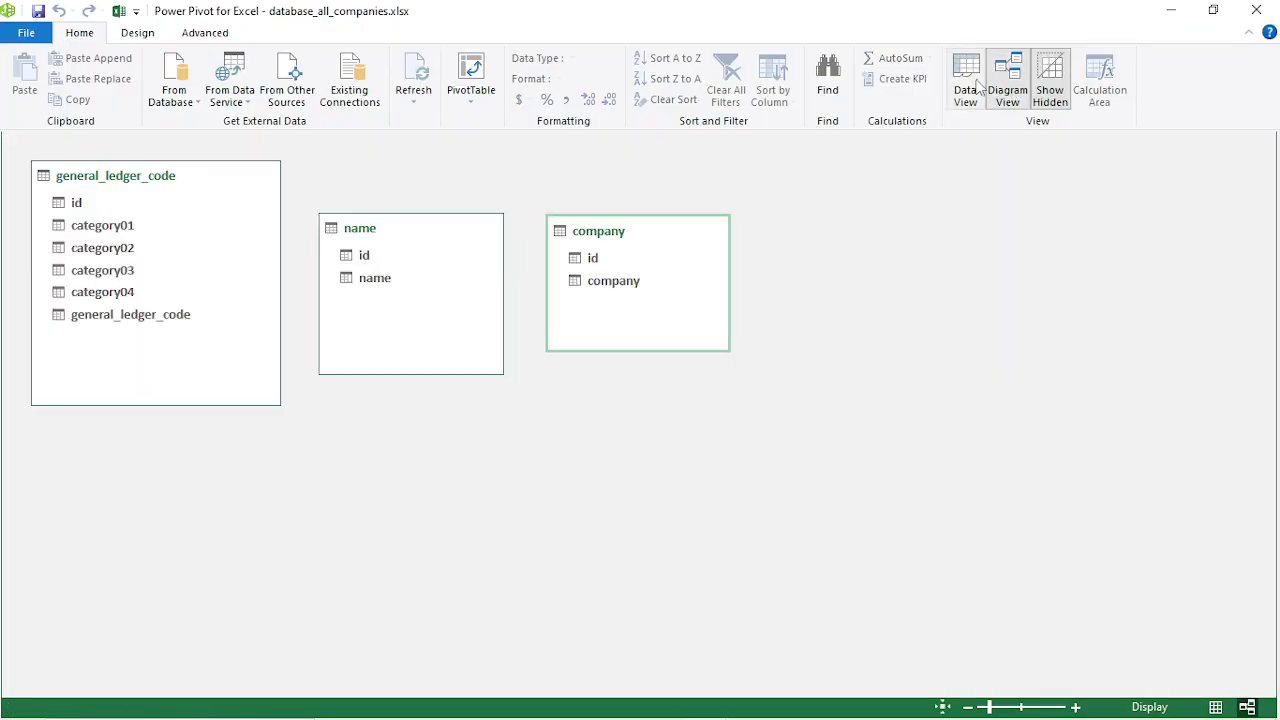
left_click(965, 85)
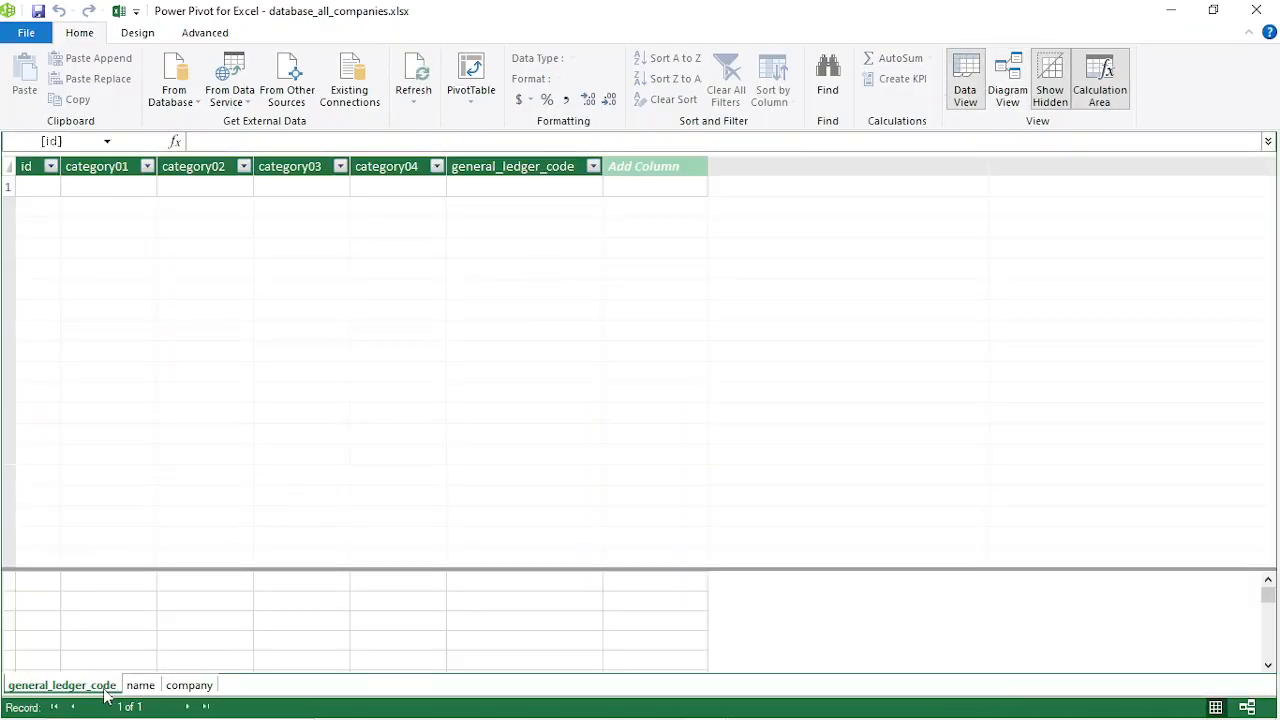
left_click(419, 108)
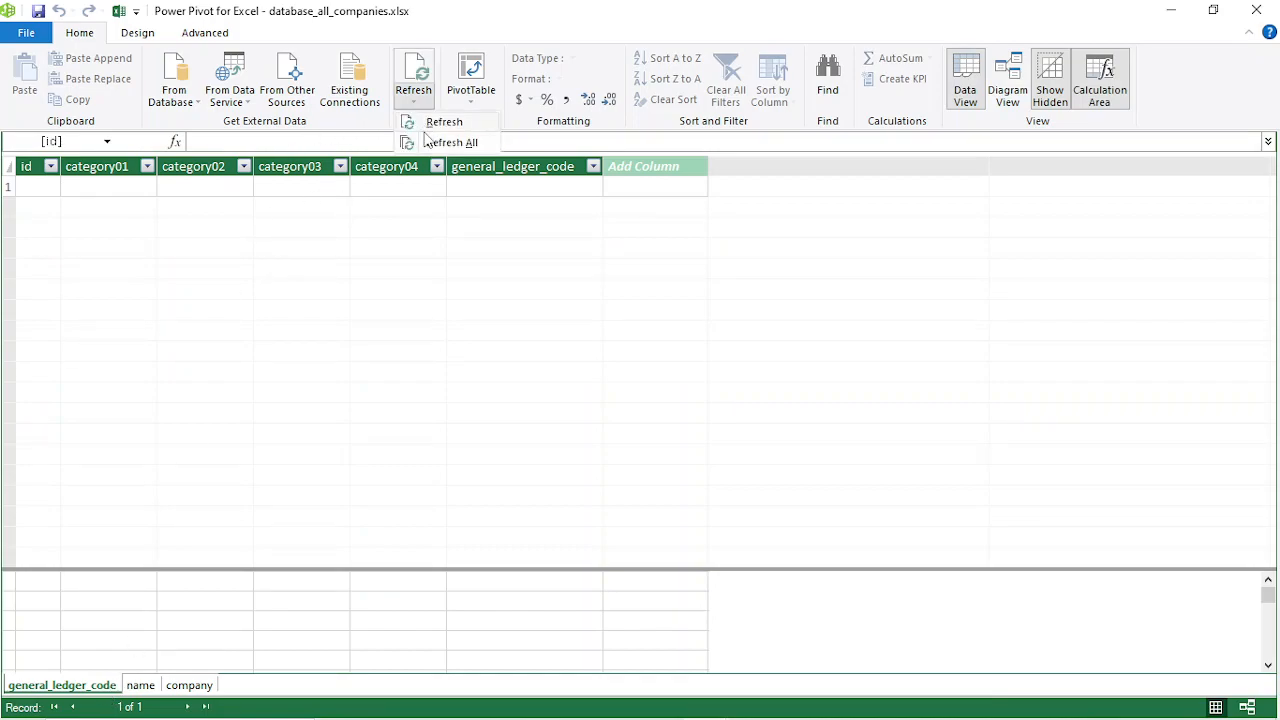
left_click(440, 143)
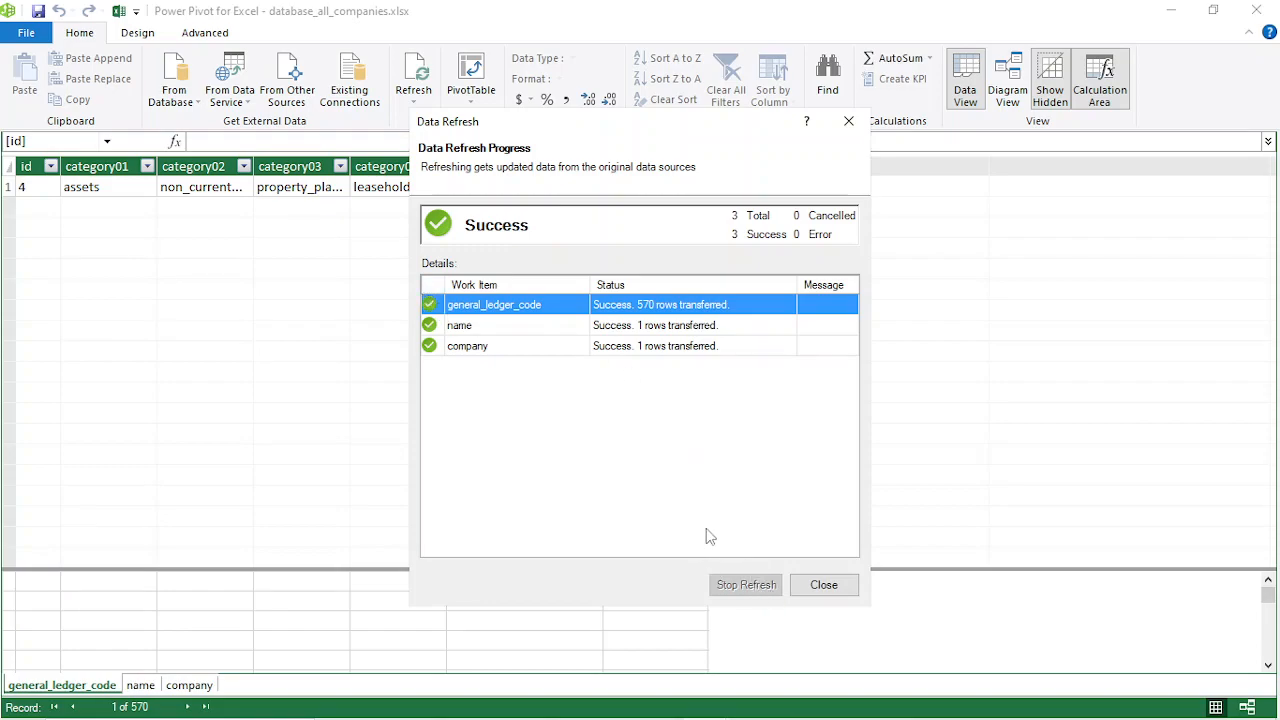
left_click(820, 592)
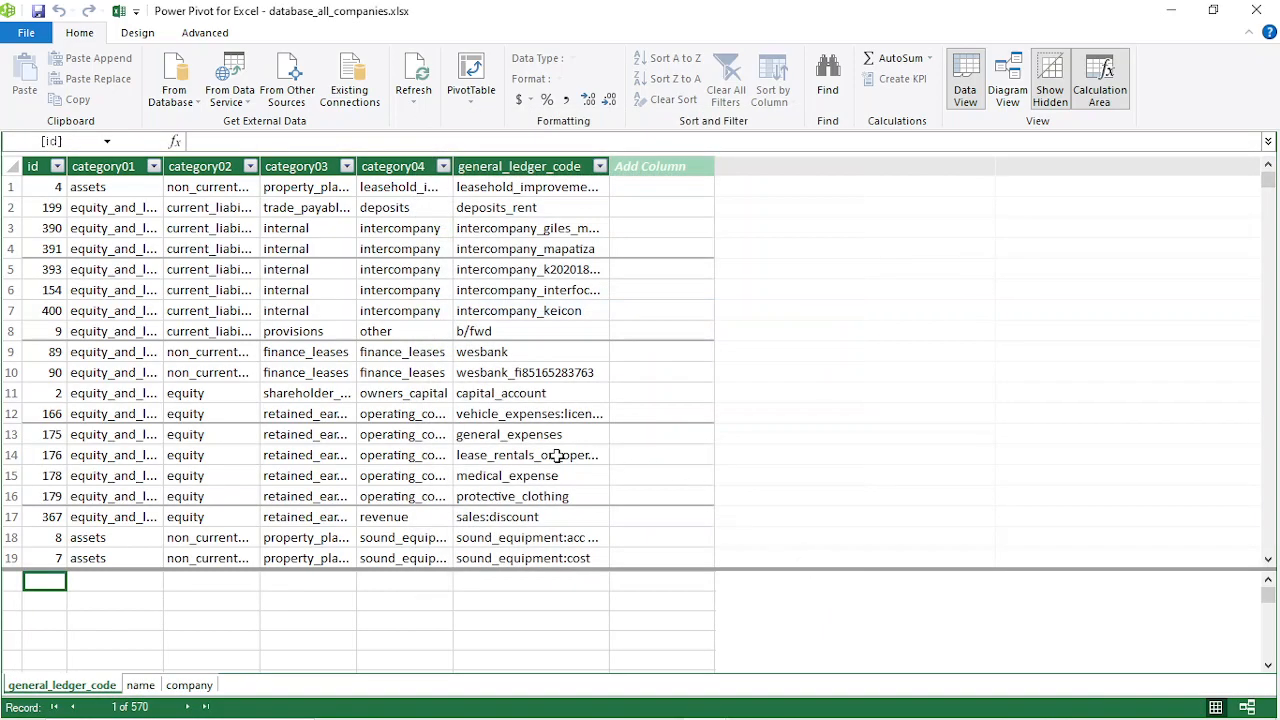
scroll(340, 403, "down", 1)
scroll(340, 403, "down", 3)
scroll(340, 403, "up", 4)
left_click(1257, 10)
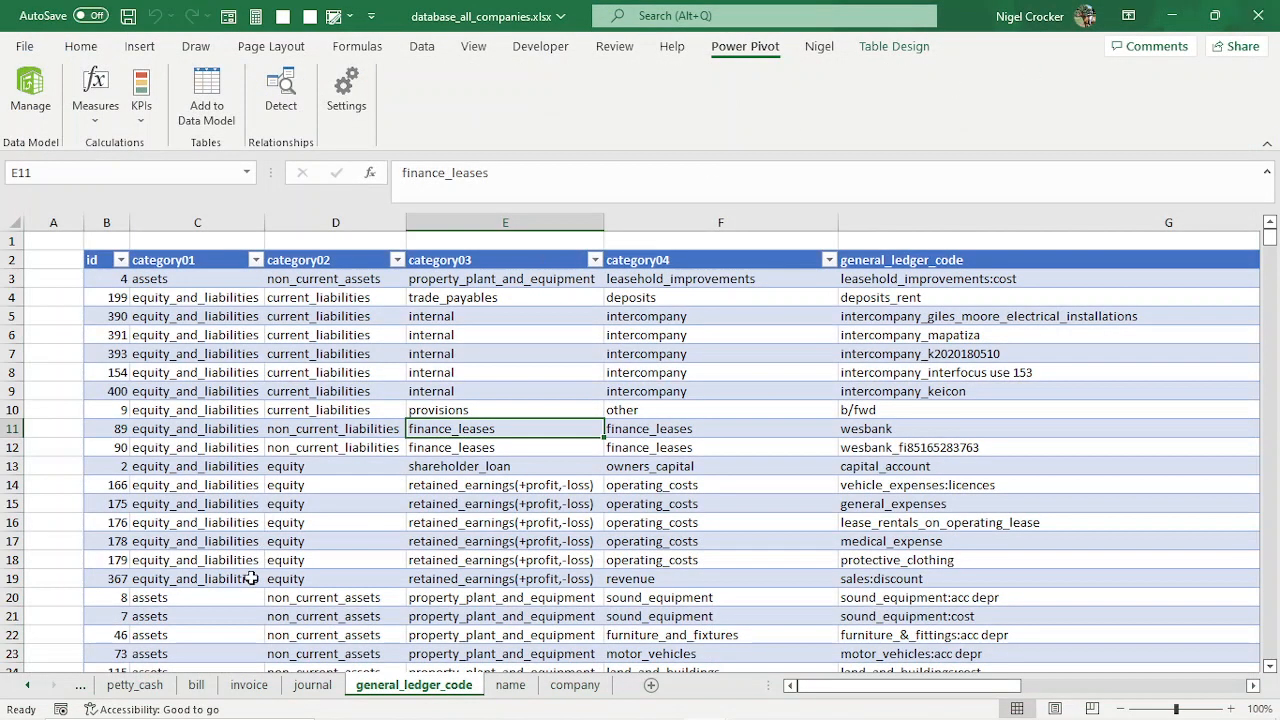
- Compare the general_ledger_code_id column in the petty_cash and bank_statement tables with the general_ledger_code sheet
left_click(150, 688)
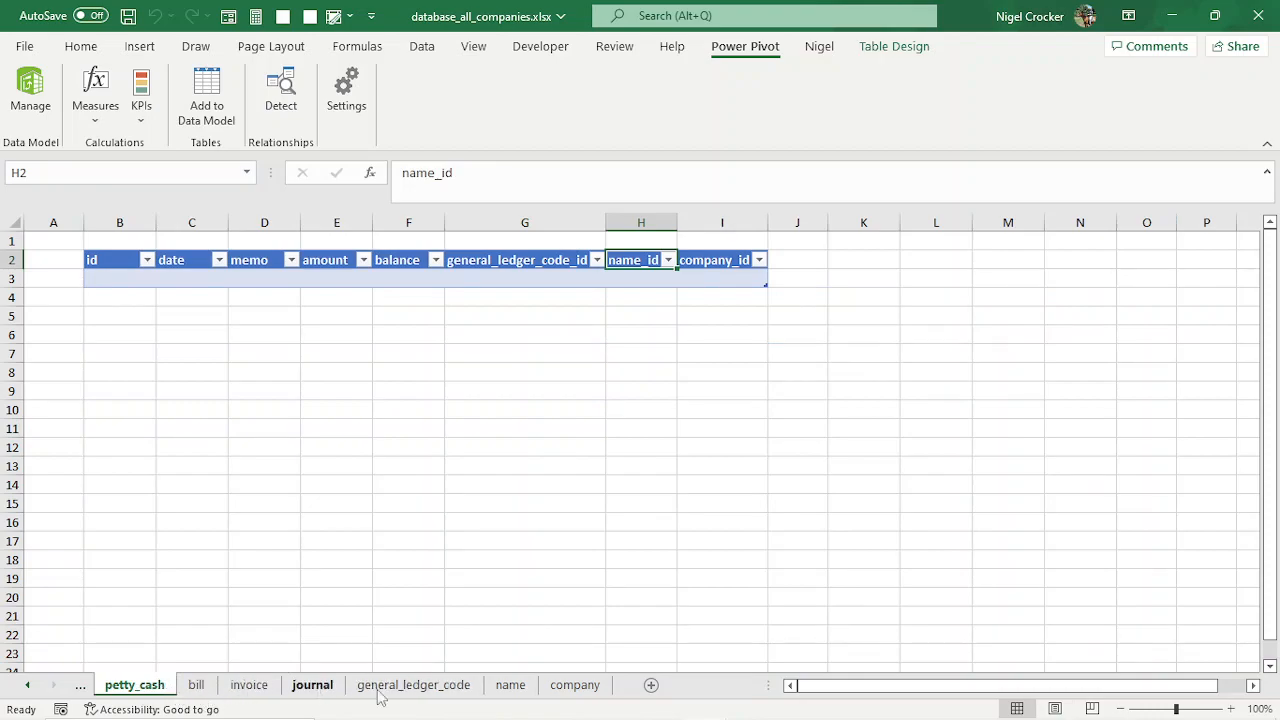
left_click(27, 685)
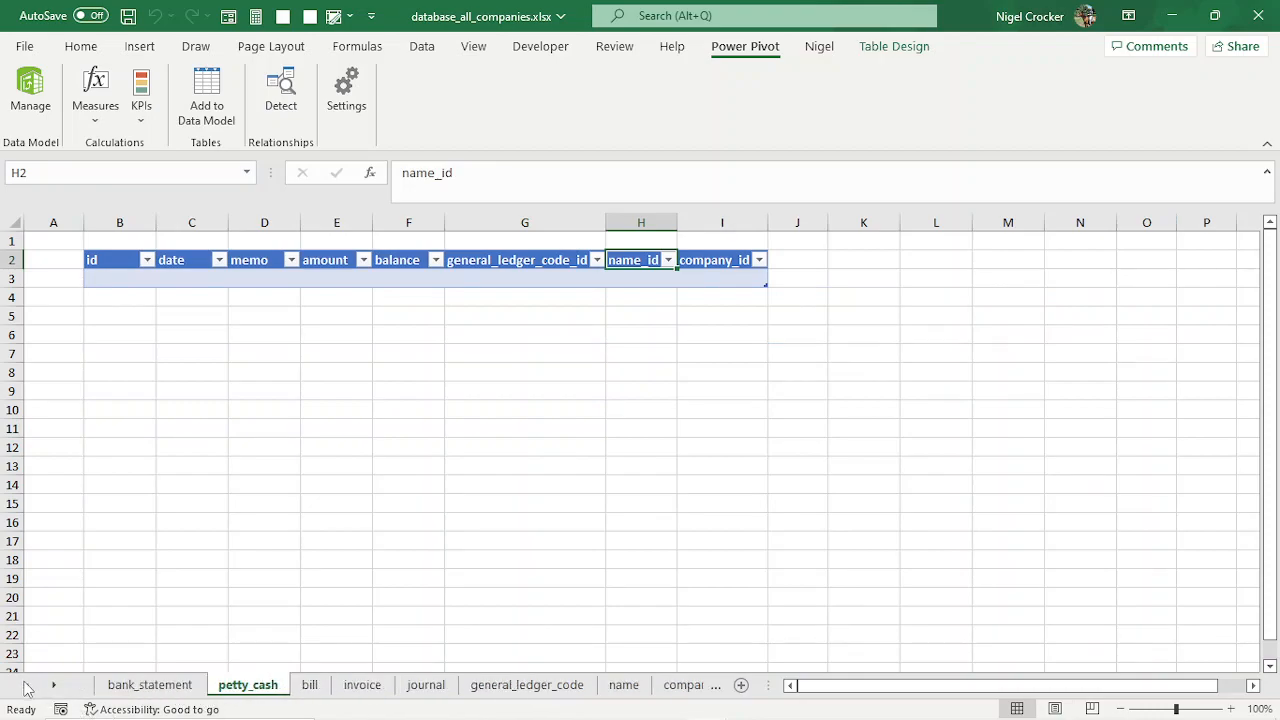
left_click(128, 692)
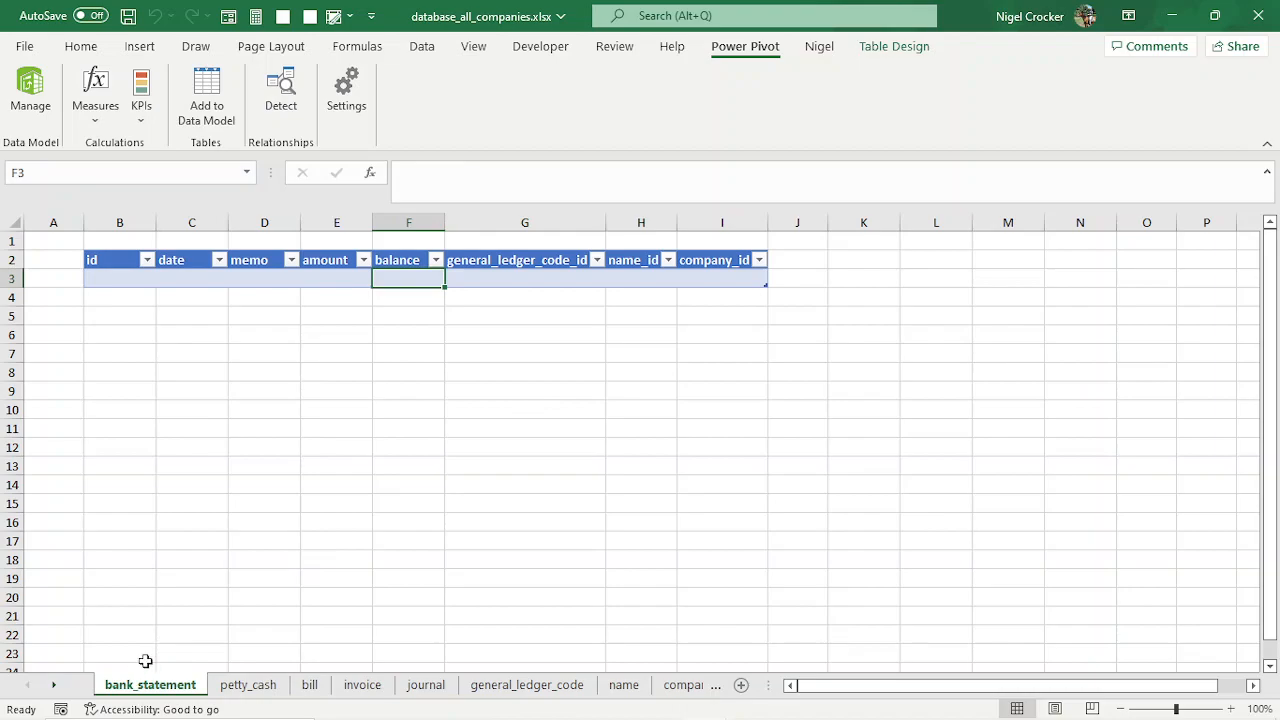
left_click(554, 280)
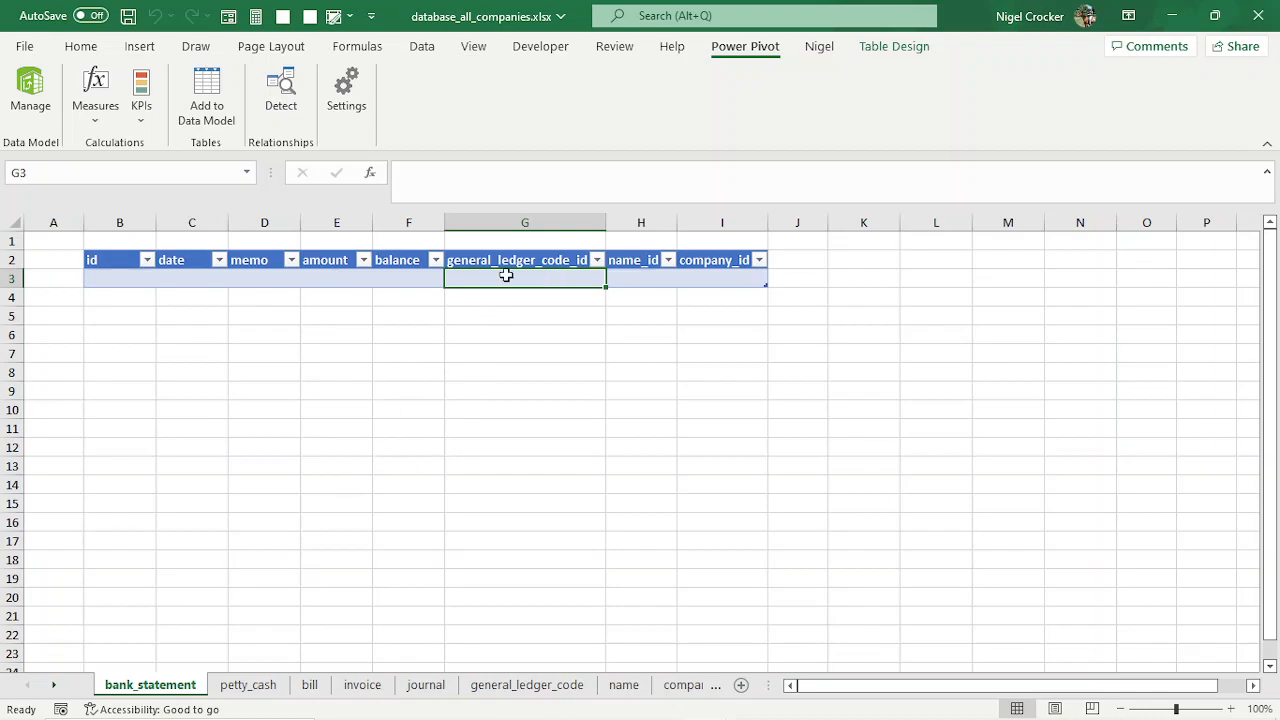
left_click(520, 686)
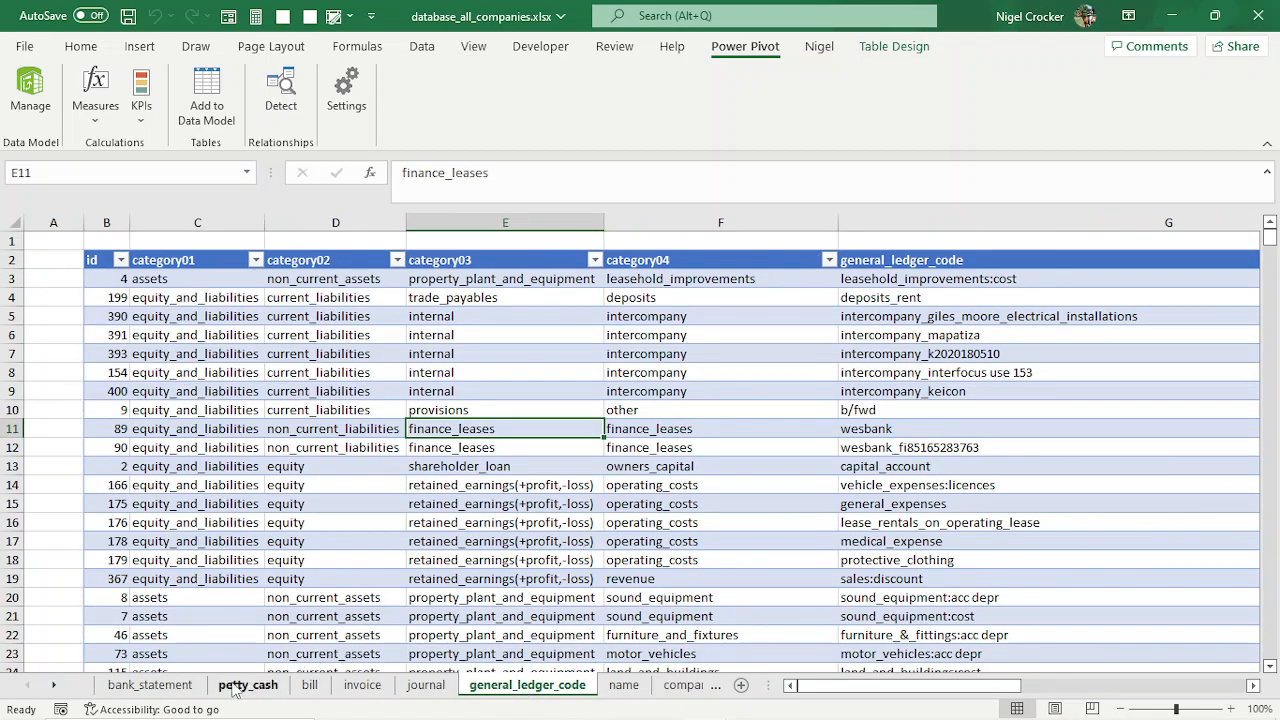
left_click(160, 688)
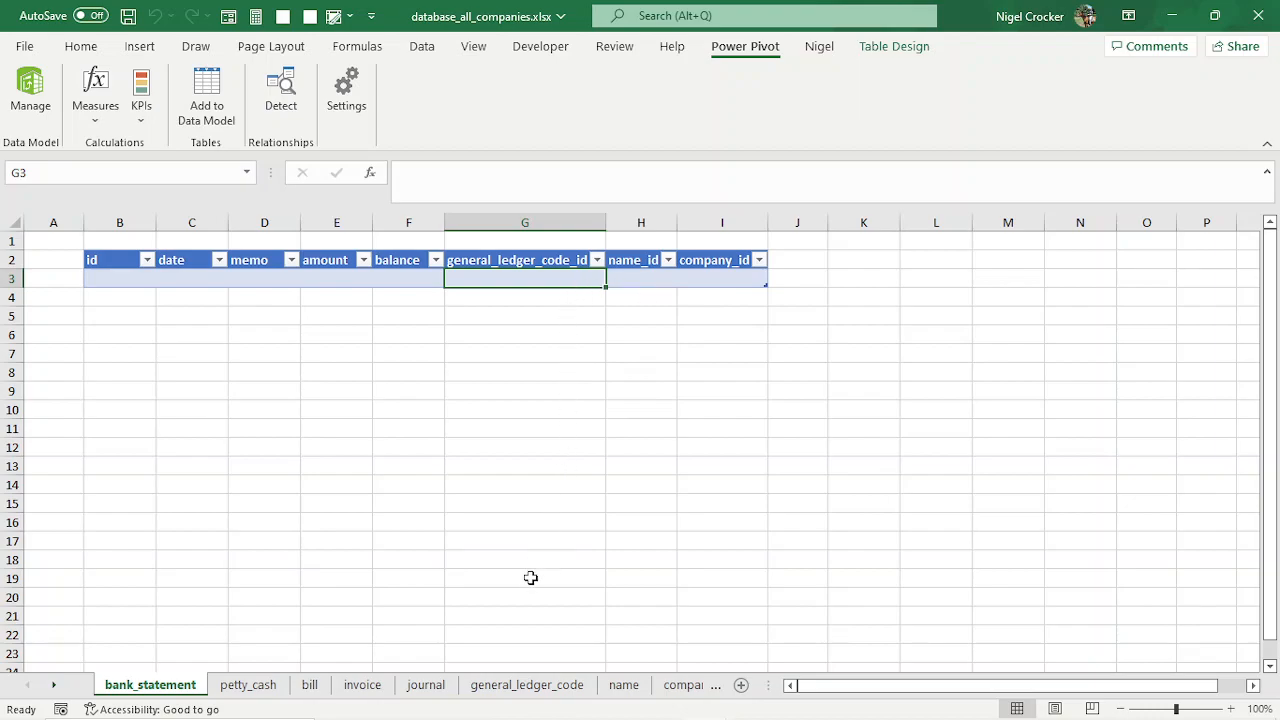
left_click(527, 688)
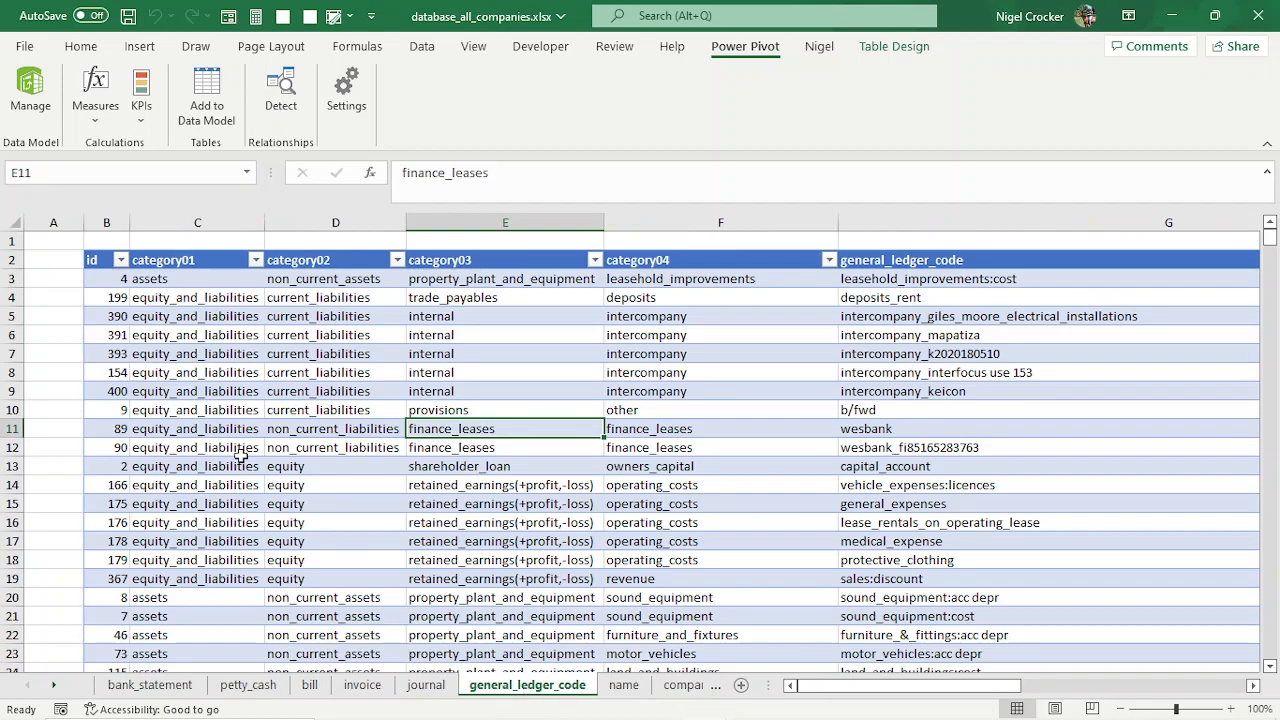
- Try to create defined names from the id values in B3:B572 of general_ledger_code, with no label row or column ticked
left_click(104, 263)
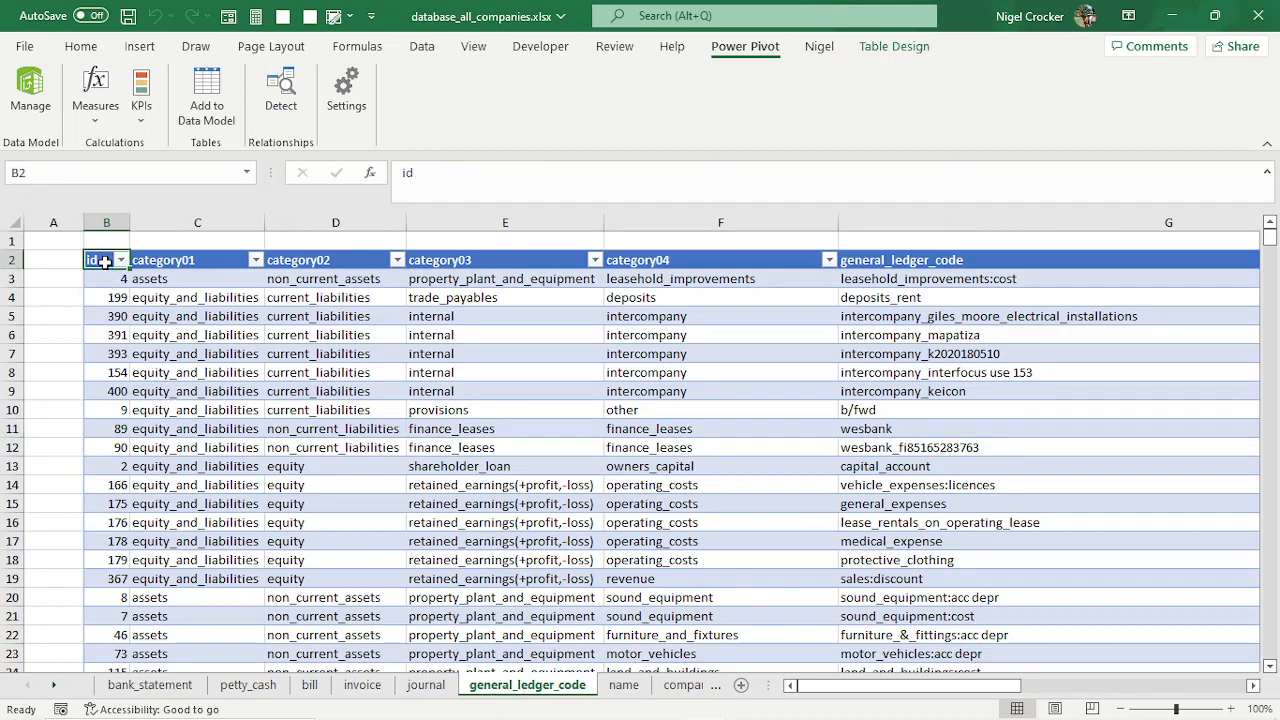
key("ctrl+space")
left_click(109, 279)
key("ctrl+shift+Down")
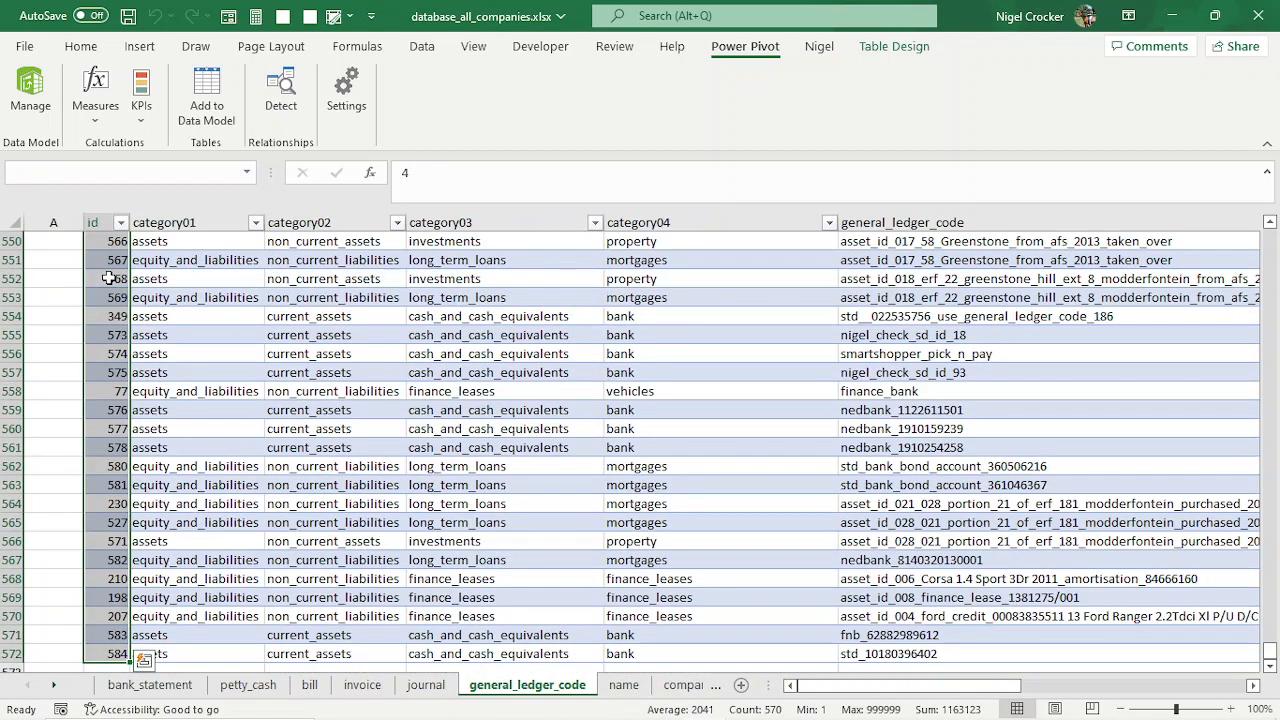
left_click(365, 50)
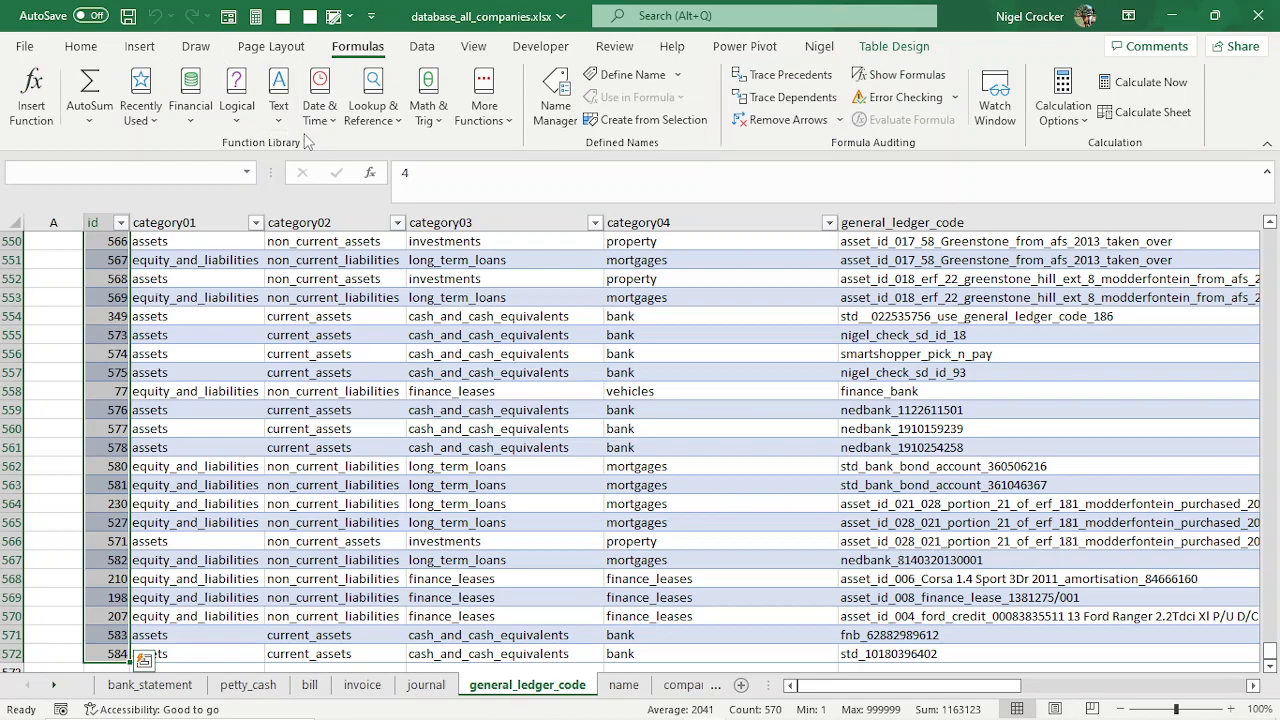
left_click(617, 120)
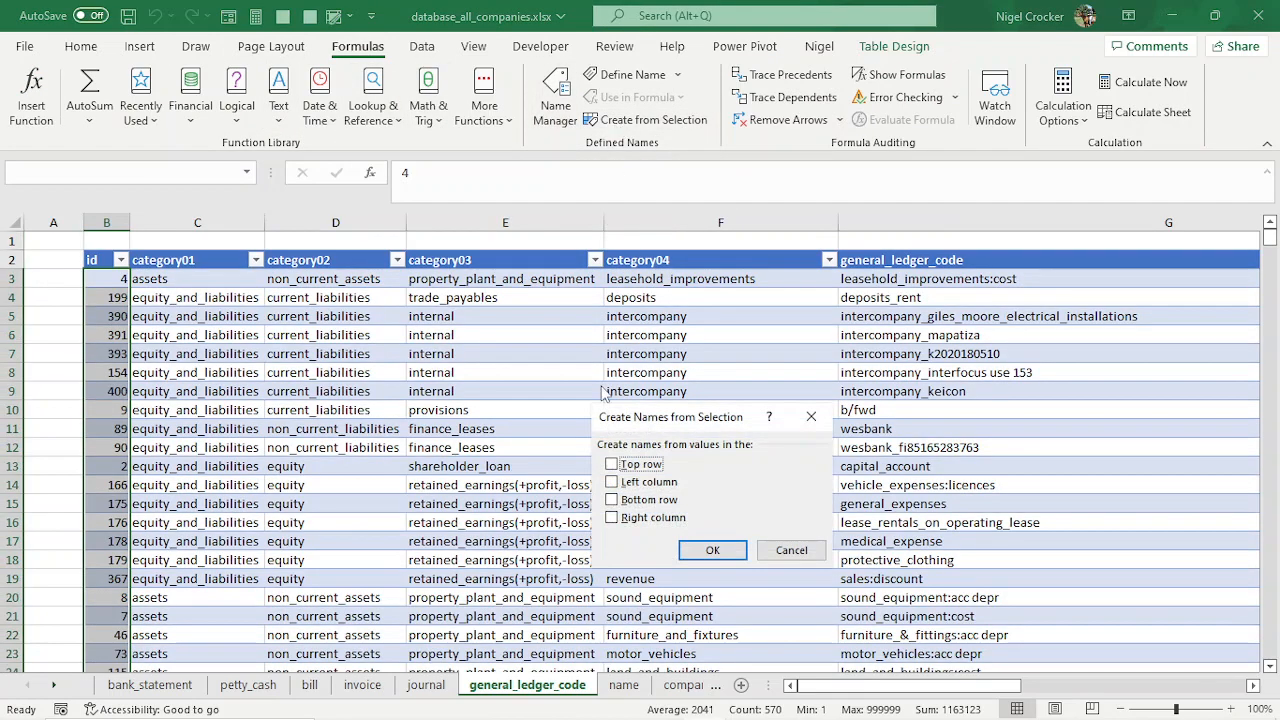
left_click(708, 551)
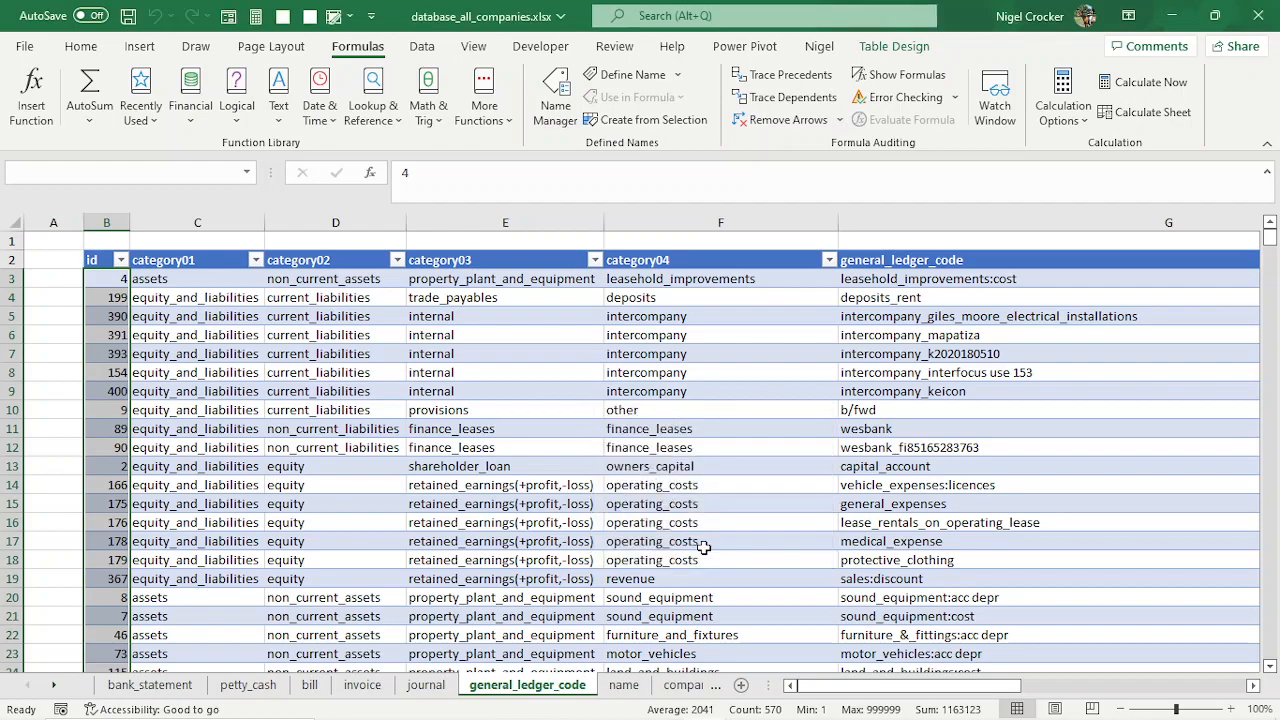
- Inspect the general_ledger_code entry in the Name Manager and close the manager
left_click(96, 338)
left_click(556, 105)
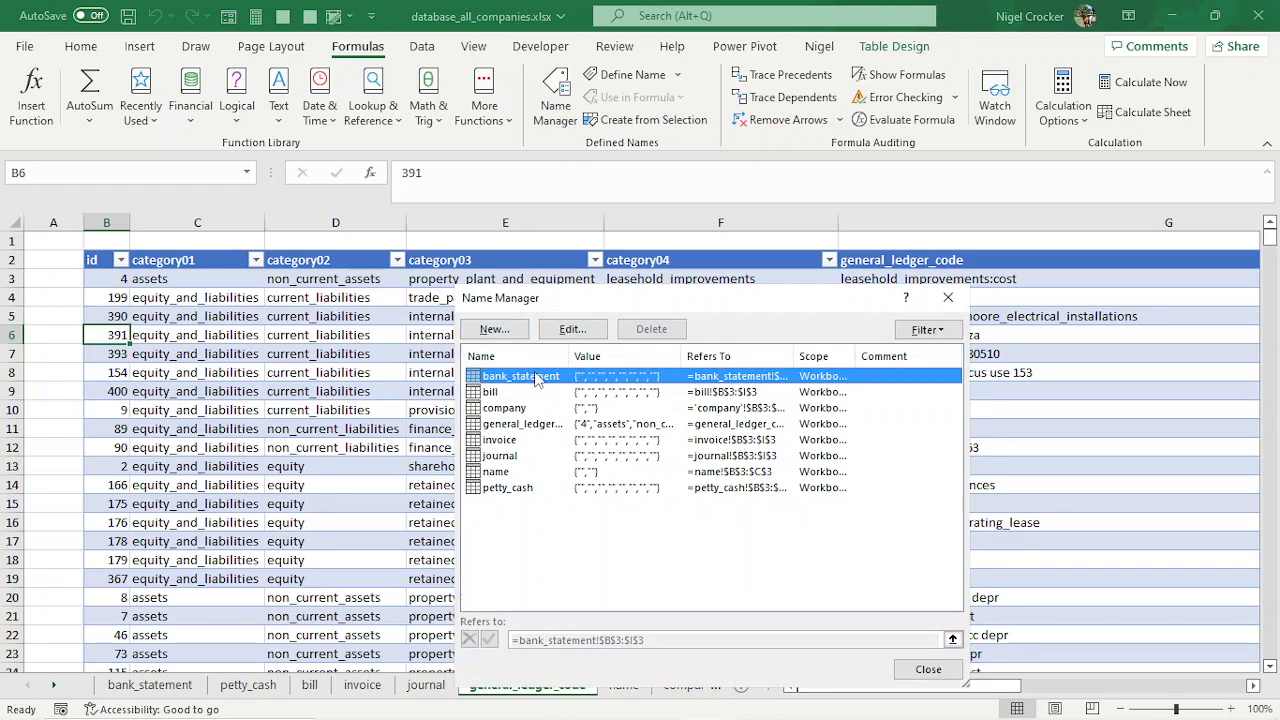
left_click(522, 425)
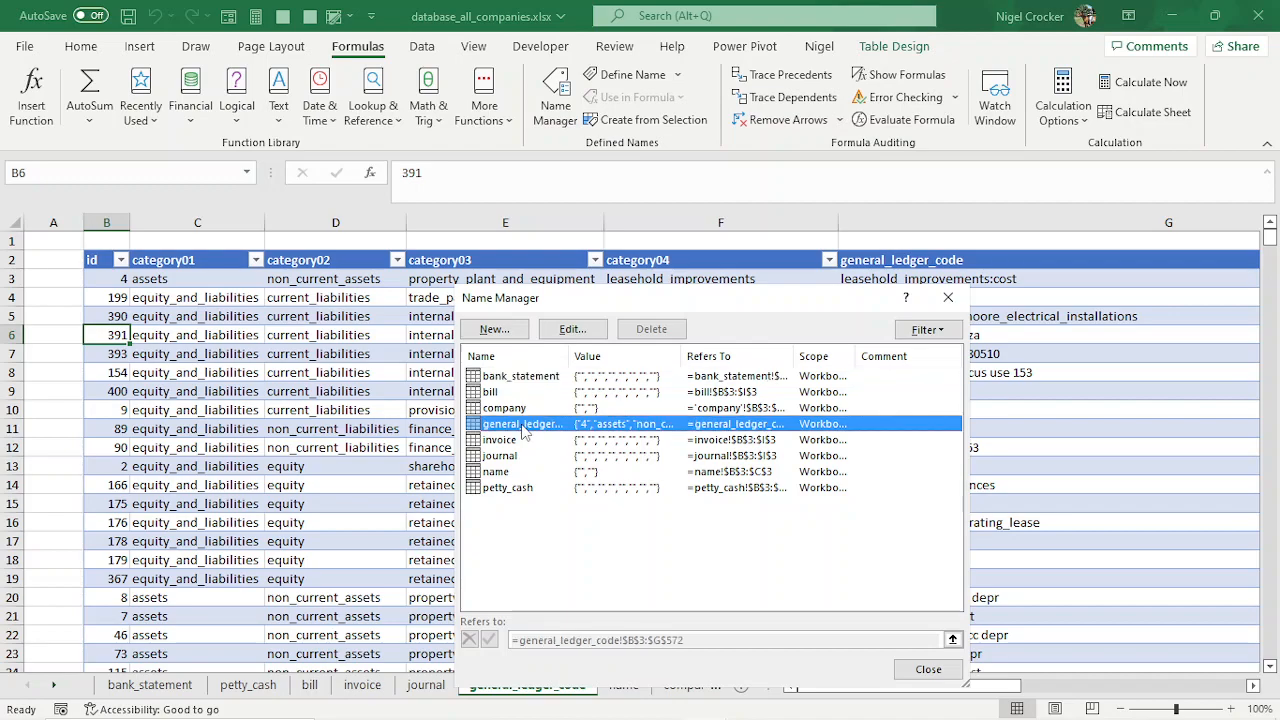
left_click(928, 669)
- Add list data validation to general_ledger_code_id cell G3 in bank_statement, using general_ledger_code!$B$3:$B$572 as the source
left_click(152, 685)
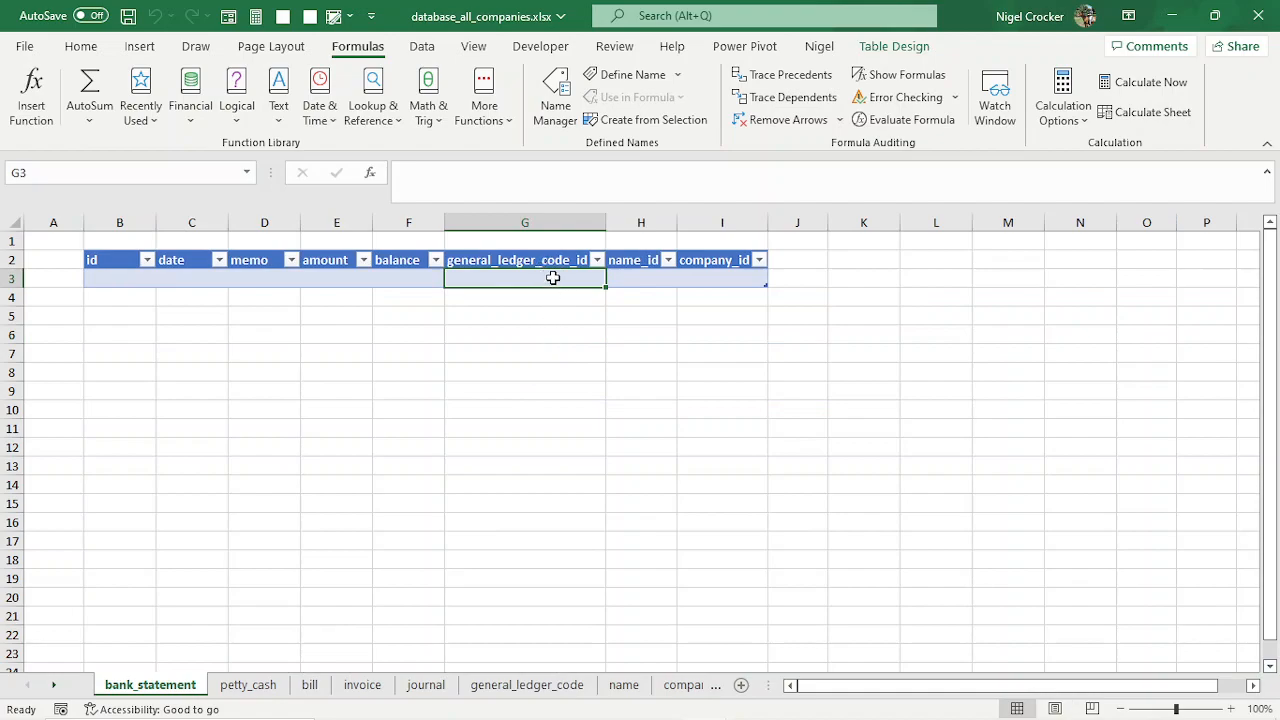
left_click(424, 52)
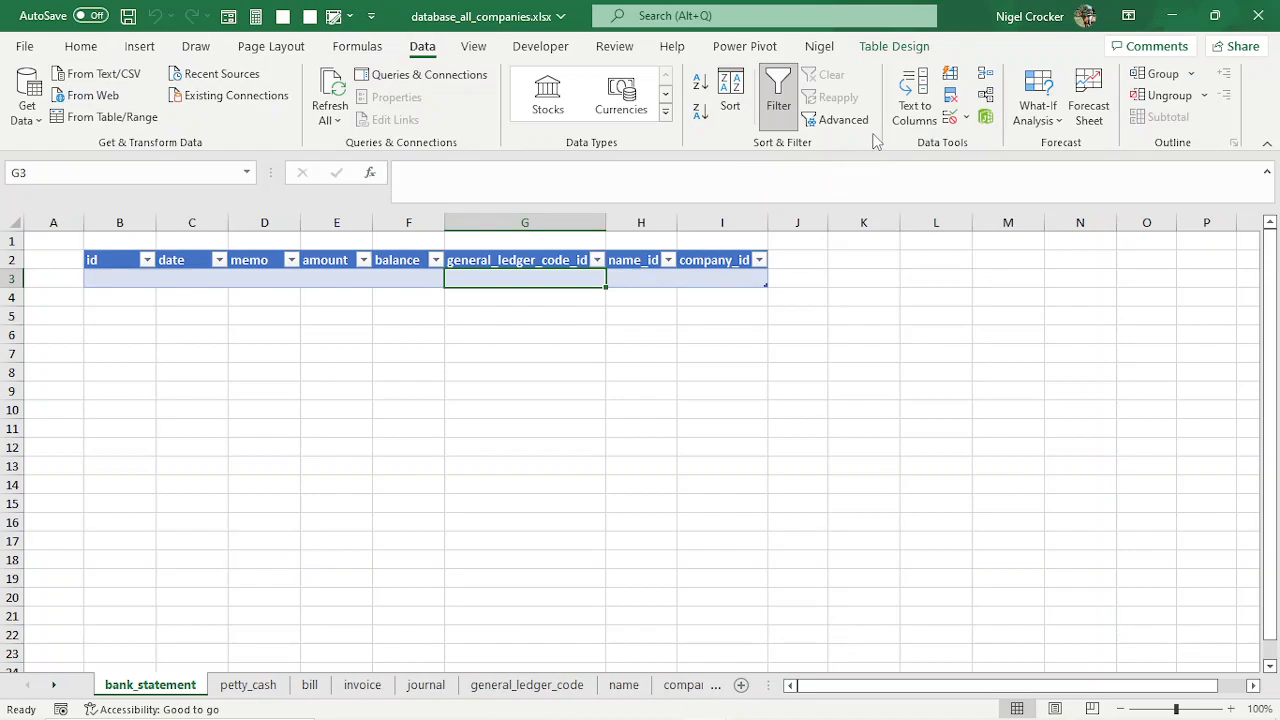
left_click(967, 118)
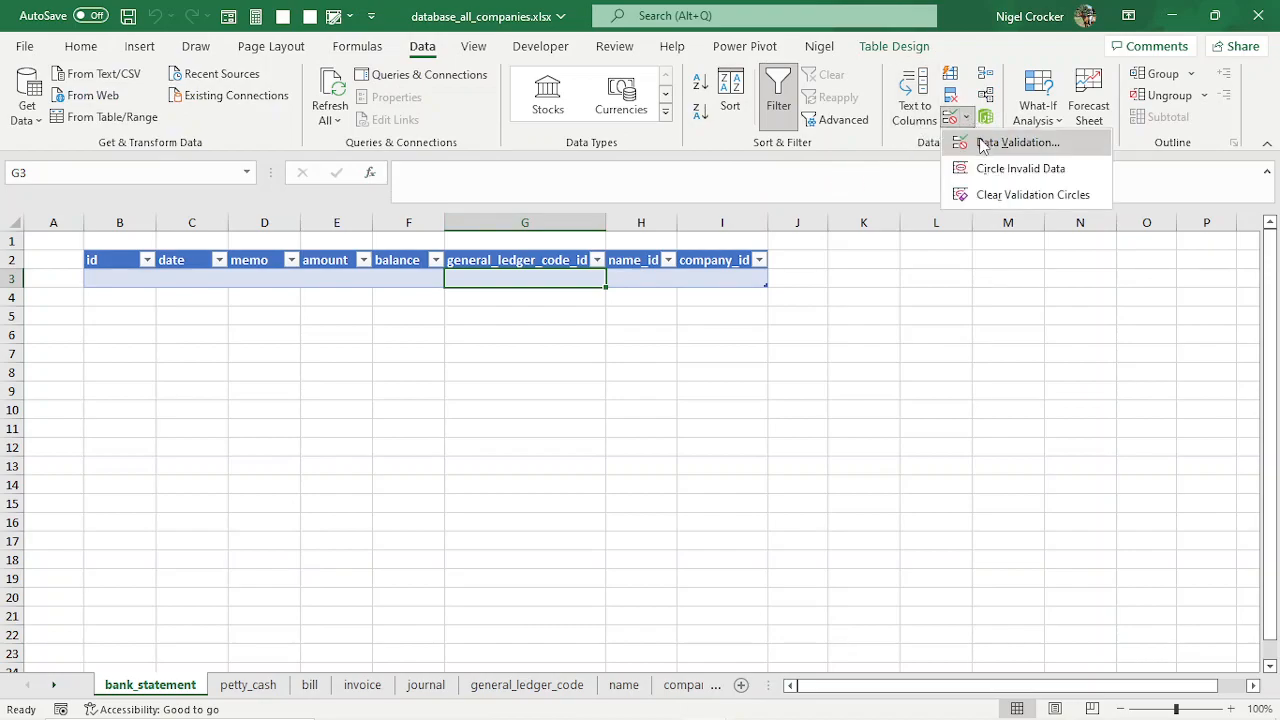
left_click(1000, 142)
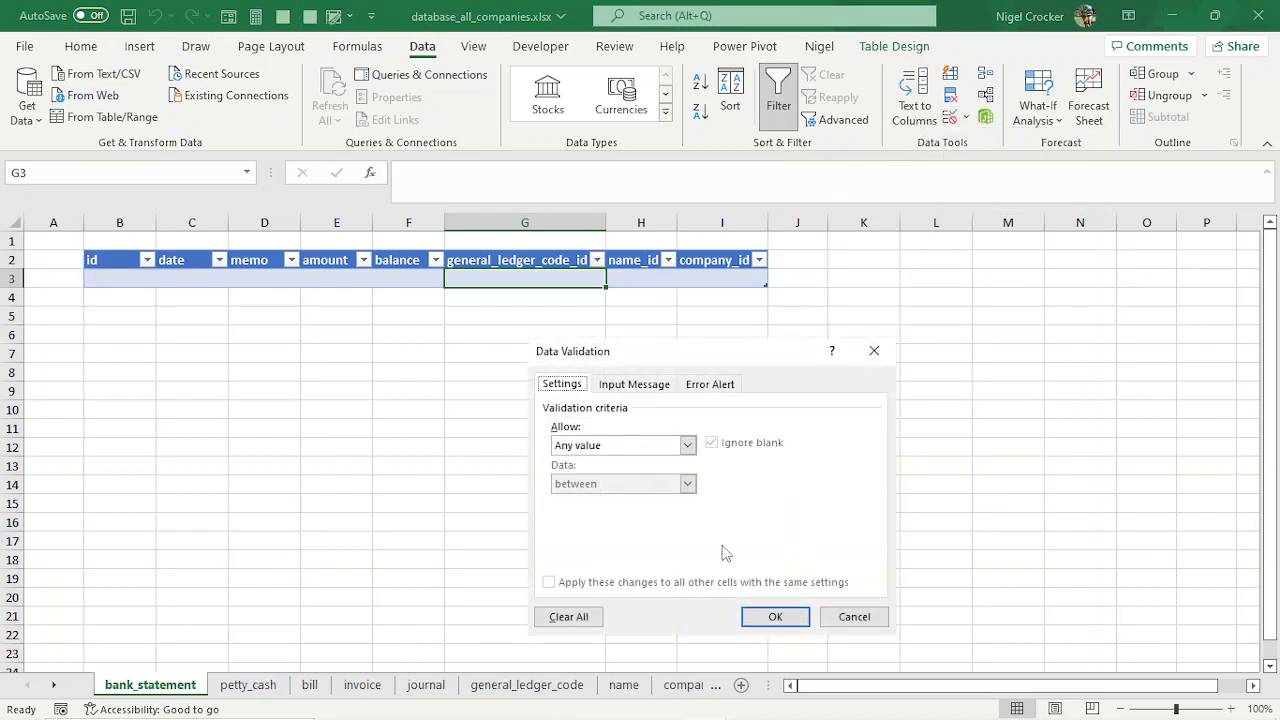
left_click(687, 445)
left_click(565, 498)
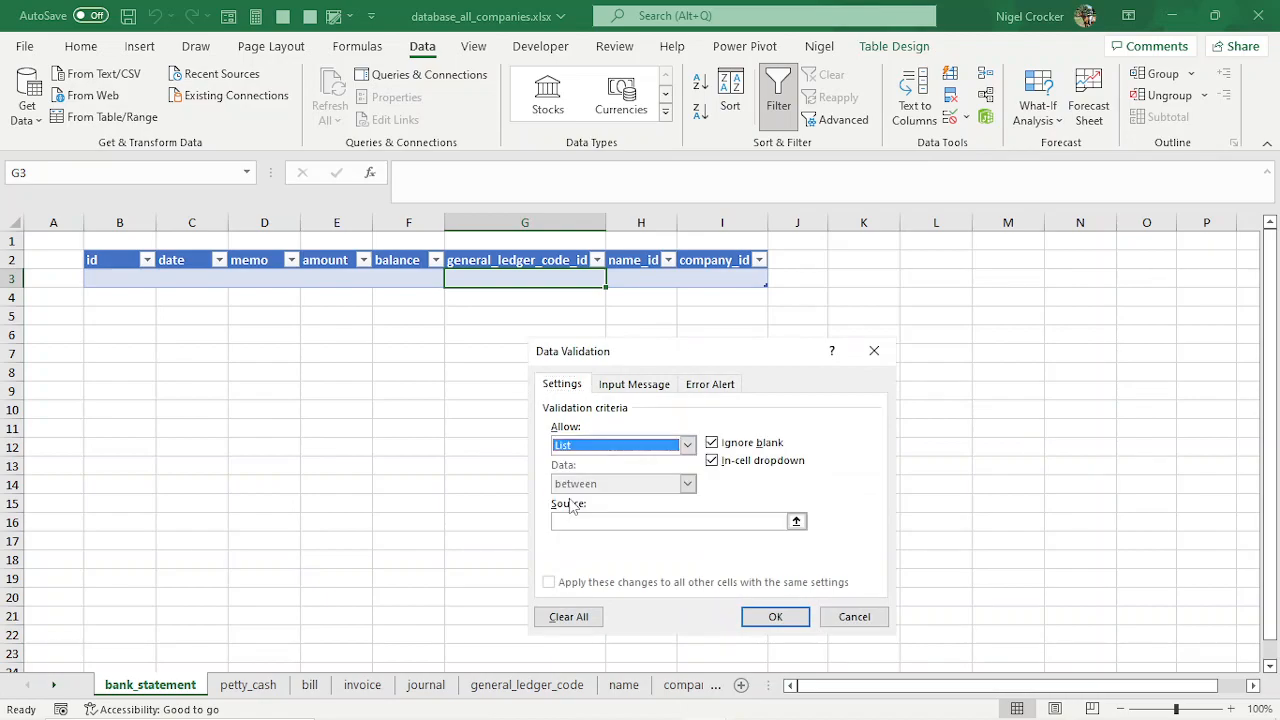
left_click(789, 523)
left_click(505, 684)
left_click(112, 281)
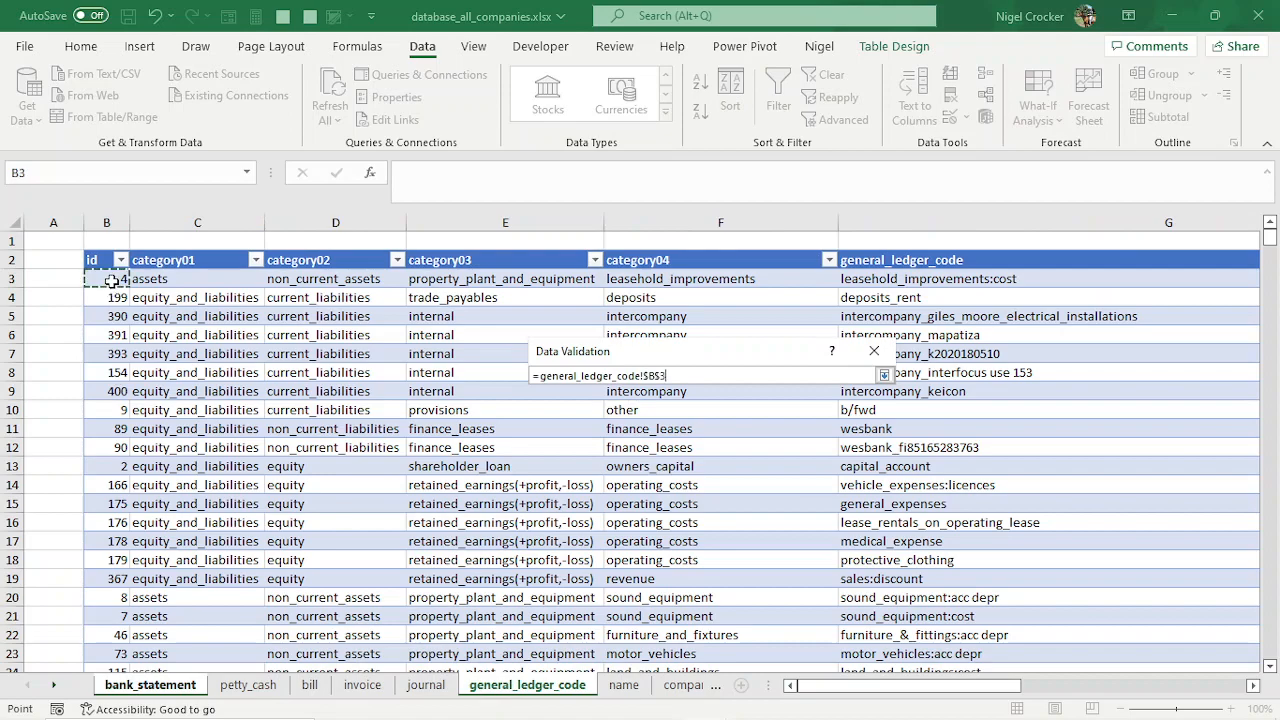
key("ctrl+shift+Down")
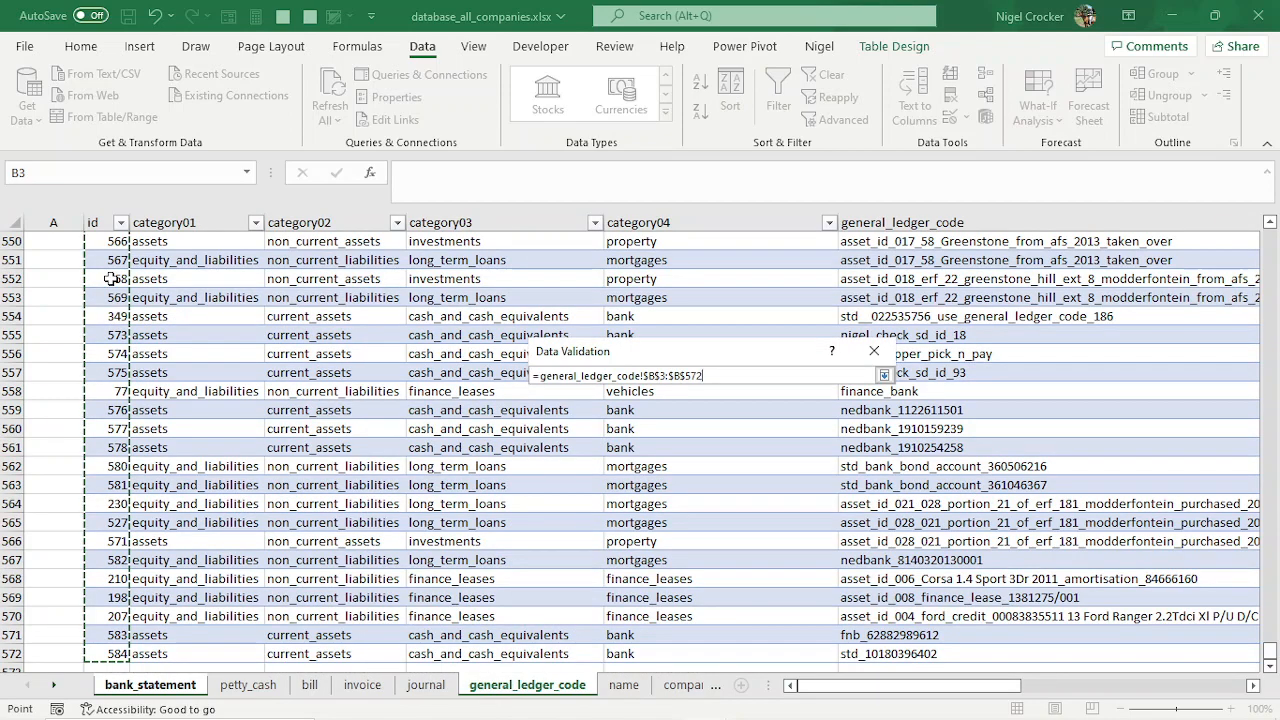
key("Return")
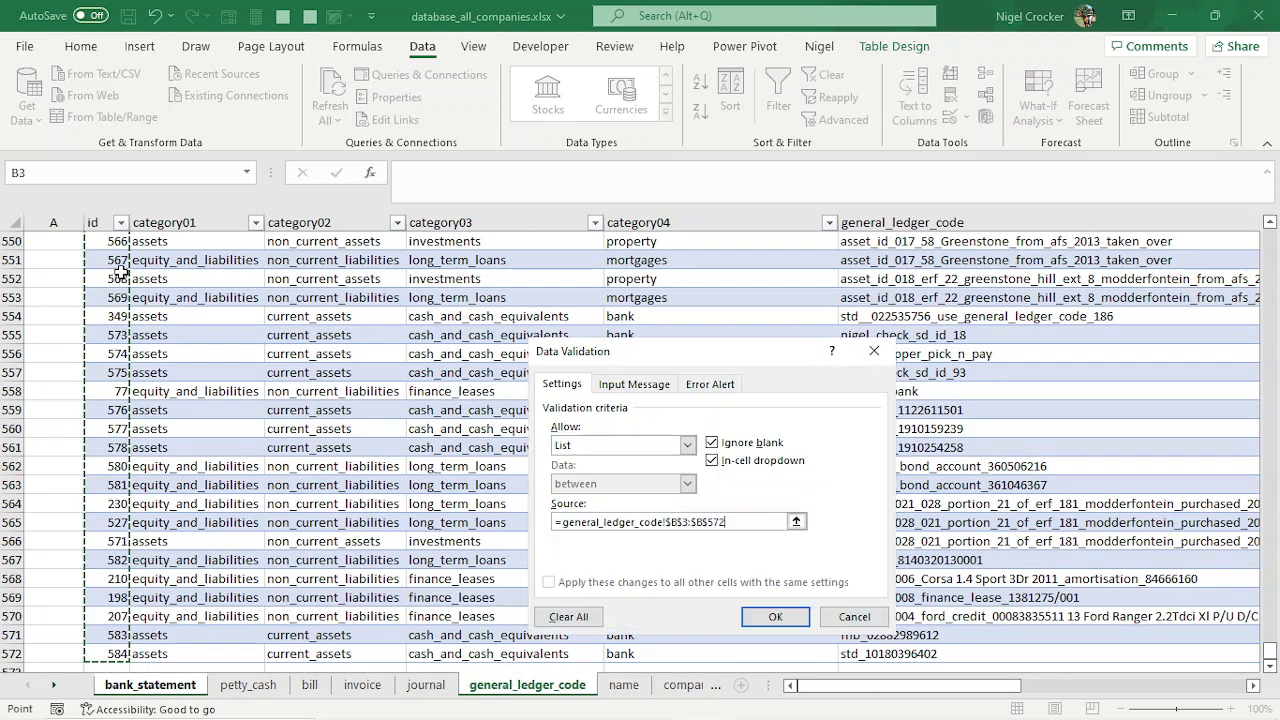
left_click(775, 617)
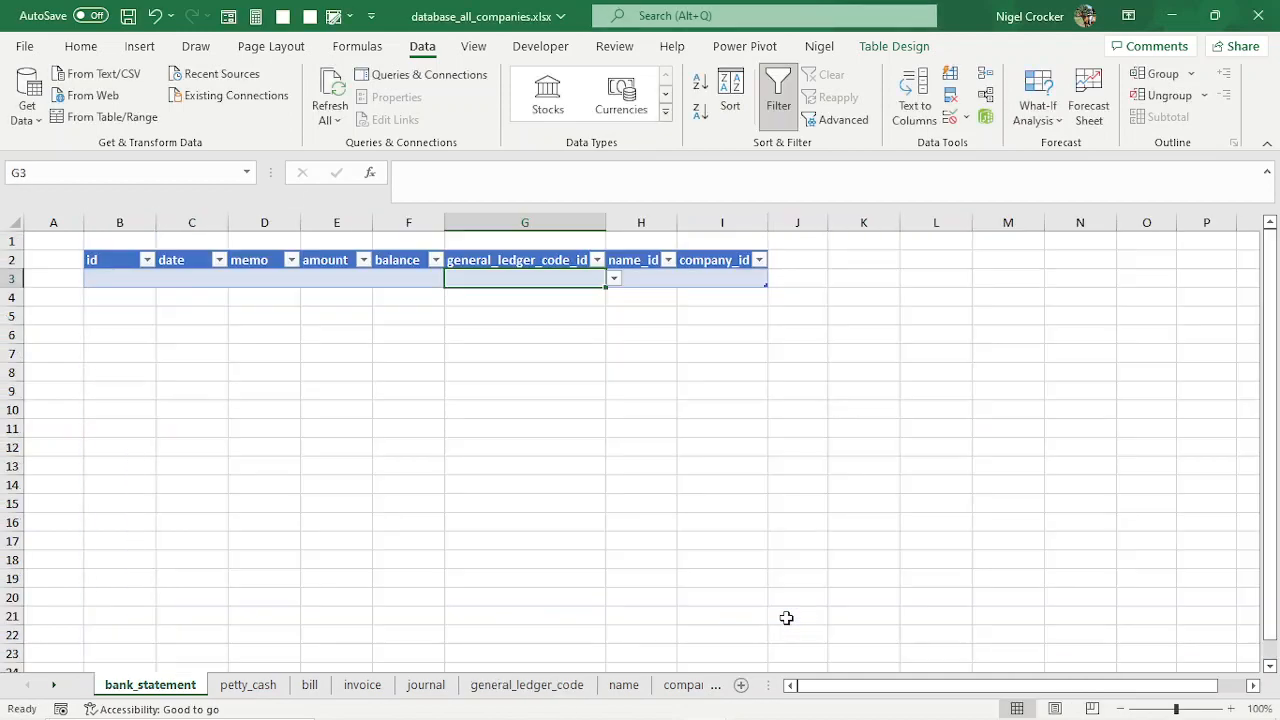
- Review the dropdown choices in G3 of bank_statement against the id column of the general_ledger_code sheet
left_click(614, 280)
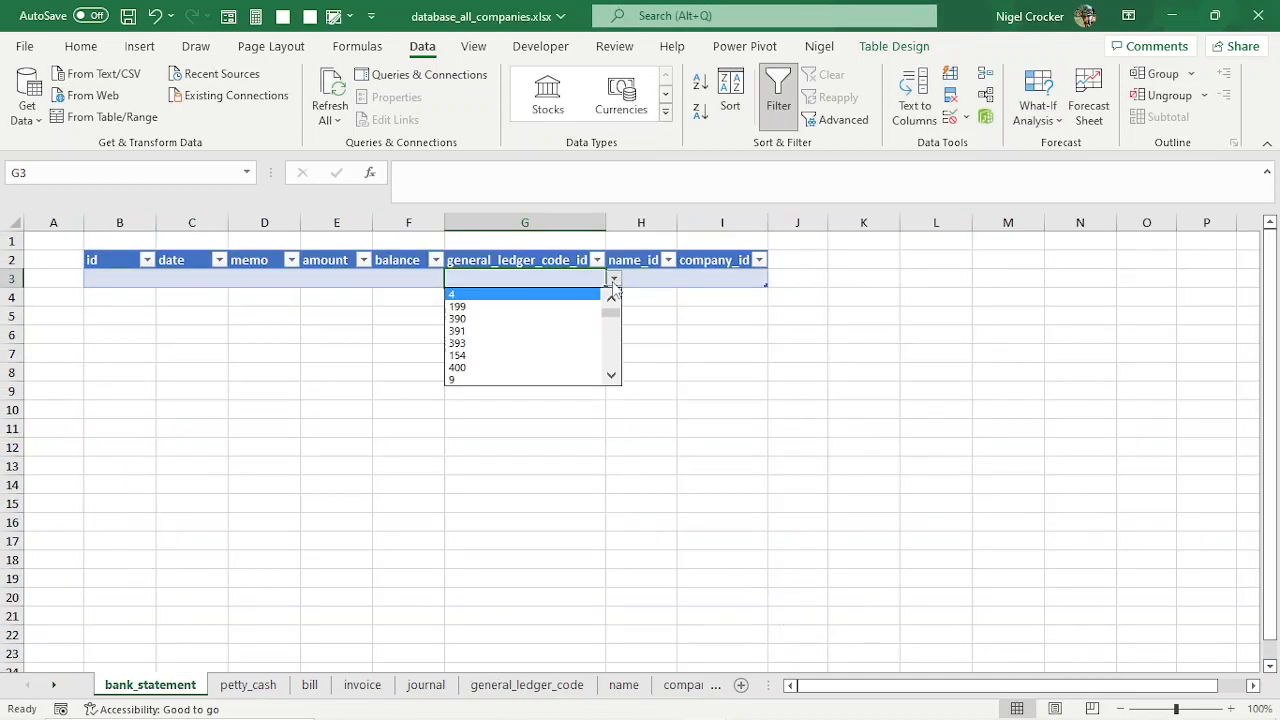
left_click_drag(611, 318, 611, 362)
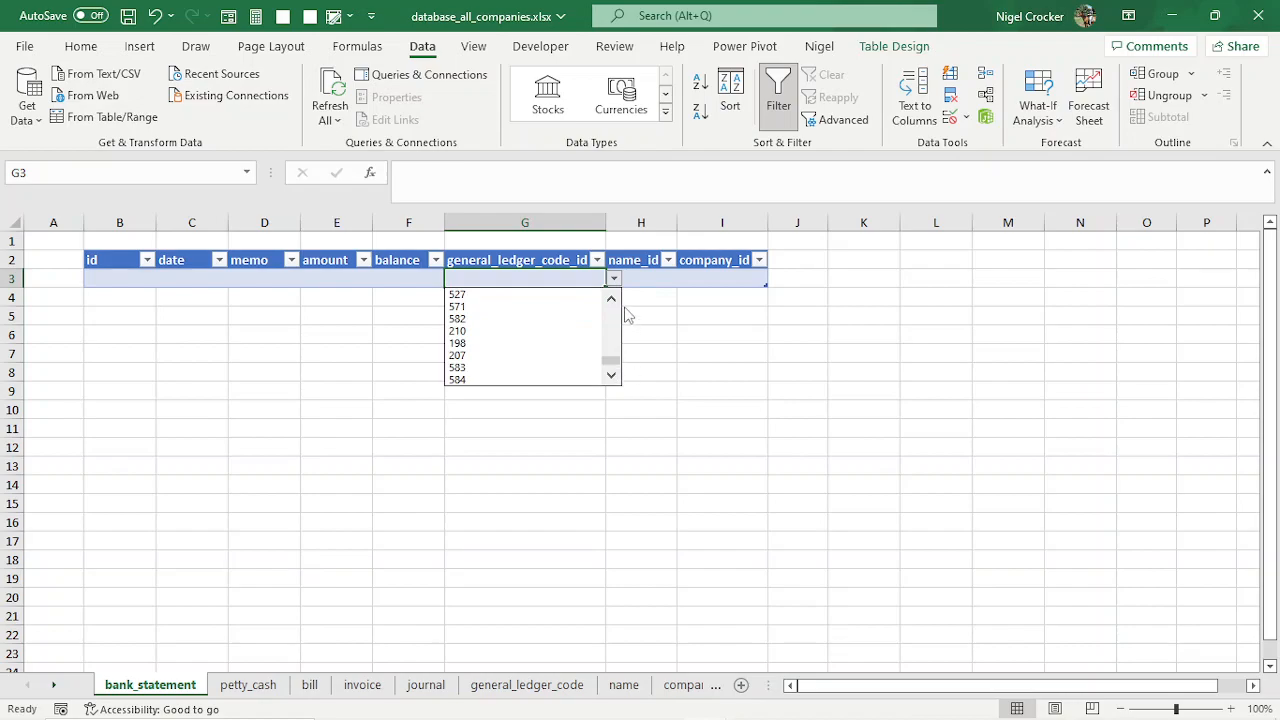
left_click(579, 275)
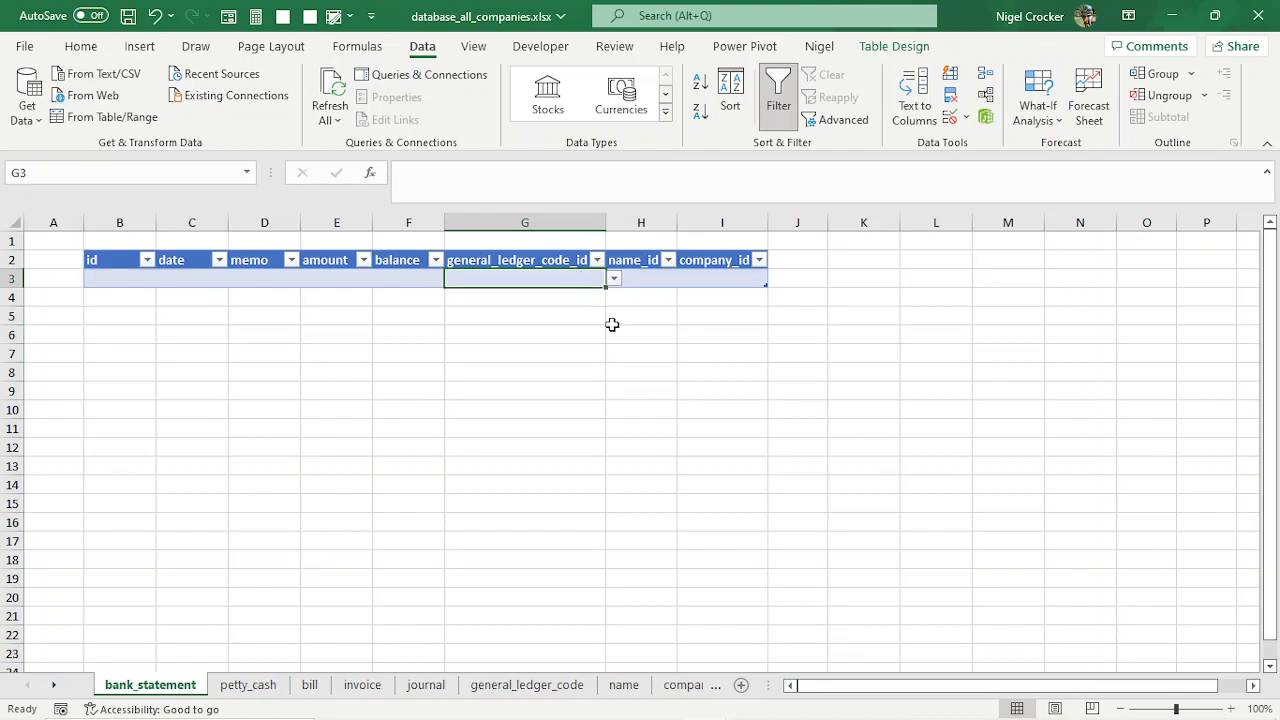
left_click(507, 687)
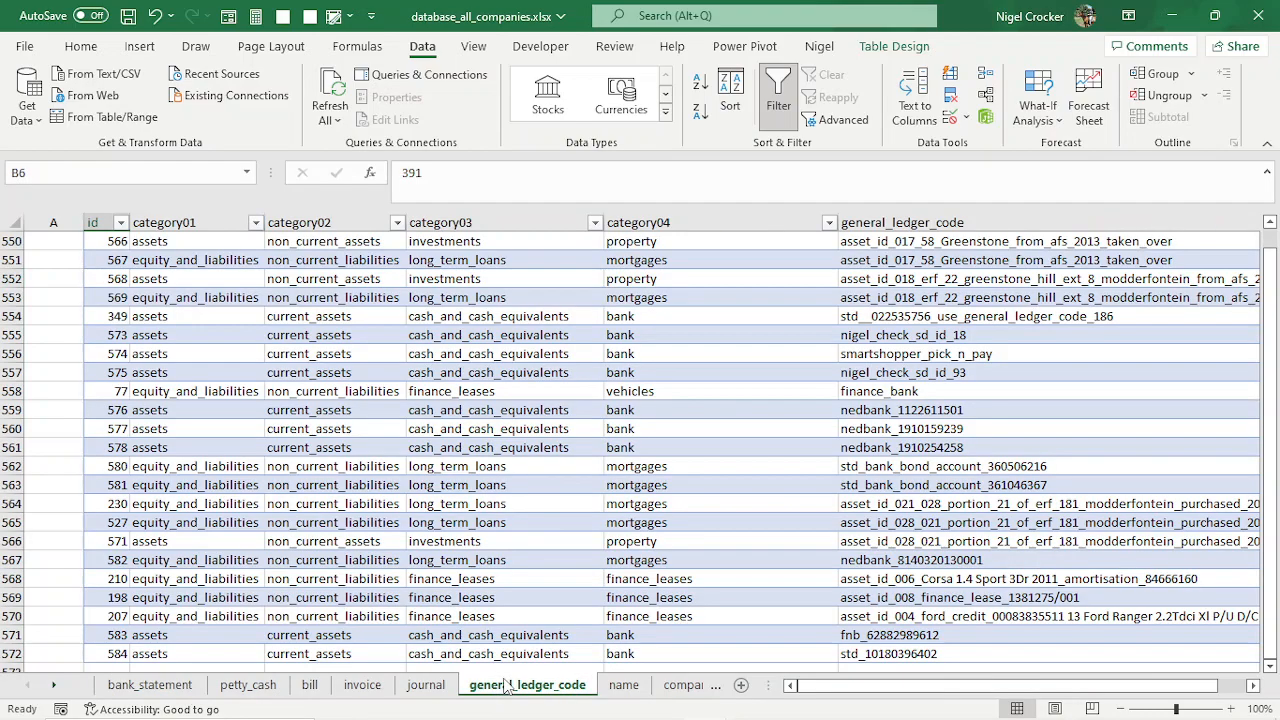
left_click(99, 424)
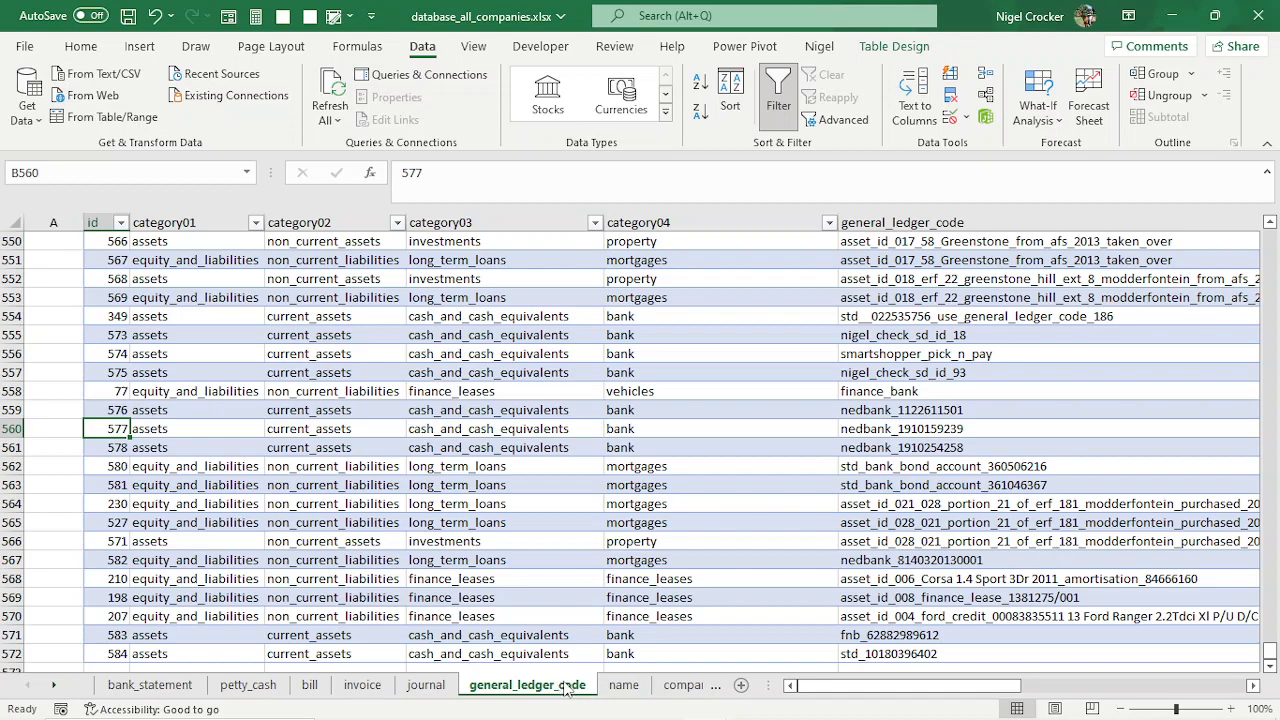
left_click(188, 690)
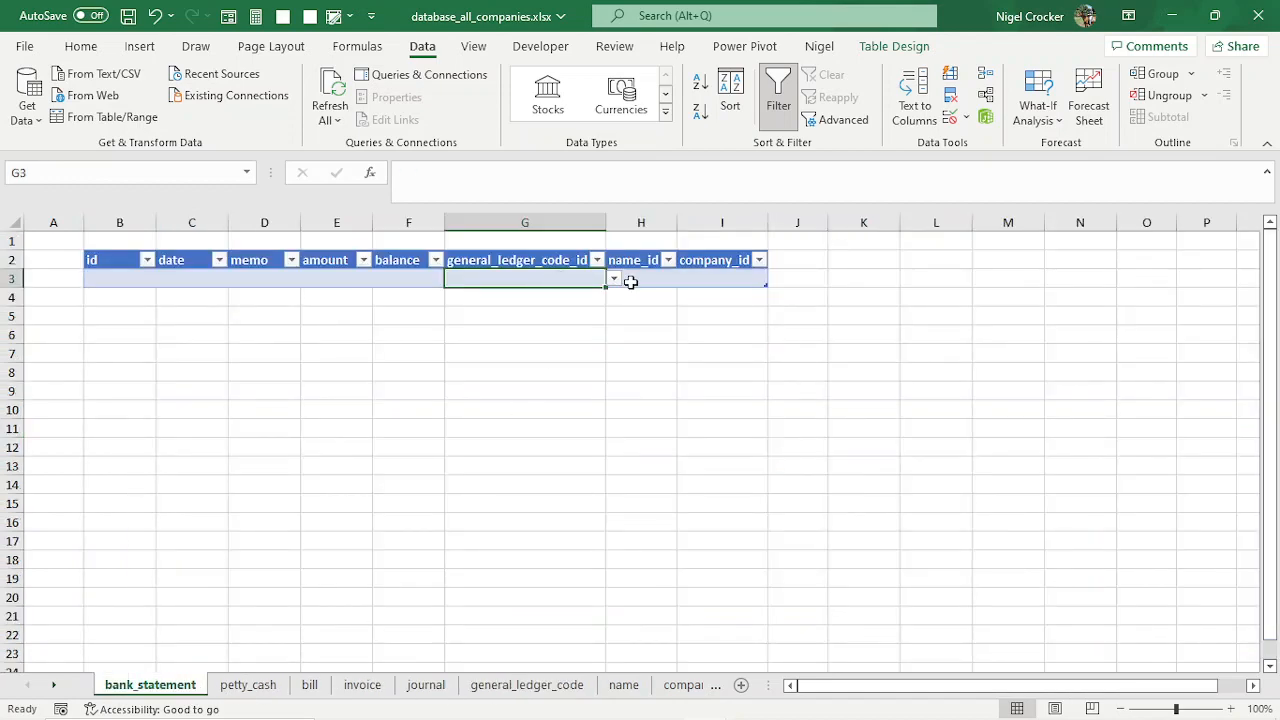
- Examine the general_ledger_code_id, name_id and company_id cells in row 3 of the bank_statement table
left_click(635, 278)
left_click(551, 277)
left_click(722, 277)
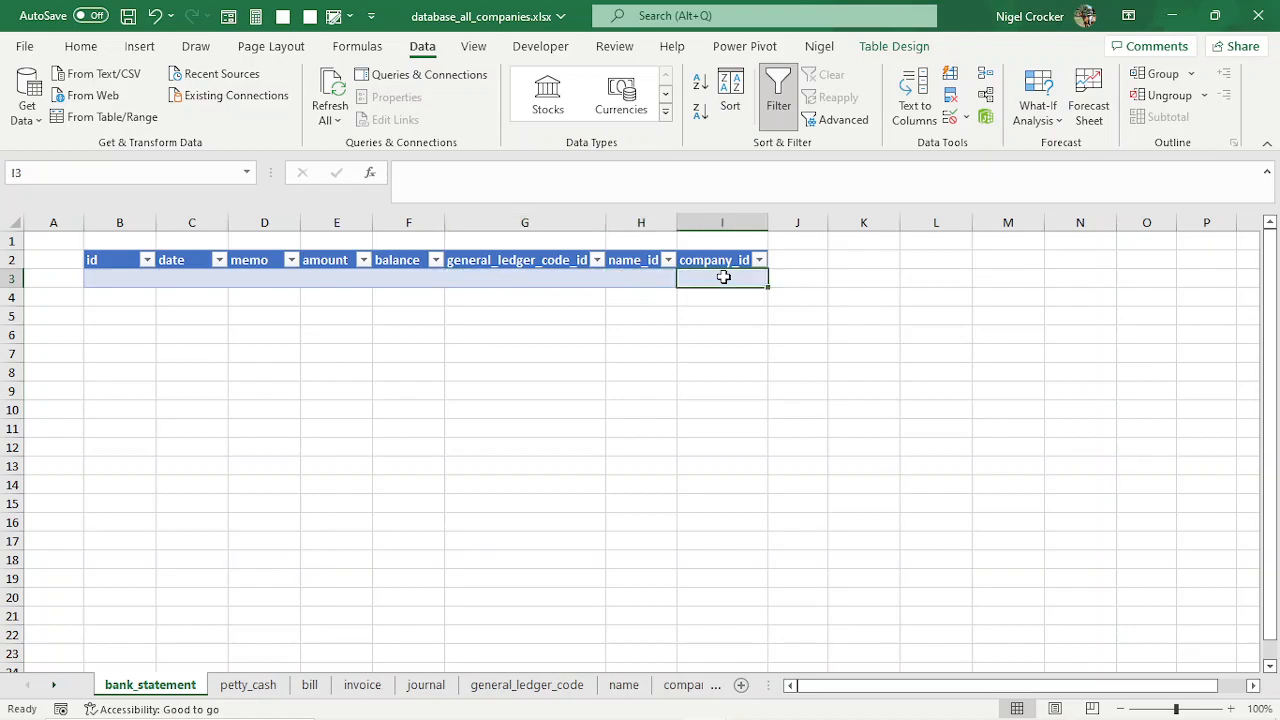
left_click(581, 277)
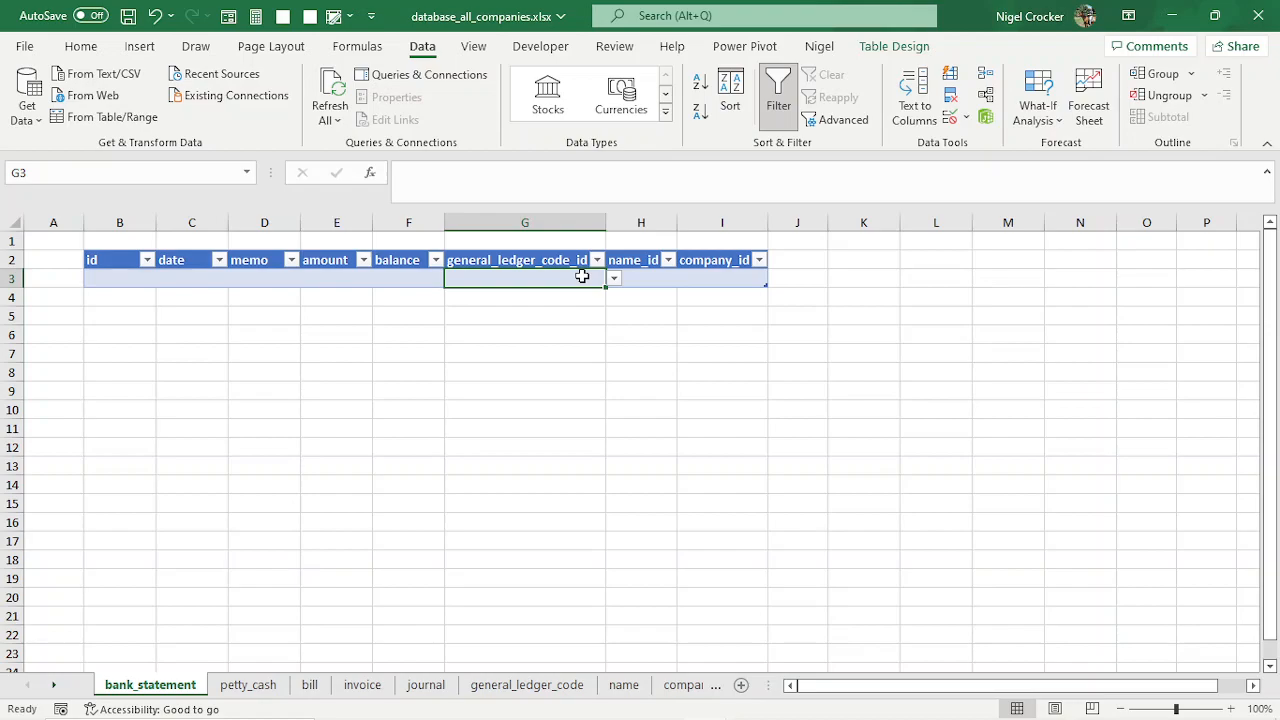
left_click(658, 281)
left_click(700, 281)
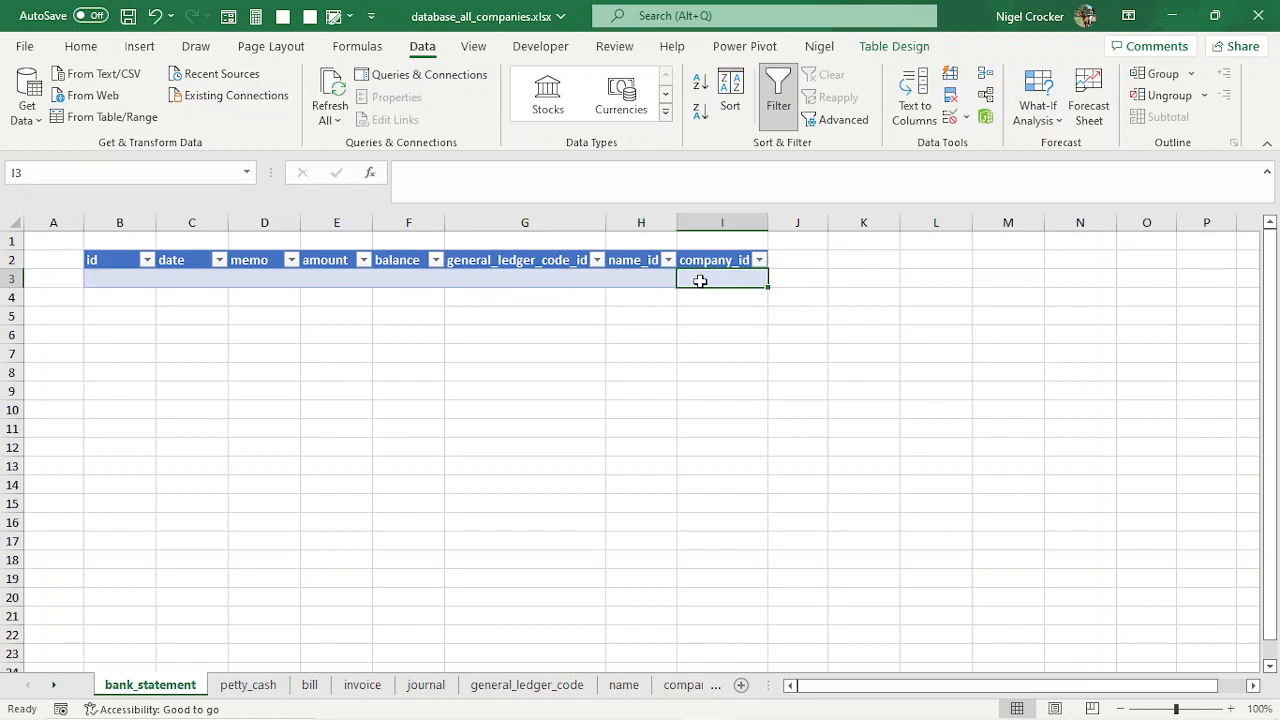
left_click(533, 272)
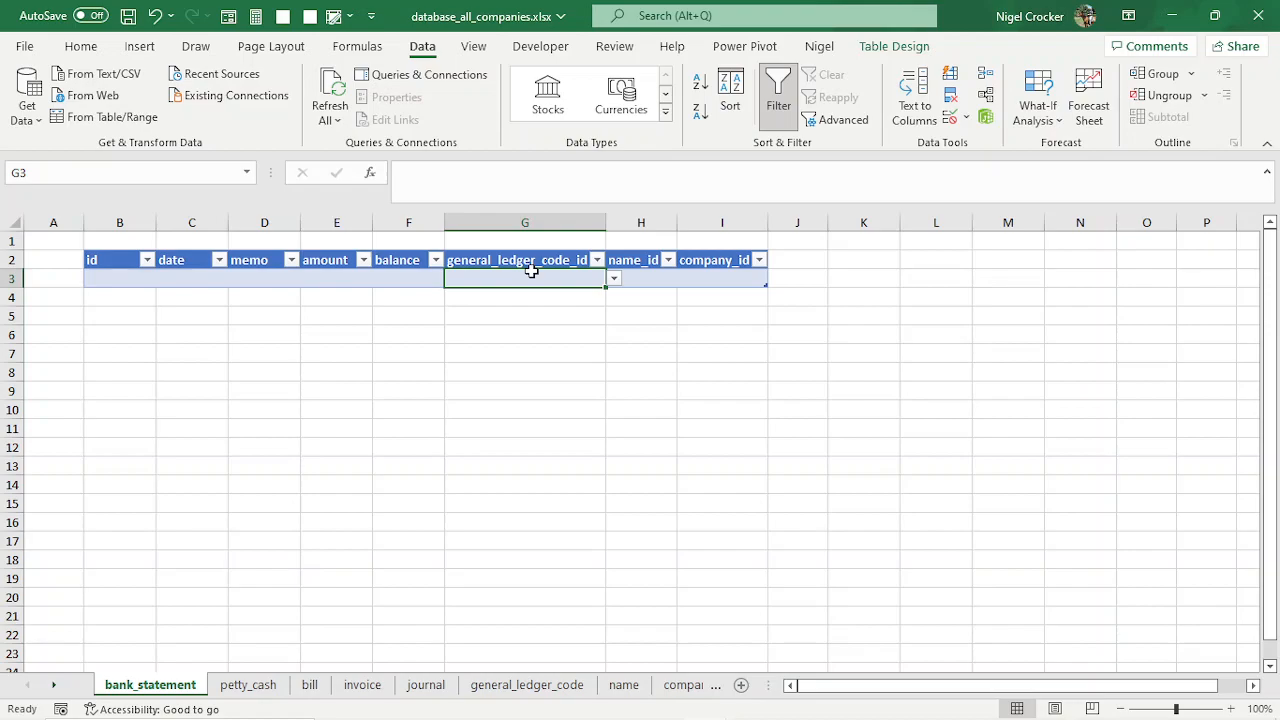
left_click(638, 273)
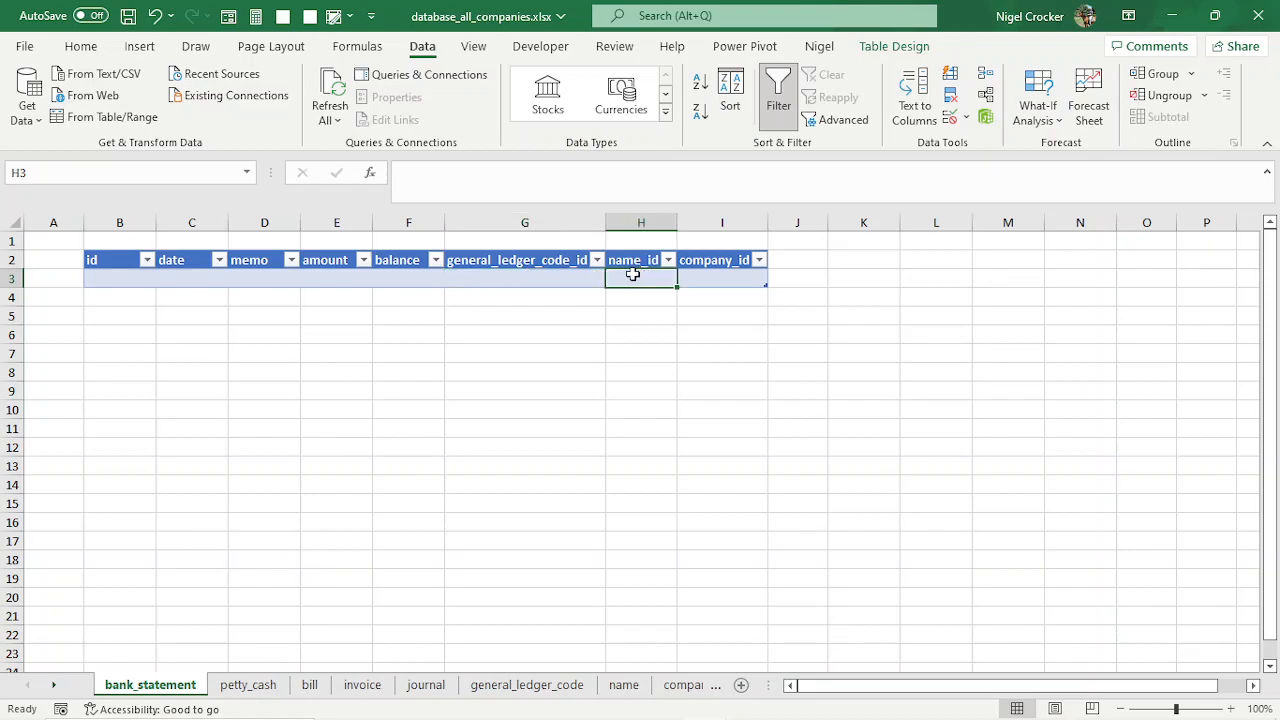
left_click(564, 274)
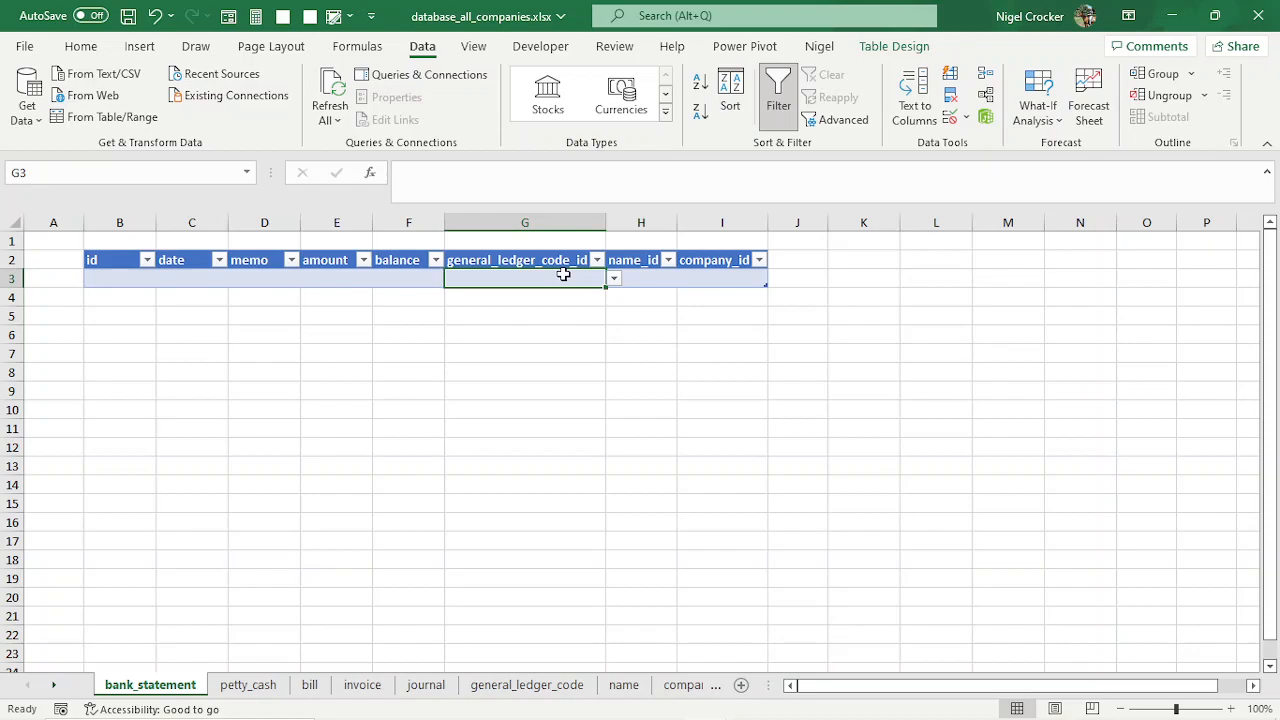
left_click(644, 277)
left_click(710, 277)
left_click(648, 271)
left_click(580, 275)
left_click(643, 277)
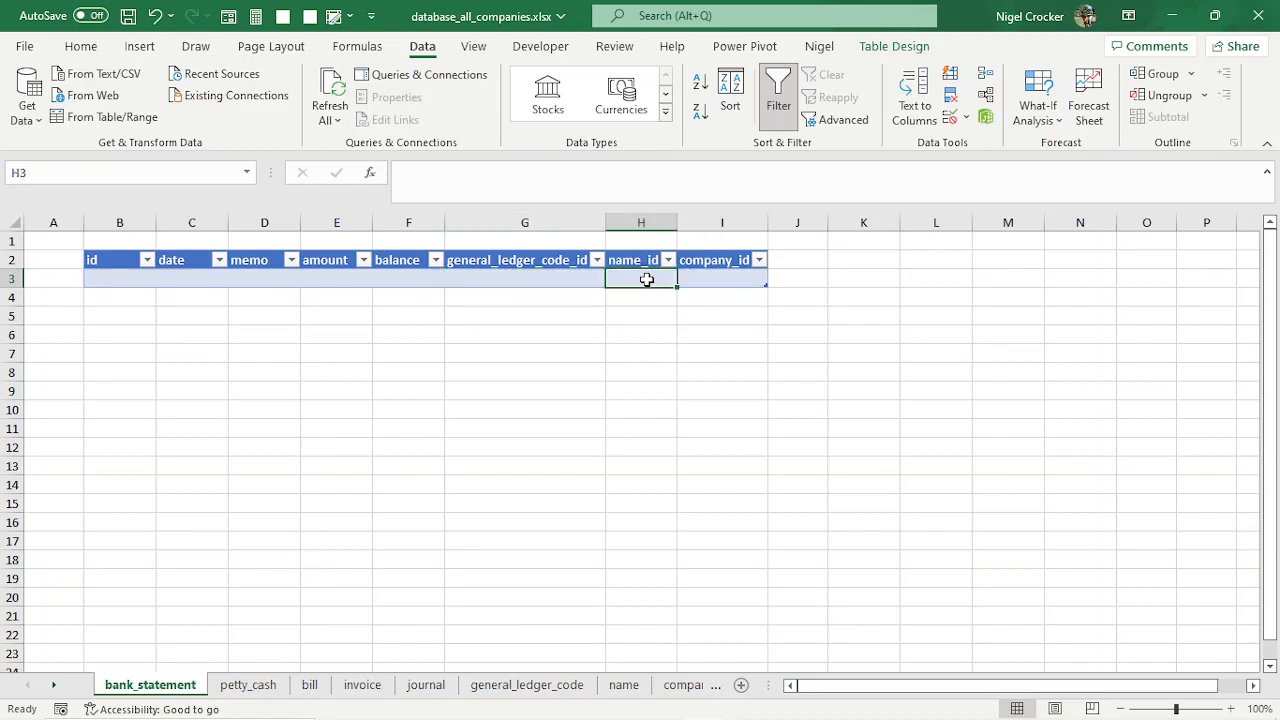
left_click(705, 275)
left_click(587, 277)
left_click(652, 280)
left_click(709, 280)
left_click(580, 277)
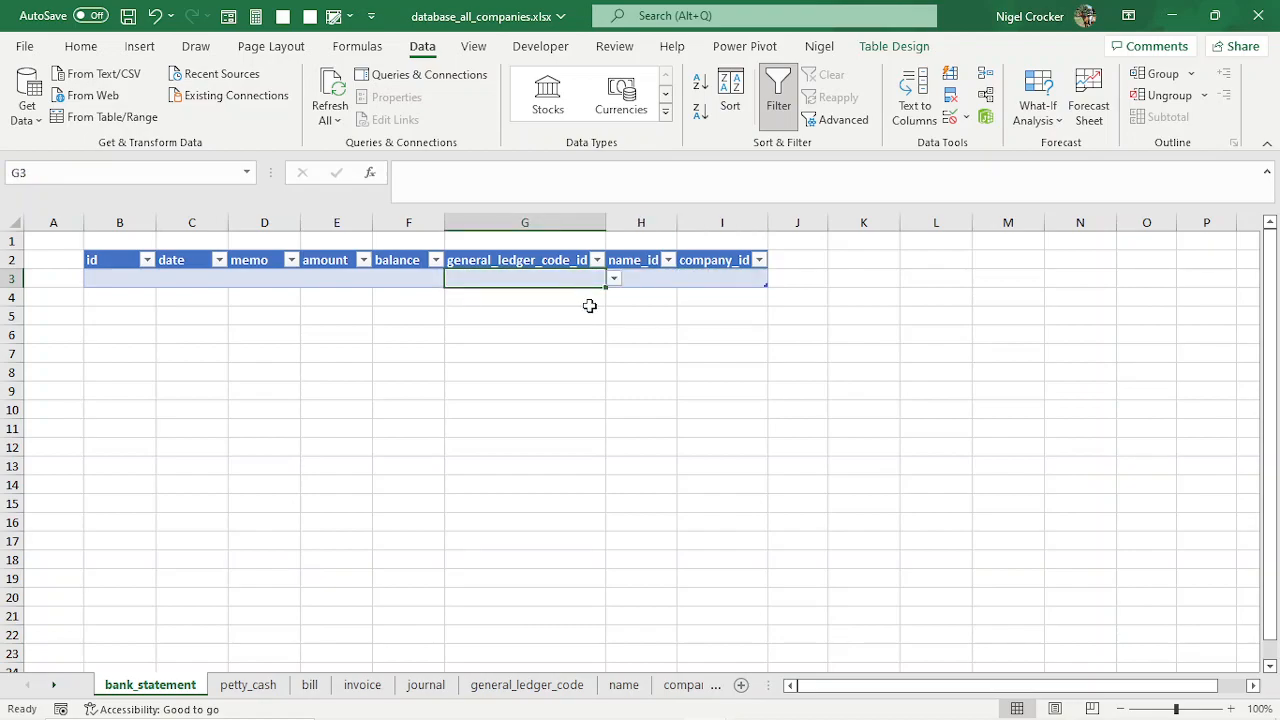
- Switch to the Microsoft Edge browser and search the web for "generate uuid"
key("alt+Tab")
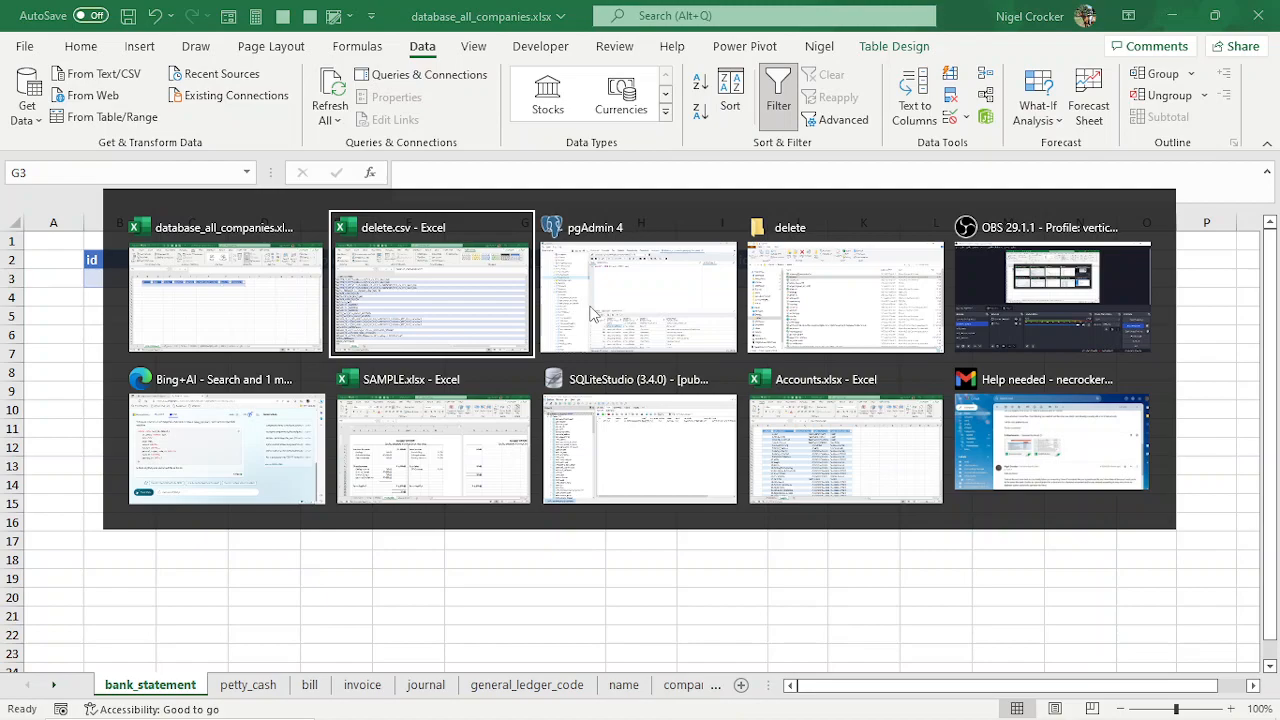
key("Tab")
key("Tab")
key("Tab")
key("Tab")
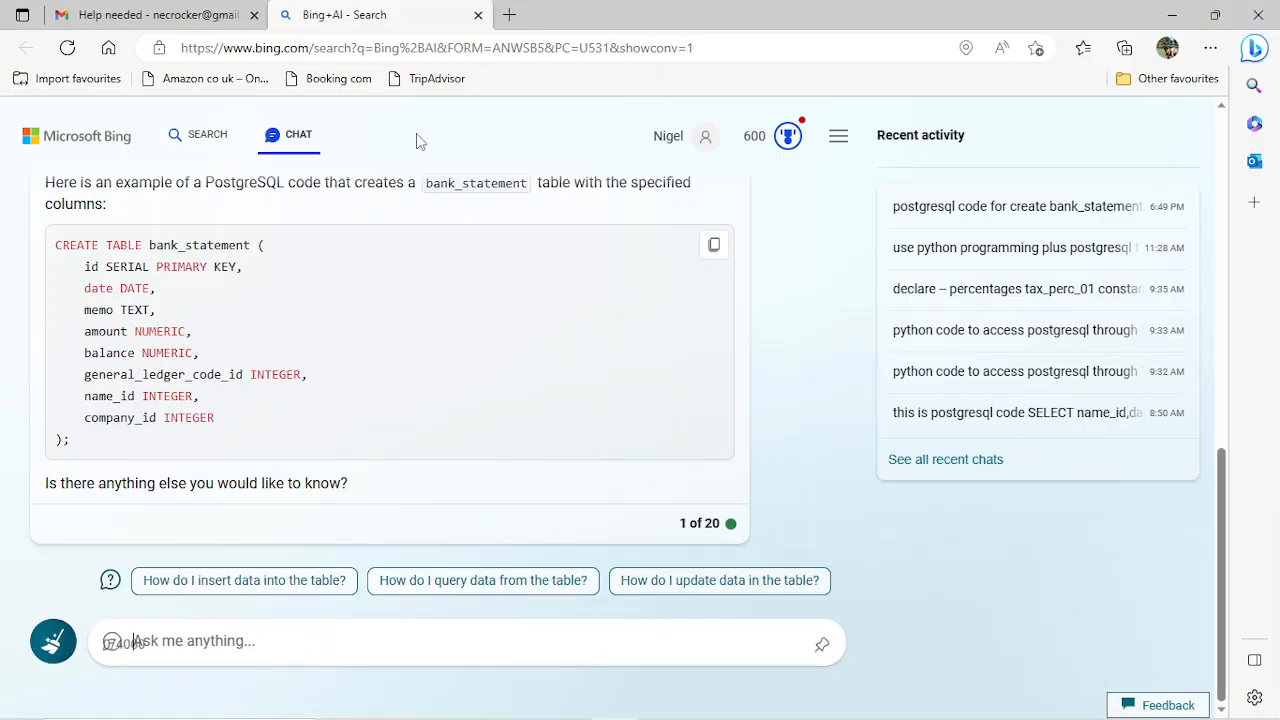
left_click(378, 52)
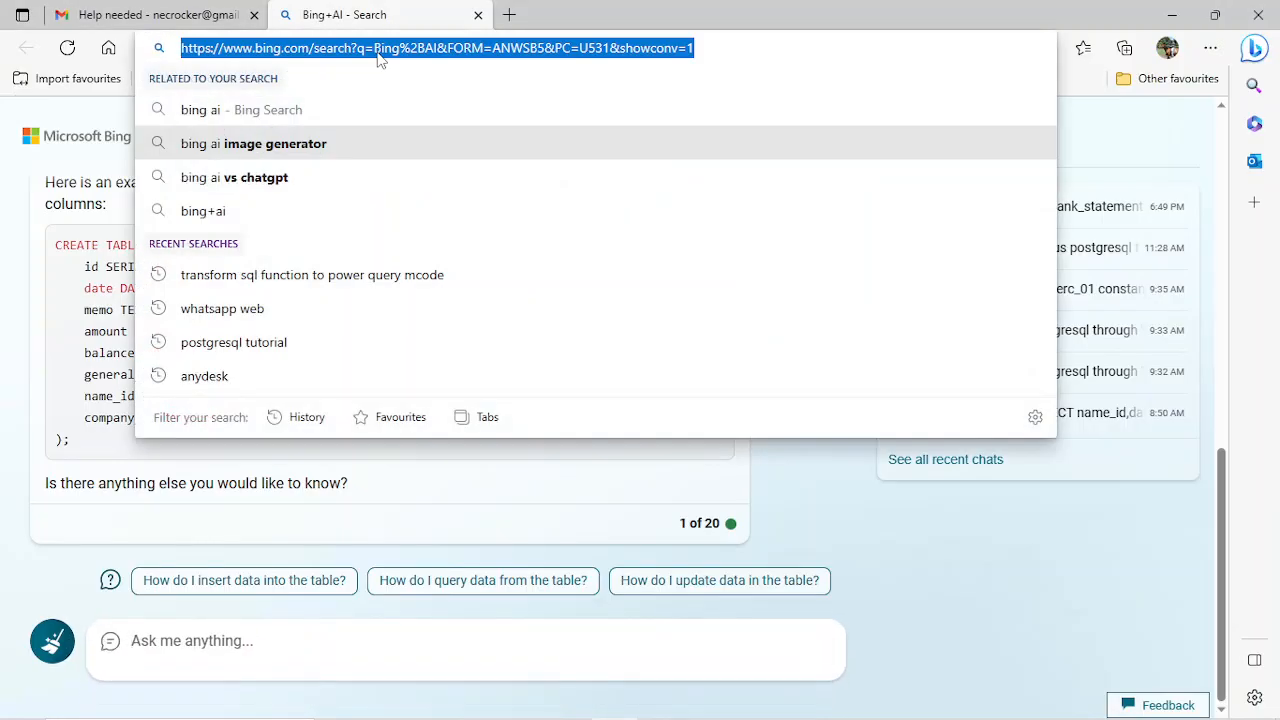
type("gener")
type("uuid")
key("Return")
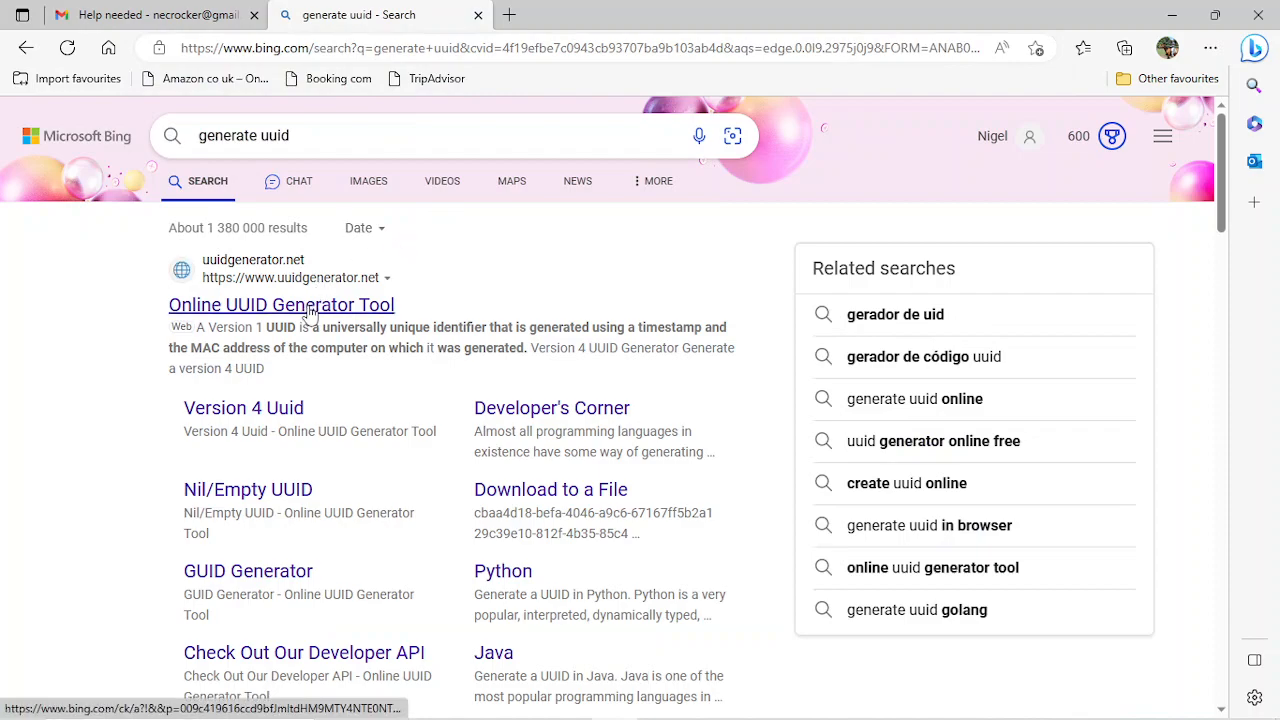
- Open the Online UUID Generator Tool from the search results and generate a version 1 UUID
left_click(311, 302)
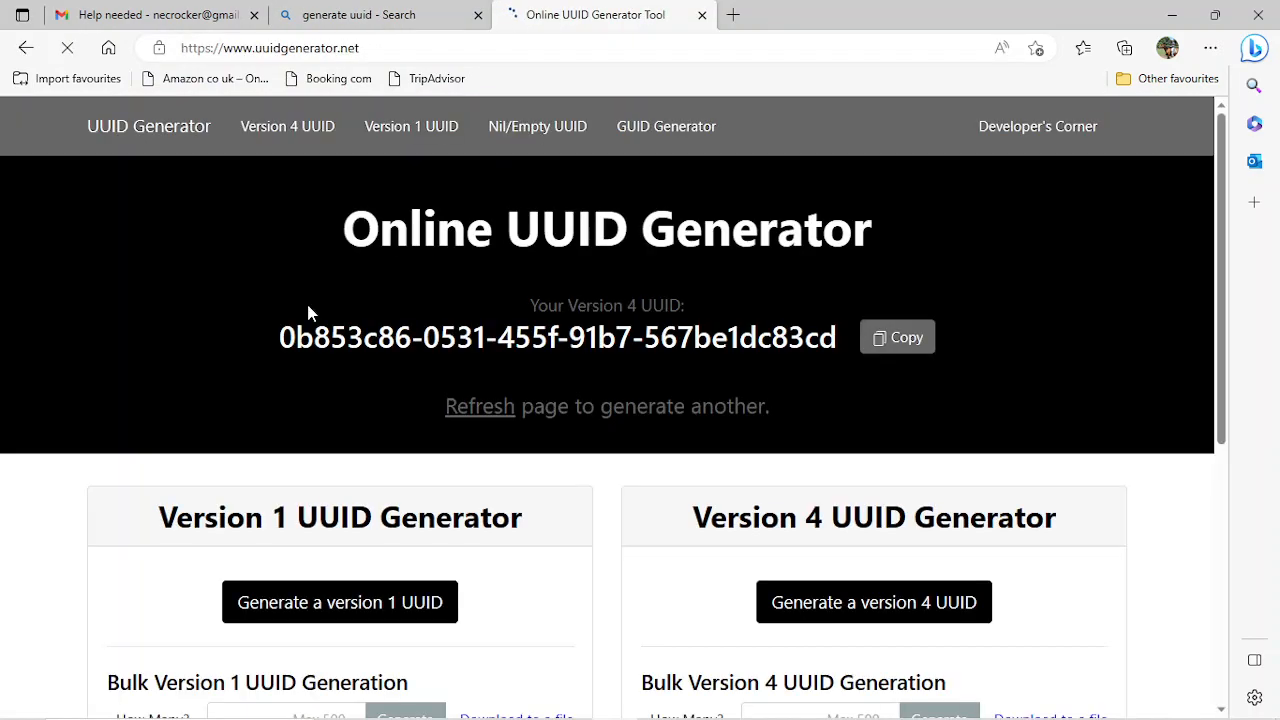
scroll(463, 549, "down", 3)
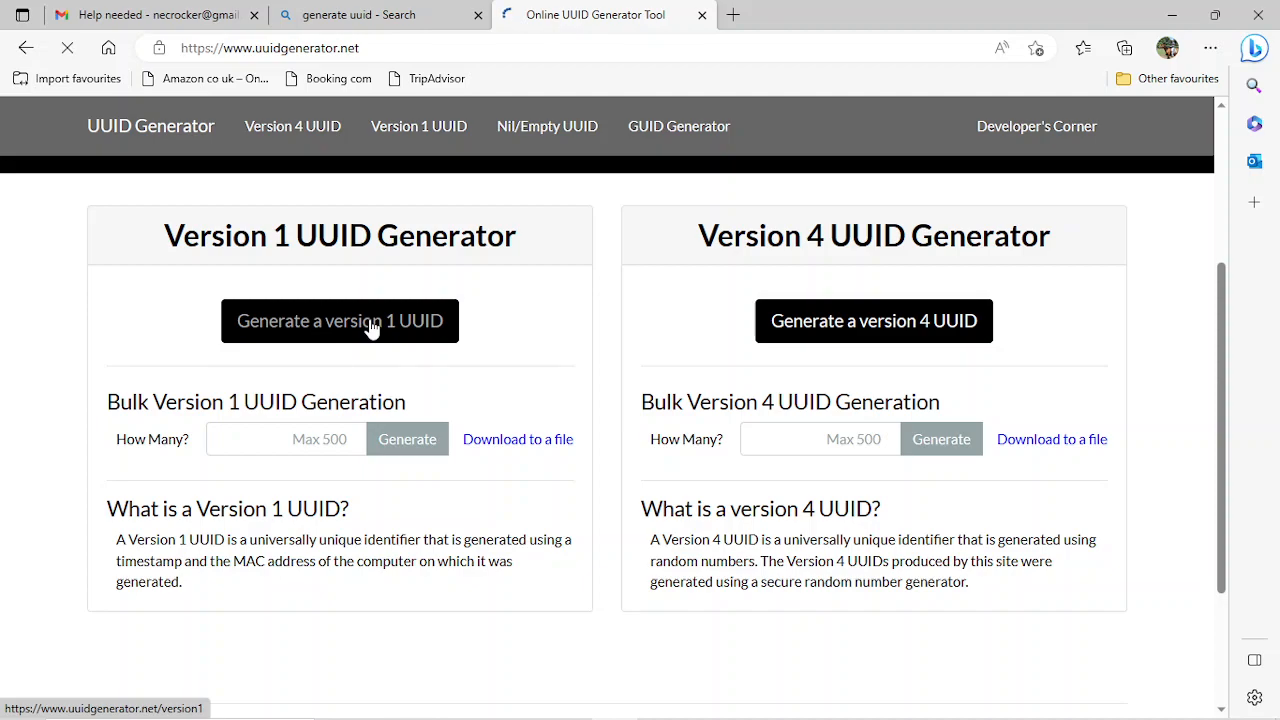
left_click(371, 329)
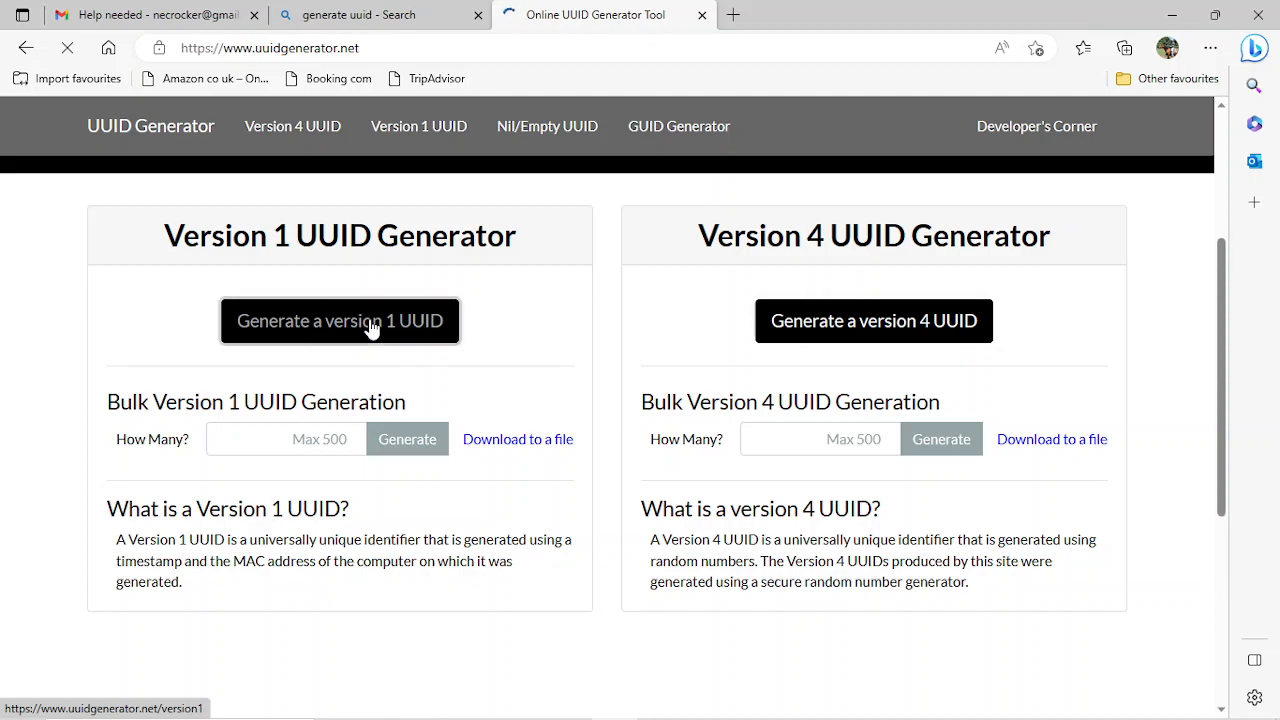
- Run the bulk version 1 UUID generation with a quantity of 1
scroll(545, 550, "down", 3)
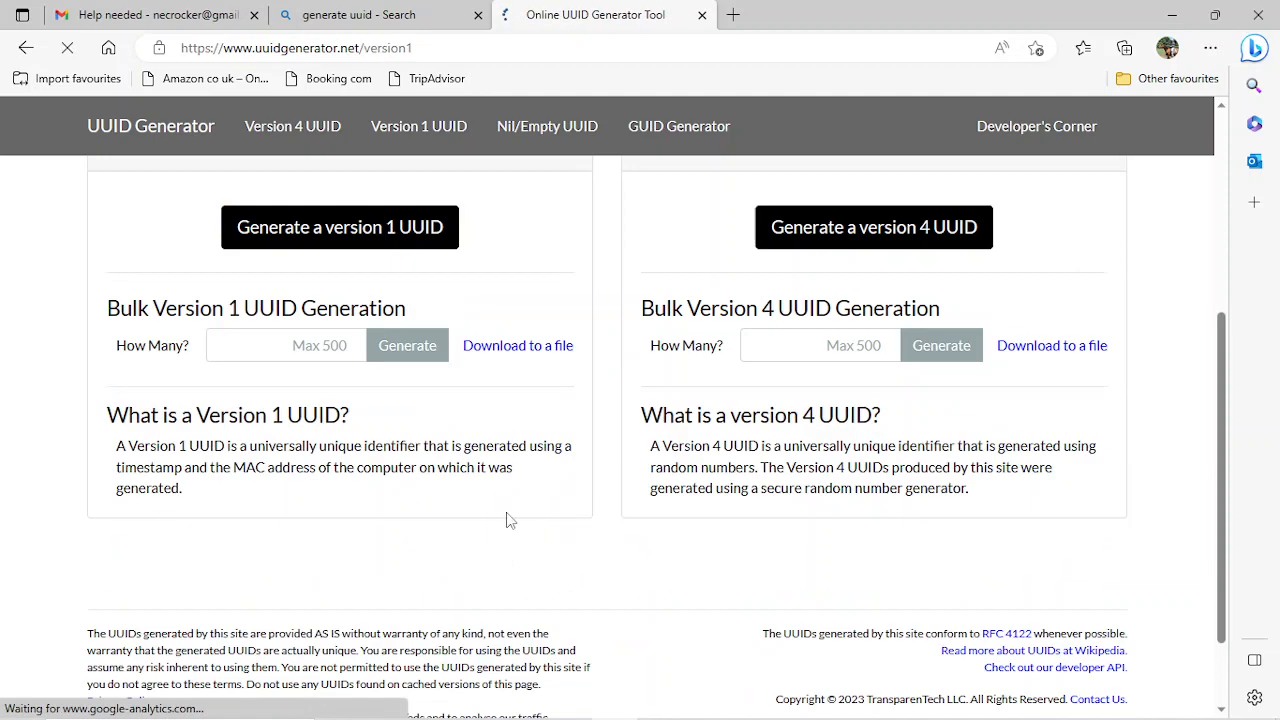
left_click(330, 347)
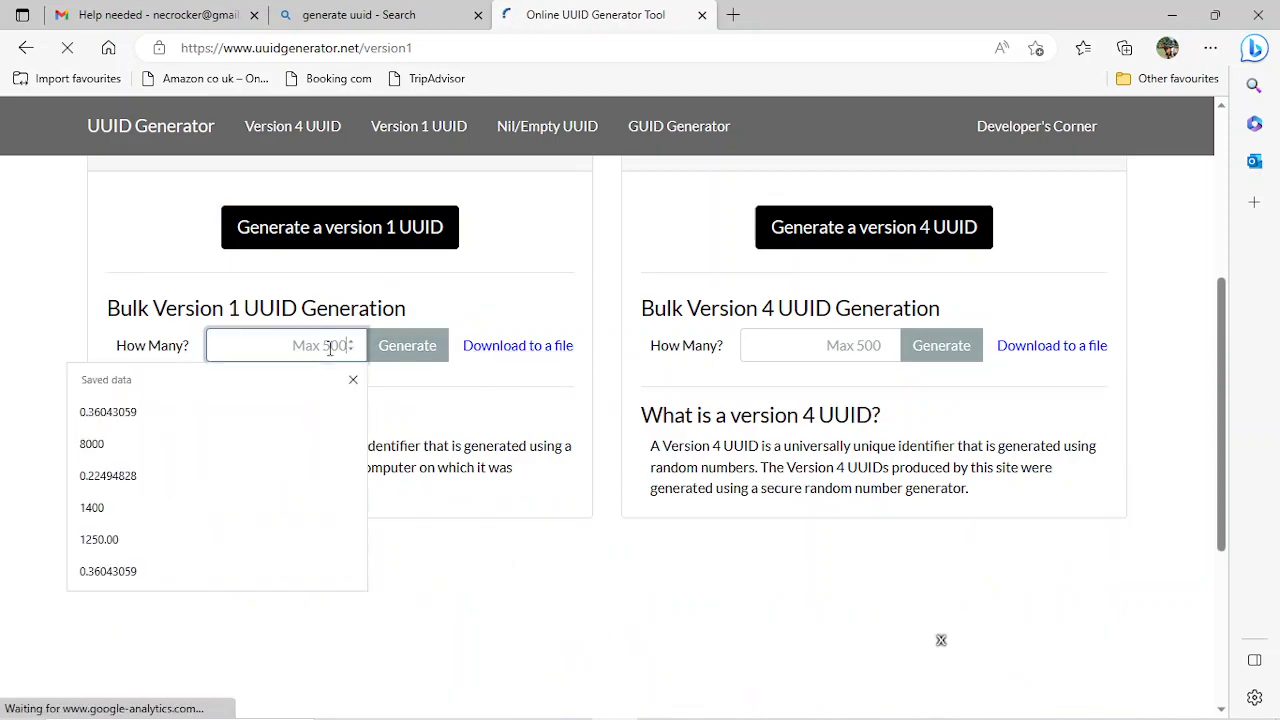
type("1")
left_click(430, 355)
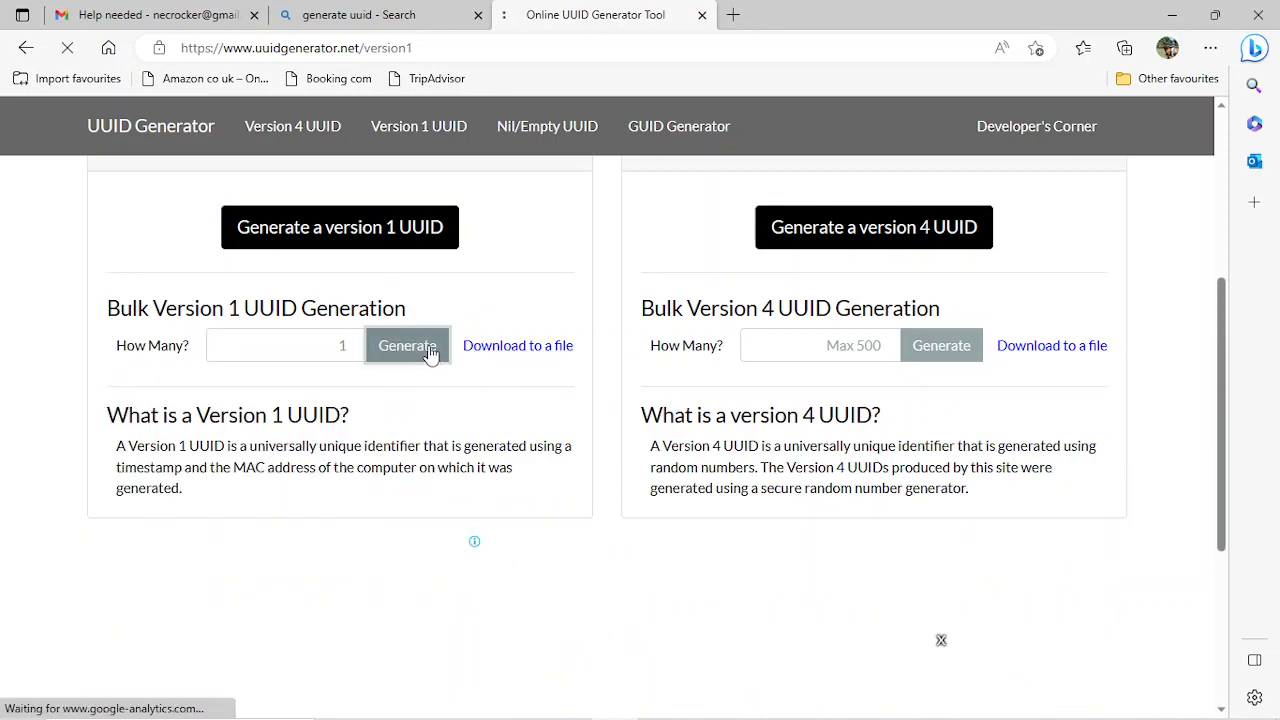
- Copy the generated version 1 UUID from the bulk generation result
scroll(345, 502, "down", 3)
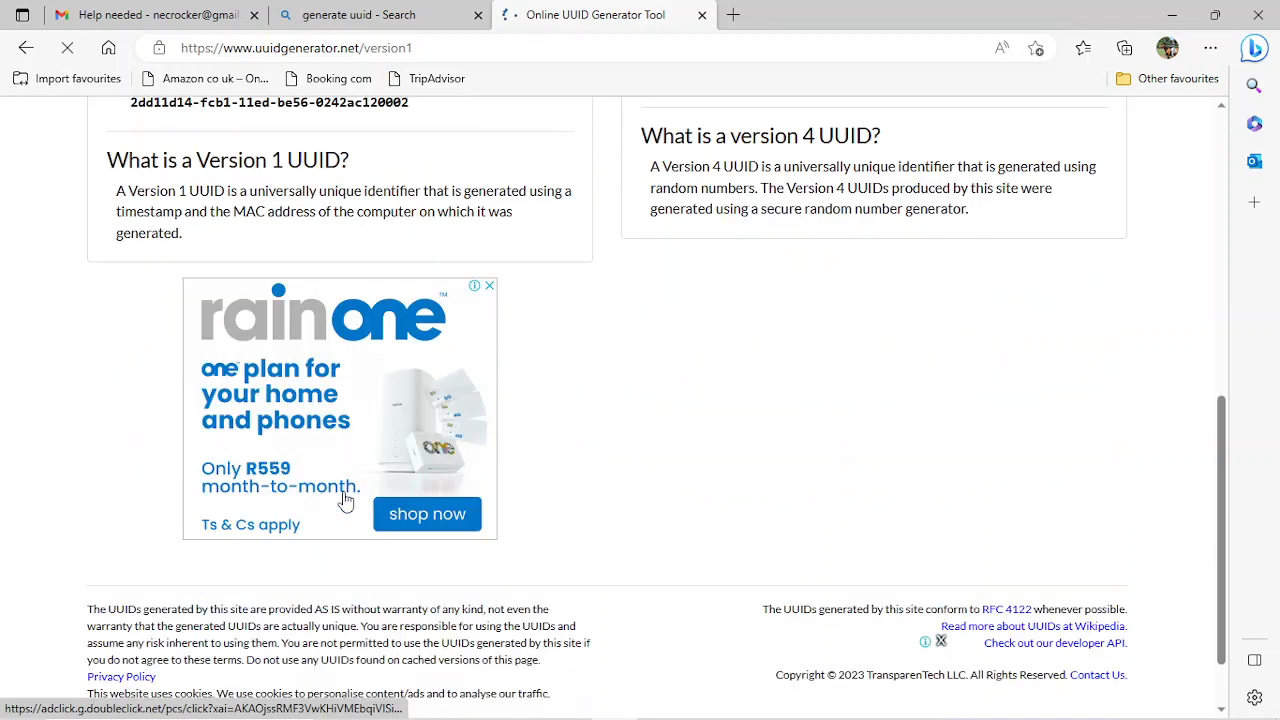
scroll(345, 502, "up", 3)
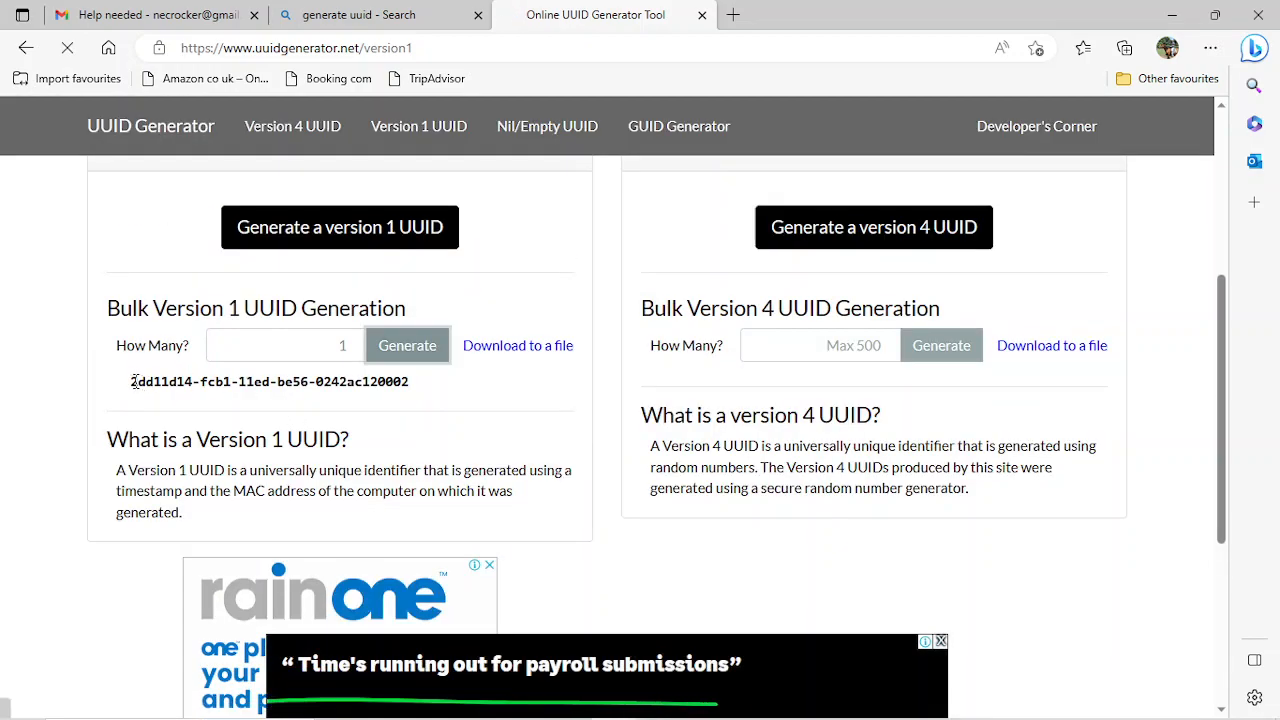
left_click_drag(131, 381, 410, 383)
key("ctrl+c")
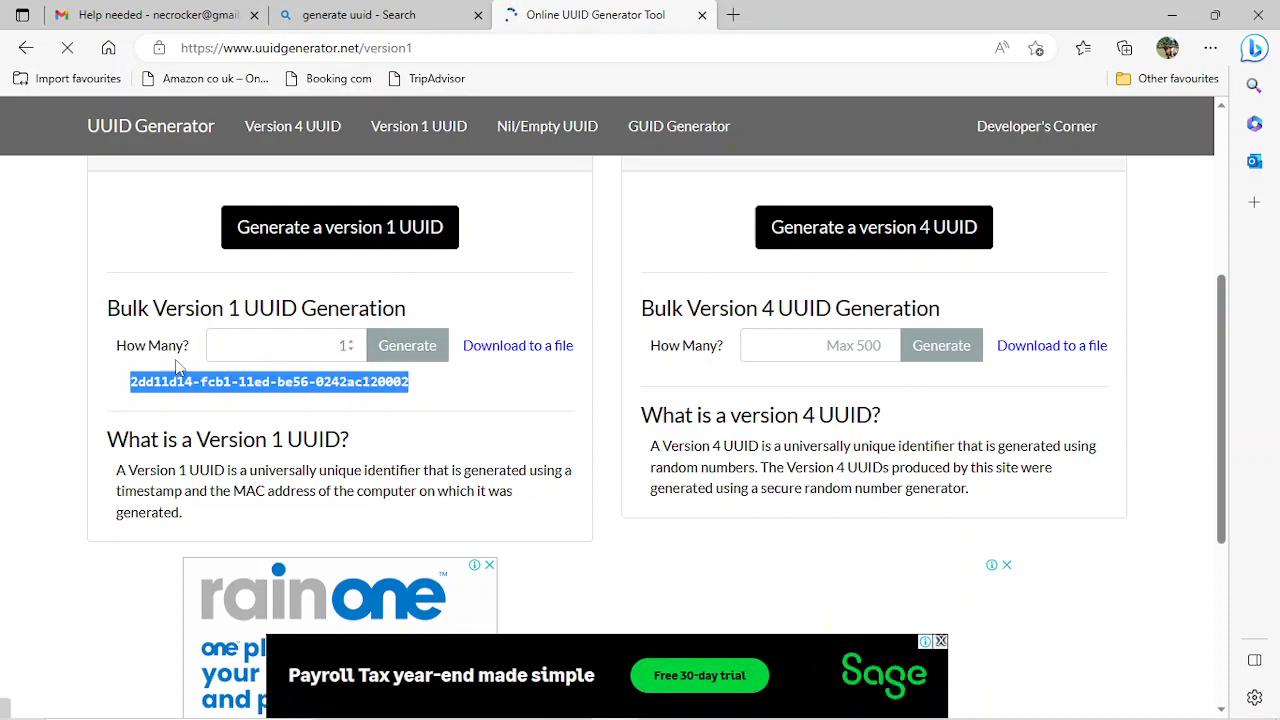
- Switch to Excel, paste the UUID into the name_id cell in row 3 of bank_statement, and widen that column to fit it
key("ctrl+shift+Tab")
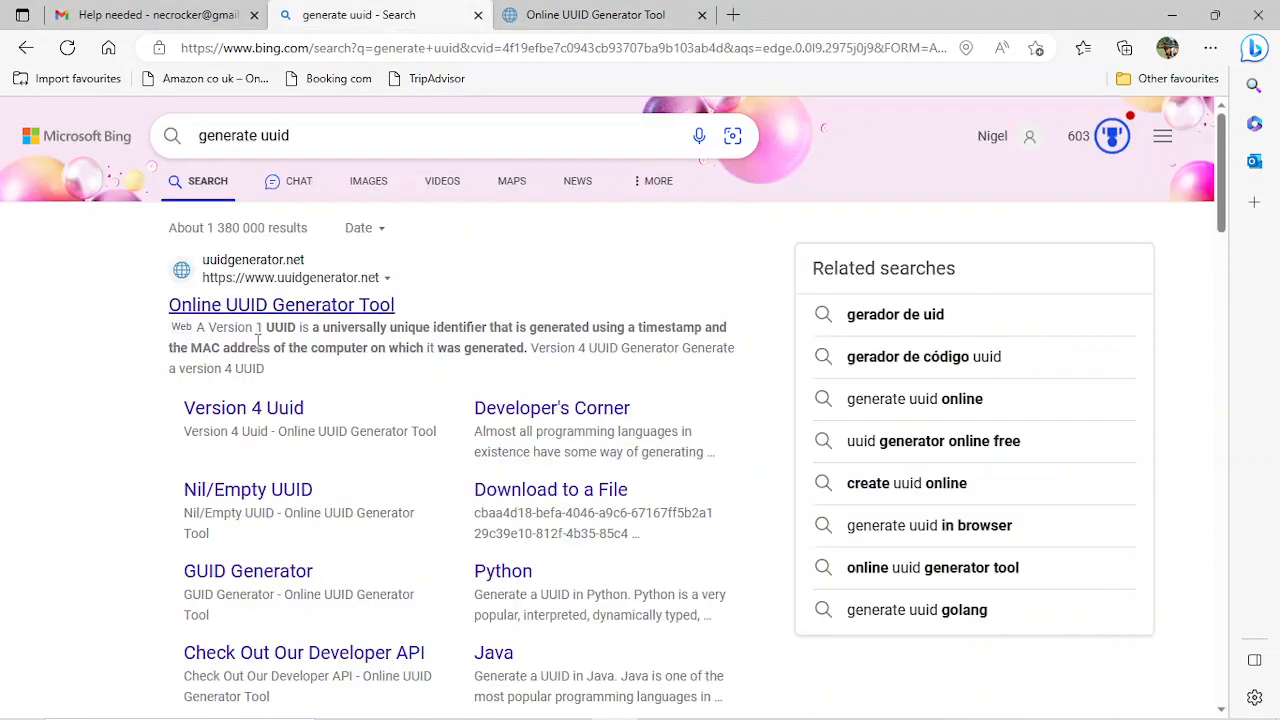
key("alt+Tab")
key("alt+Tab")
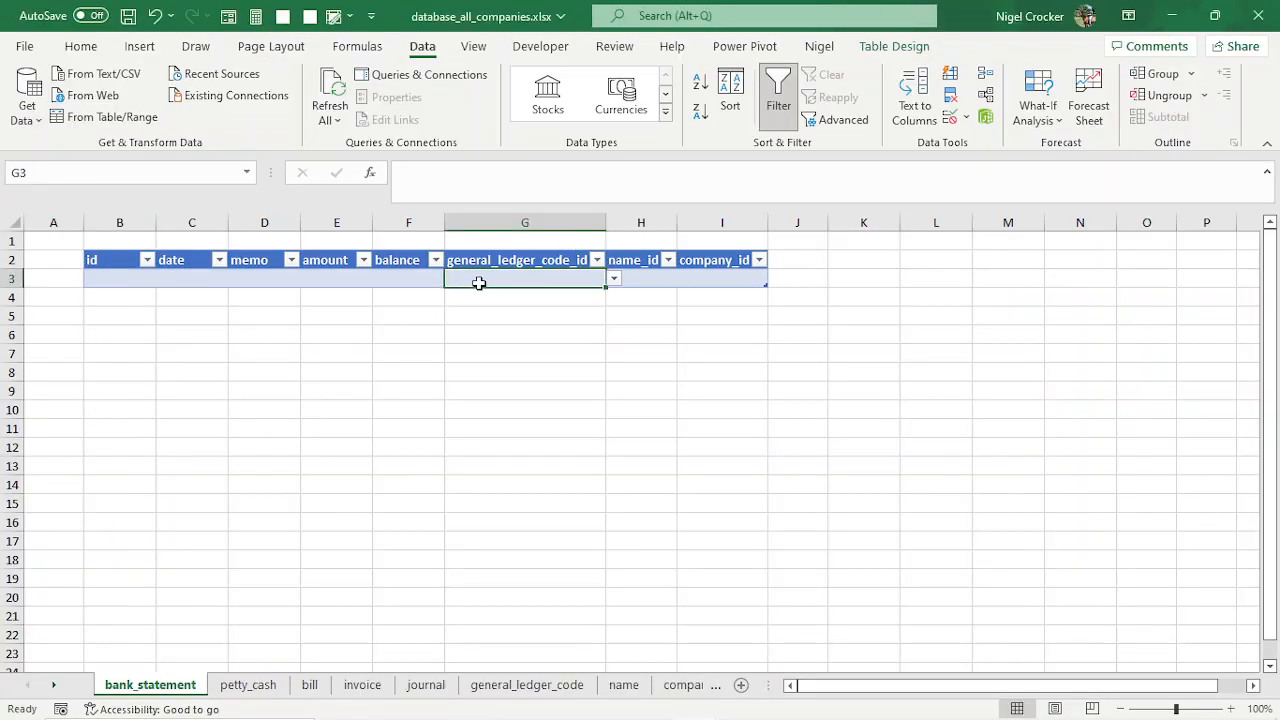
right_click(634, 281)
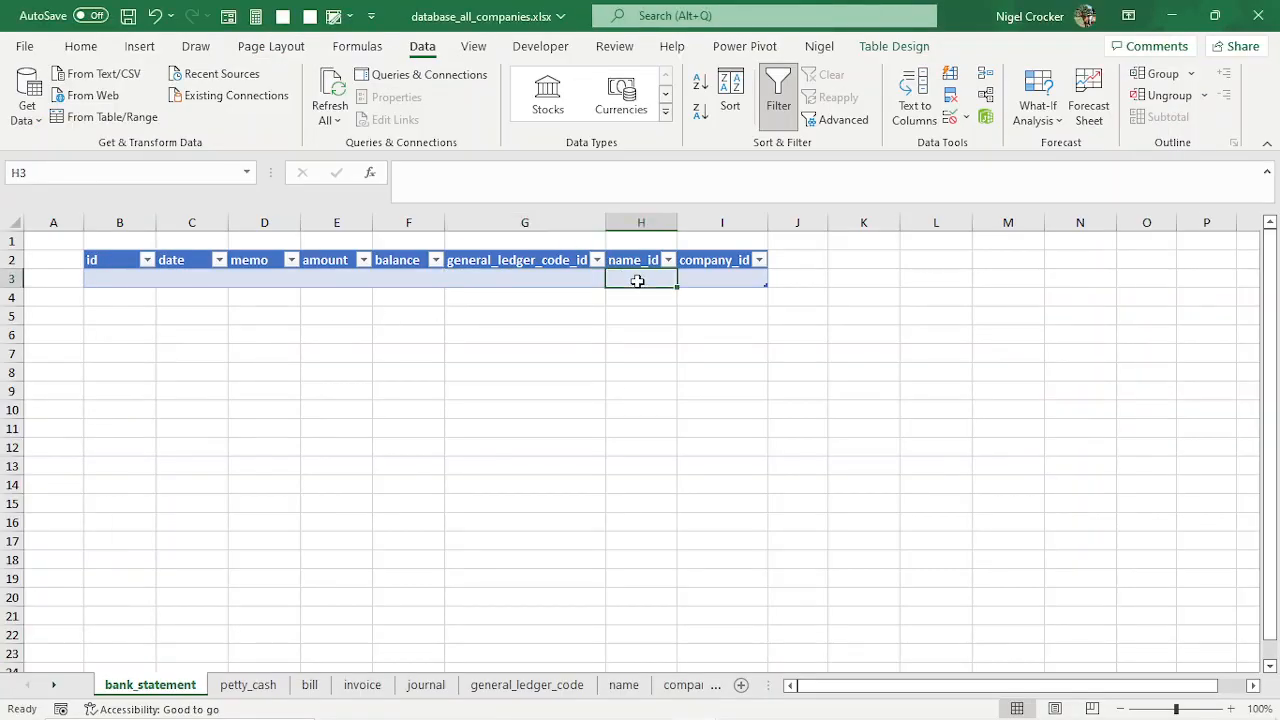
left_click(711, 236)
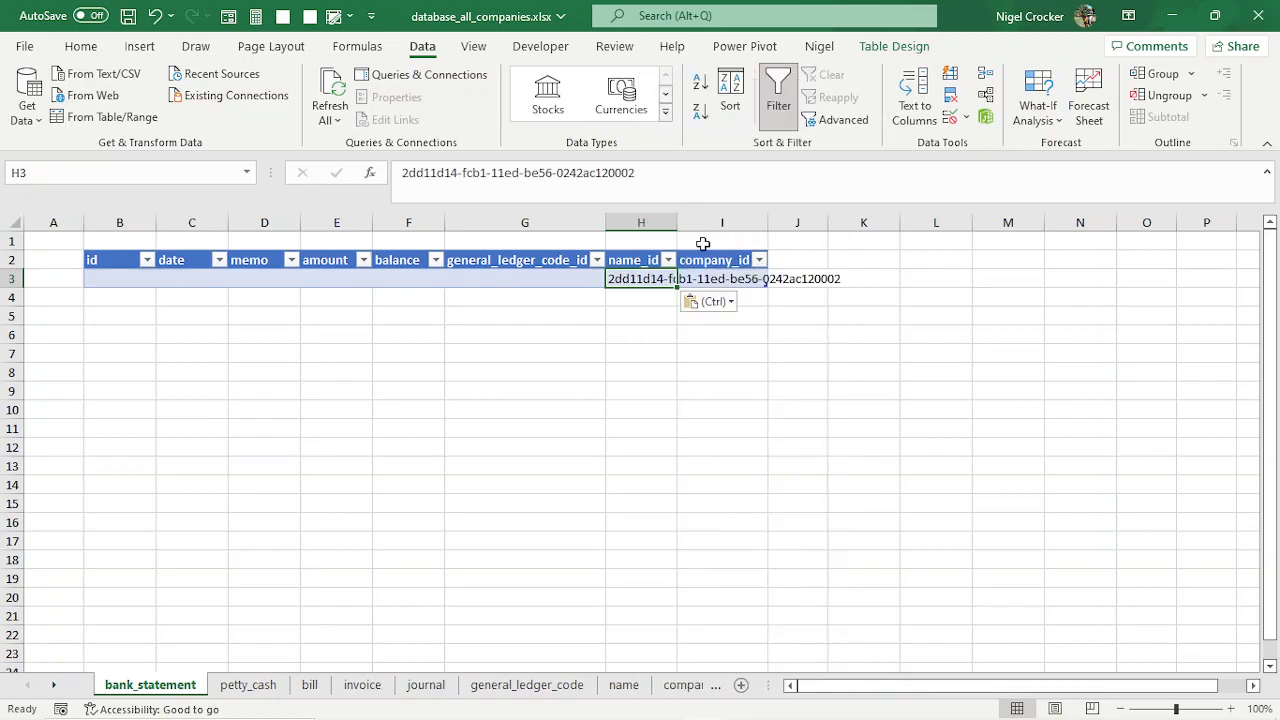
left_click_drag(678, 222, 913, 217)
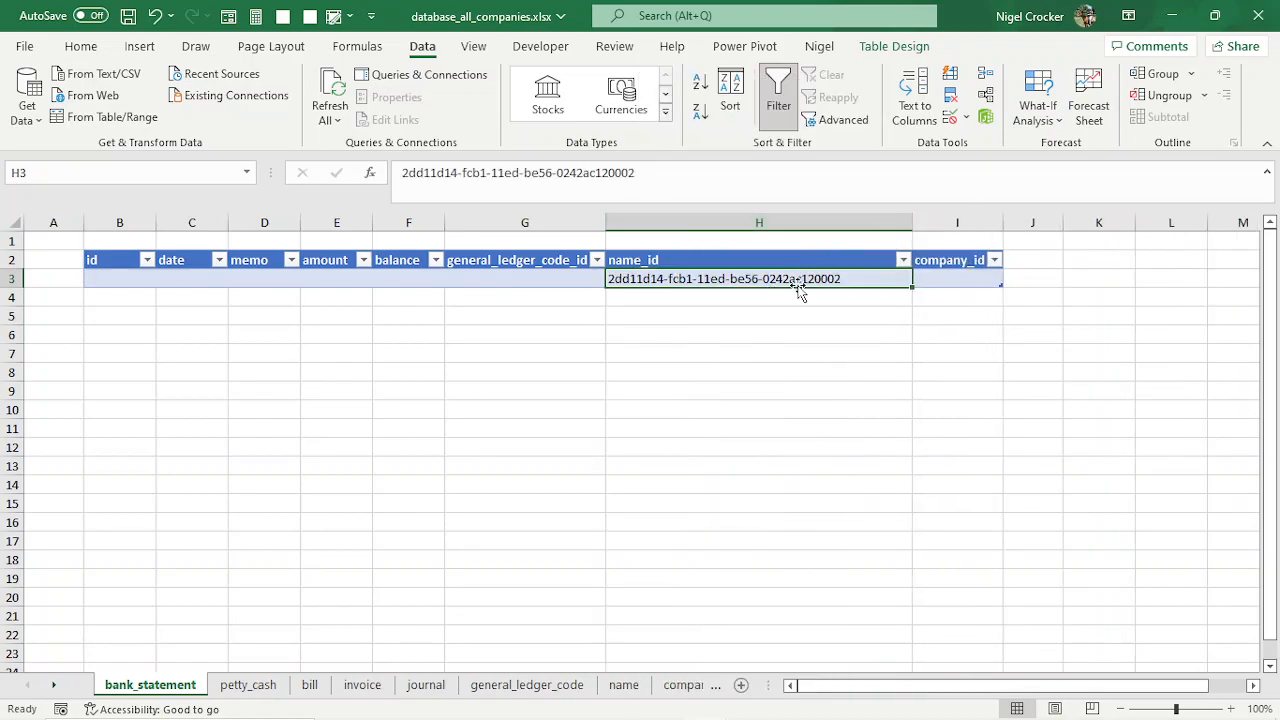
- Examine the row 3 cells of the bank_statement table, comparing the general_ledger_code_id, name_id and company_id foreign keys with the memo, amount and balance fields
left_click(951, 278)
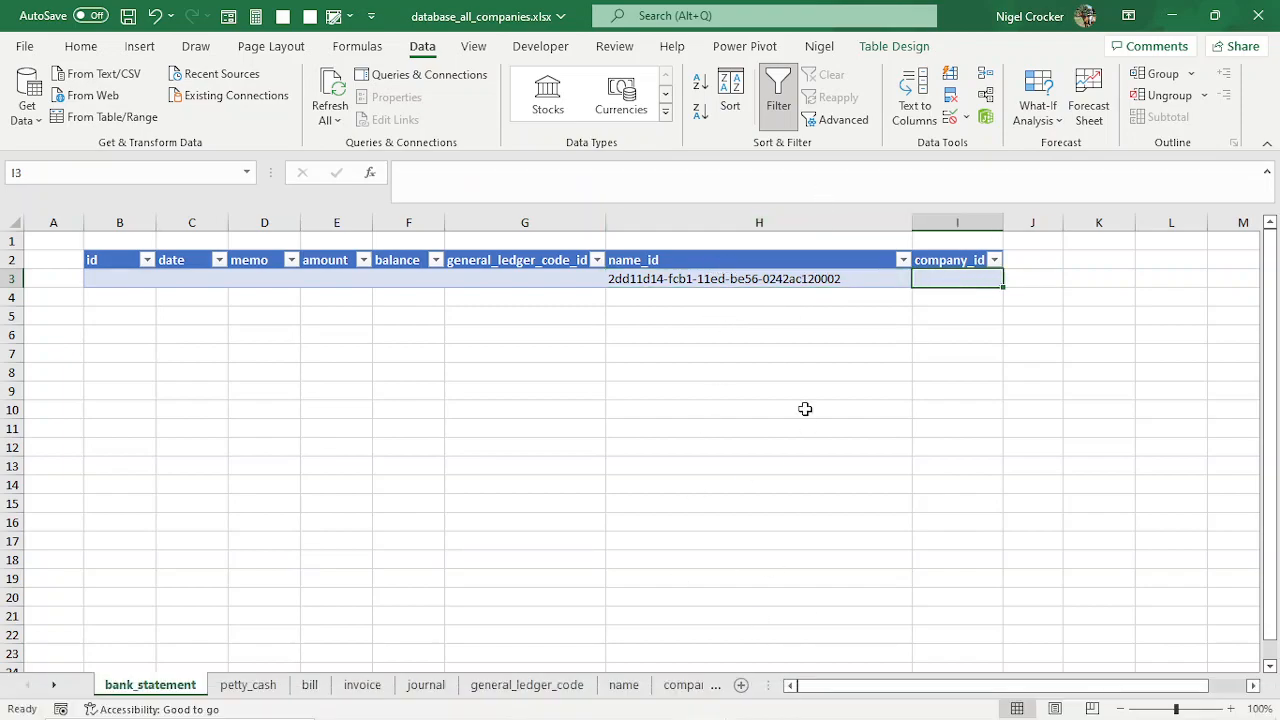
left_click(565, 281)
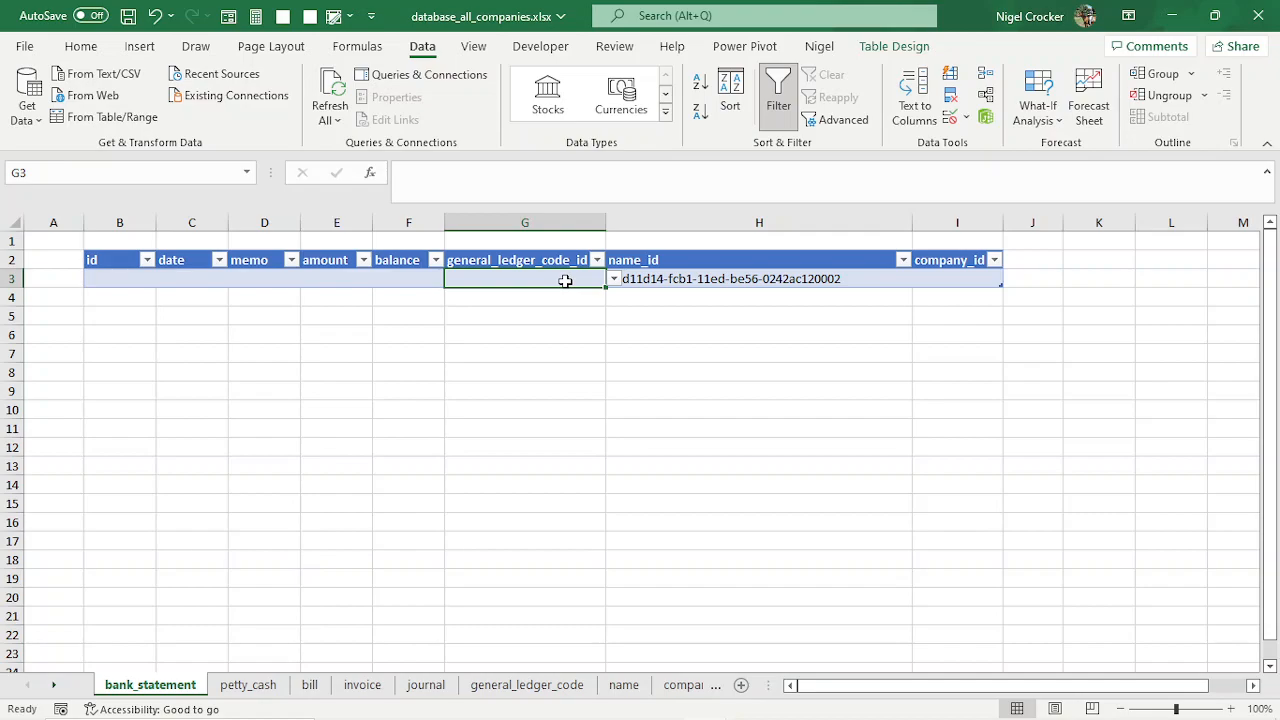
left_click(424, 278)
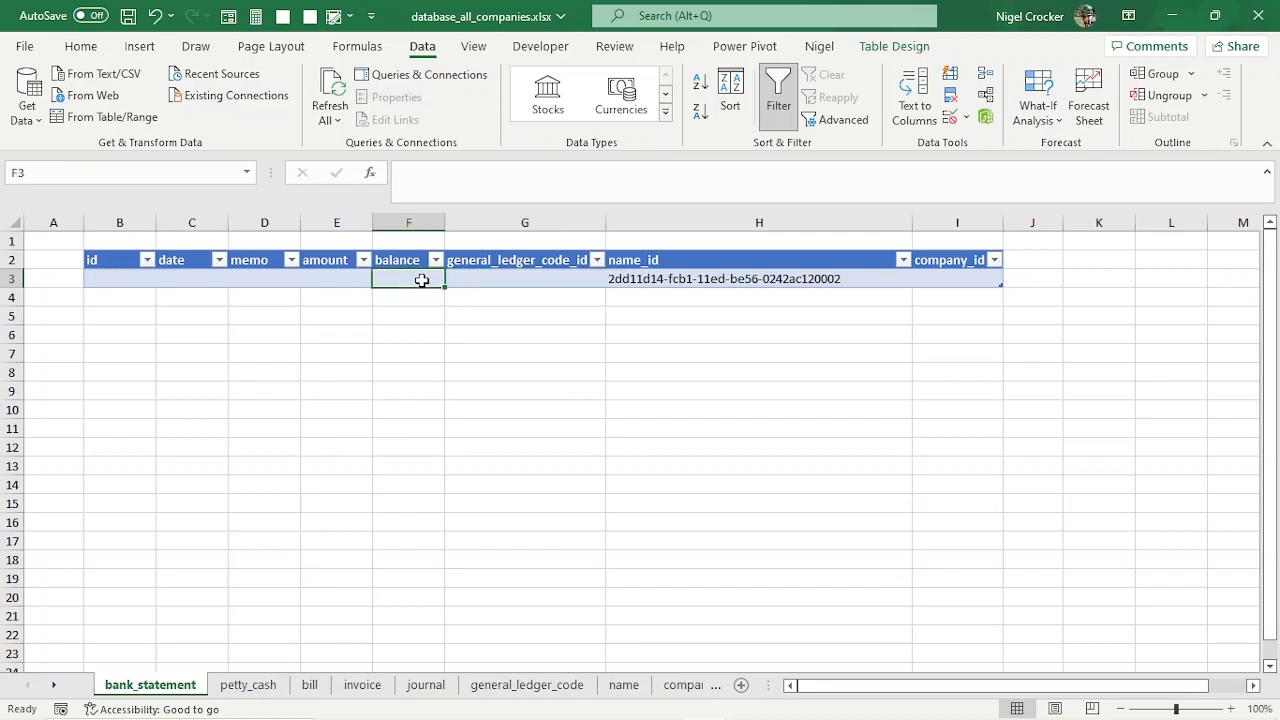
left_click(350, 277)
left_click(265, 274)
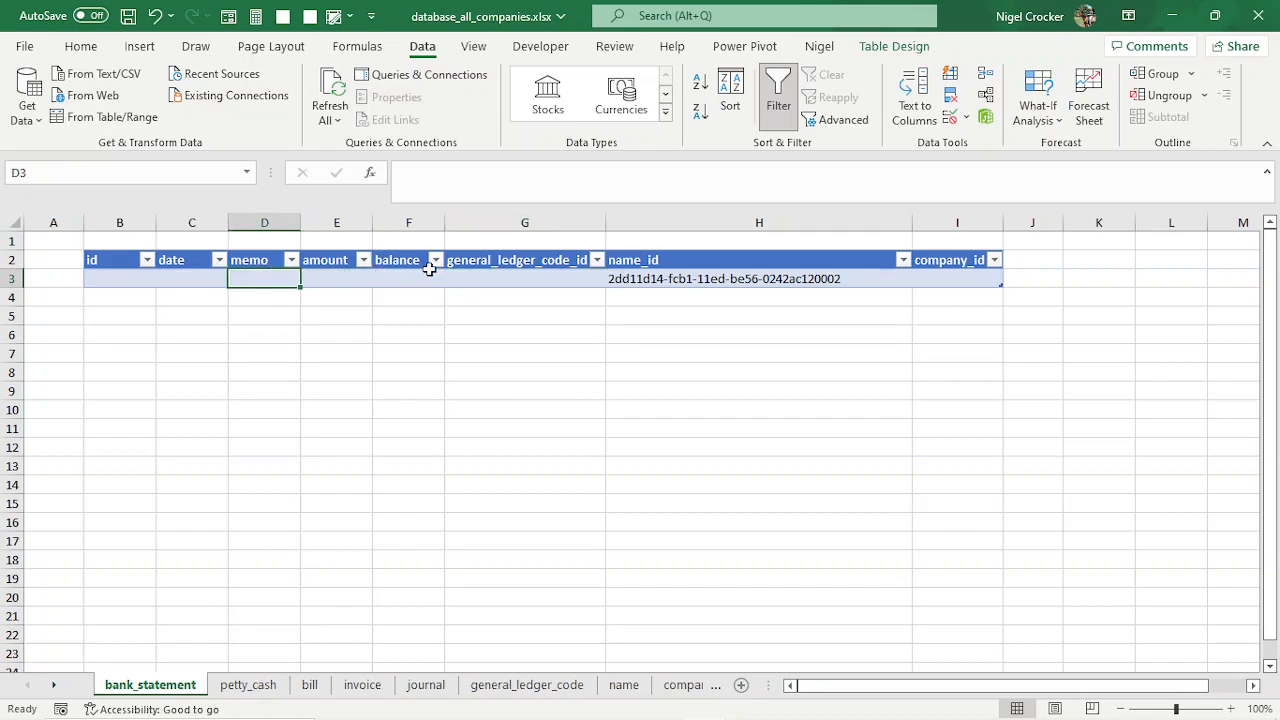
left_click(551, 276)
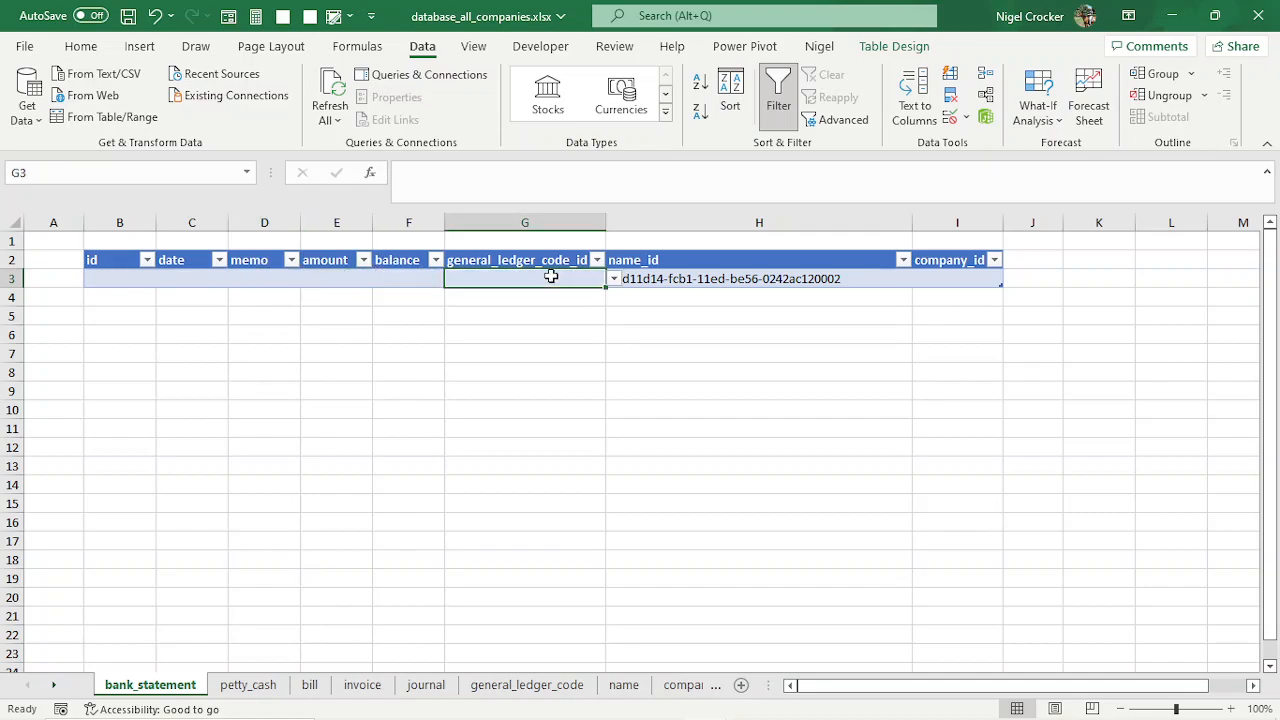
left_click(652, 280)
left_click(966, 277)
left_click(569, 280)
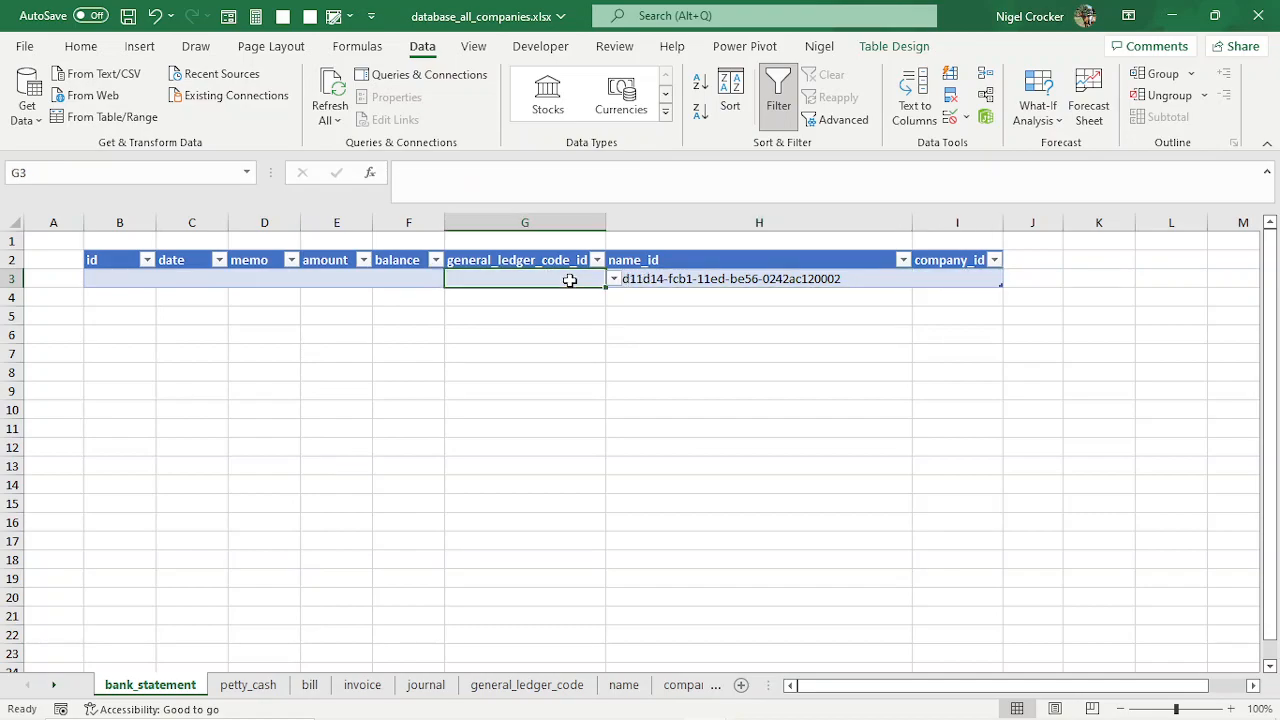